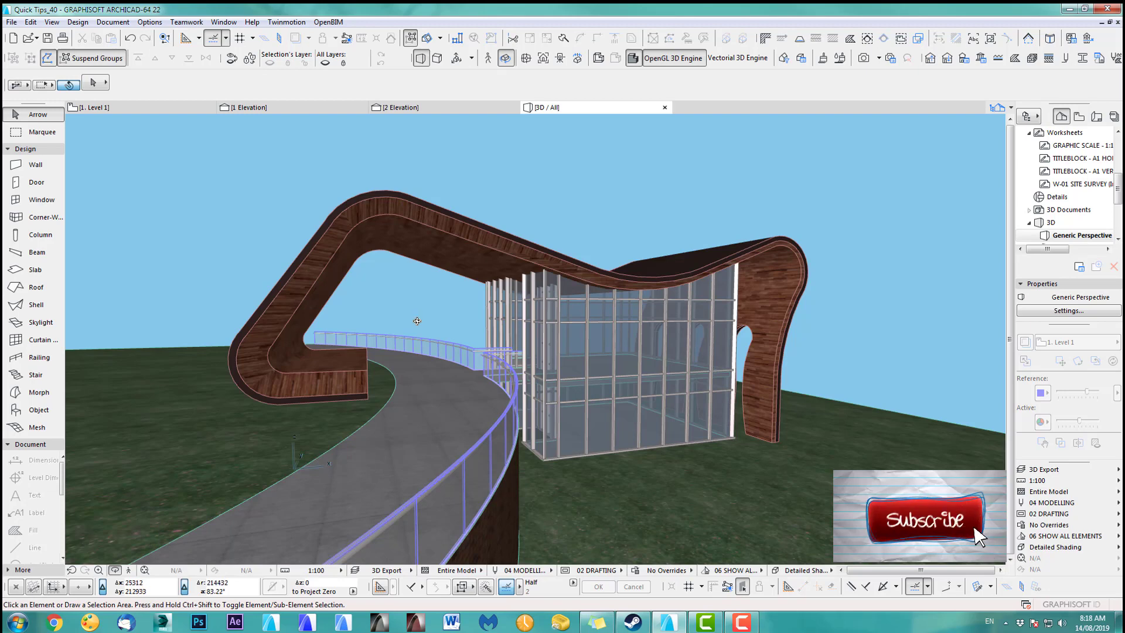
- Examine the finished model in 3D, viewing the curved timber roof shell, ramp and glass building from several sides
{"action": "left_click_drag", "start_coordinate": [523, 339], "coordinate": [338, 208]}
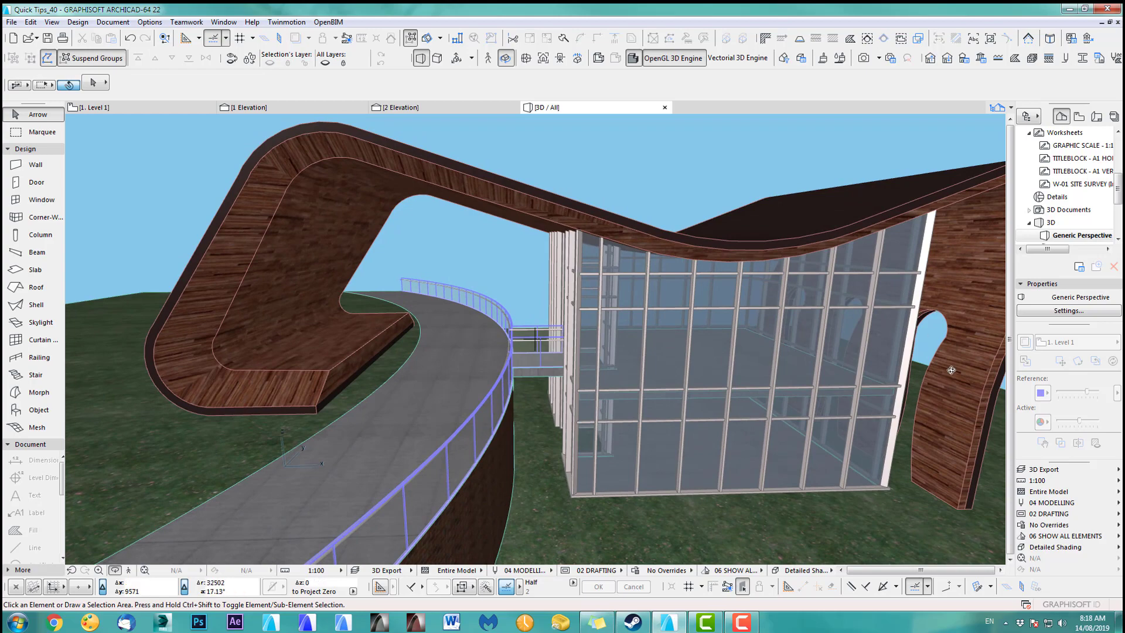
{"action": "mouse_move", "coordinate": [927, 352]}
{"action": "left_mouse_down"}
{"action": "mouse_move", "coordinate": [552, 353]}
{"action": "mouse_move", "coordinate": [499, 290]}
{"action": "left_mouse_up"}
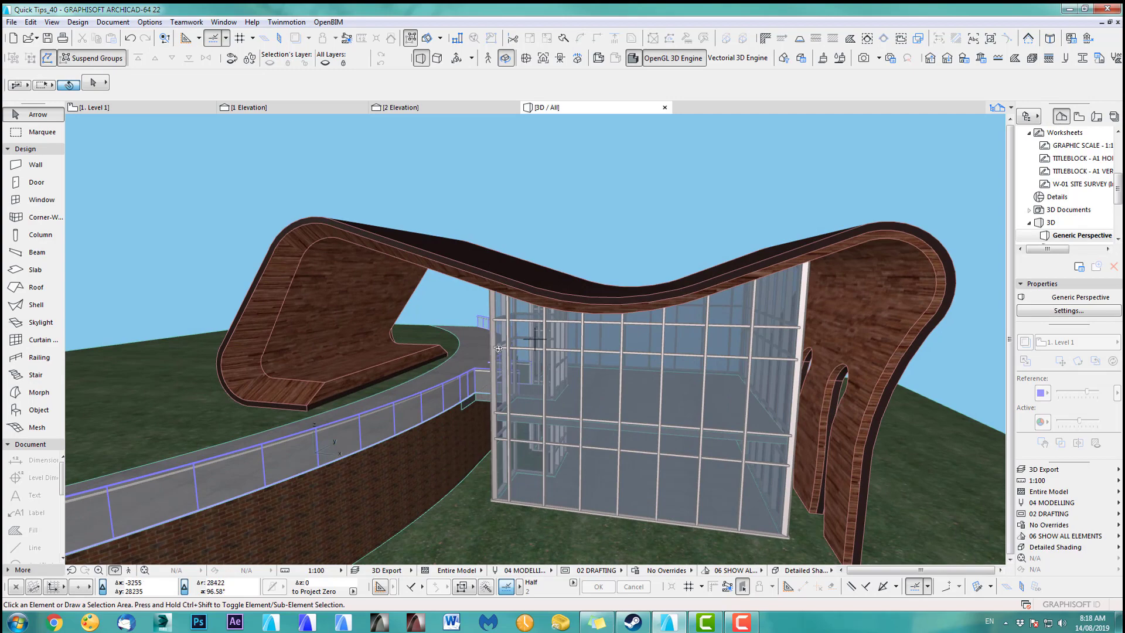
{"action": "left_click_drag", "start_coordinate": [499, 348], "coordinate": [638, 328]}
{"action": "scroll", "coordinate": [358, 318], "scroll_direction": "up", "scroll_amount": 2}
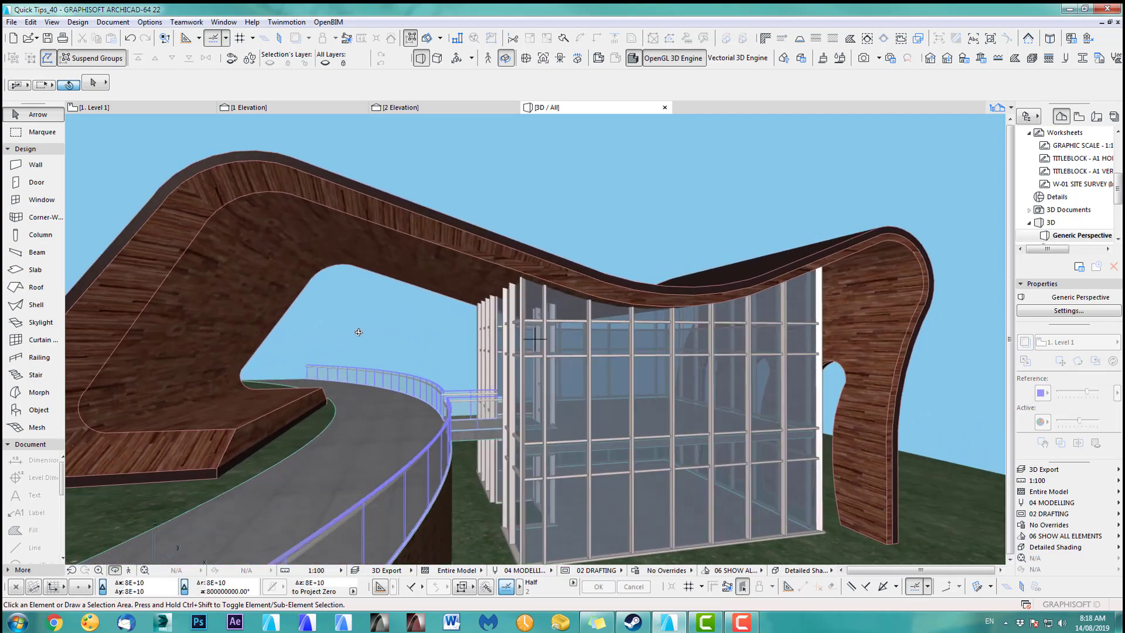
{"action": "left_click_drag", "start_coordinate": [358, 333], "coordinate": [410, 382]}
{"action": "left_click_drag", "start_coordinate": [391, 484], "coordinate": [402, 465]}
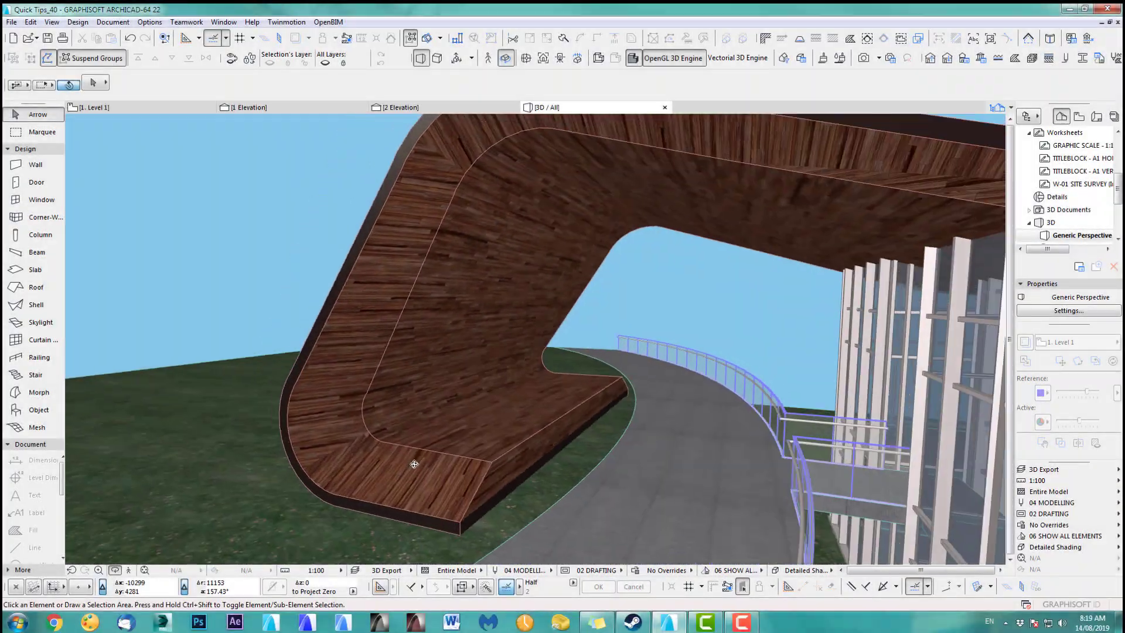
{"action": "left_click_drag", "start_coordinate": [404, 465], "coordinate": [517, 393]}
{"action": "left_click_drag", "start_coordinate": [302, 473], "coordinate": [500, 436]}
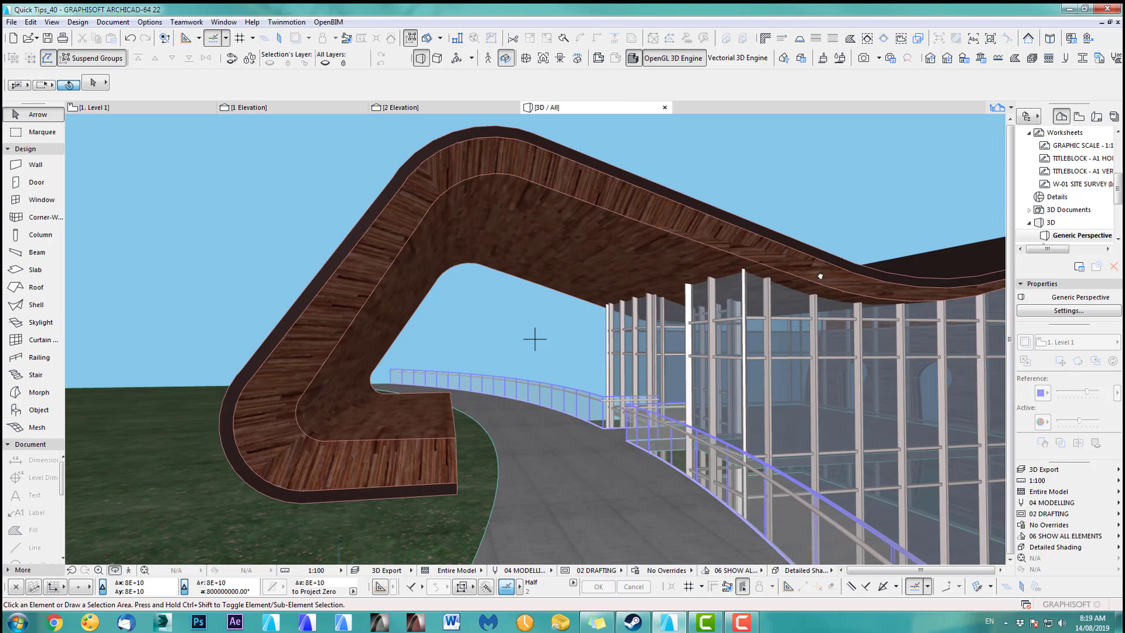
{"action": "left_click_drag", "start_coordinate": [820, 276], "coordinate": [461, 273]}
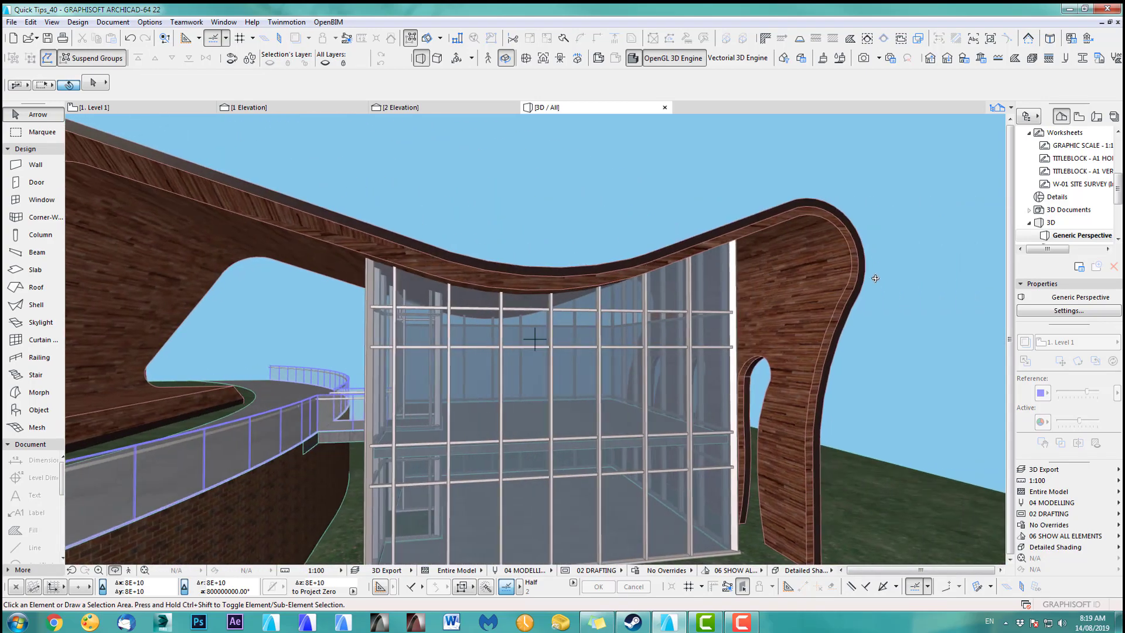
{"action": "left_click_drag", "start_coordinate": [453, 413], "coordinate": [620, 400]}
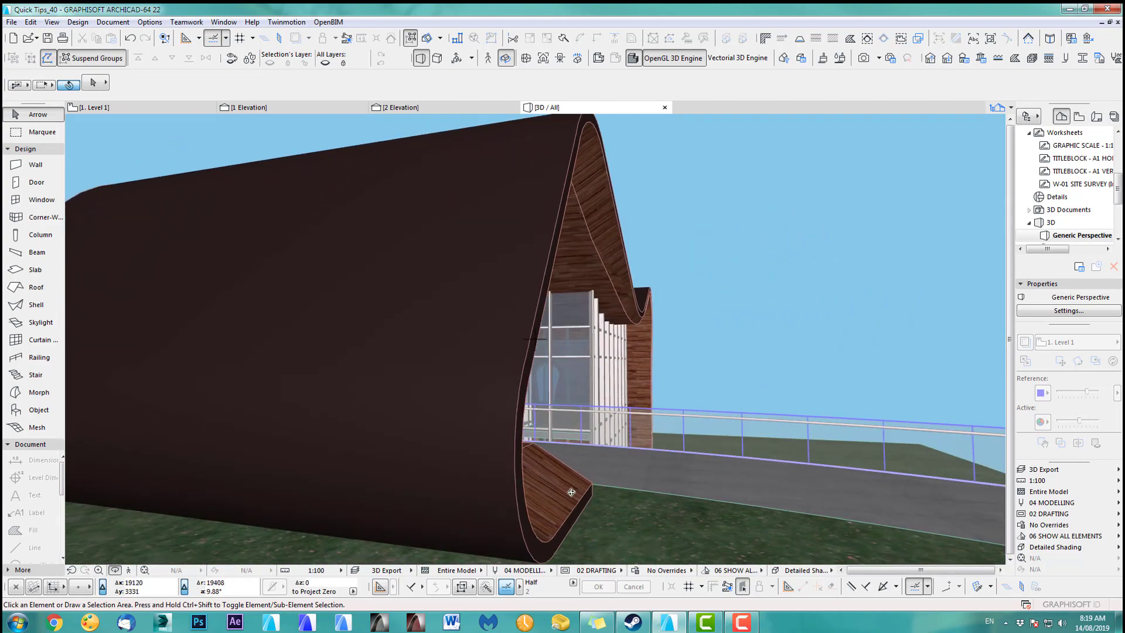
{"action": "left_click_drag", "start_coordinate": [608, 267], "coordinate": [563, 329]}
{"action": "left_click_drag", "start_coordinate": [647, 426], "coordinate": [497, 352]}
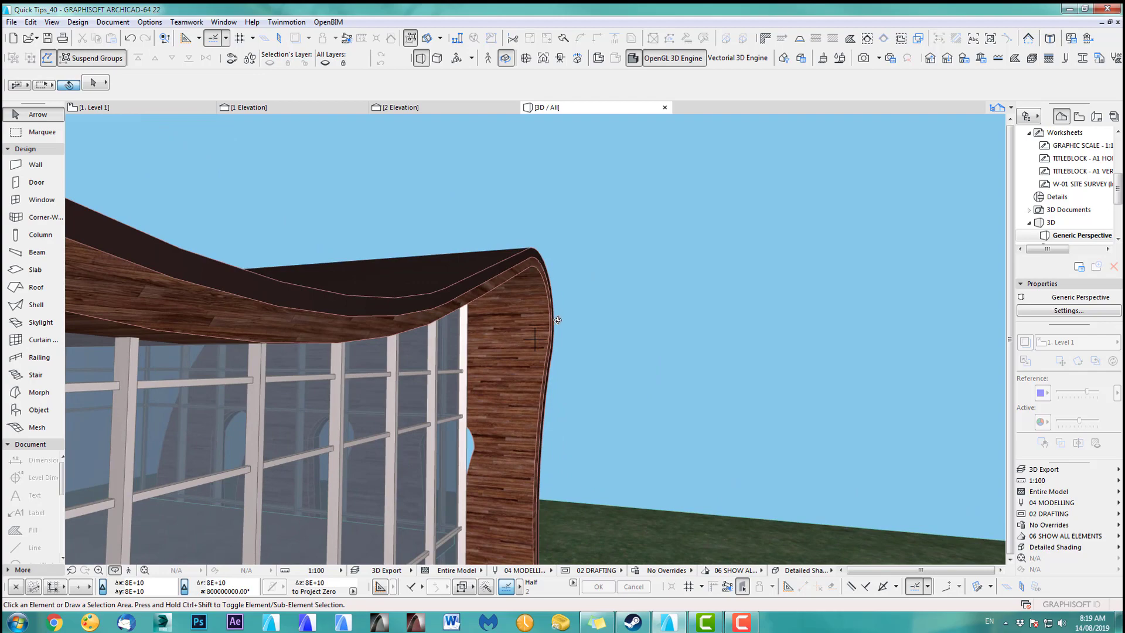
{"action": "mouse_move", "coordinate": [559, 415]}
{"action": "left_mouse_down"}
{"action": "mouse_move", "coordinate": [678, 354]}
{"action": "mouse_move", "coordinate": [748, 392]}
{"action": "mouse_move", "coordinate": [631, 422]}
{"action": "mouse_move", "coordinate": [402, 432]}
{"action": "mouse_move", "coordinate": [523, 422]}
{"action": "mouse_move", "coordinate": [586, 395]}
{"action": "mouse_move", "coordinate": [595, 375]}
{"action": "left_mouse_up"}
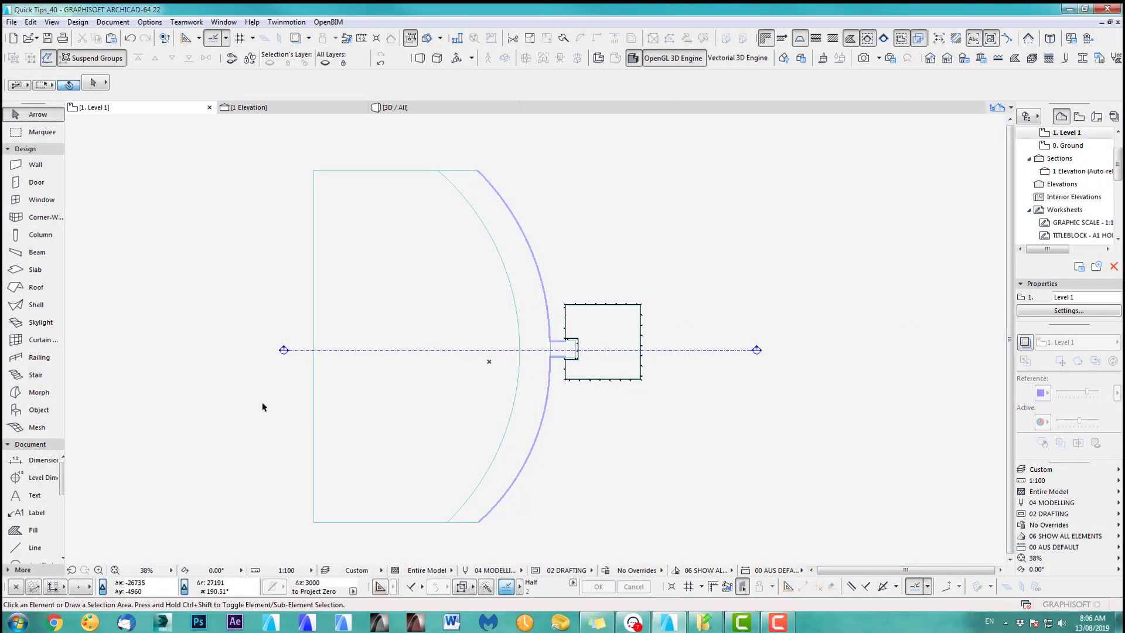
- Inspect the starting model without the roof, in the Level 1 plan and in the 3D view
{"action": "middle_click_drag", "start_coordinate": [262, 402], "coordinate": [293, 395]}
{"action": "key", "text": "F3"}
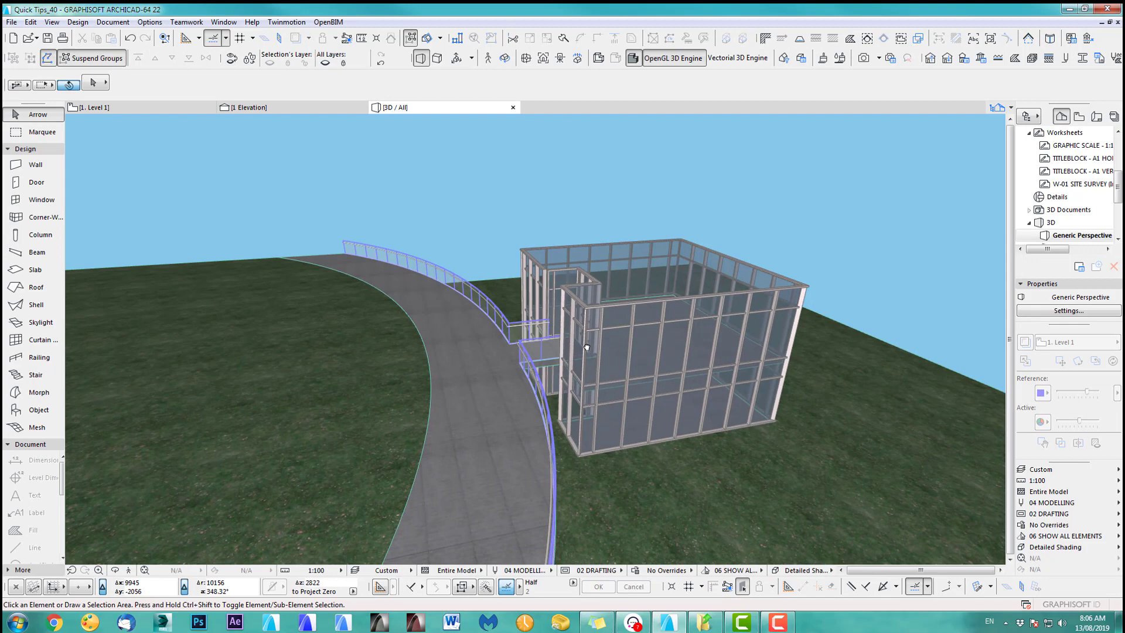
{"action": "middle_click_drag", "start_coordinate": [587, 347], "coordinate": [624, 365], "text": "shift"}
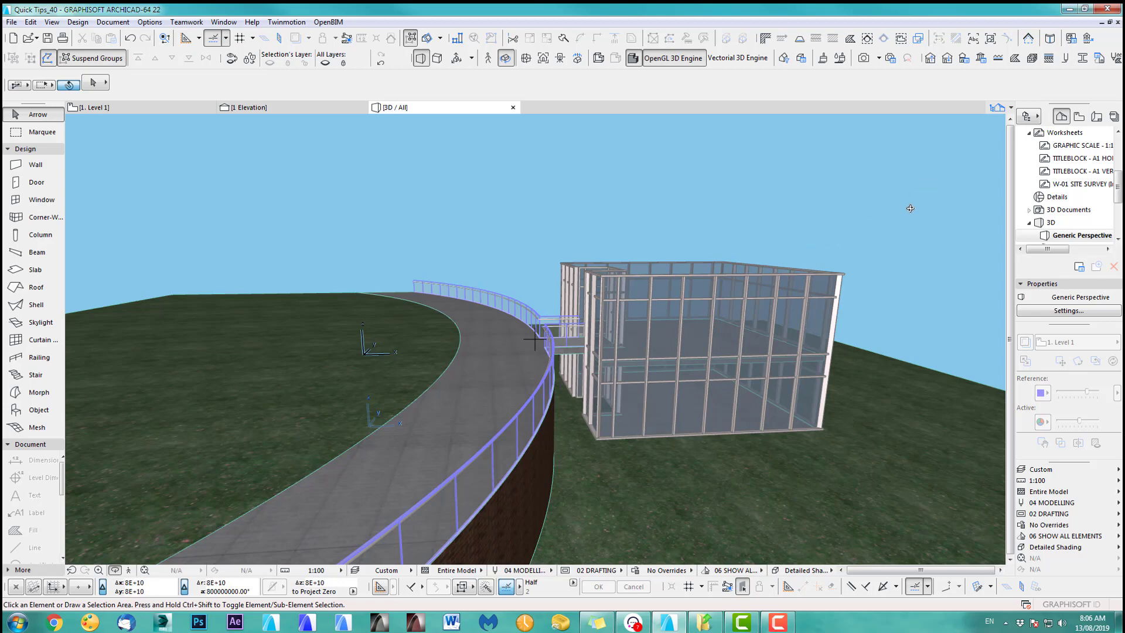
- Return to the Level 1 plan and review the elevations and heights of all stories in Story Settings
{"action": "key", "text": "F2"}
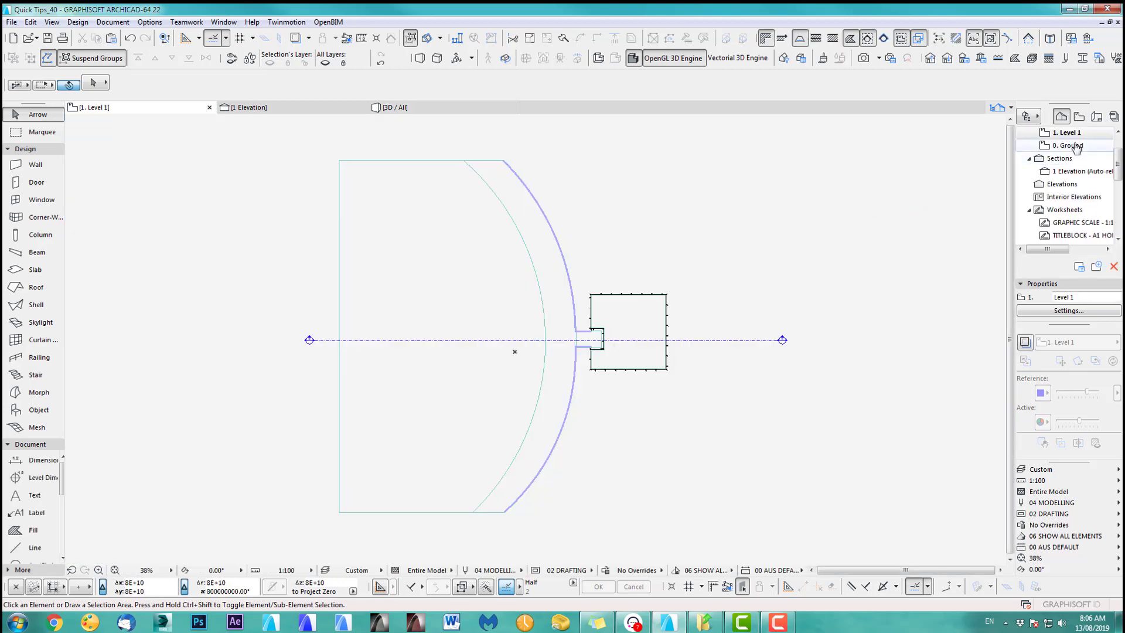
{"action": "left_click", "coordinate": [964, 58]}
{"action": "left_click", "coordinate": [621, 244]}
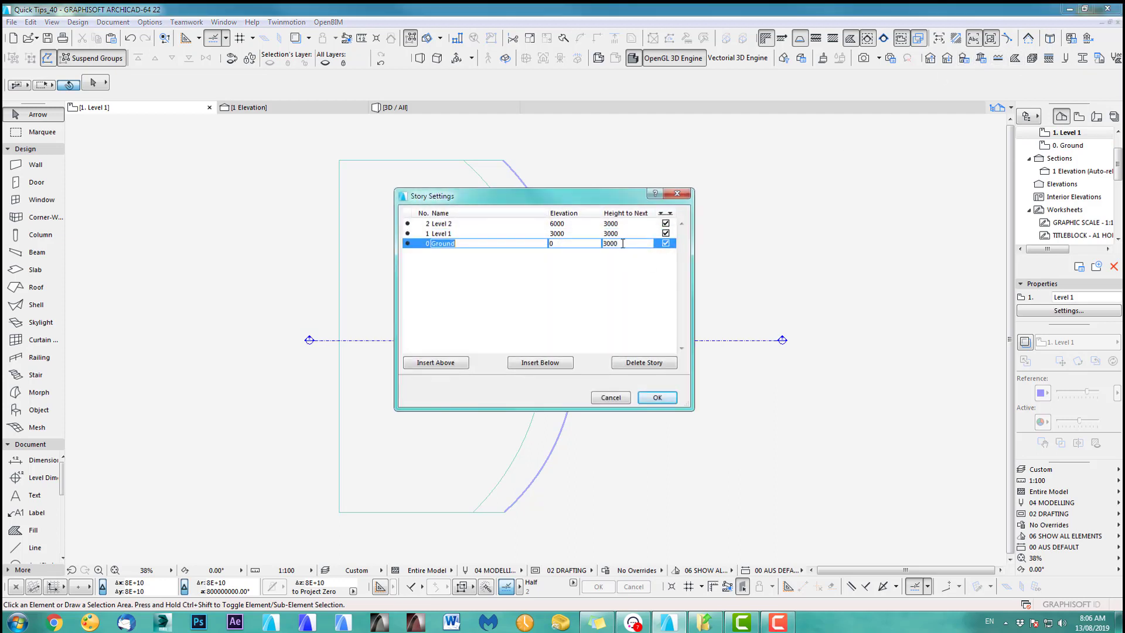
{"action": "left_click", "coordinate": [621, 234]}
{"action": "left_click", "coordinate": [620, 224]}
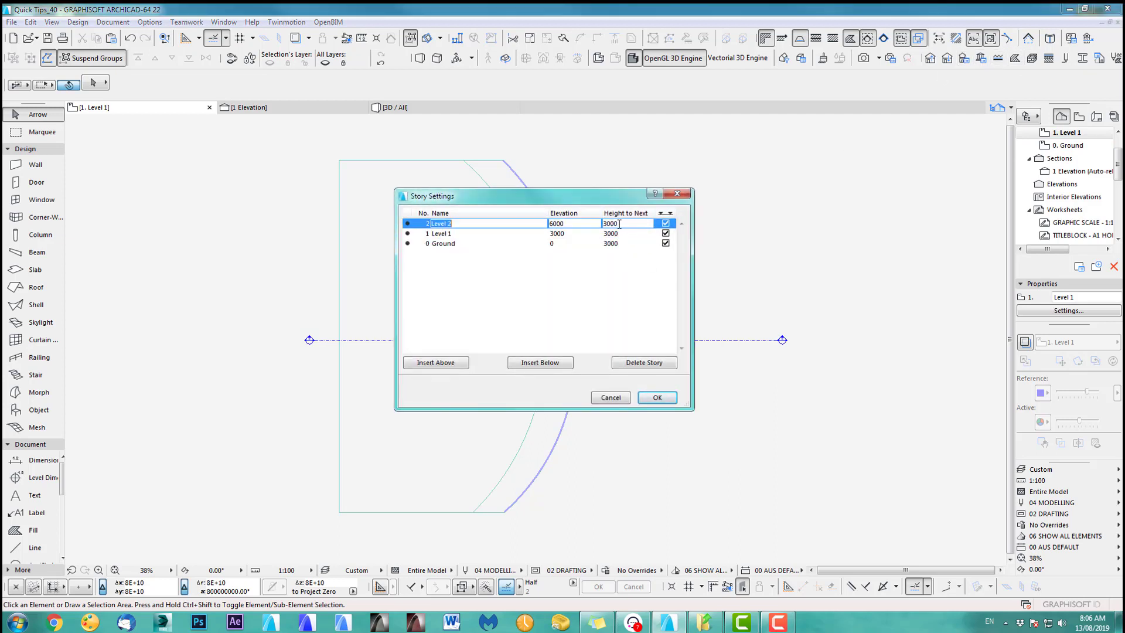
{"action": "left_click", "coordinate": [463, 234]}
{"action": "left_click", "coordinate": [656, 398]}
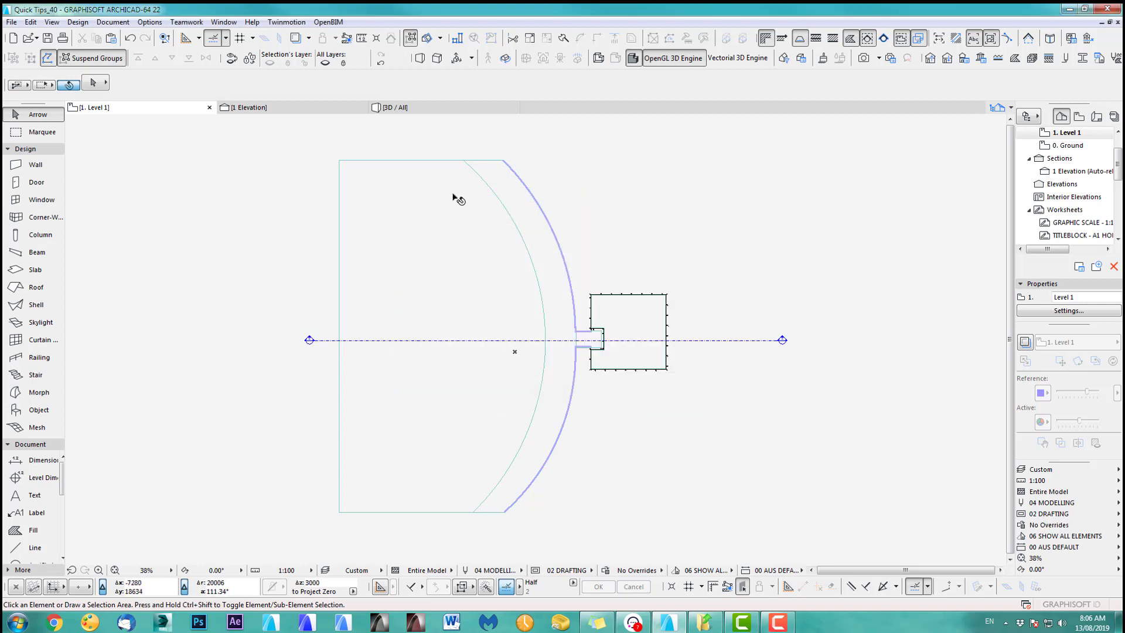
- In the 1 Elevation section, start a polyline with a horizontal segment along the Level 1 slab surface, running away from the glass building
{"action": "left_click", "coordinate": [277, 108]}
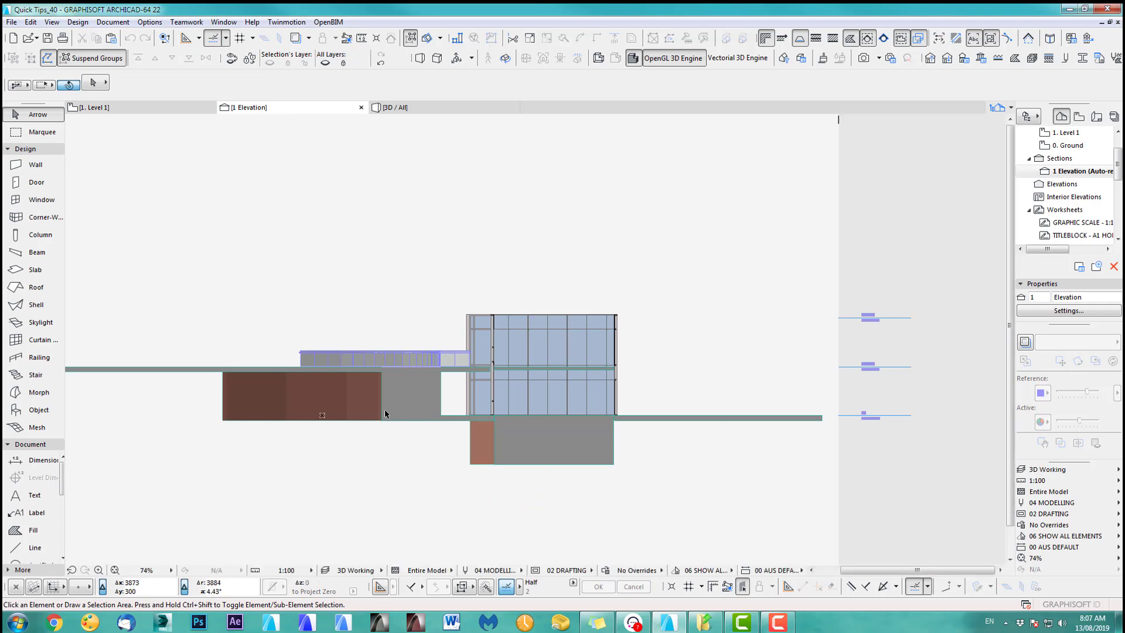
{"action": "middle_click_drag", "start_coordinate": [391, 409], "coordinate": [432, 398]}
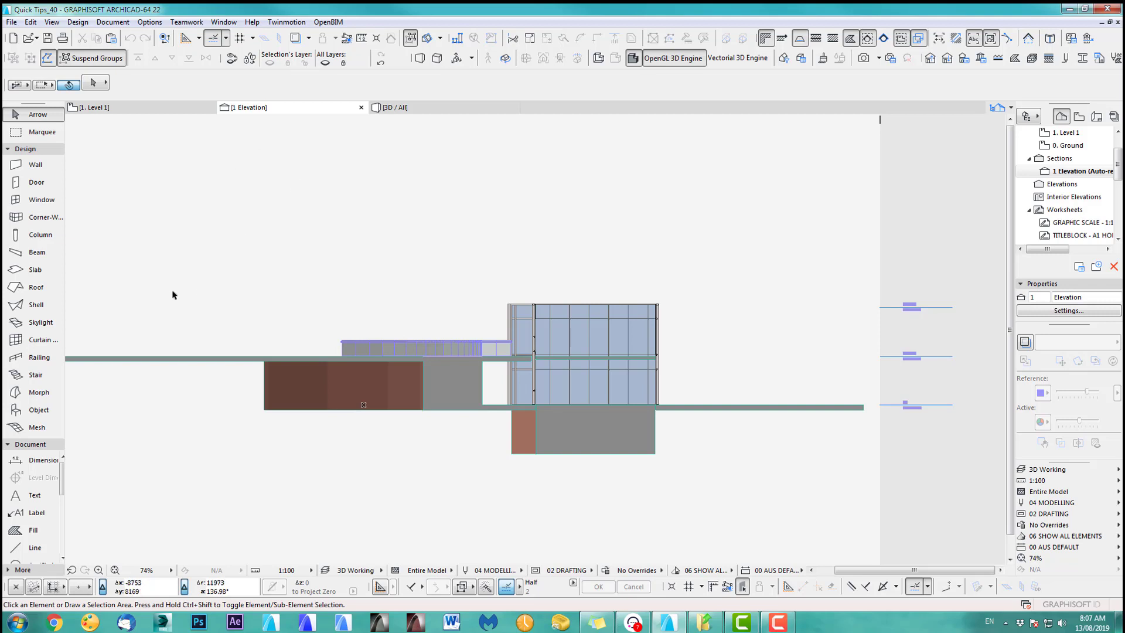
{"action": "left_click", "coordinate": [36, 304]}
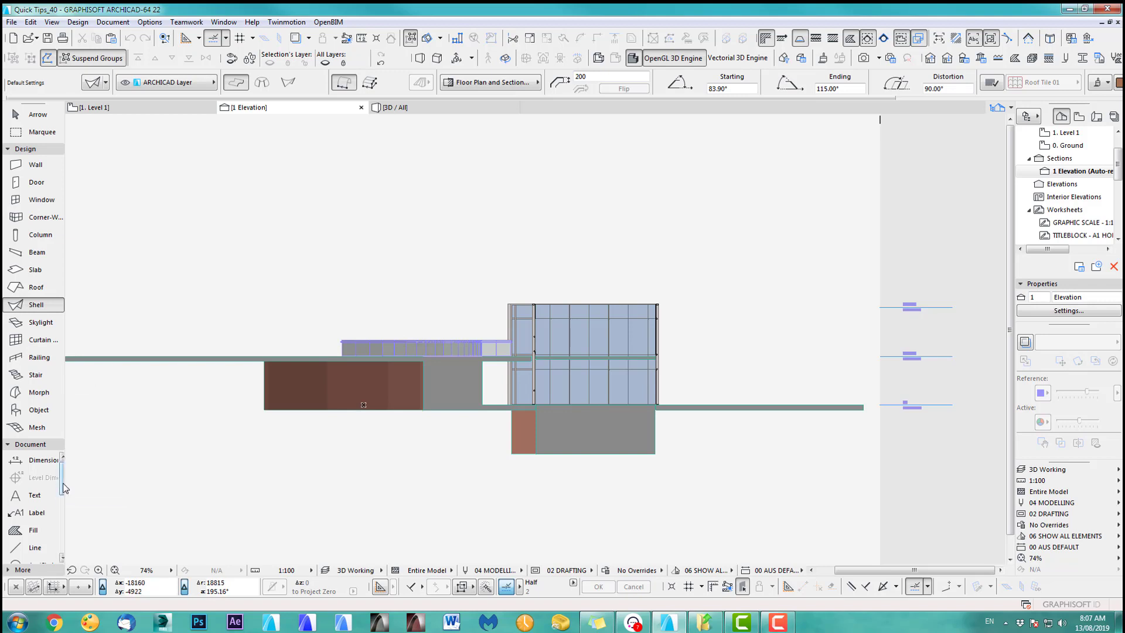
{"action": "left_click_drag", "start_coordinate": [63, 488], "coordinate": [66, 509]}
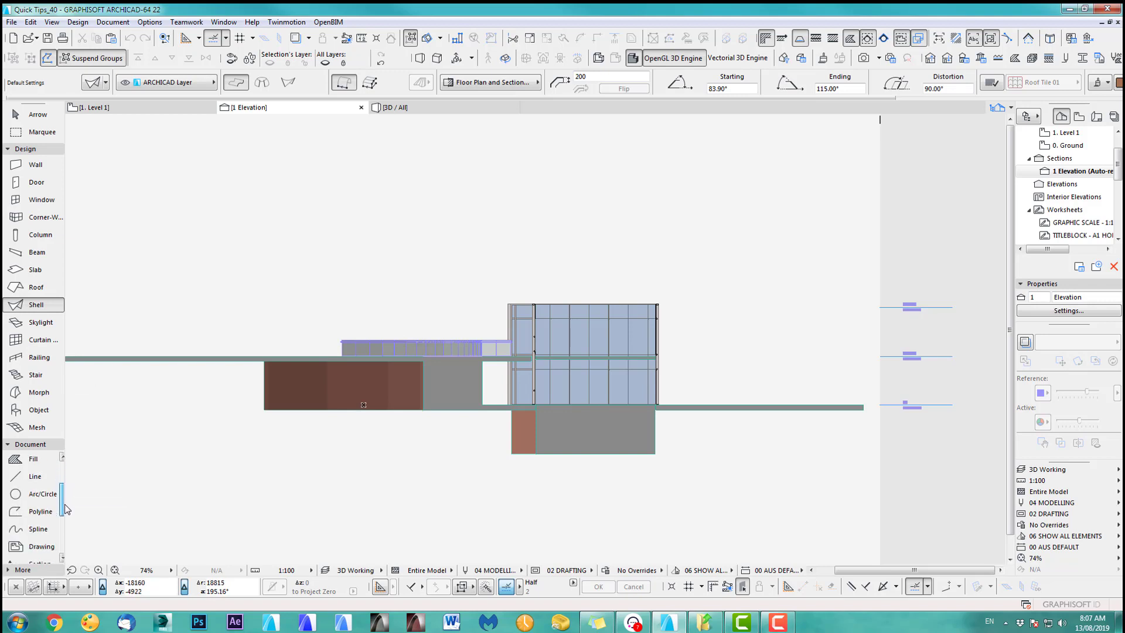
{"action": "left_click", "coordinate": [36, 512]}
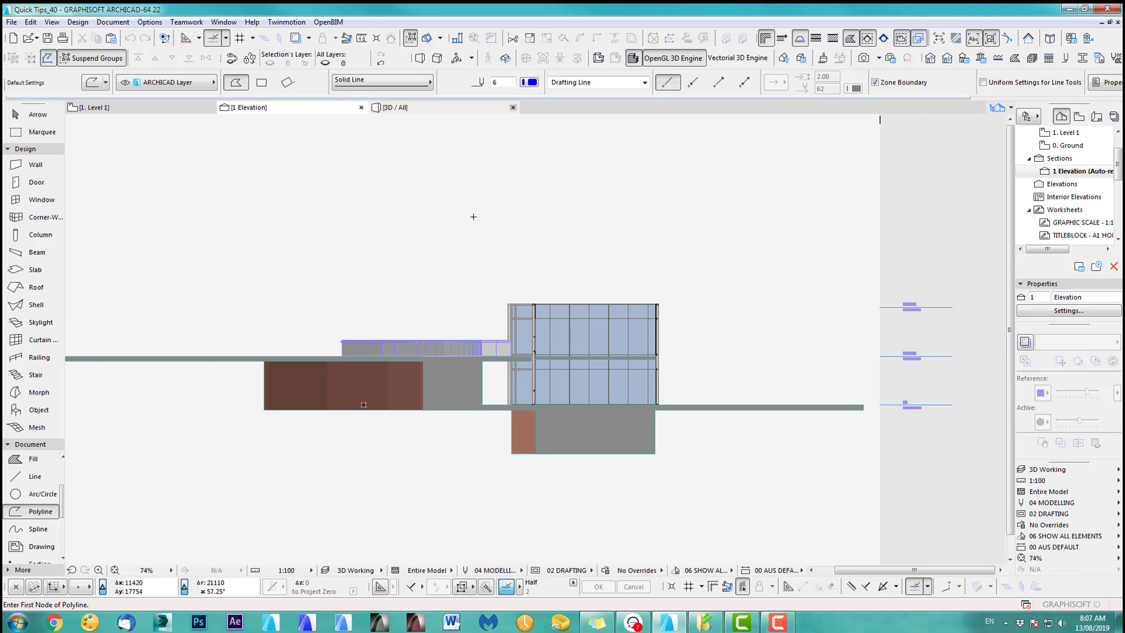
{"action": "scroll", "coordinate": [381, 350], "scroll_direction": "up", "scroll_amount": 2}
{"action": "scroll", "coordinate": [433, 366], "scroll_direction": "up", "scroll_amount": 1}
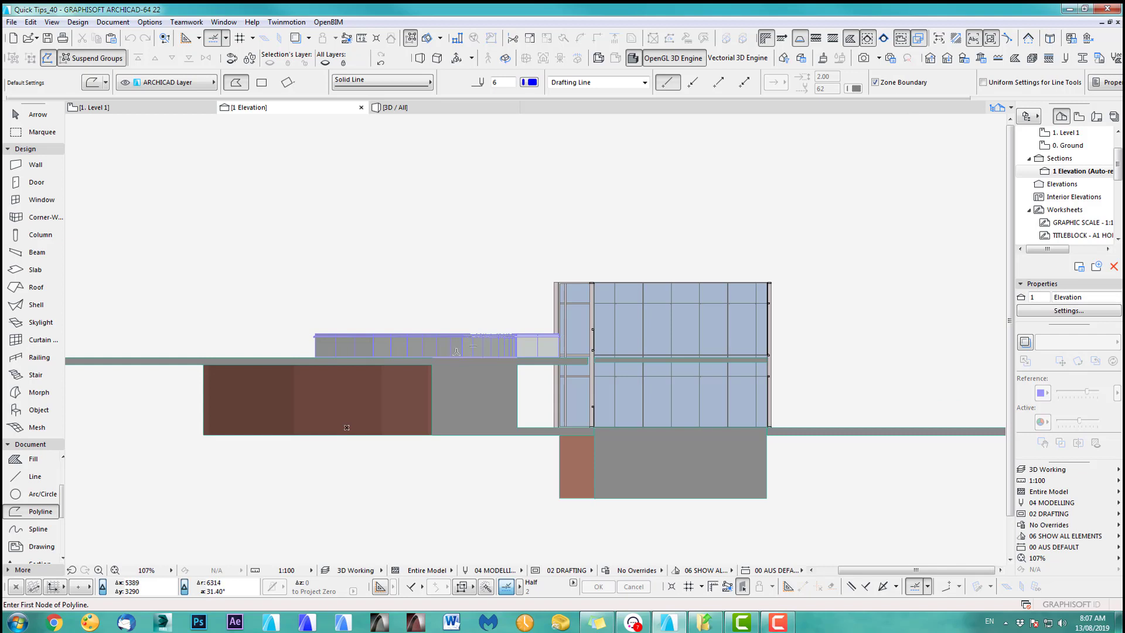
{"action": "scroll", "coordinate": [417, 355], "scroll_direction": "up", "scroll_amount": 5}
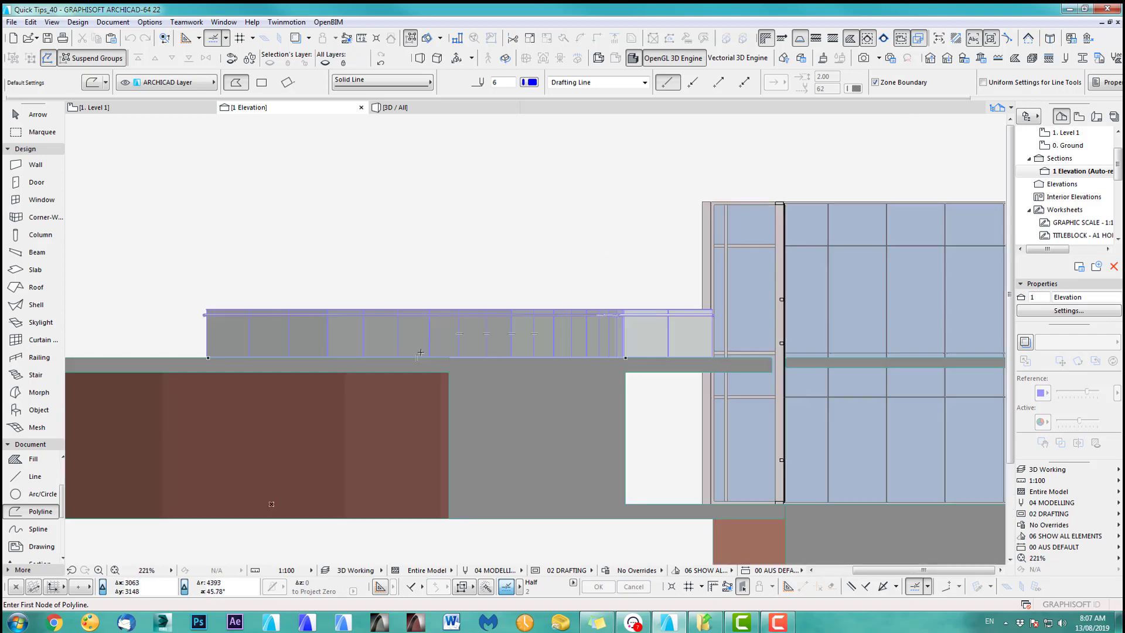
{"action": "left_click", "coordinate": [417, 357]}
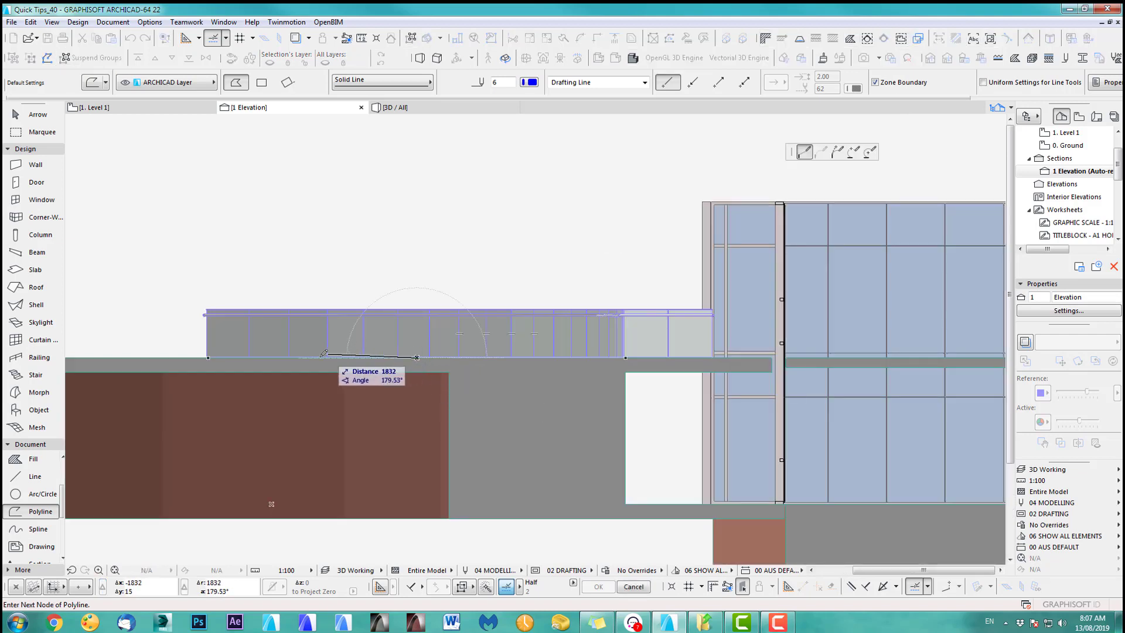
{"action": "left_click", "coordinate": [300, 357]}
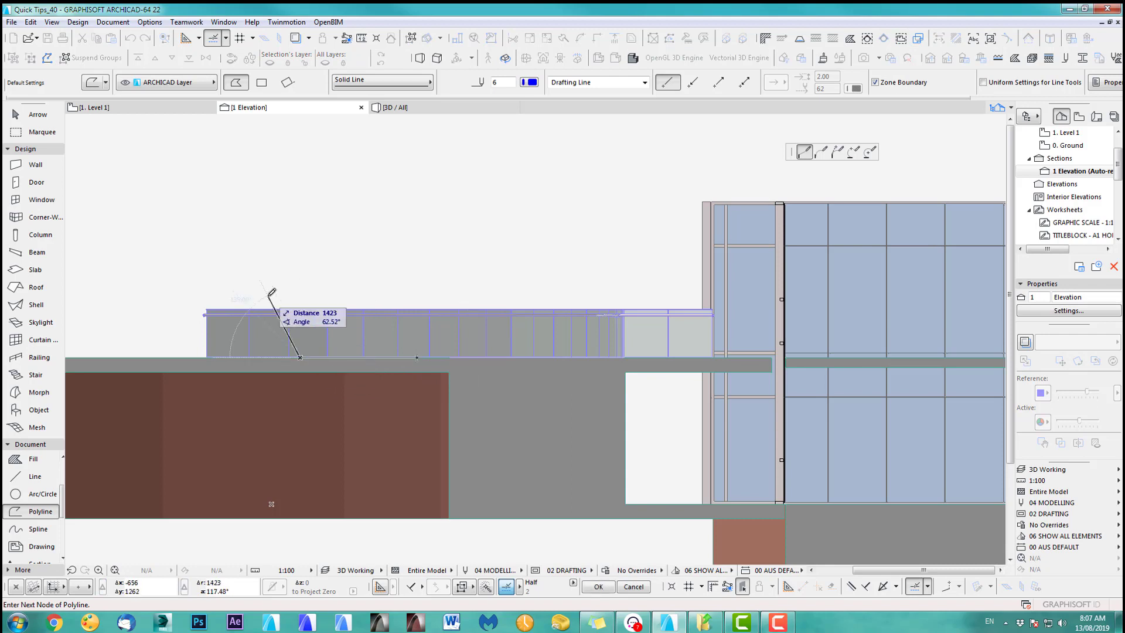
- Continue the polyline outward and up to a high peak, down to a flat segment above the glass building, and up to a second peak
{"action": "scroll", "coordinate": [258, 323], "scroll_direction": "down", "scroll_amount": 5}
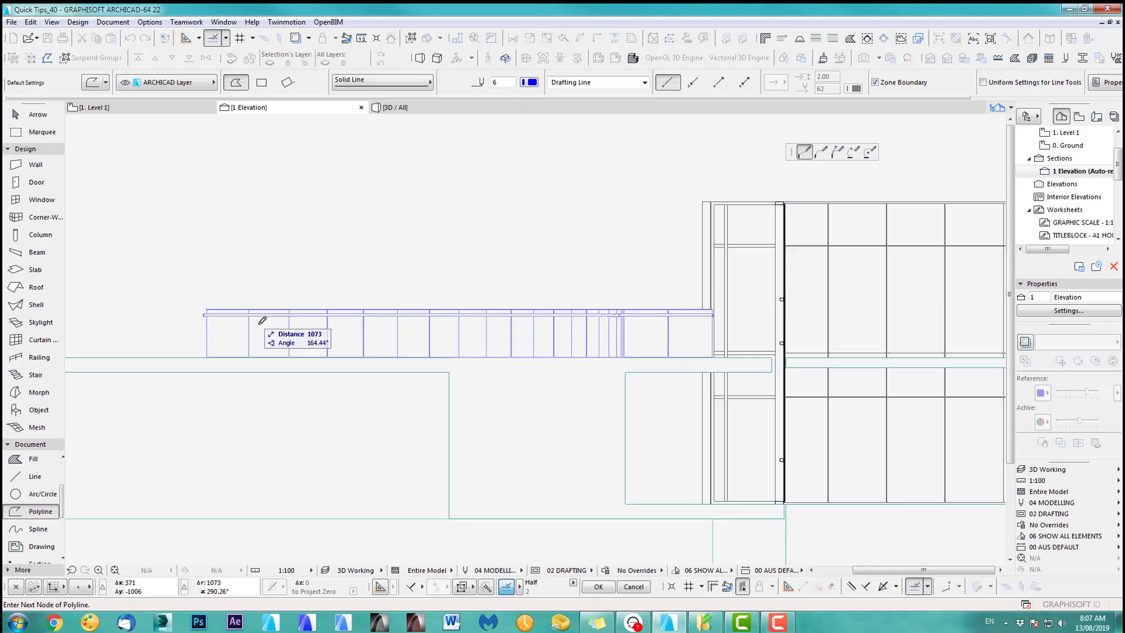
{"action": "left_click", "coordinate": [249, 302]}
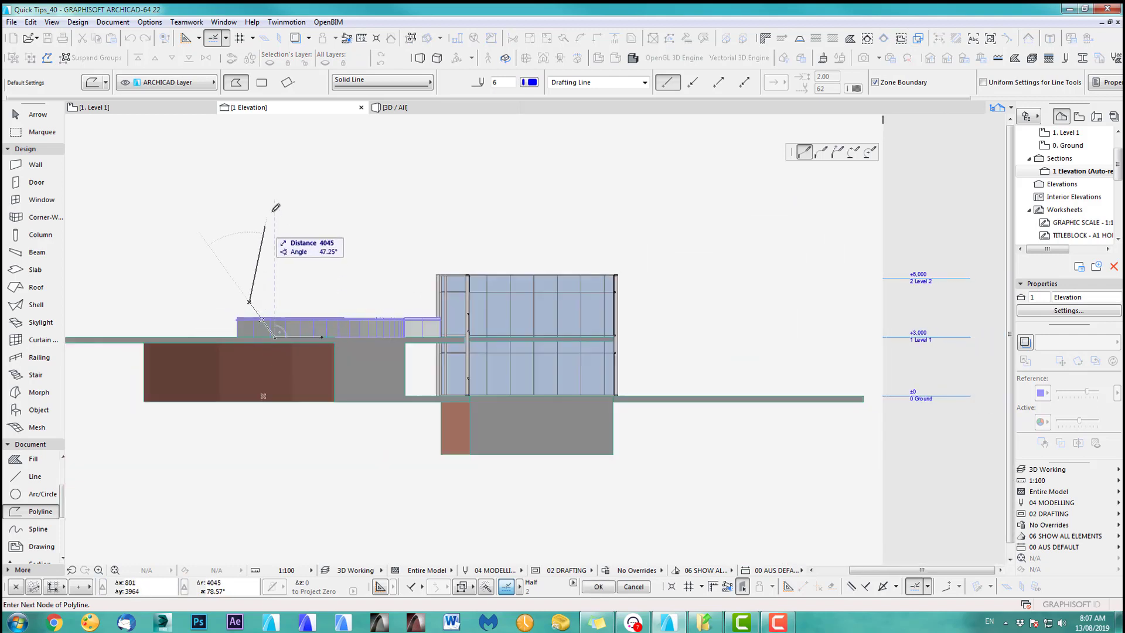
{"action": "left_click", "coordinate": [300, 231]}
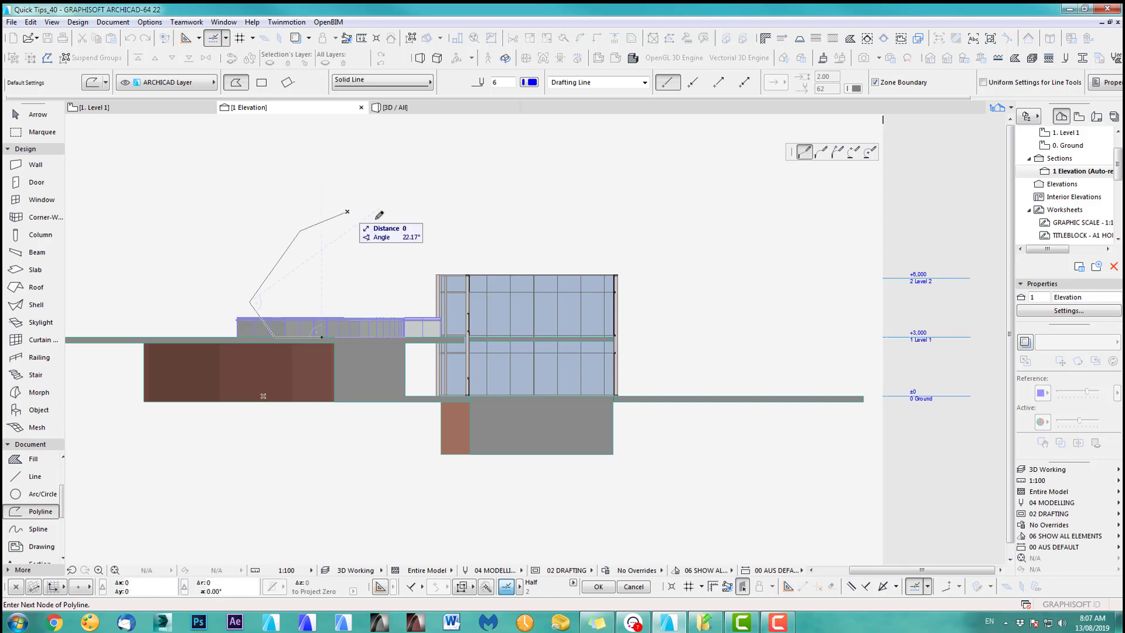
{"action": "left_click", "coordinate": [474, 251]}
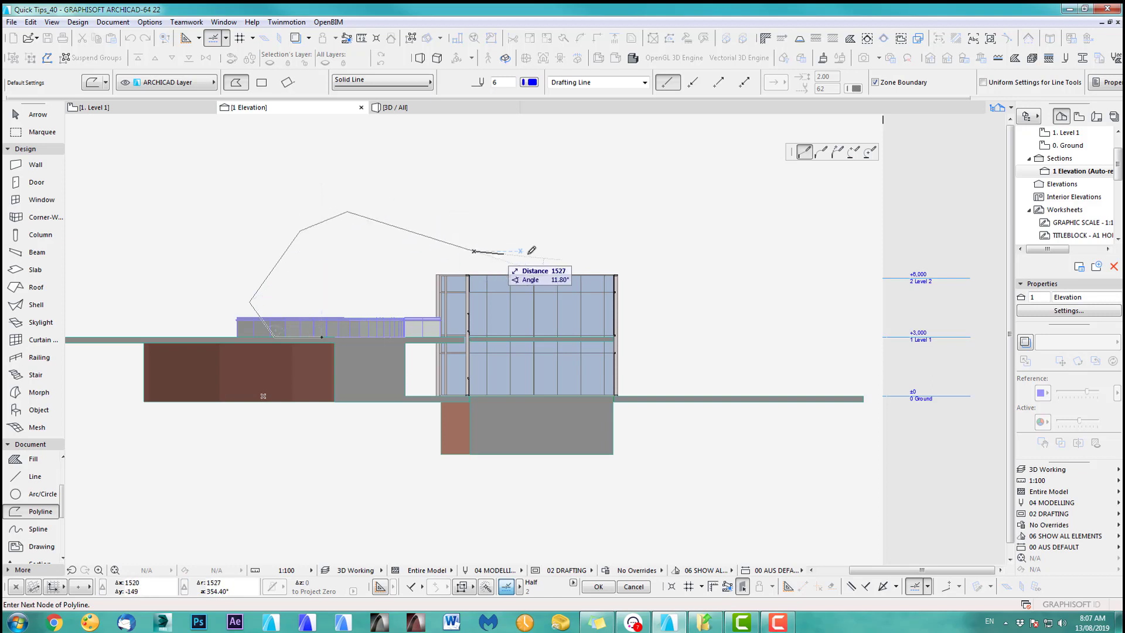
{"action": "left_click", "coordinate": [566, 250]}
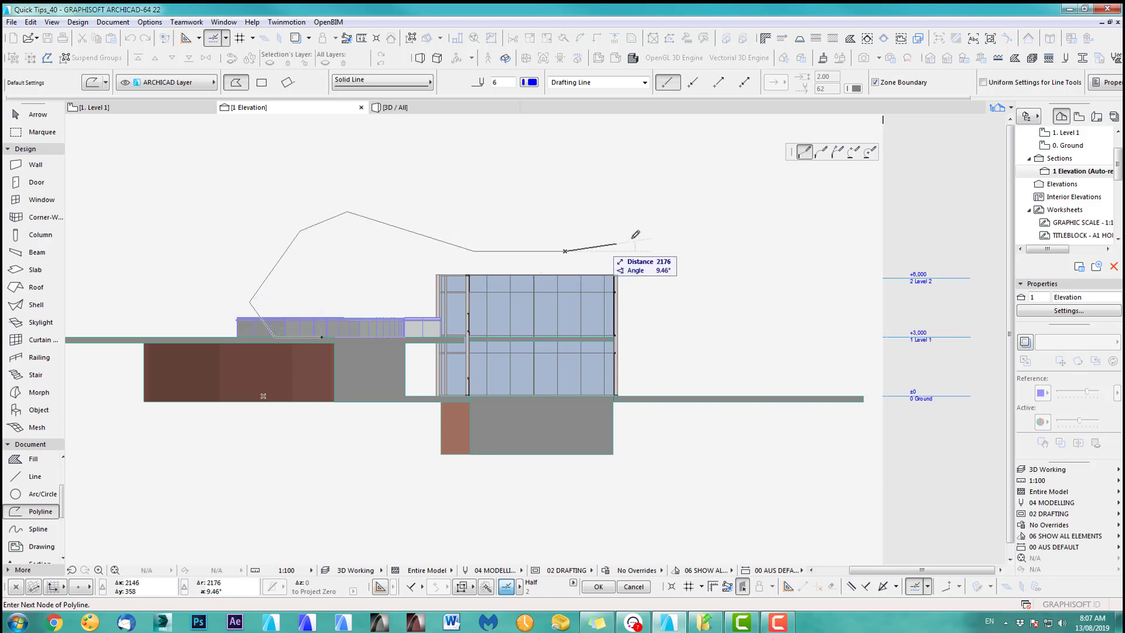
{"action": "left_click", "coordinate": [639, 224]}
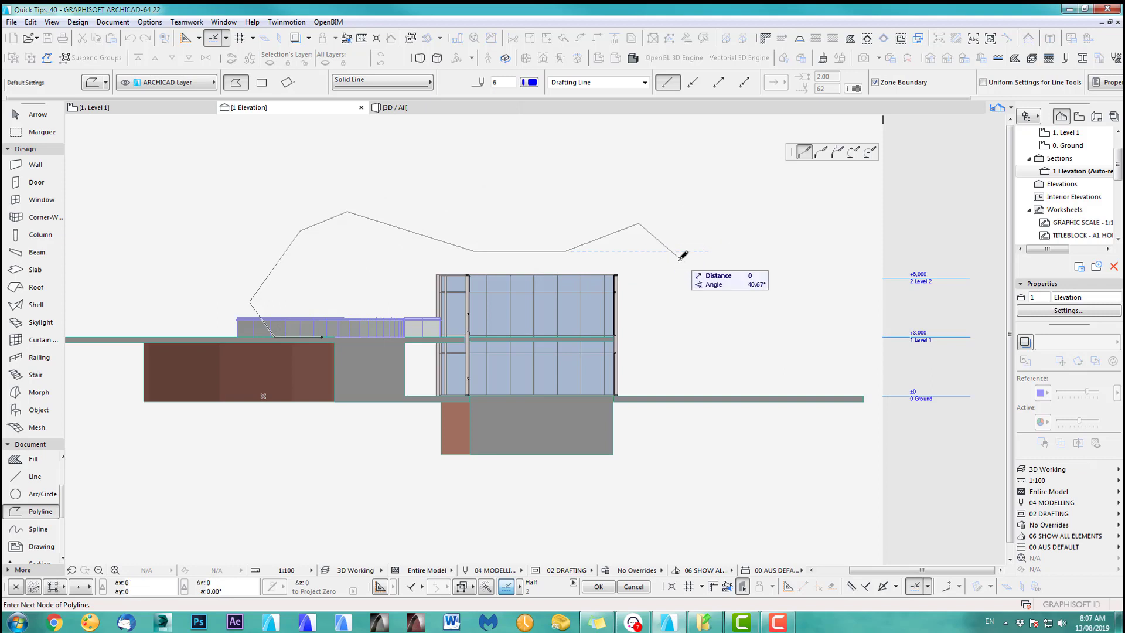
- Finish the polyline by bringing it down in angled segments beyond the glass building, ending vertically at Ground level
{"action": "left_click", "coordinate": [679, 259]}
{"action": "left_click", "coordinate": [662, 315]}
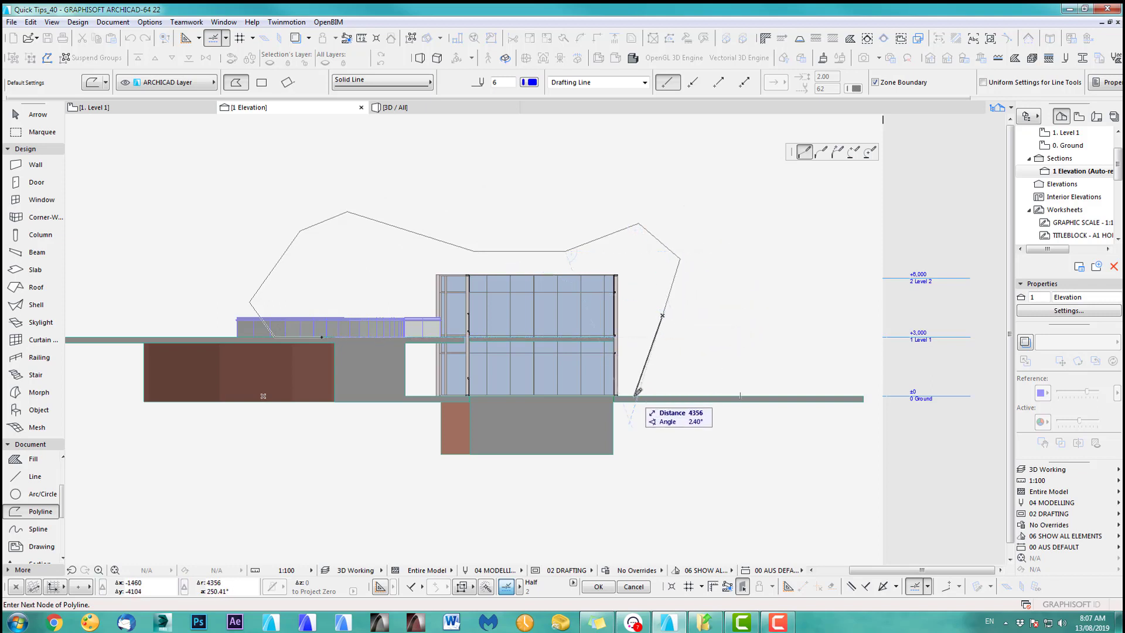
{"action": "left_click", "coordinate": [637, 348]}
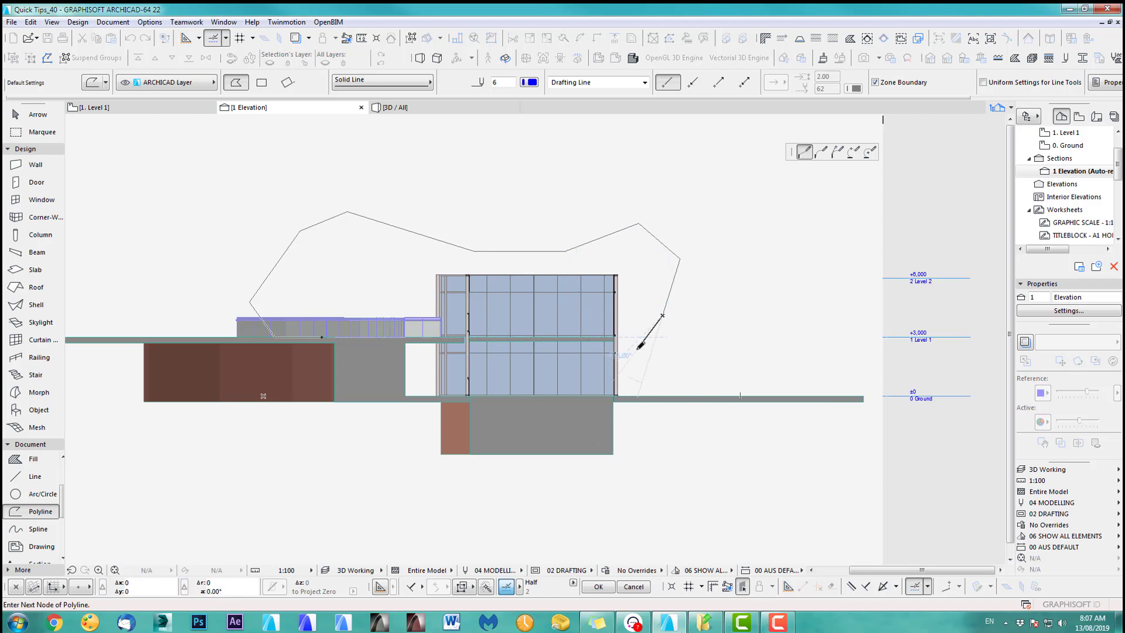
{"action": "double_click", "coordinate": [639, 394]}
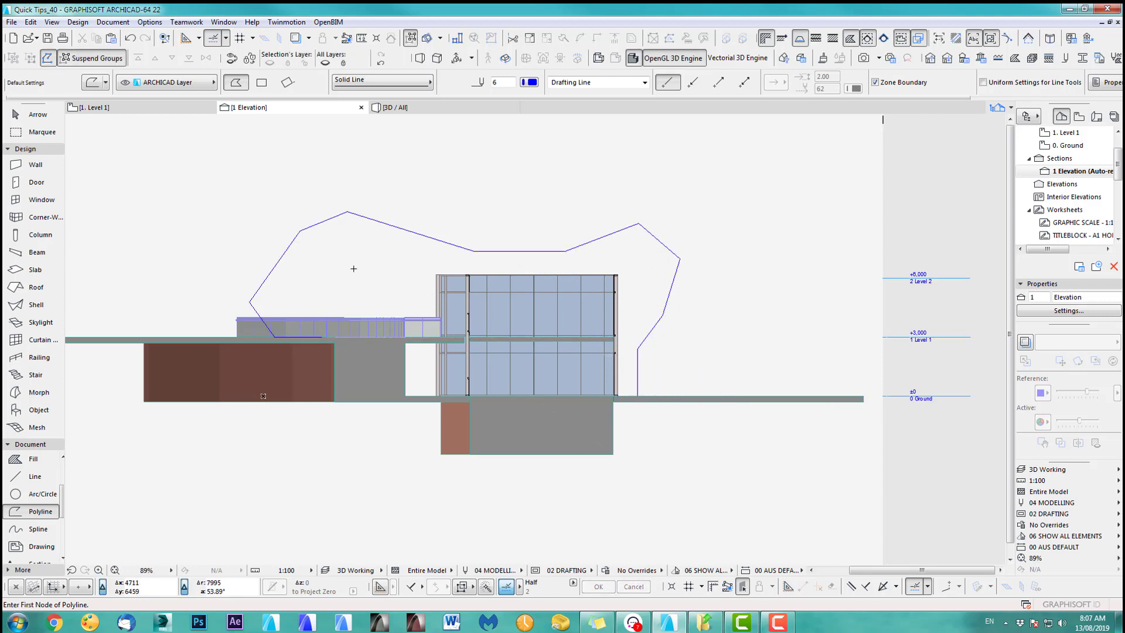
- Select the profile polyline and bend its short angled segment rising from the Level 1 slab into an outward arc of about 1300 mm radius
{"action": "left_click", "coordinate": [275, 267], "text": "shift"}
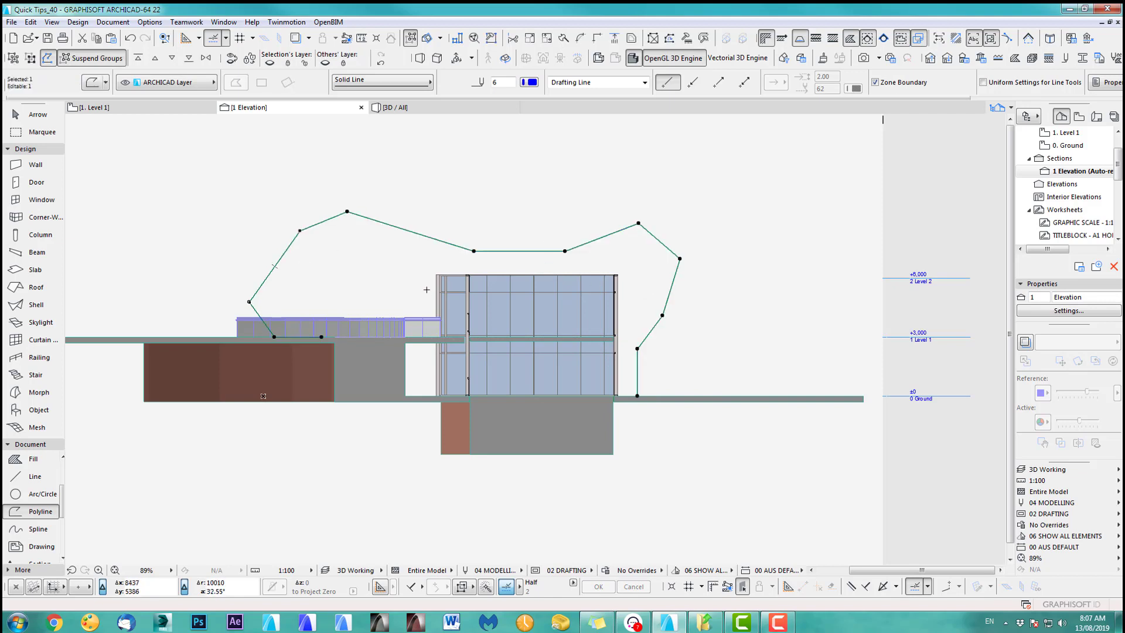
{"action": "scroll", "coordinate": [299, 317], "scroll_direction": "up", "scroll_amount": 2}
{"action": "middle_click_drag", "start_coordinate": [299, 317], "coordinate": [434, 330]}
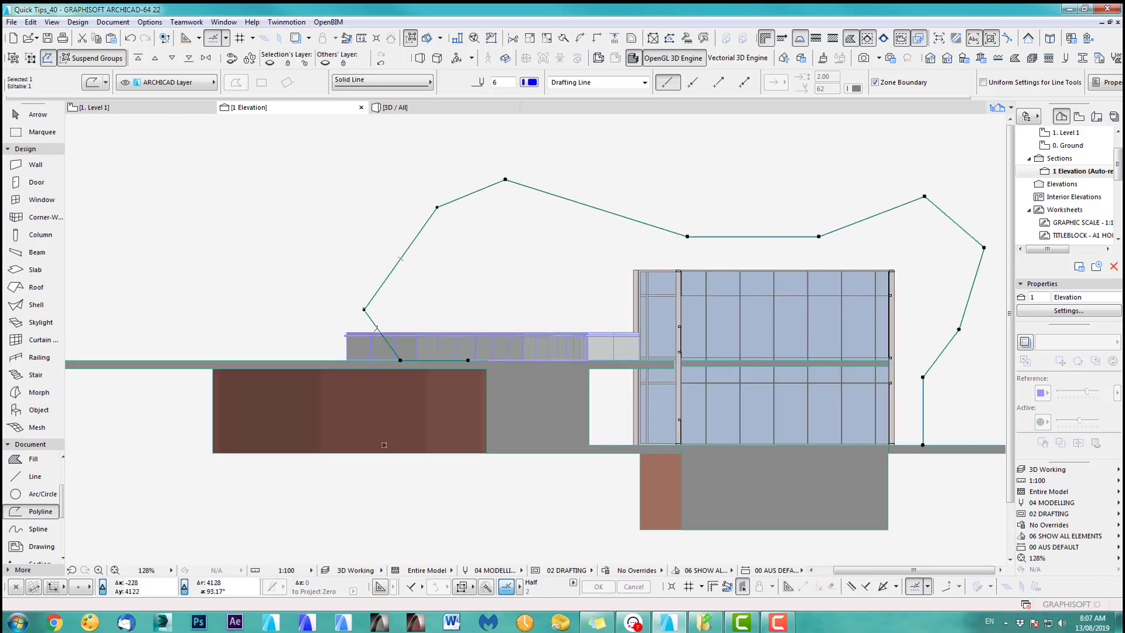
{"action": "left_click", "coordinate": [376, 329]}
{"action": "left_click", "coordinate": [444, 384]}
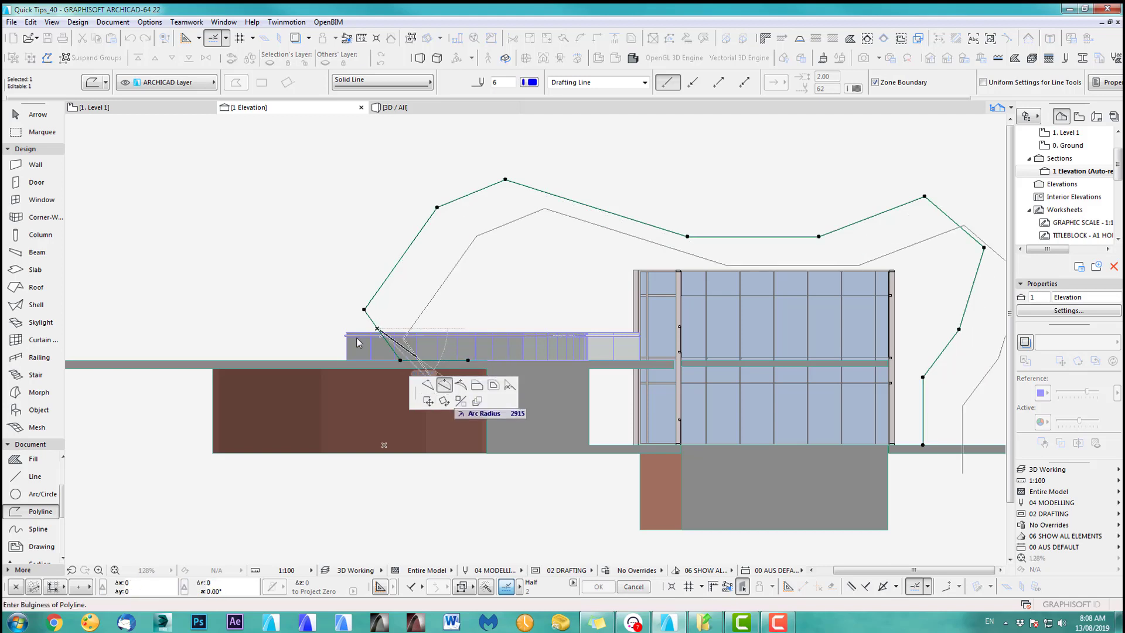
{"action": "scroll", "coordinate": [381, 334], "scroll_direction": "up", "scroll_amount": 3}
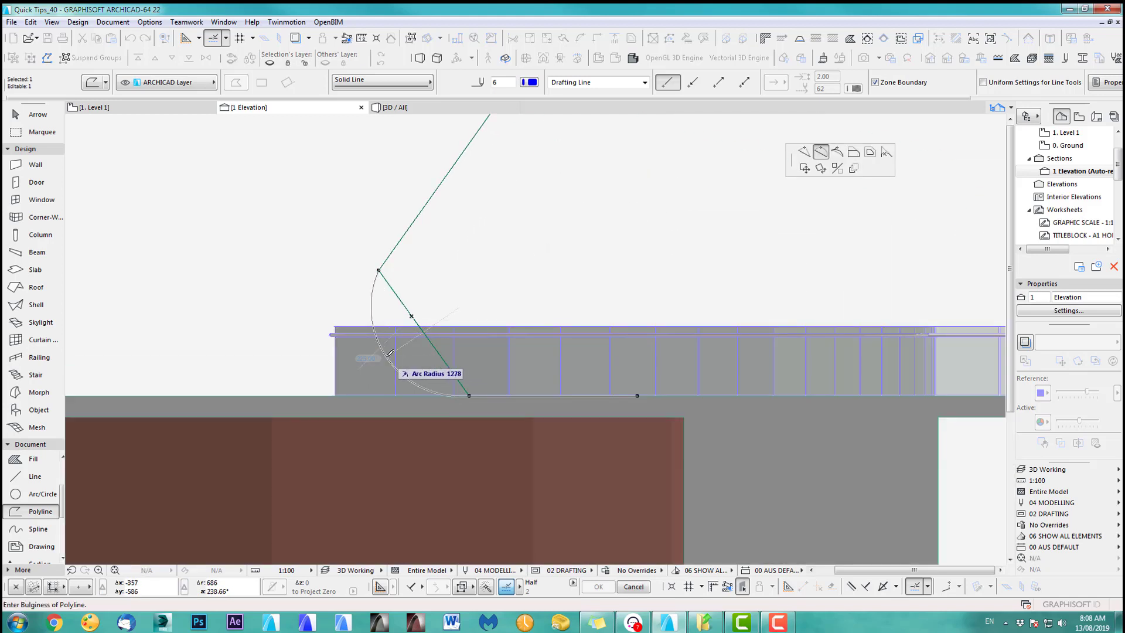
{"action": "left_click", "coordinate": [389, 353]}
{"action": "scroll", "coordinate": [411, 357], "scroll_direction": "up", "scroll_amount": 3}
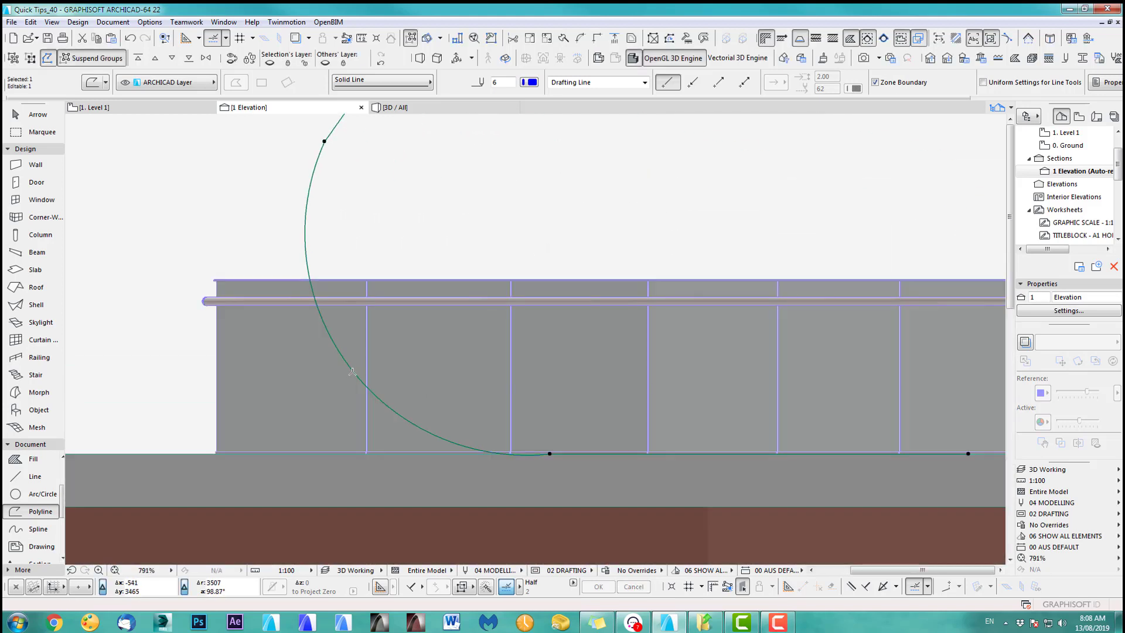
{"action": "left_click", "coordinate": [350, 369]}
{"action": "left_click", "coordinate": [459, 416]}
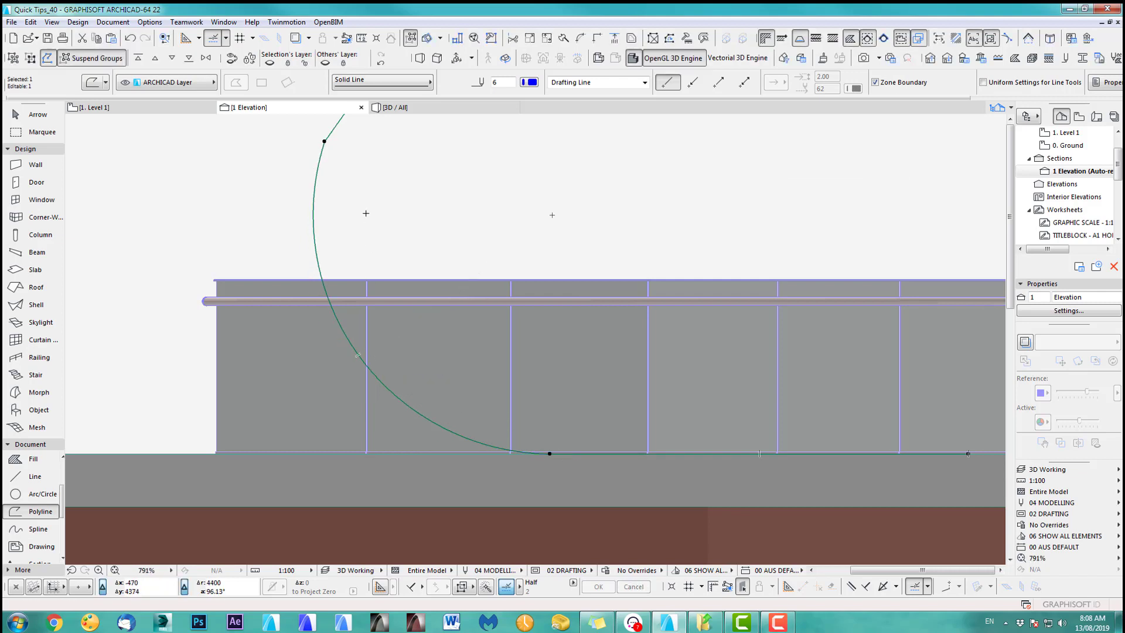
- Move the node at the arc's upper end about 400 mm up along the straight sloping segment
{"action": "middle_click_drag", "start_coordinate": [552, 215], "coordinate": [511, 314]}
{"action": "scroll", "coordinate": [340, 280], "scroll_direction": "down", "scroll_amount": 5}
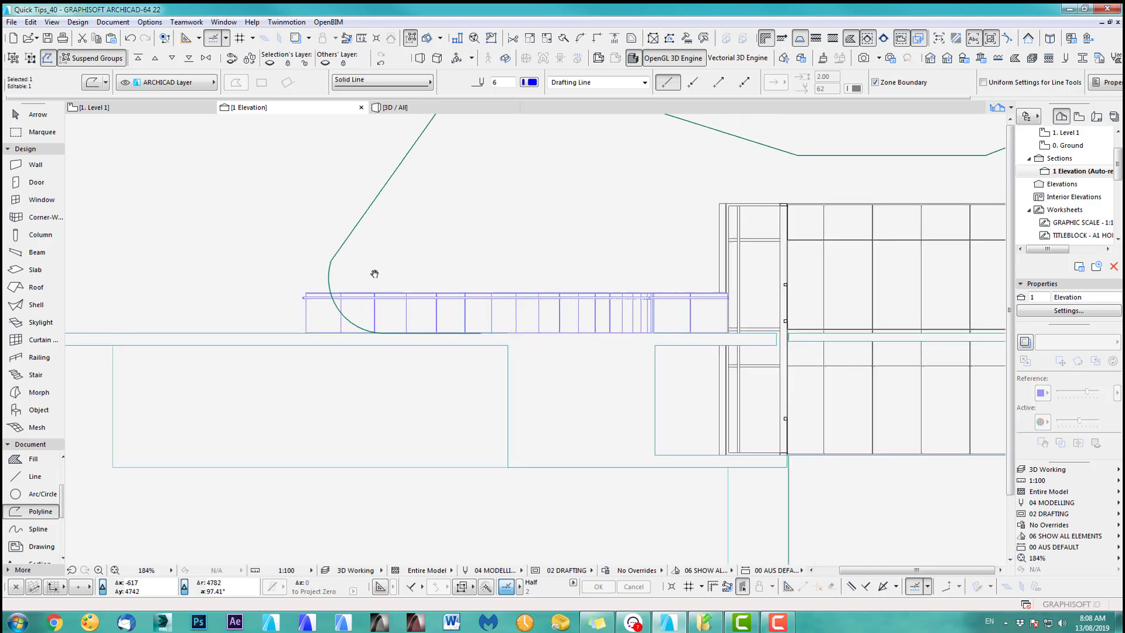
{"action": "scroll", "coordinate": [305, 346], "scroll_direction": "up", "scroll_amount": 2}
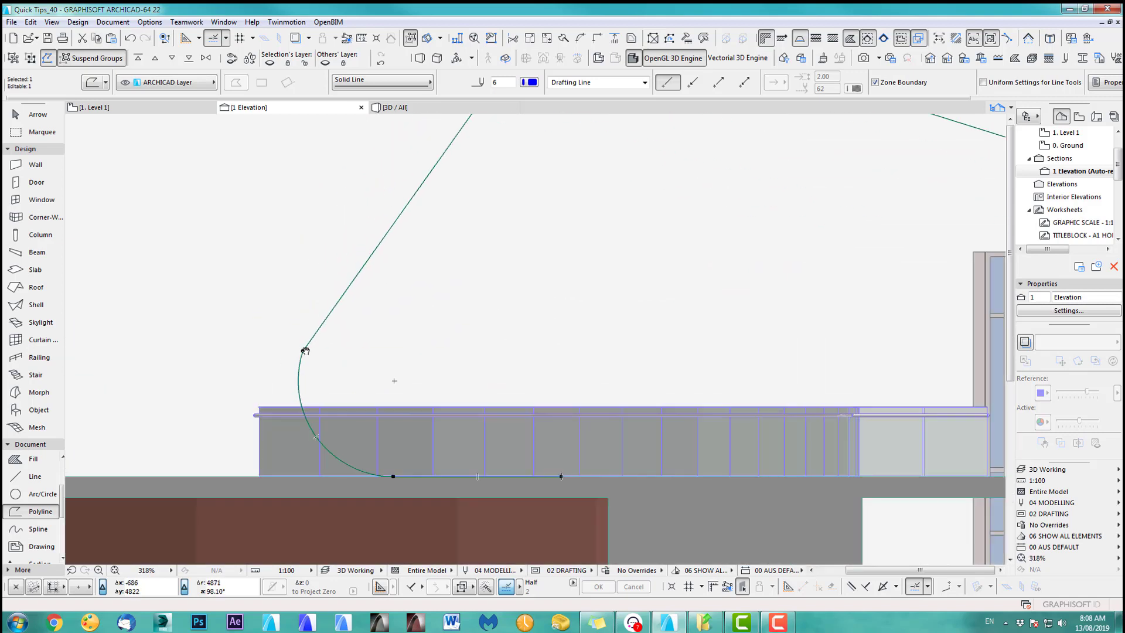
{"action": "left_click", "coordinate": [303, 350]}
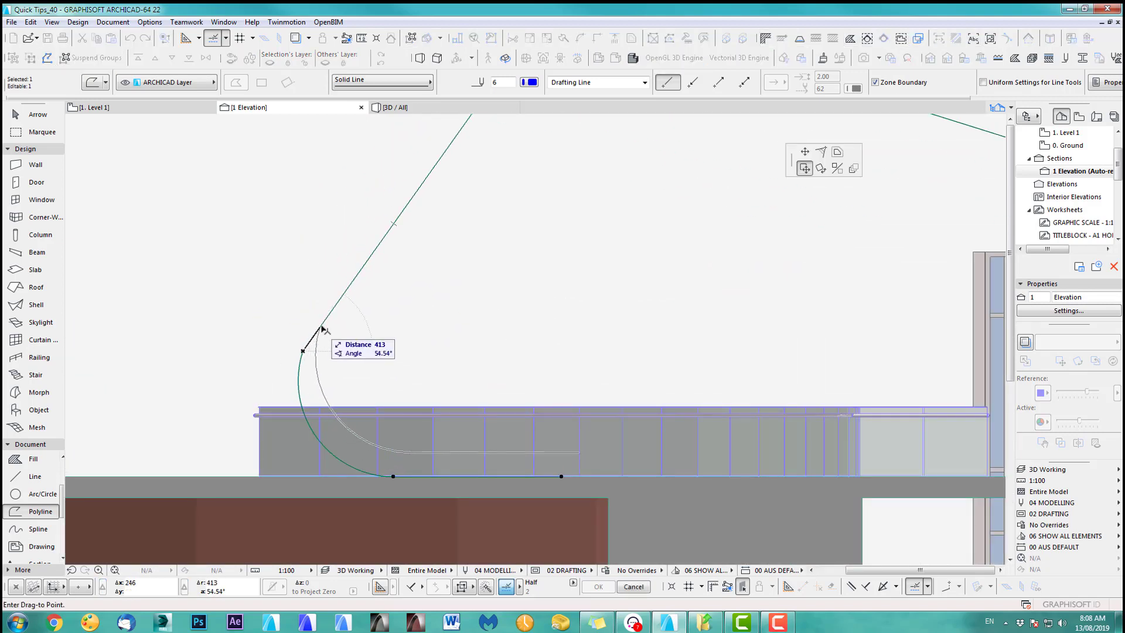
{"action": "left_click", "coordinate": [805, 152]}
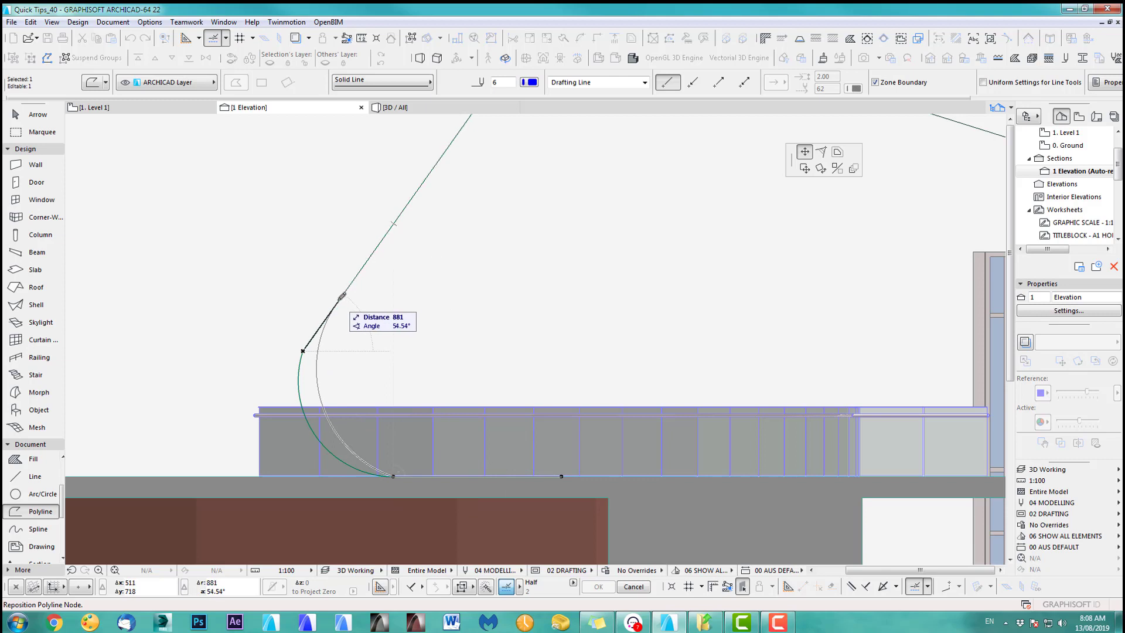
{"action": "left_click", "coordinate": [321, 324]}
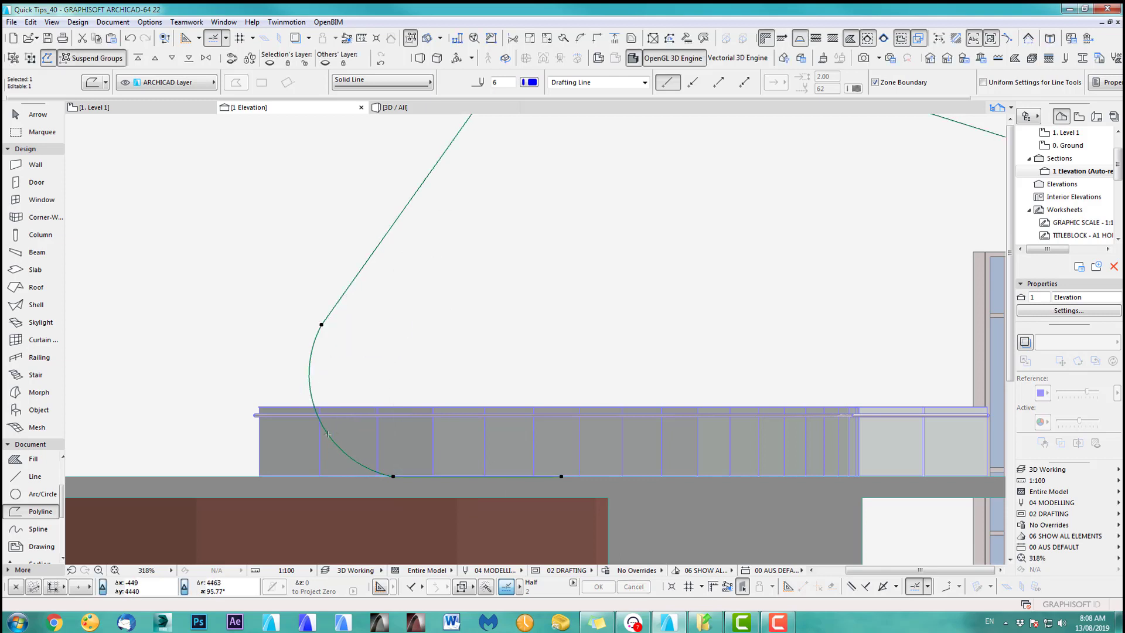
- Re-bend the lower arc to a radius of about 1350 mm so it runs smoothly into the slab line and the sloping segment
{"action": "scroll", "coordinate": [327, 434], "scroll_direction": "up", "scroll_amount": 4}
{"action": "scroll", "coordinate": [344, 459], "scroll_direction": "down", "scroll_amount": 1}
{"action": "scroll", "coordinate": [383, 456], "scroll_direction": "up", "scroll_amount": 2}
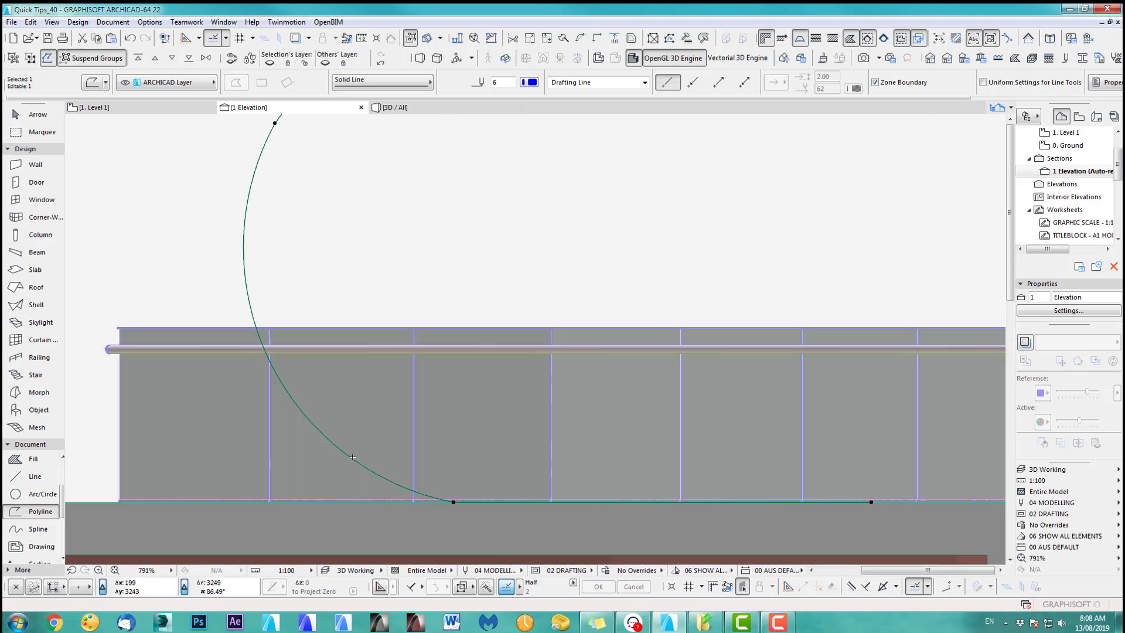
{"action": "left_click", "coordinate": [352, 456]}
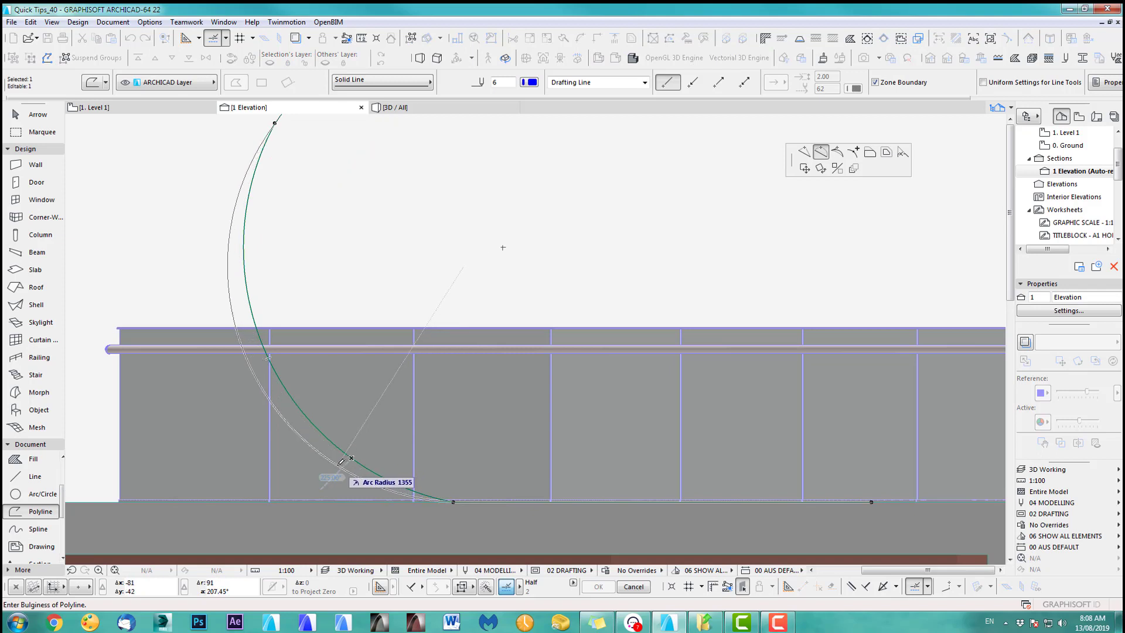
{"action": "left_click", "coordinate": [341, 461]}
{"action": "scroll", "coordinate": [311, 207], "scroll_direction": "down", "scroll_amount": 2}
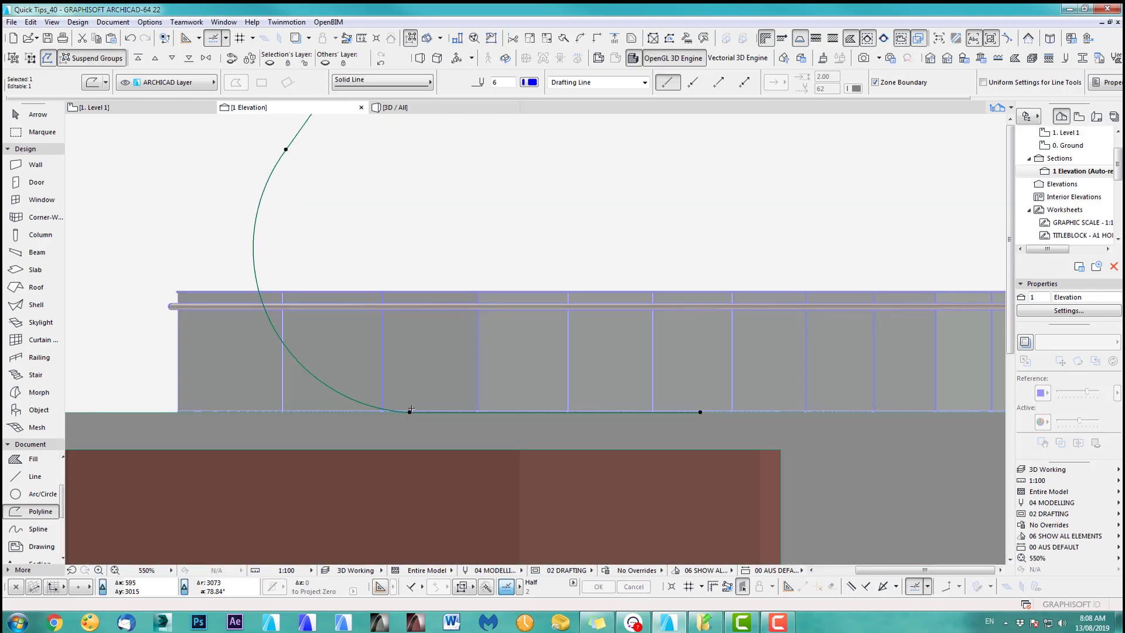
{"action": "scroll", "coordinate": [389, 382], "scroll_direction": "up", "scroll_amount": 5}
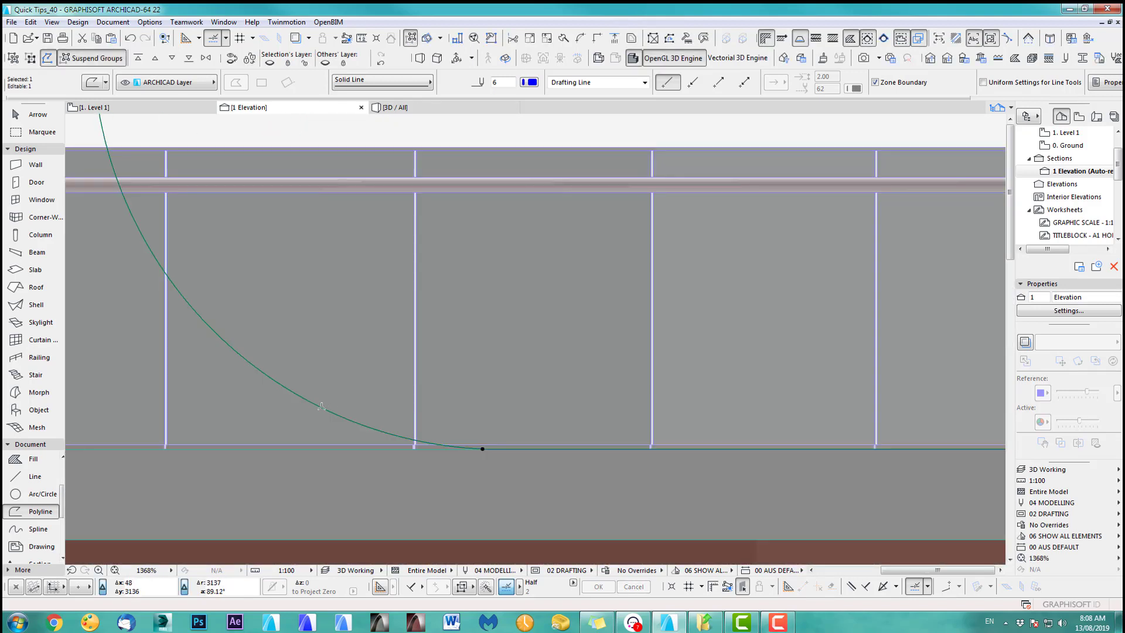
{"action": "left_click", "coordinate": [321, 406]}
{"action": "scroll", "coordinate": [363, 419], "scroll_direction": "down", "scroll_amount": 5}
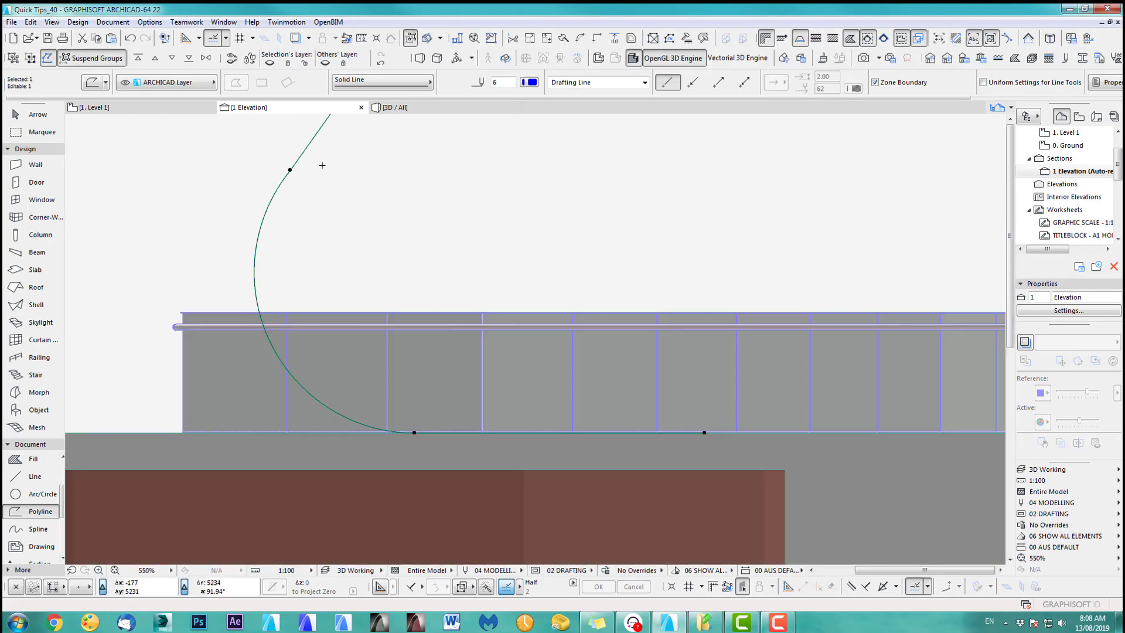
- Bend the polyline's segments at both peaks, above the glass building and along the descent beyond it into smooth arcs
{"action": "middle_click_drag", "start_coordinate": [321, 165], "coordinate": [288, 279]}
{"action": "scroll", "coordinate": [285, 251], "scroll_direction": "down", "scroll_amount": 5}
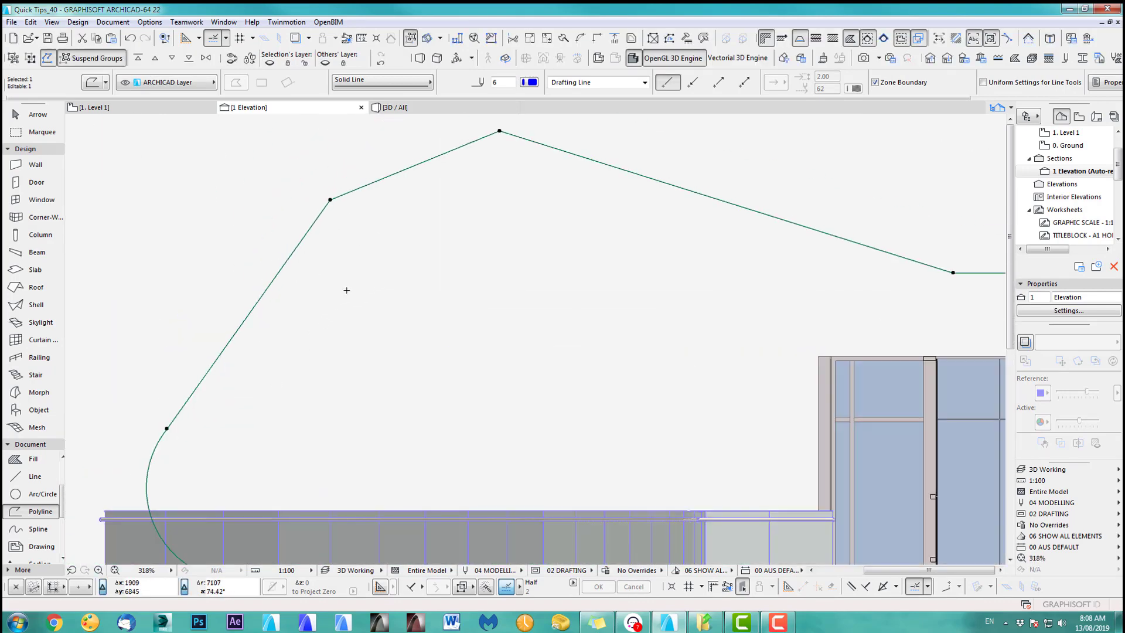
{"action": "middle_click_drag", "start_coordinate": [363, 346], "coordinate": [286, 277]}
{"action": "scroll", "coordinate": [287, 277], "scroll_direction": "down", "scroll_amount": 2}
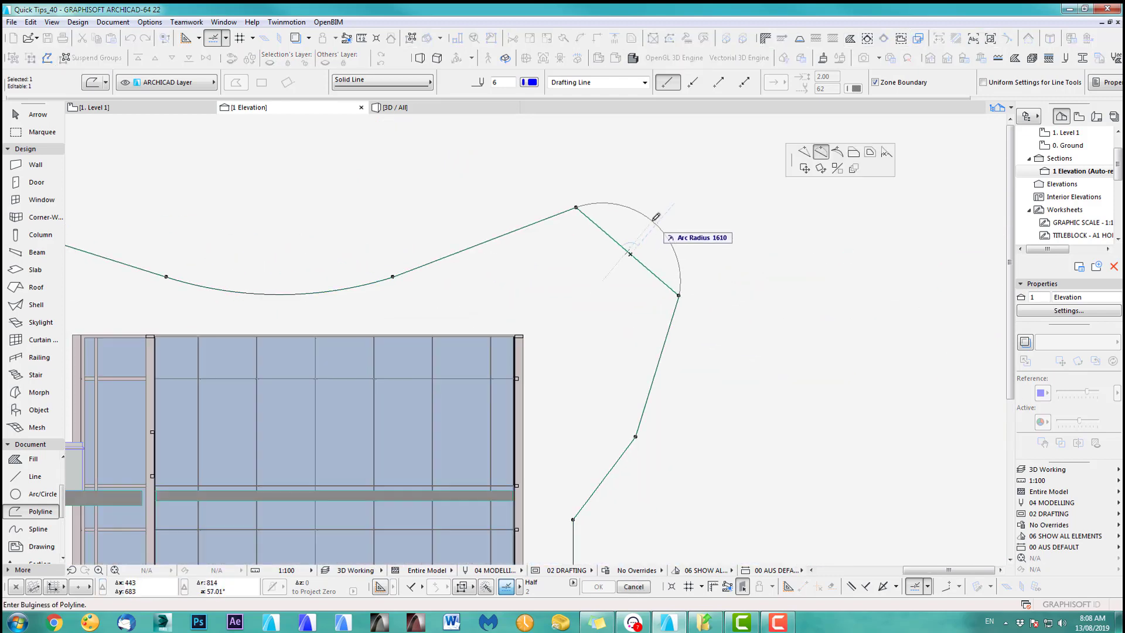
{"action": "left_click", "coordinate": [660, 239]}
{"action": "middle_click_drag", "start_coordinate": [567, 377], "coordinate": [646, 301]}
{"action": "scroll", "coordinate": [529, 399], "scroll_direction": "down", "scroll_amount": 3}
{"action": "scroll", "coordinate": [540, 389], "scroll_direction": "down", "scroll_amount": 1}
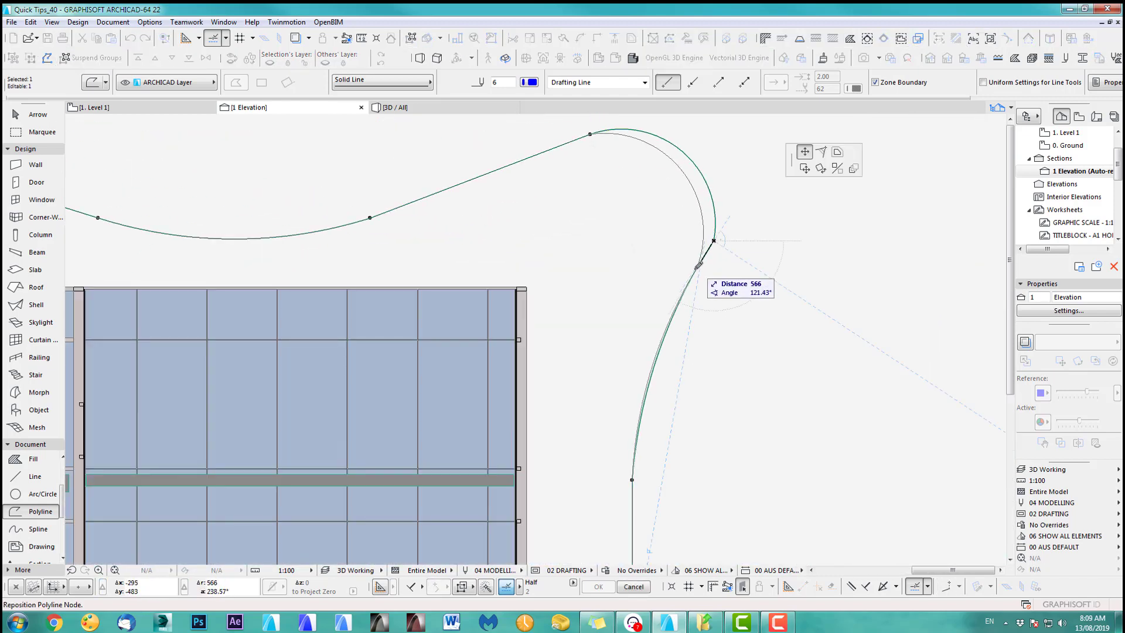
- Move the node below the second peak down and inward, and re-bend the peak's arc to flow smoothly into the descending curve
{"action": "left_click", "coordinate": [694, 272]}
{"action": "left_click", "coordinate": [670, 159]}
{"action": "left_click", "coordinate": [689, 159]}
{"action": "scroll", "coordinate": [683, 194], "scroll_direction": "down", "scroll_amount": 6}
{"action": "middle_click_drag", "start_coordinate": [666, 237], "coordinate": [714, 263]}
{"action": "scroll", "coordinate": [678, 299], "scroll_direction": "up", "scroll_amount": 2}
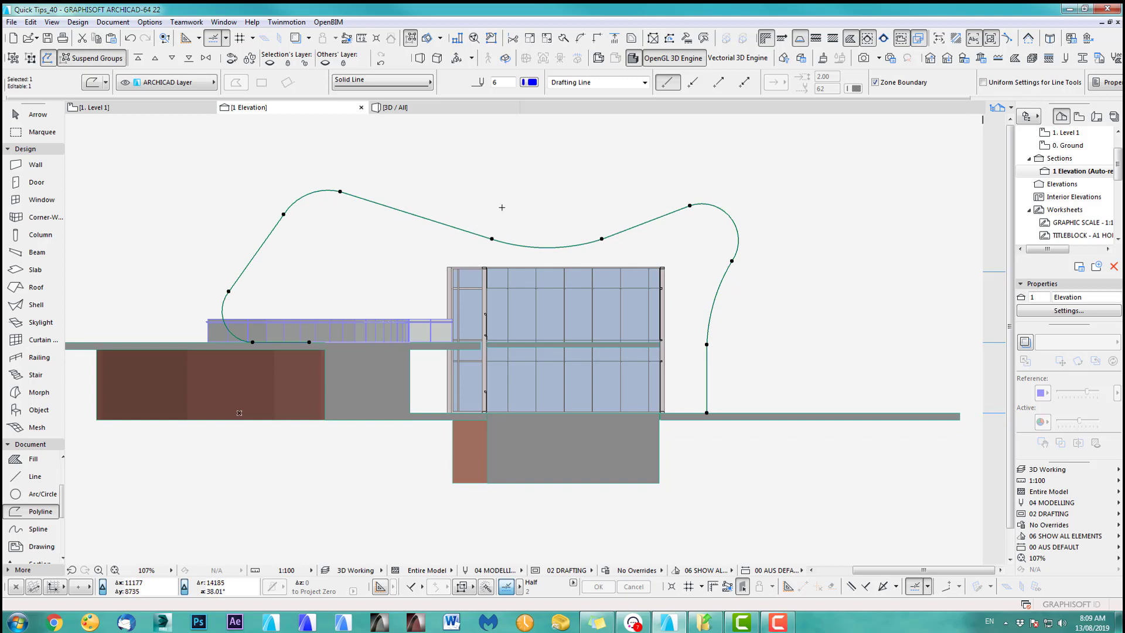
- Copy the curved polyline from the section into the Level 1 plan and place it in clear space above the glass building
{"action": "key", "text": "F2"}
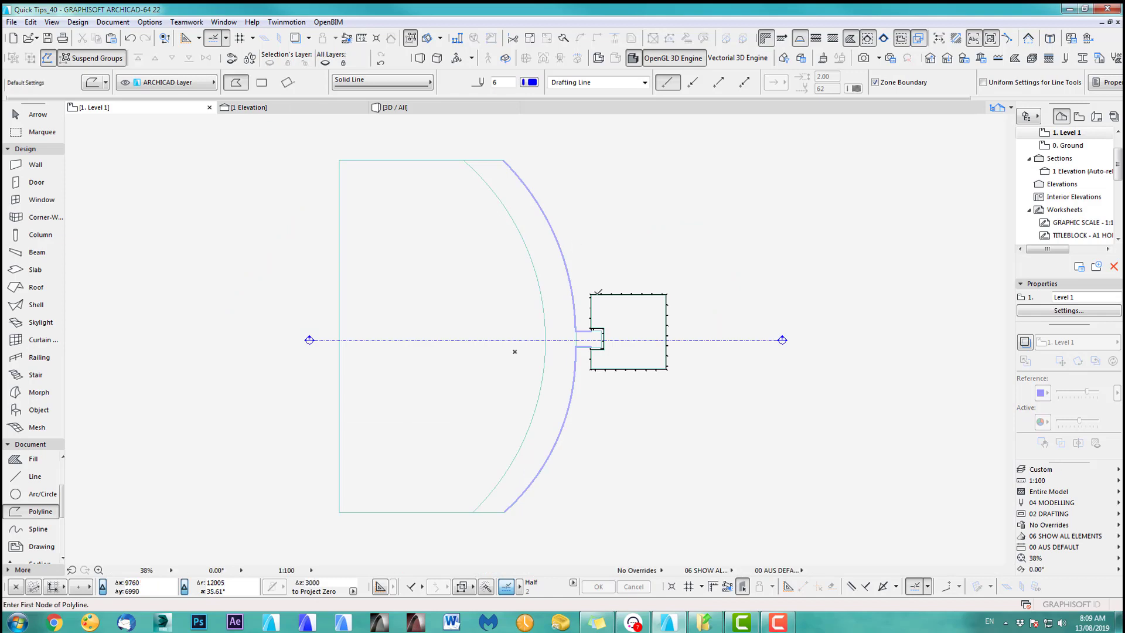
{"action": "middle_click_drag", "start_coordinate": [610, 310], "coordinate": [598, 317]}
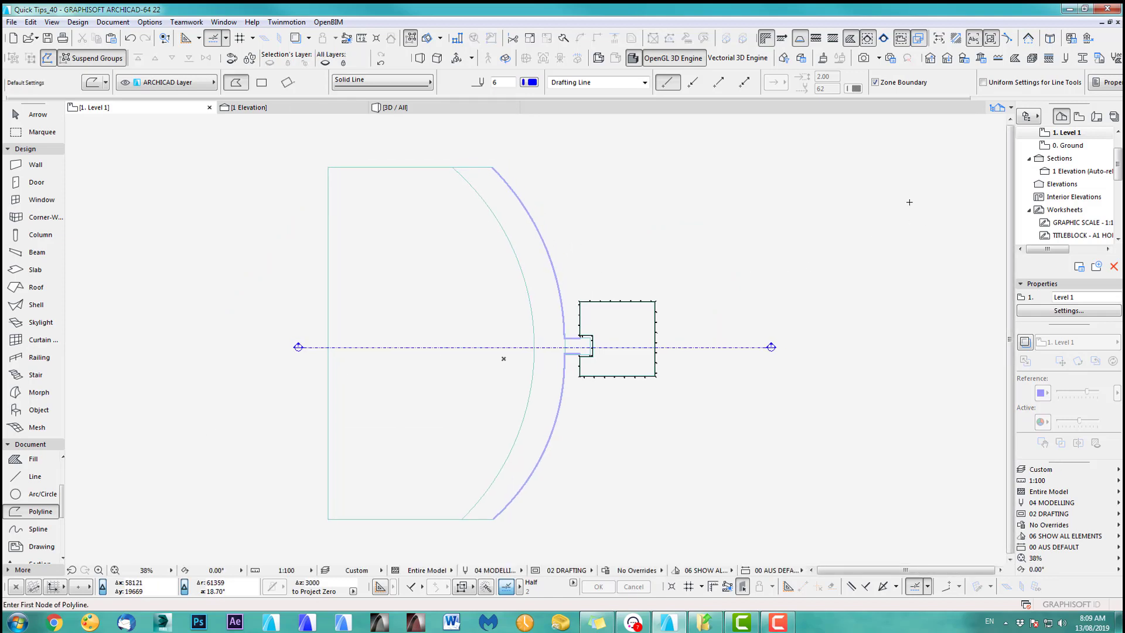
{"action": "left_click", "coordinate": [35, 304]}
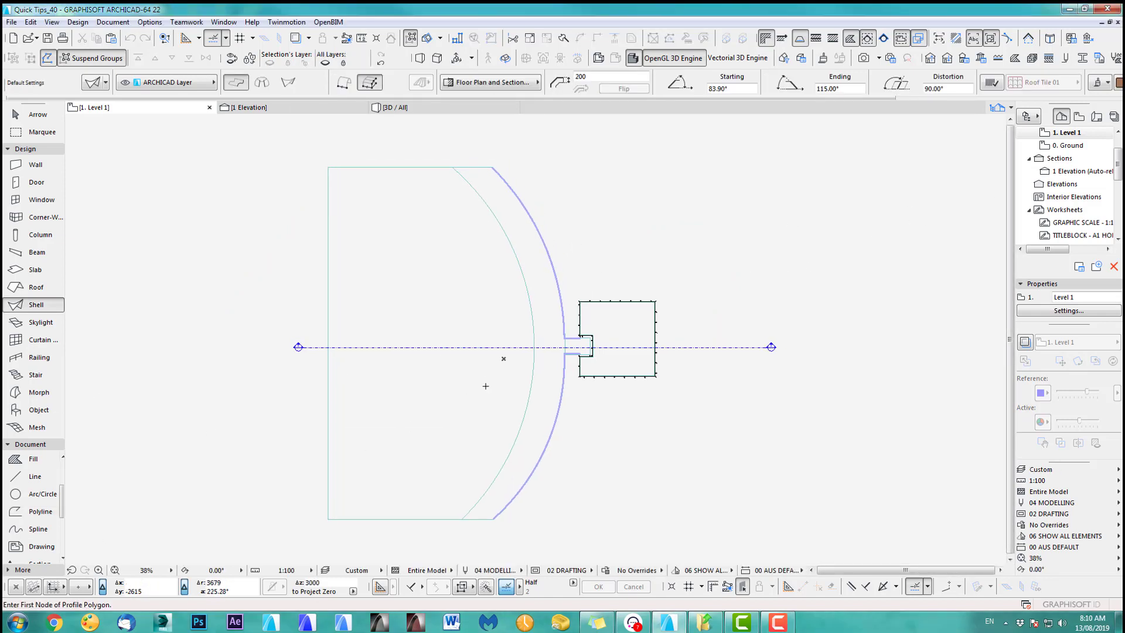
{"action": "middle_click_drag", "start_coordinate": [497, 385], "coordinate": [494, 413]}
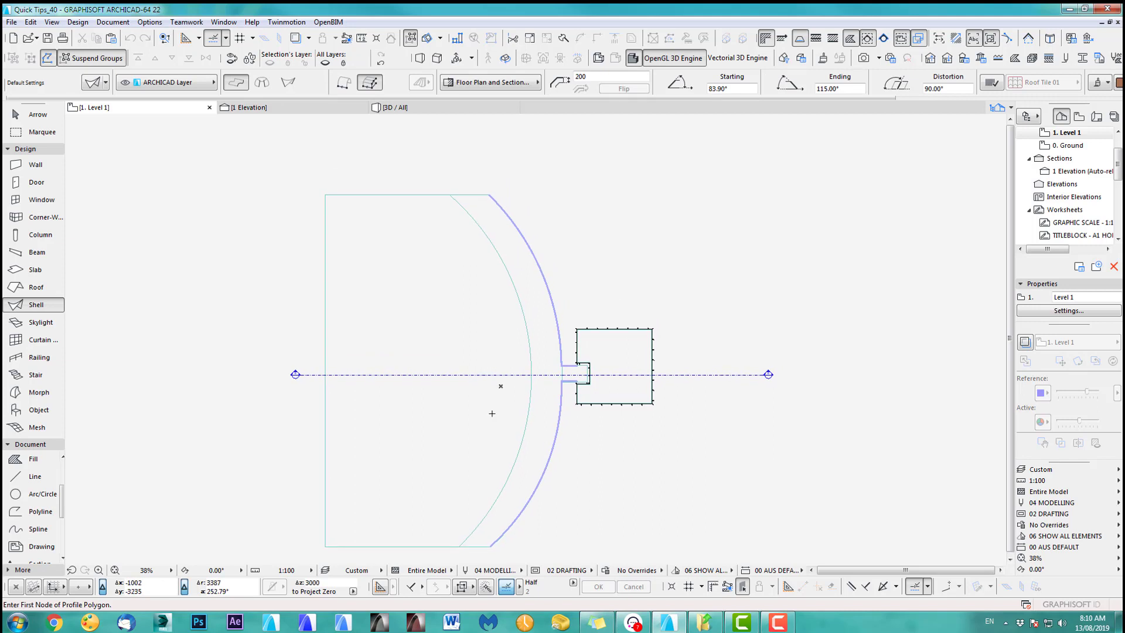
{"action": "key", "text": "ctrl+v"}
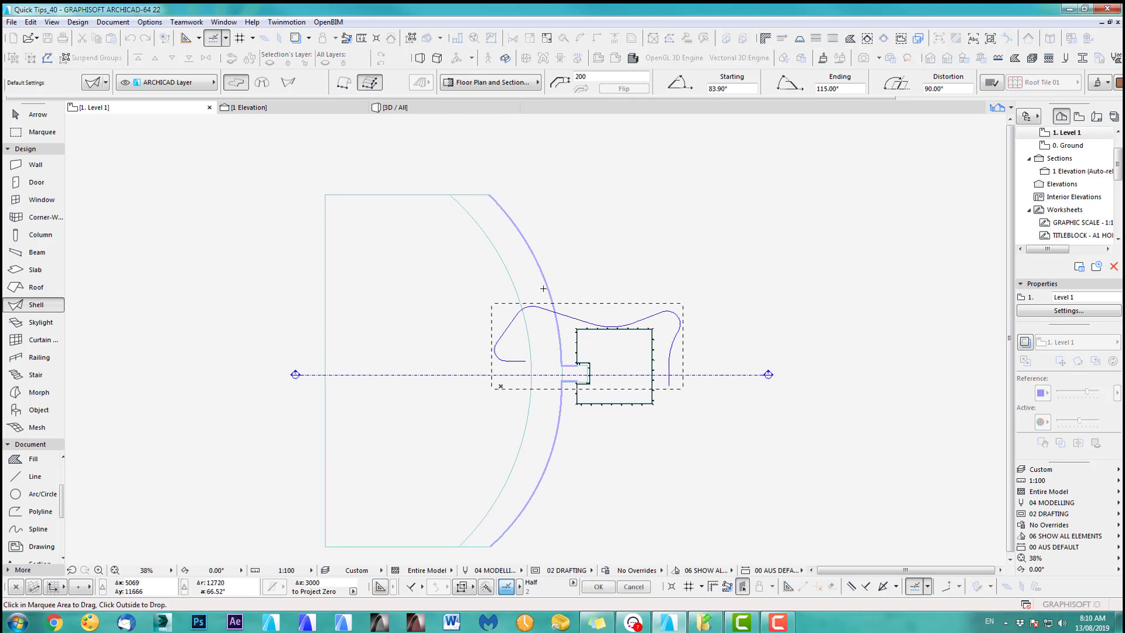
{"action": "left_click", "coordinate": [664, 328]}
{"action": "middle_click_drag", "start_coordinate": [673, 214], "coordinate": [645, 344]}
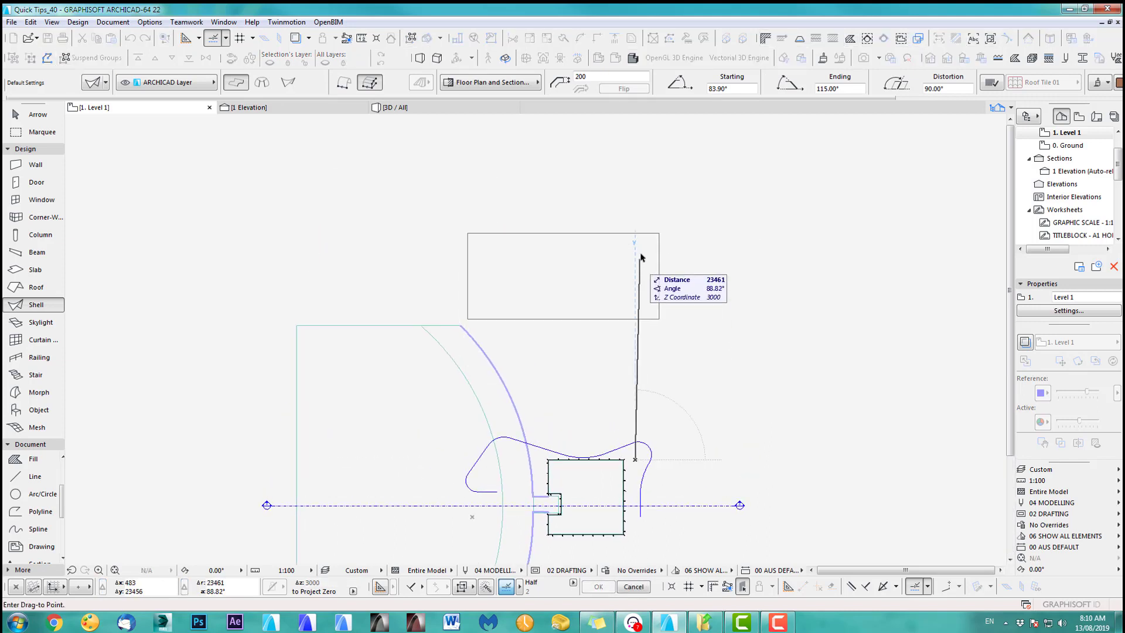
{"action": "left_click", "coordinate": [643, 243]}
{"action": "left_click", "coordinate": [696, 244]}
{"action": "scroll", "coordinate": [631, 296], "scroll_direction": "up", "scroll_amount": 3}
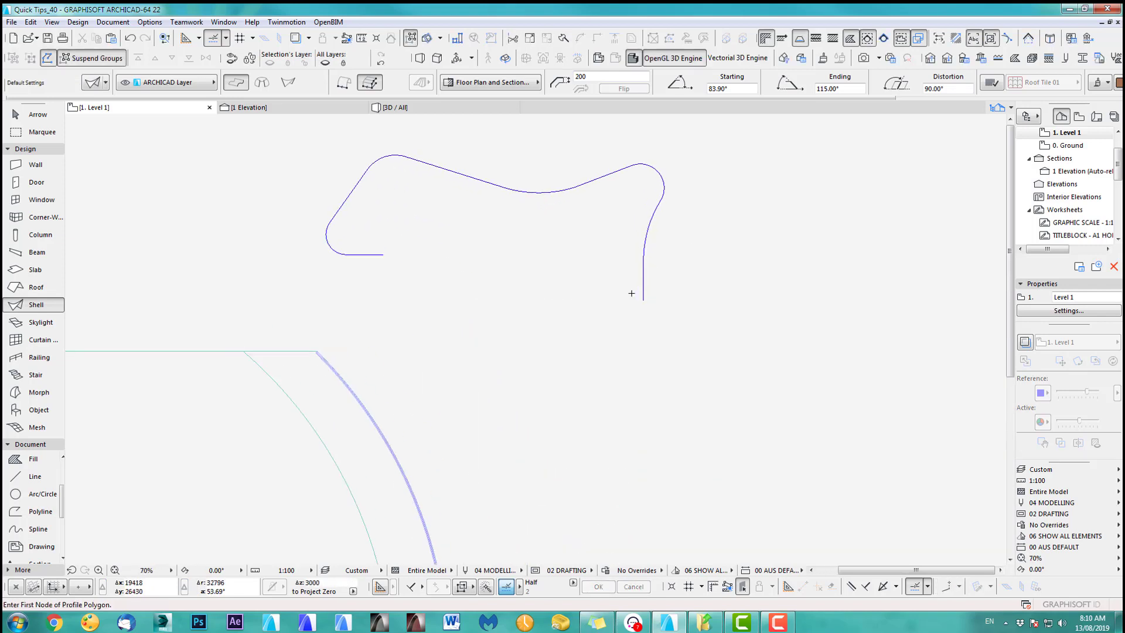
{"action": "scroll", "coordinate": [610, 296], "scroll_direction": "down", "scroll_amount": 3}
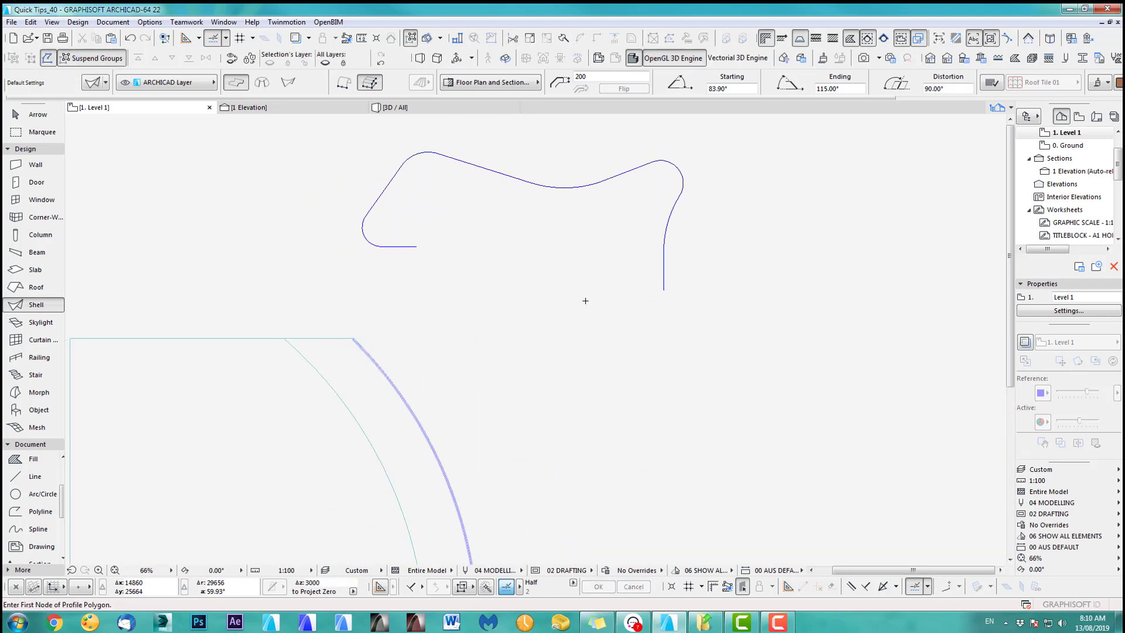
- Review the default thickness and elevation in the Shell settings and assign new shells to the 3DShell layer
{"action": "double_click", "coordinate": [36, 305]}
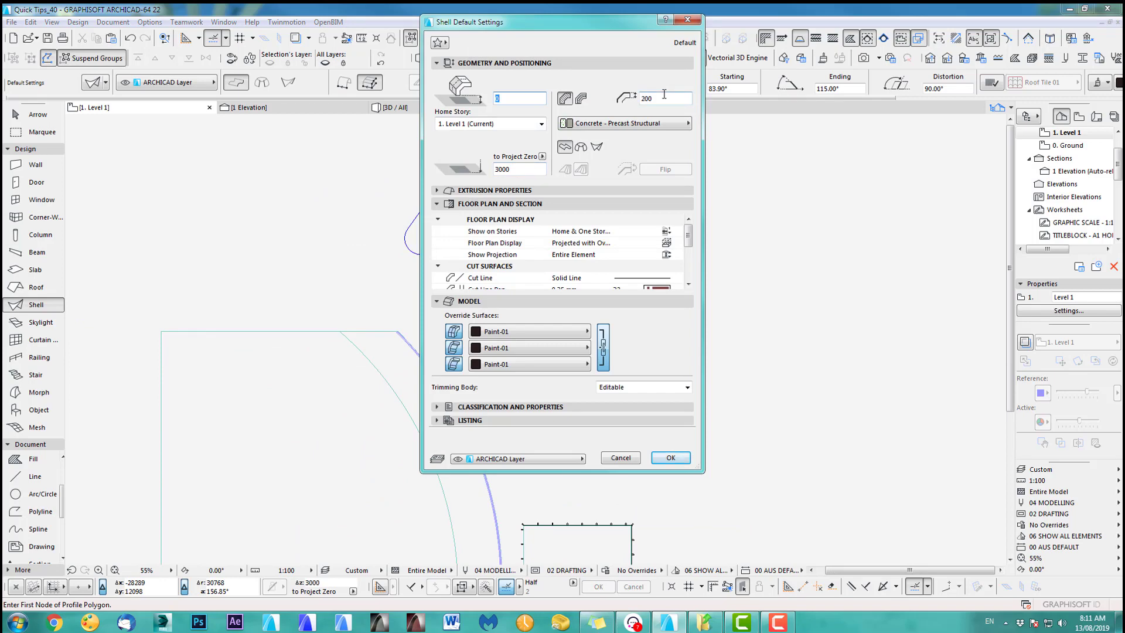
{"action": "double_click", "coordinate": [643, 98]}
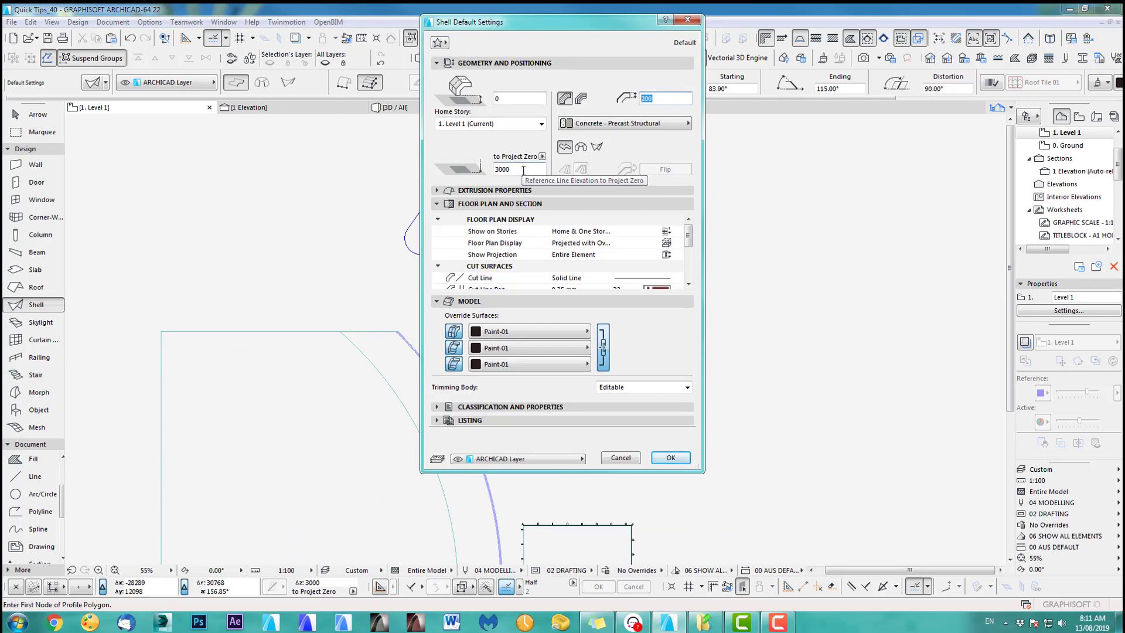
{"action": "double_click", "coordinate": [492, 98]}
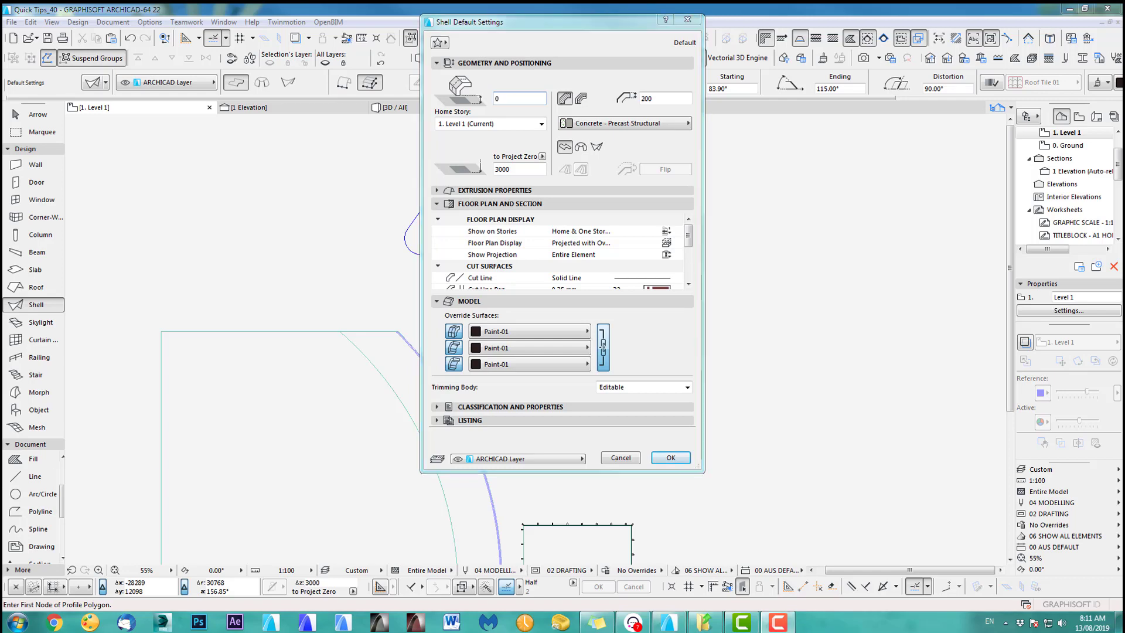
{"action": "left_click", "coordinate": [523, 460]}
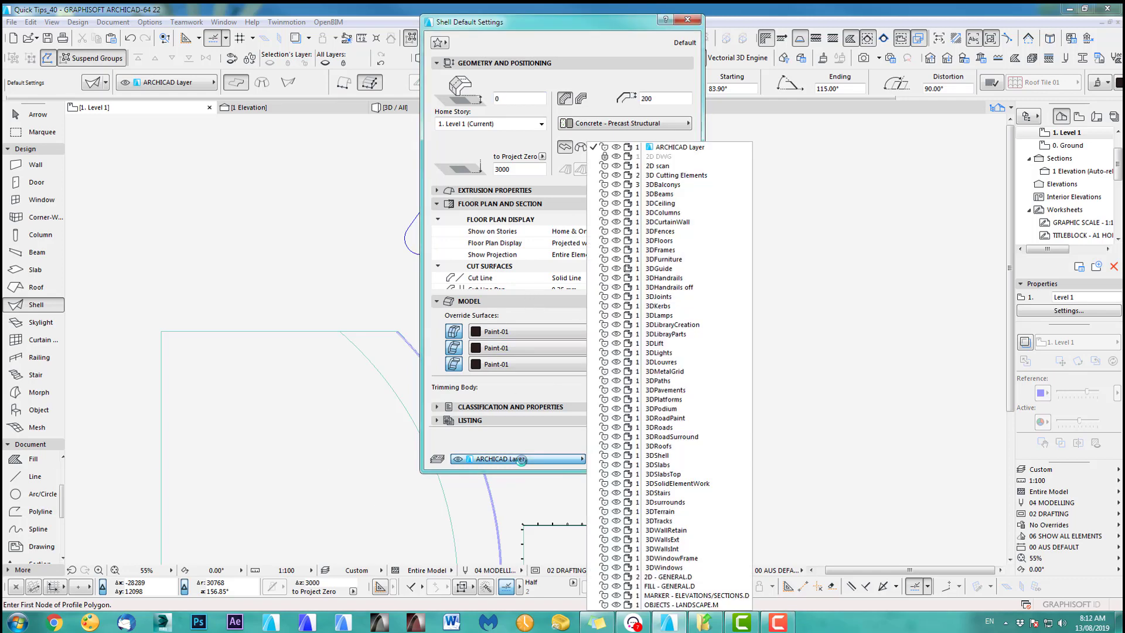
{"action": "left_click", "coordinate": [672, 456]}
{"action": "left_click", "coordinate": [671, 457]}
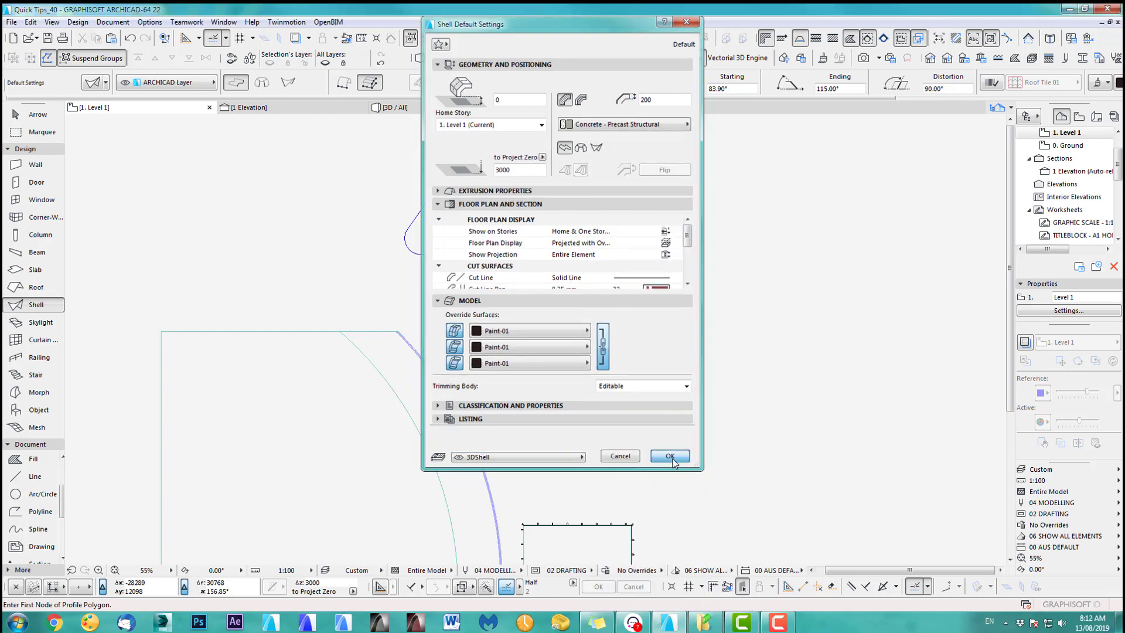
- Extrude a shell from the copied curved polyline in the plan with an extrusion length of 3000
{"action": "scroll", "coordinate": [500, 216], "scroll_direction": "up", "scroll_amount": 3}
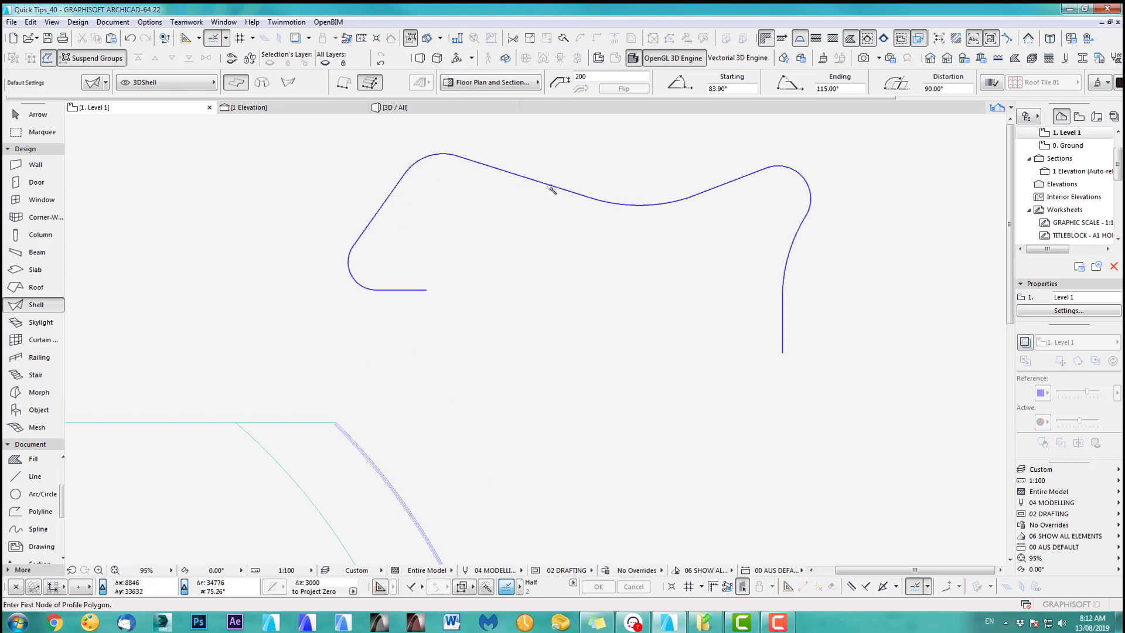
{"action": "left_click", "coordinate": [552, 187]}
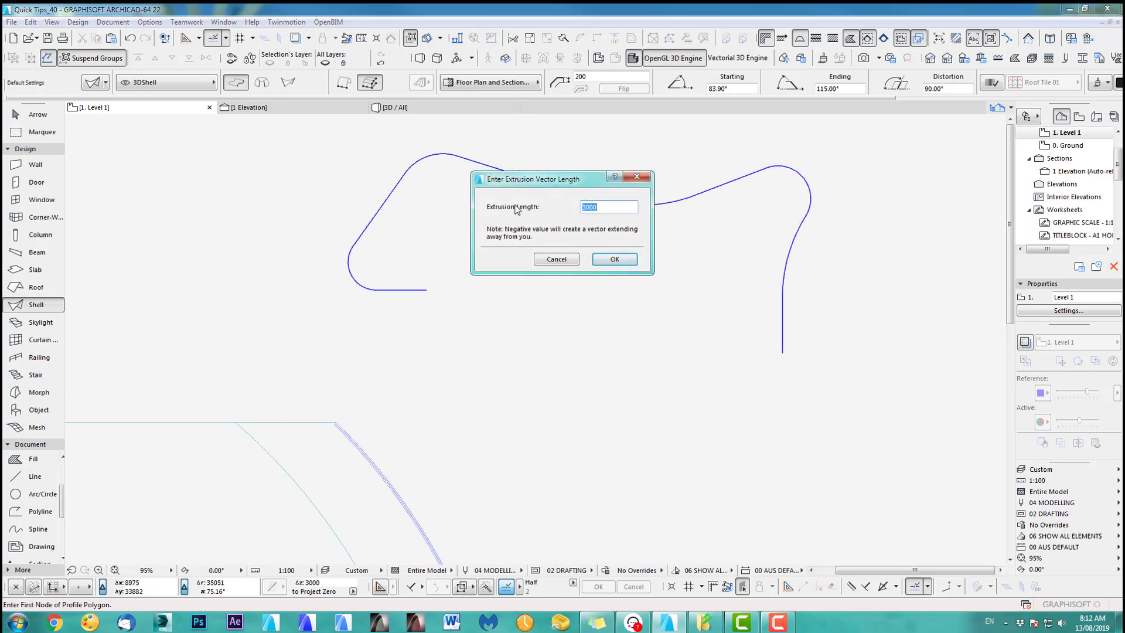
{"action": "left_click", "coordinate": [613, 258]}
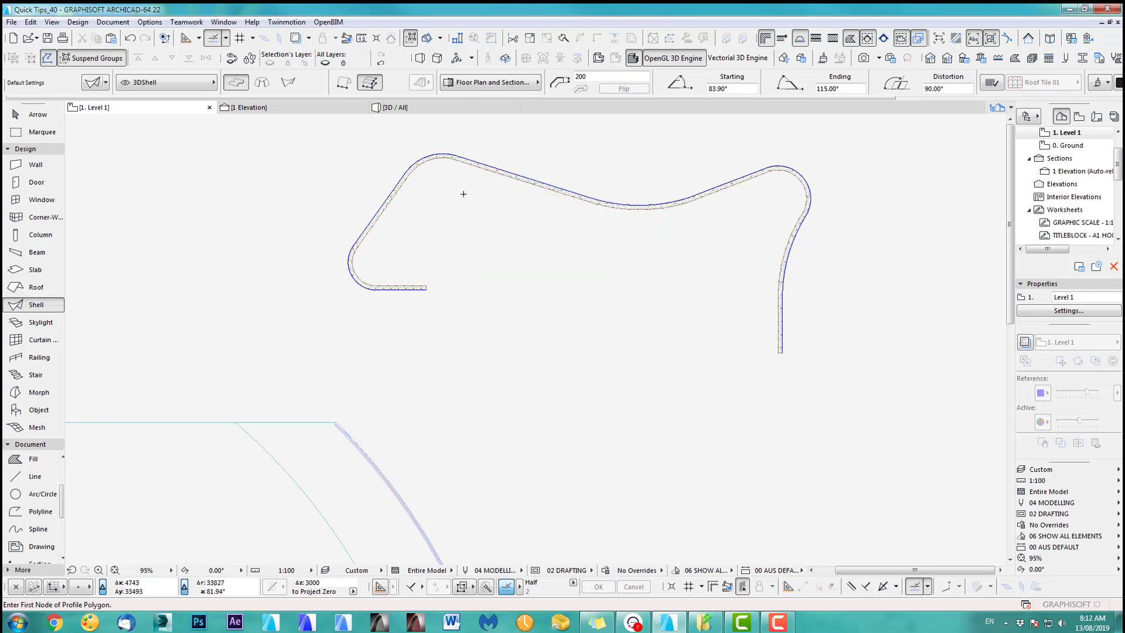
{"action": "middle_click_drag", "start_coordinate": [463, 194], "coordinate": [423, 245]}
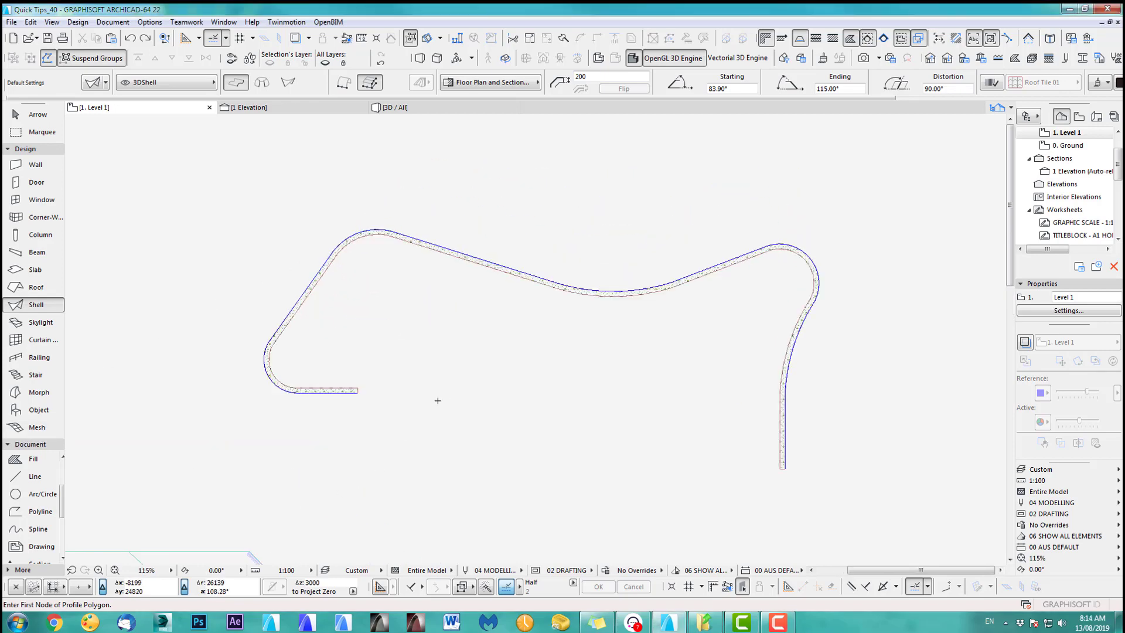
{"action": "scroll", "coordinate": [438, 400], "scroll_direction": "down", "scroll_amount": 3}
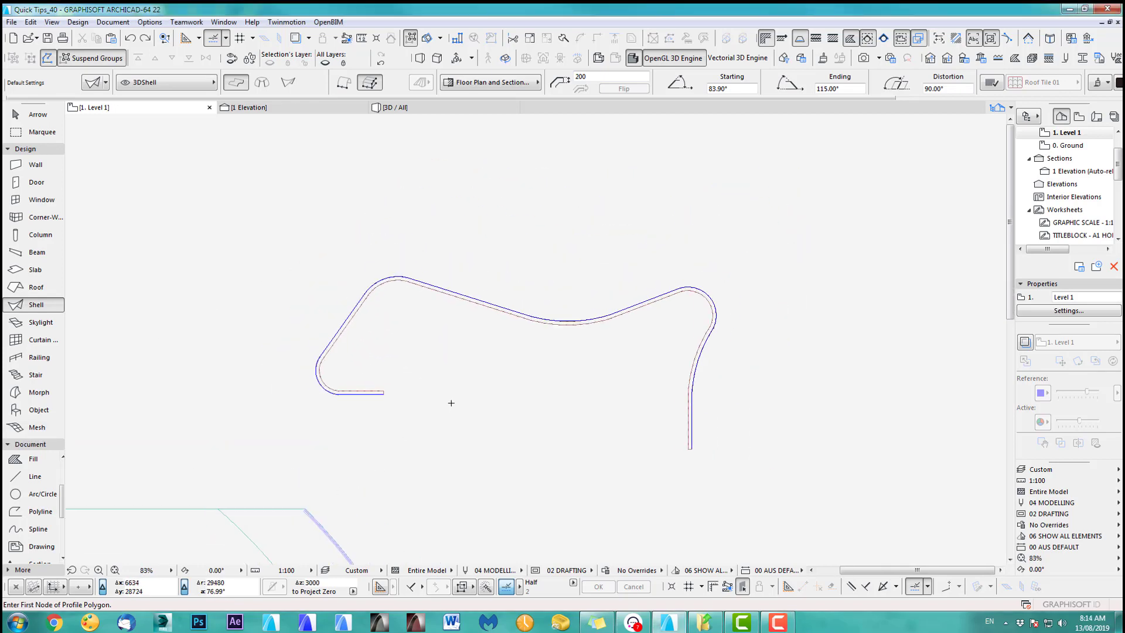
- In the 3D view, set the new shell's starting and ending extrusion angles to 90°
{"action": "key", "text": "F3"}
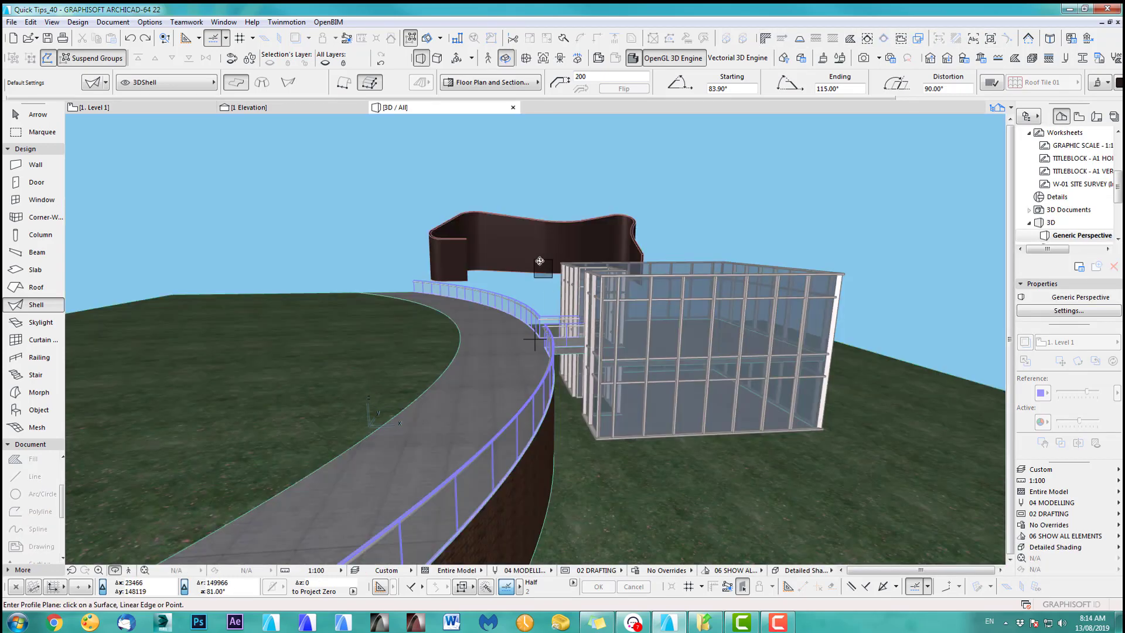
{"action": "middle_click_drag", "start_coordinate": [540, 263], "coordinate": [676, 377]}
{"action": "scroll", "coordinate": [676, 372], "scroll_direction": "up", "scroll_amount": 3}
{"action": "middle_click_drag", "start_coordinate": [562, 390], "coordinate": [602, 356], "text": "shift"}
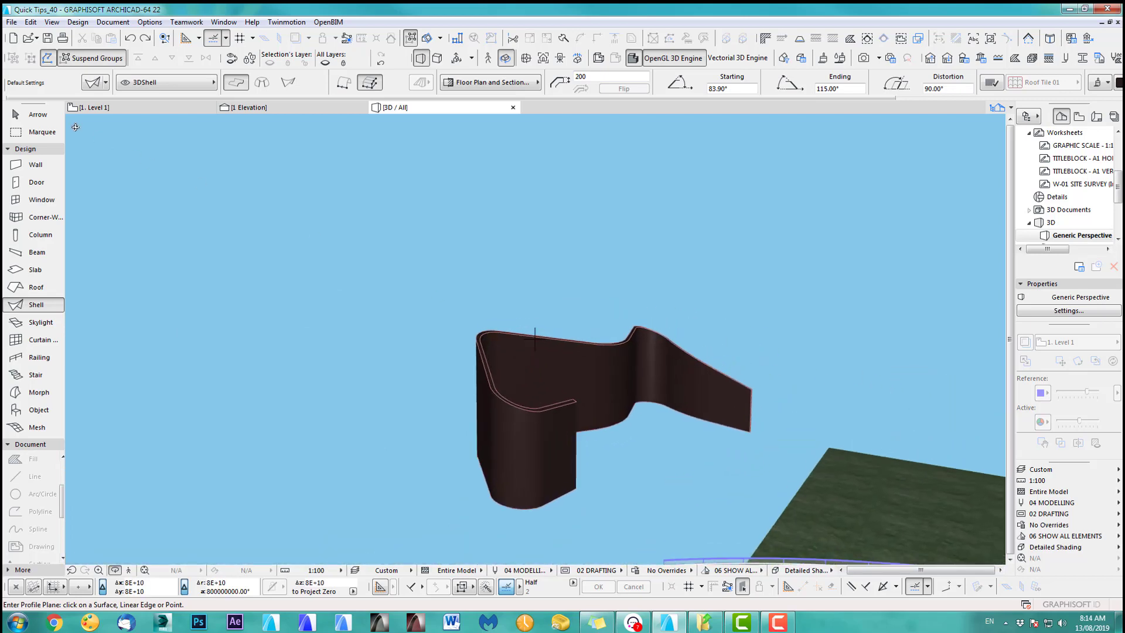
{"action": "left_click", "coordinate": [37, 114]}
{"action": "left_click", "coordinate": [533, 413]}
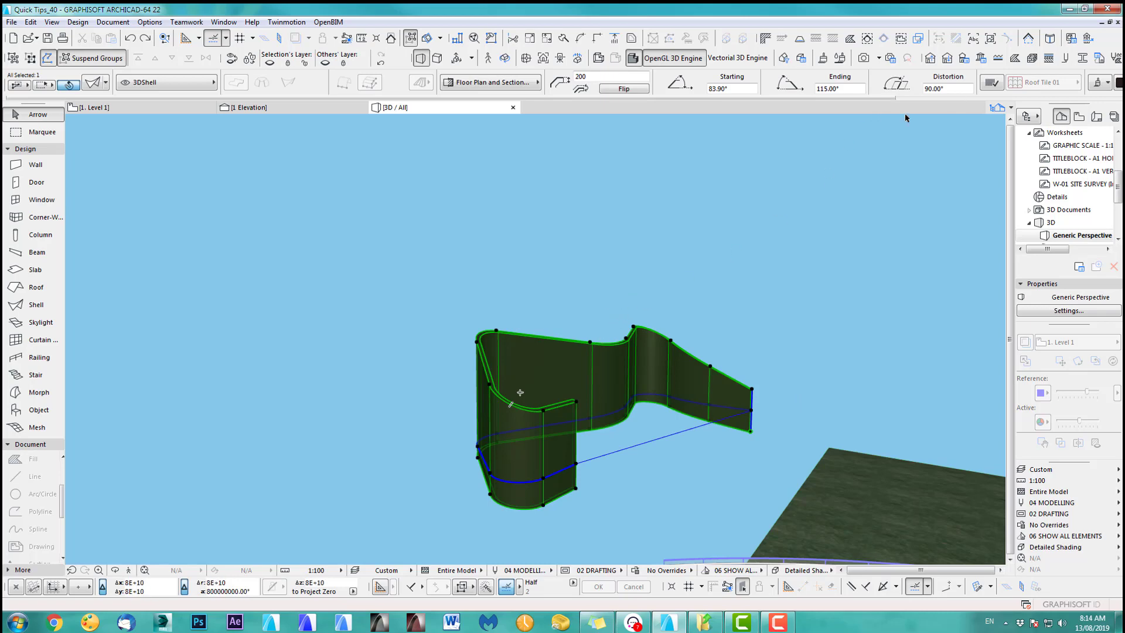
{"action": "left_click_drag", "start_coordinate": [840, 88], "coordinate": [807, 87]}
{"action": "left_click", "coordinate": [93, 83]}
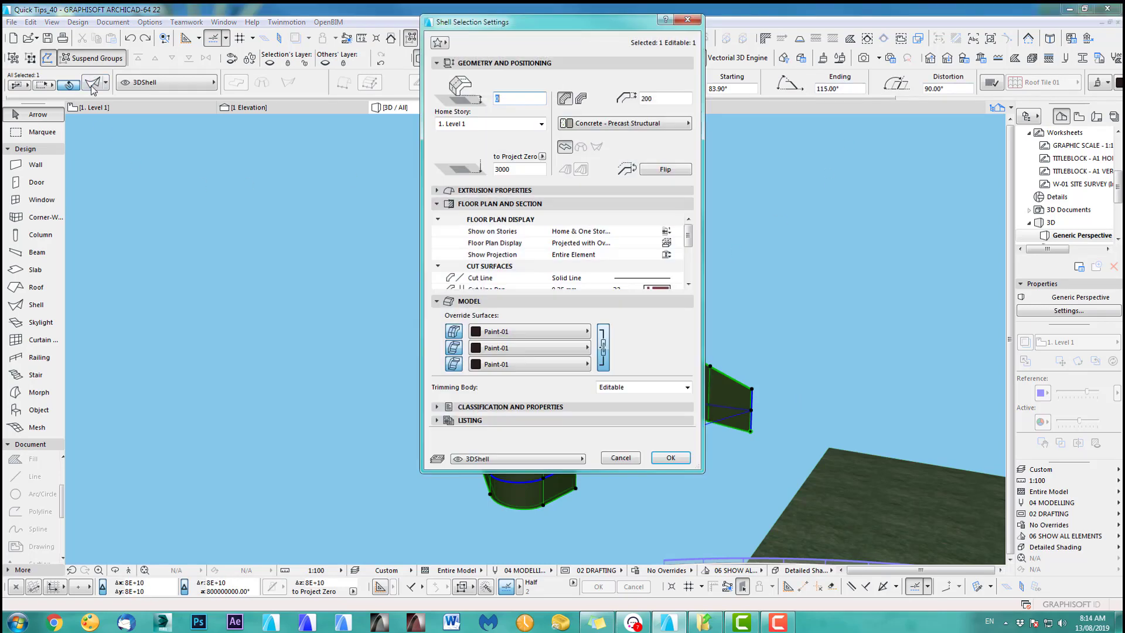
{"action": "left_click", "coordinate": [438, 190]}
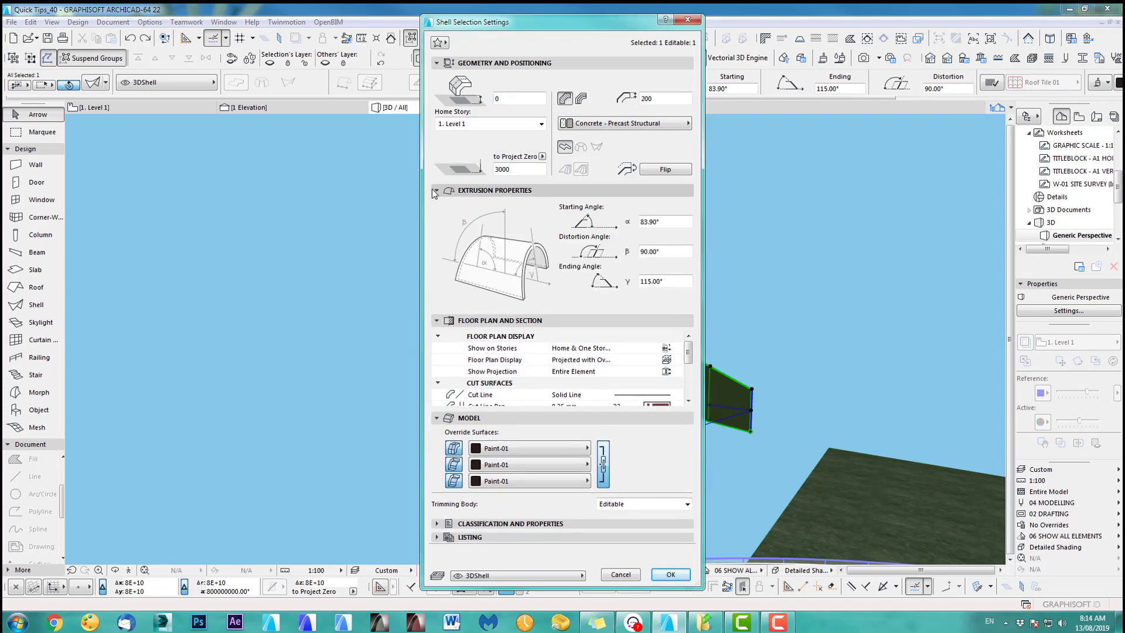
{"action": "left_click_drag", "start_coordinate": [678, 281], "coordinate": [620, 275]}
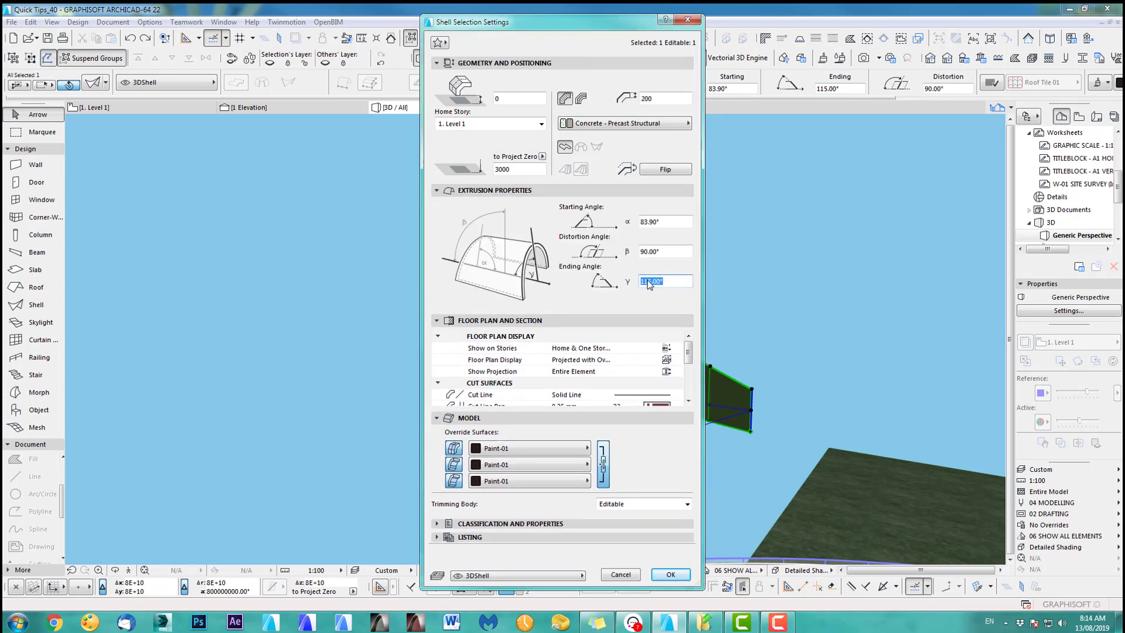
{"action": "double_click", "coordinate": [666, 223]}
{"action": "type", "text": "90"}
{"action": "left_click", "coordinate": [668, 251]}
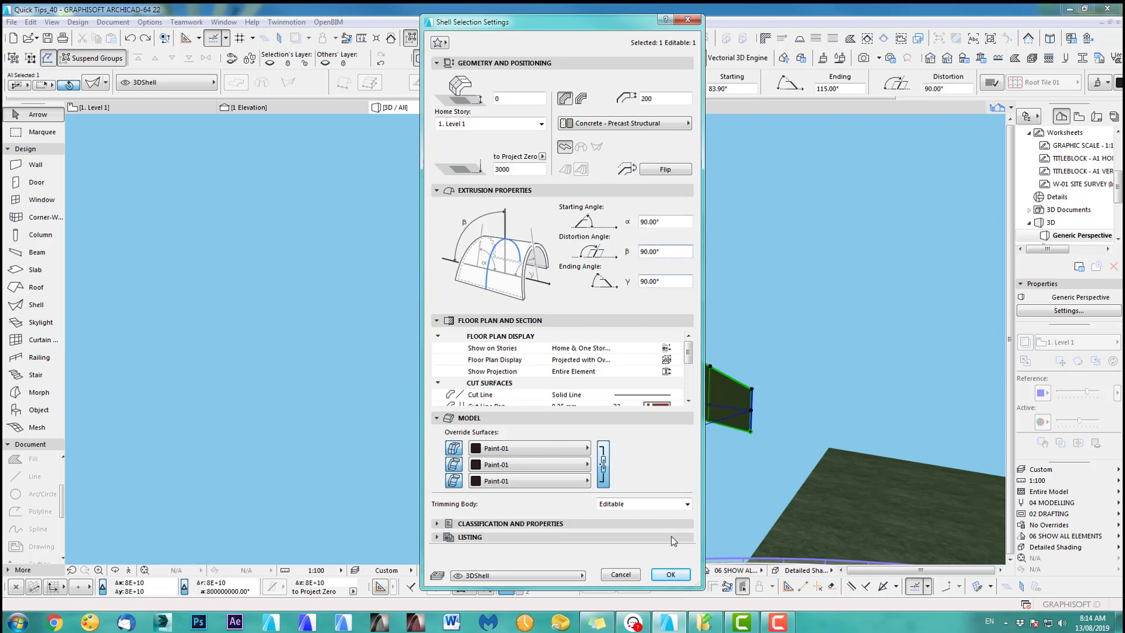
{"action": "left_click", "coordinate": [671, 575]}
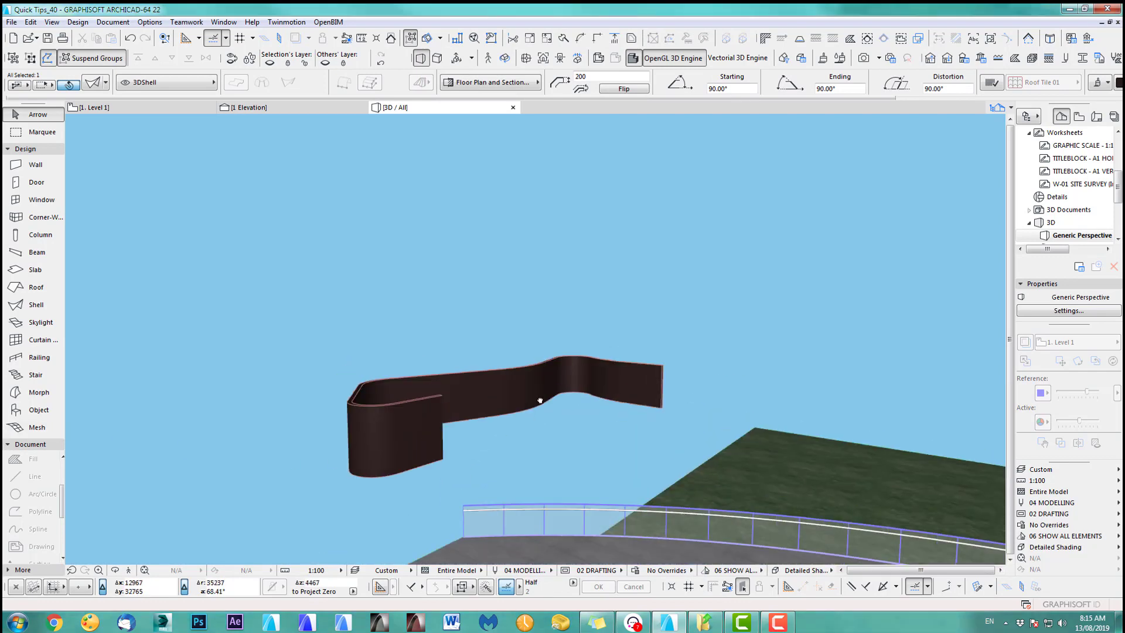
- Back in the Level 1 plan, offset the curved polyline inward by 200 to the shell's inner face
{"action": "middle_click_drag", "start_coordinate": [540, 401], "coordinate": [545, 404]}
{"action": "key", "text": "F2"}
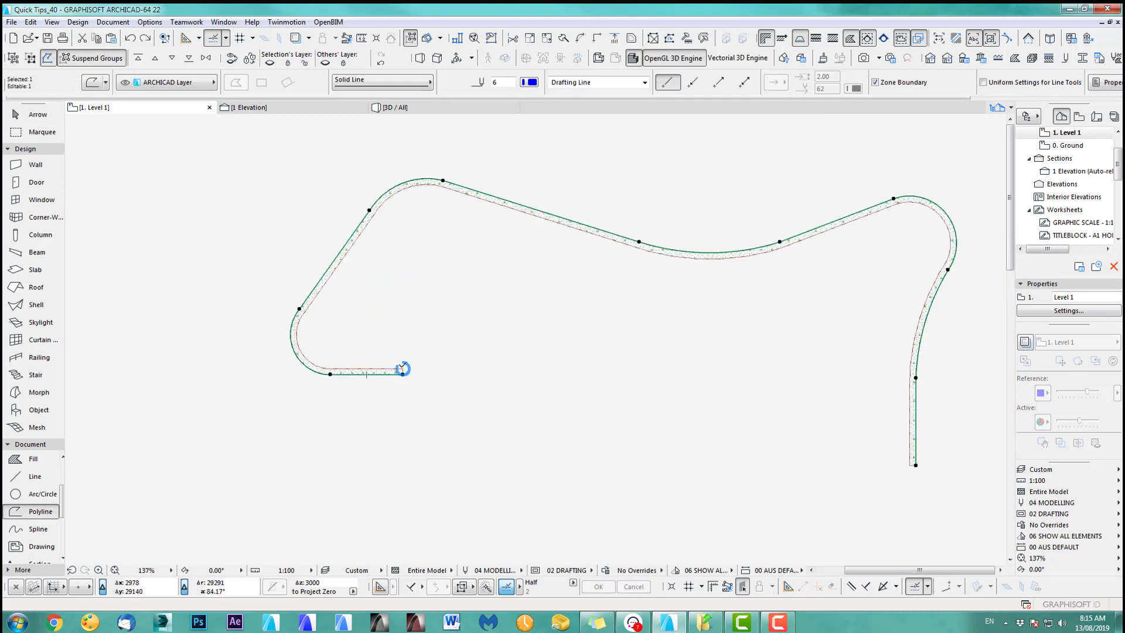
{"action": "left_click", "coordinate": [444, 180]}
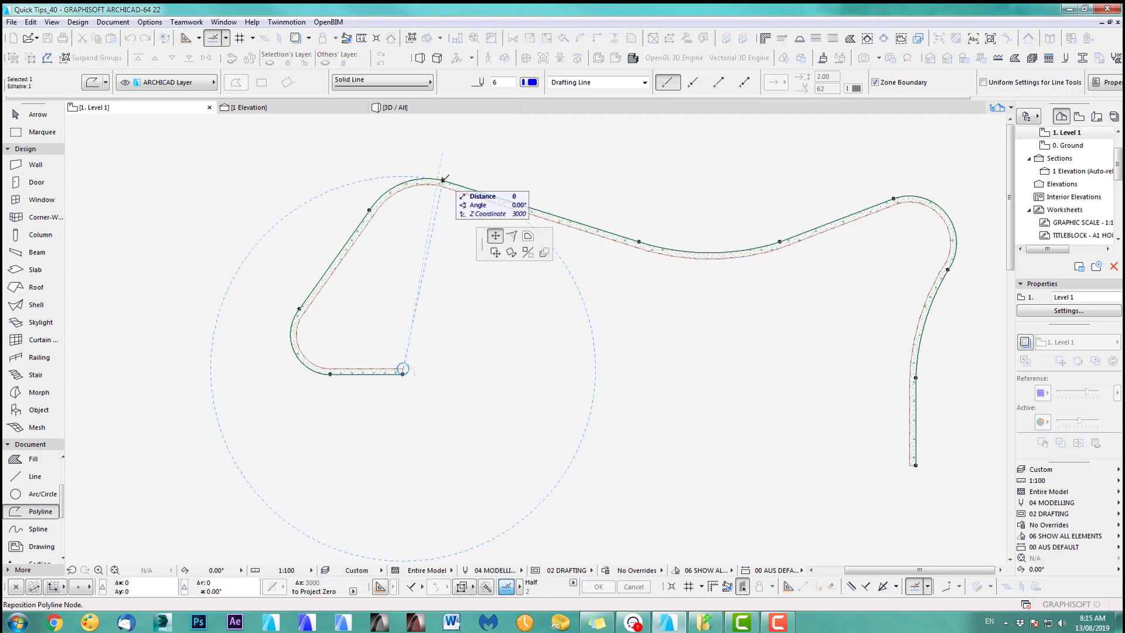
{"action": "left_click", "coordinate": [527, 237]}
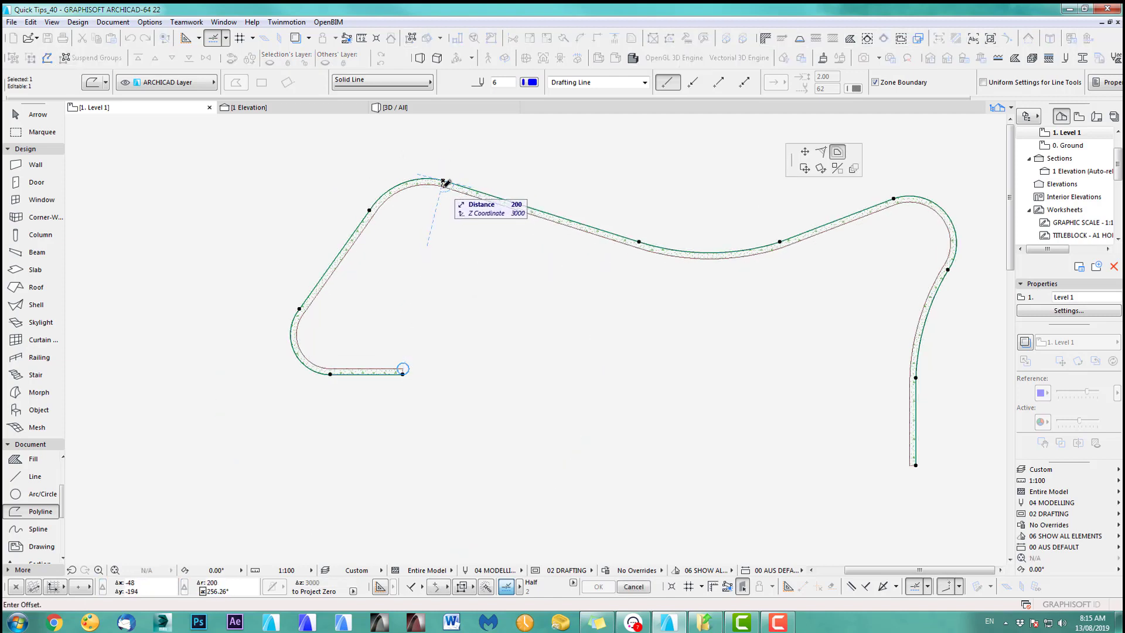
{"action": "left_click", "coordinate": [446, 186]}
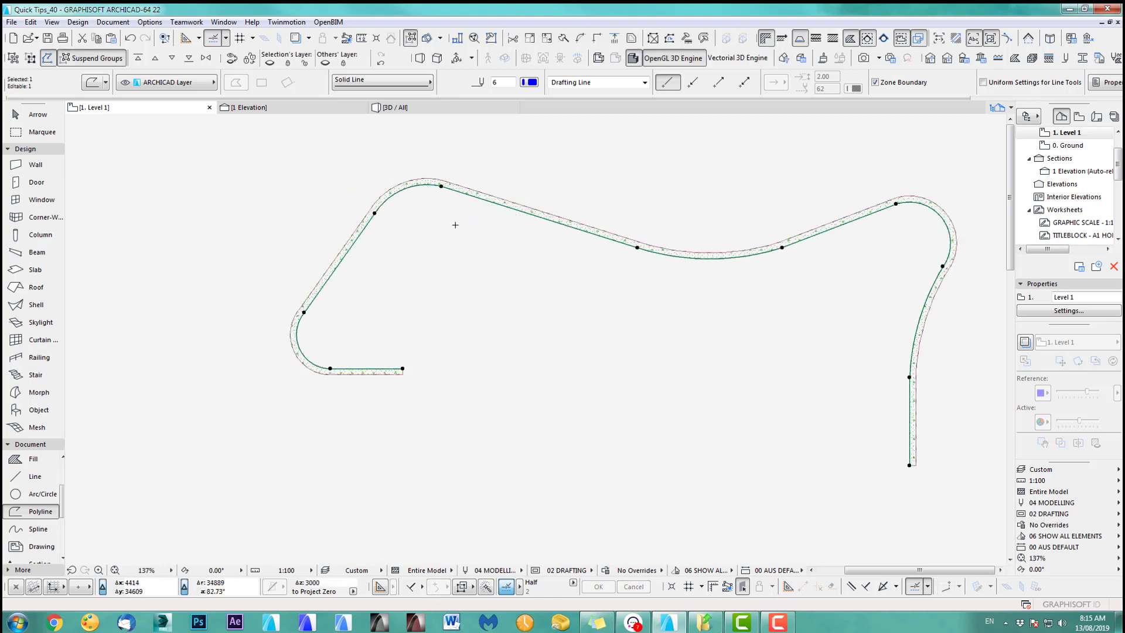
{"action": "key", "text": "Escape"}
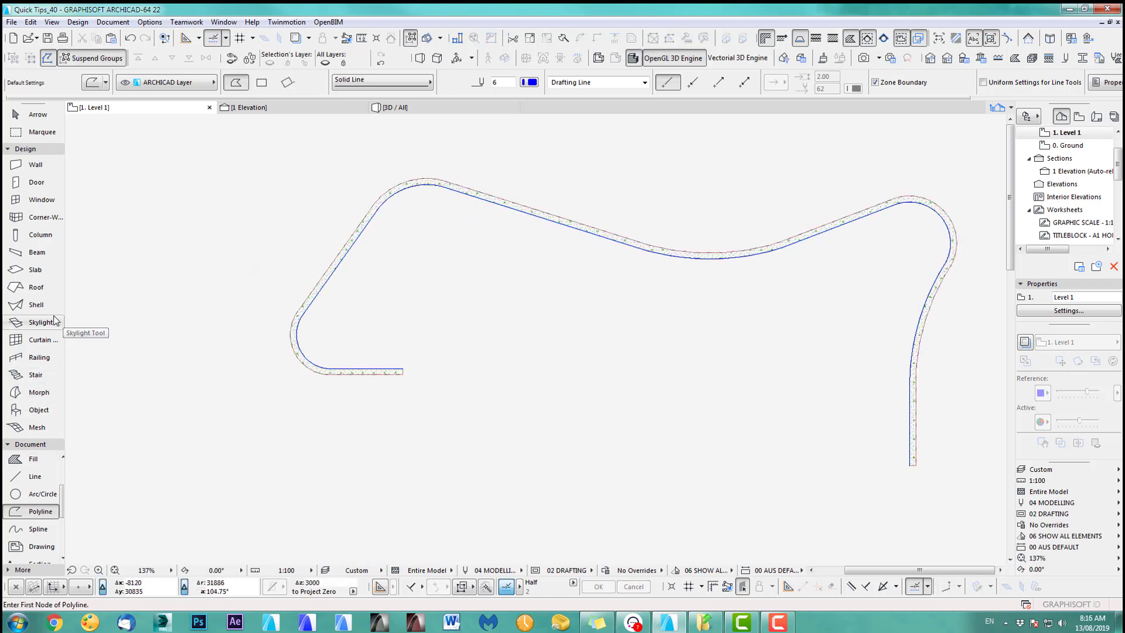
- Set all override surfaces in the Shell tool defaults to ASM_Timber_Plank_20
{"action": "left_click", "coordinate": [38, 305]}
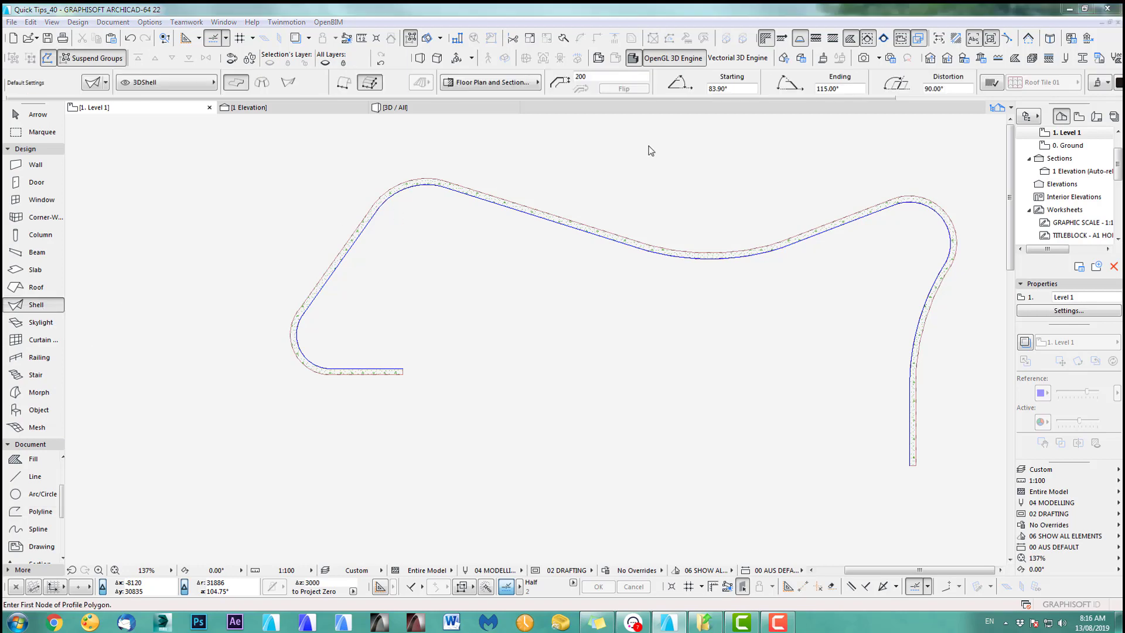
{"action": "key", "text": "ctrl+t"}
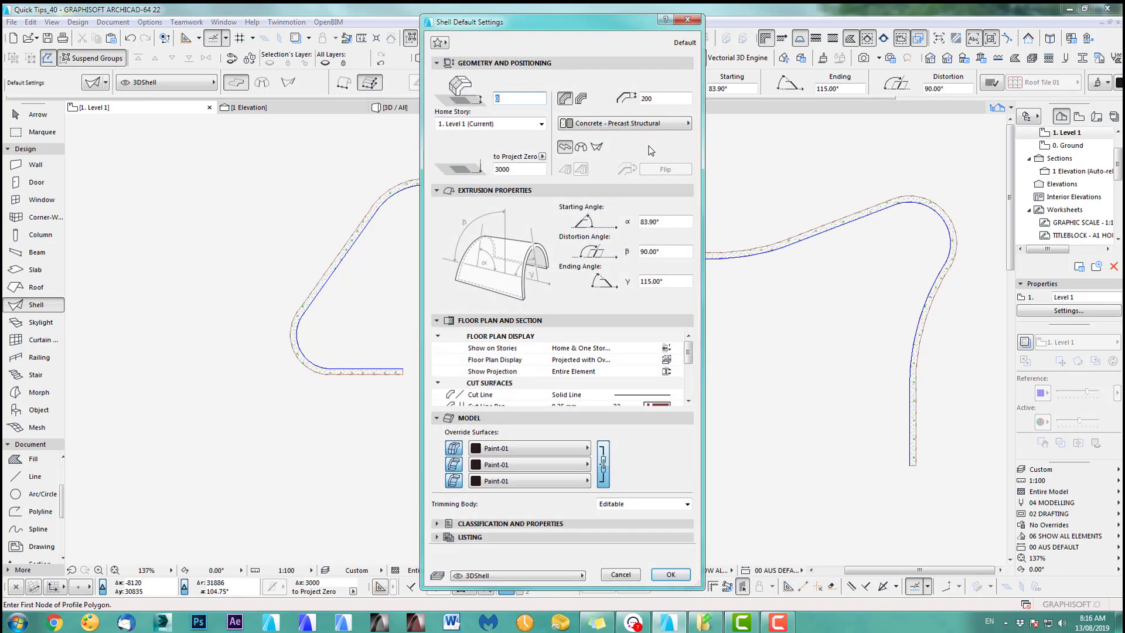
{"action": "left_click", "coordinate": [547, 448]}
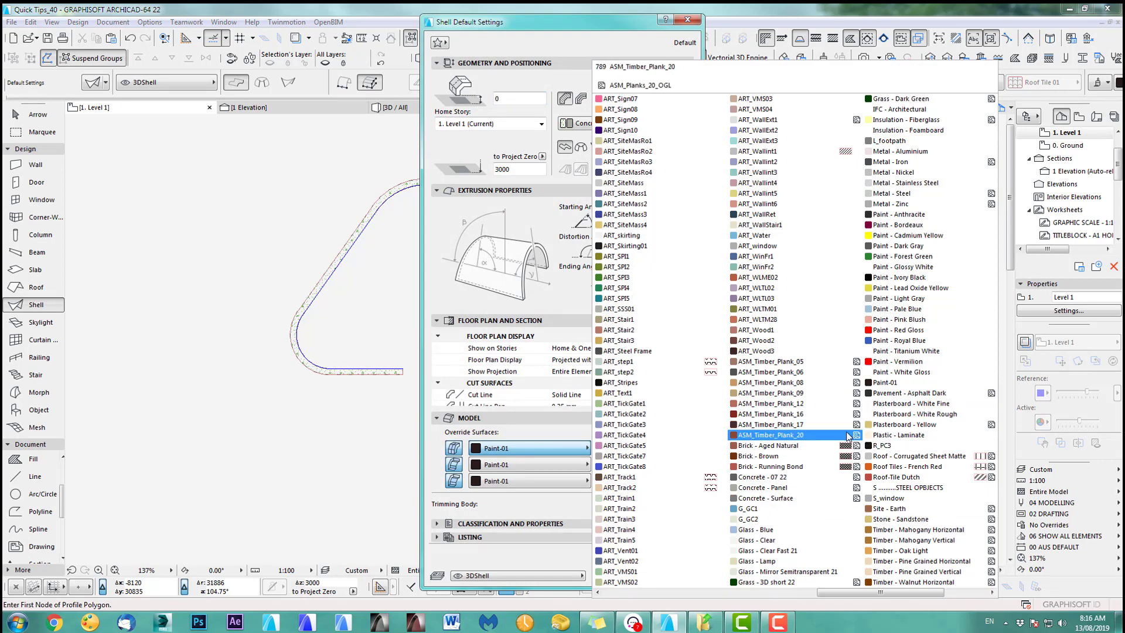
{"action": "scroll", "coordinate": [848, 437], "scroll_direction": "down", "scroll_amount": 1}
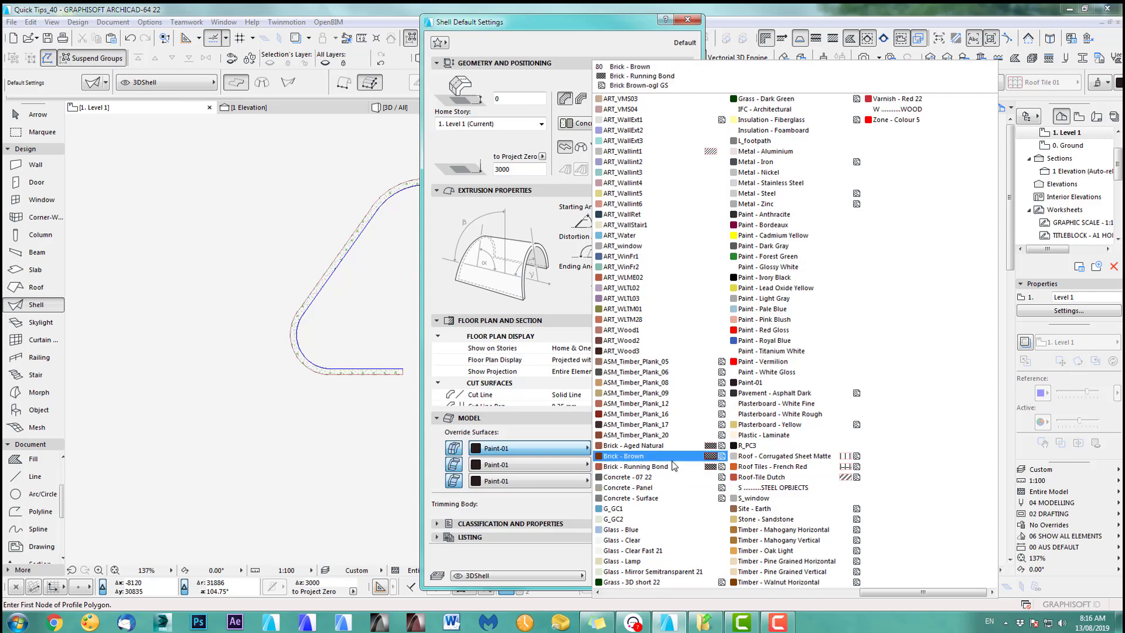
{"action": "left_click", "coordinate": [669, 437]}
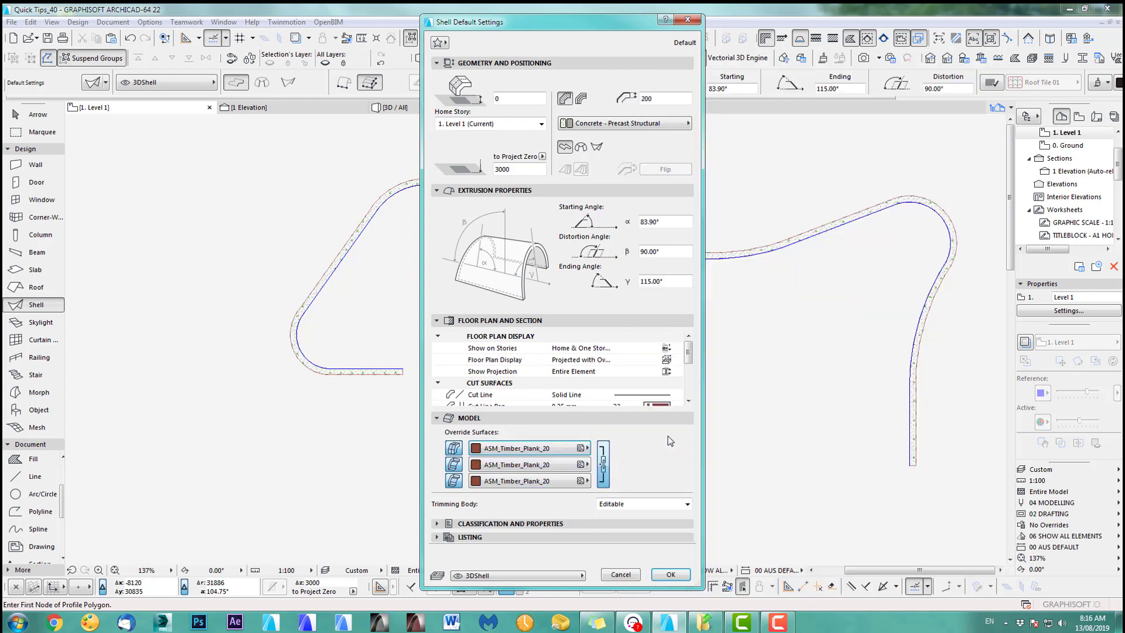
{"action": "left_click", "coordinate": [670, 575]}
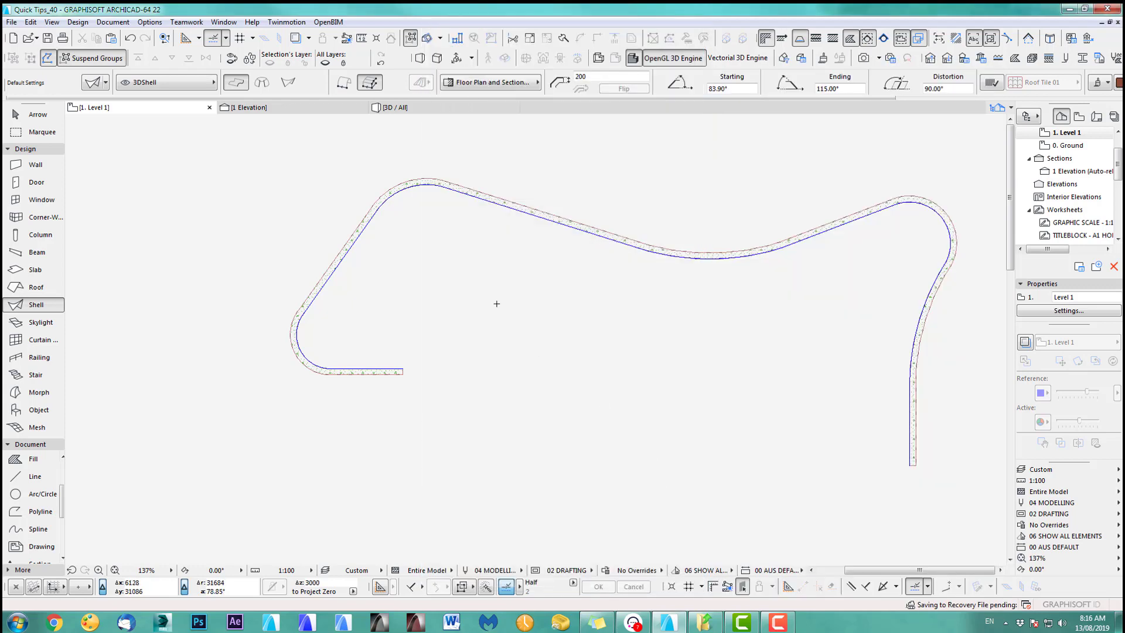
- Extrude a second shell from the offset polyline and show only the shells in 3D
{"action": "left_click", "coordinate": [427, 184]}
{"action": "left_click", "coordinate": [613, 259]}
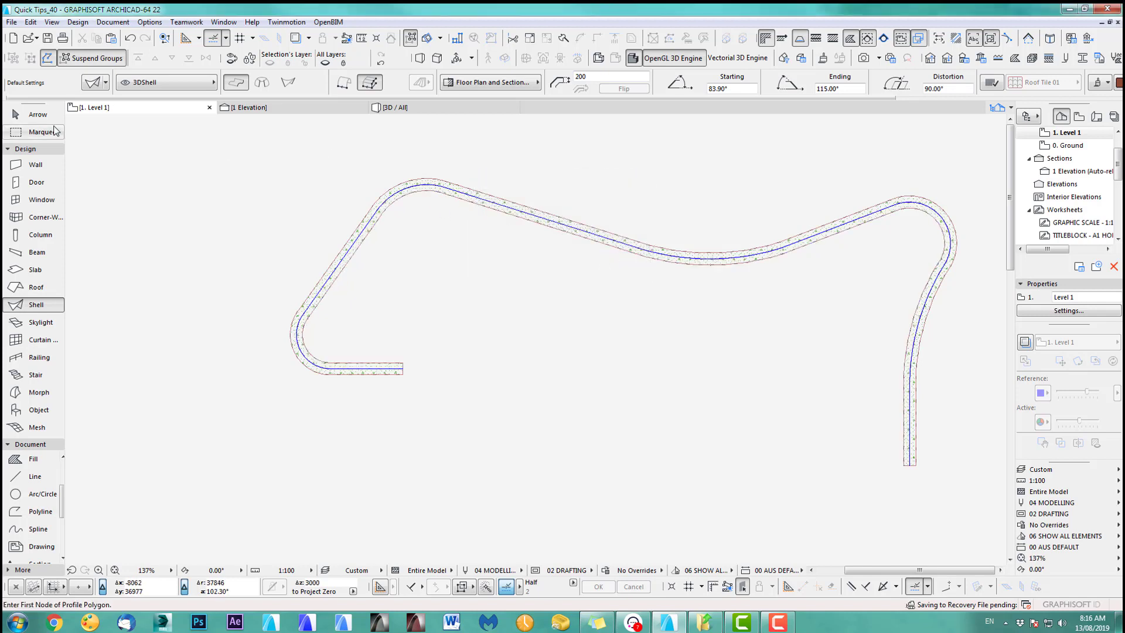
{"action": "left_click", "coordinate": [35, 114]}
{"action": "key", "text": "ctrl+a"}
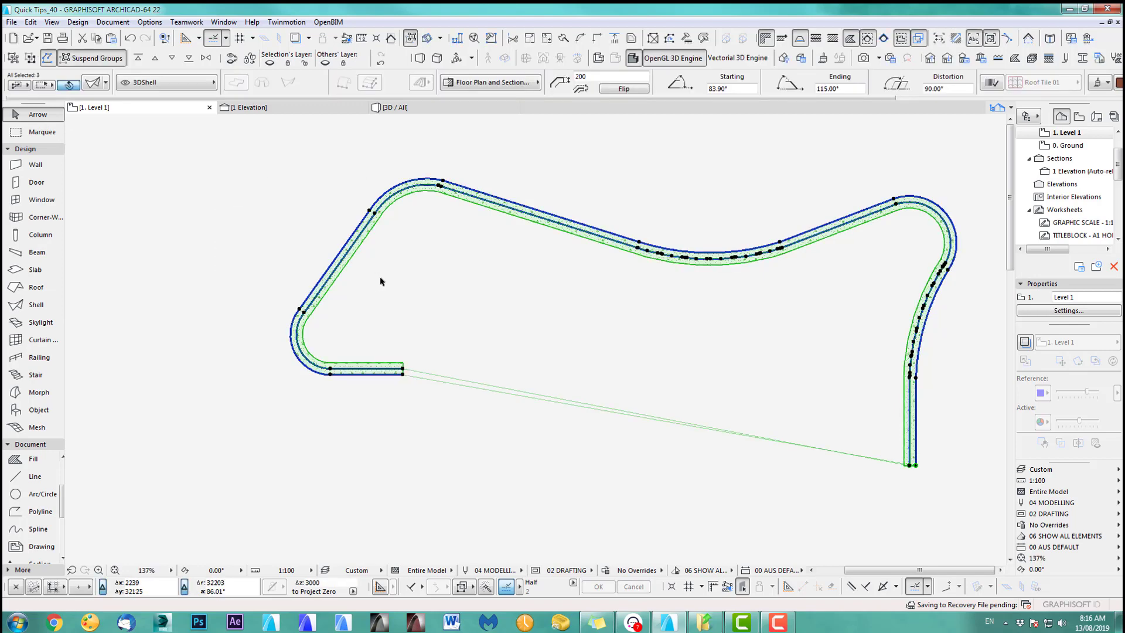
{"action": "key", "text": "F5"}
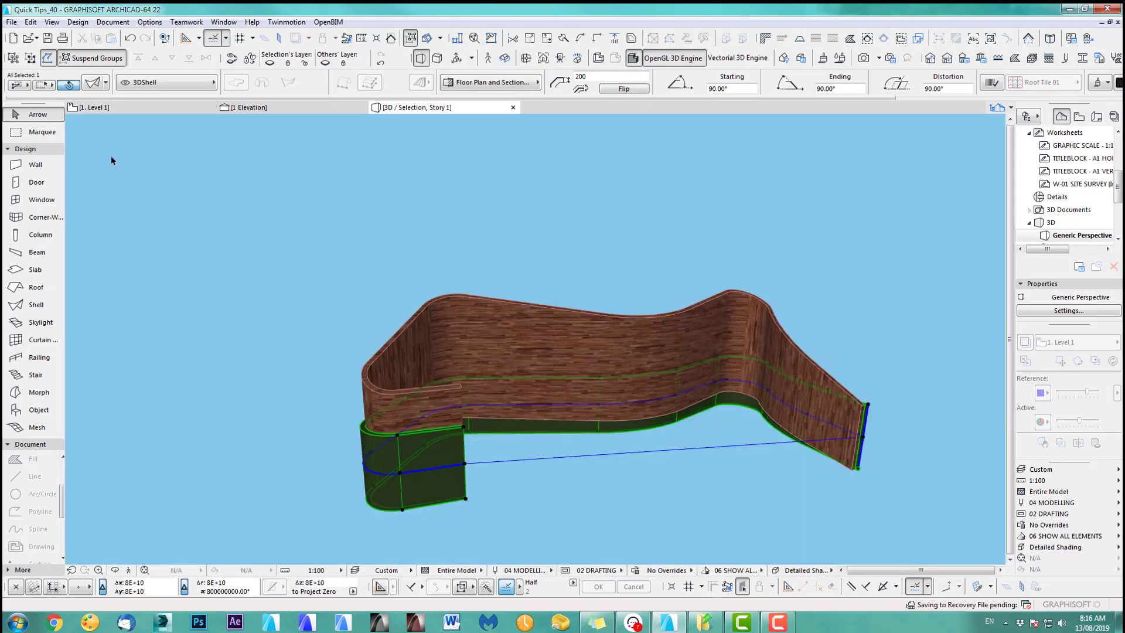
- Set the timber shell's starting and ending extrusion angles to 90° so it aligns with the outer shell
{"action": "left_click", "coordinate": [483, 315]}
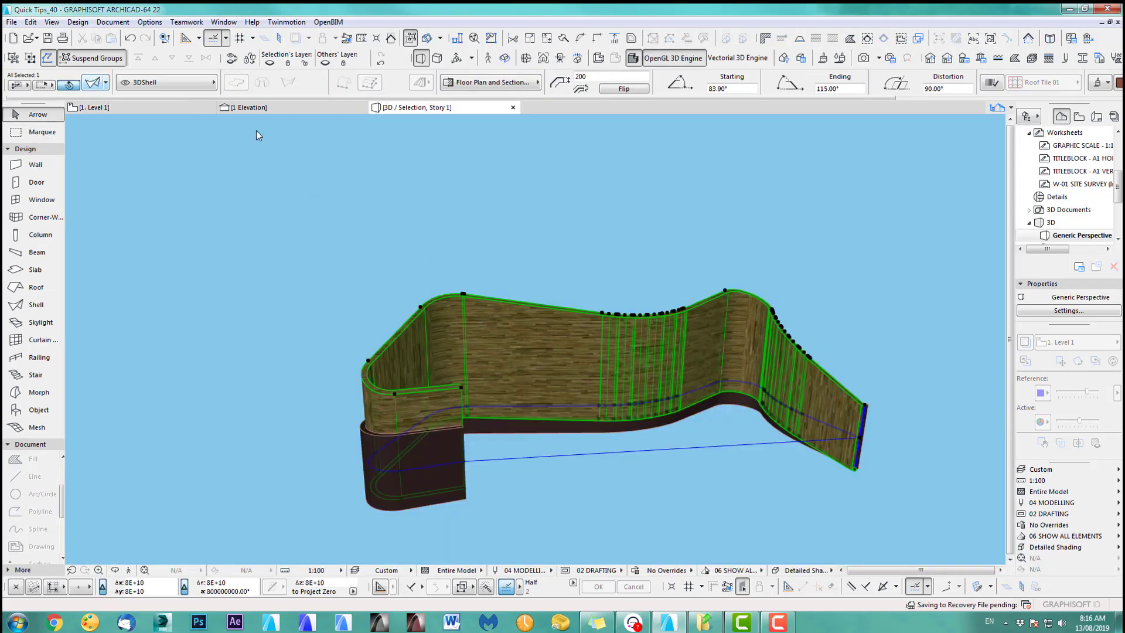
{"action": "key", "text": "ctrl+t"}
{"action": "left_click_drag", "start_coordinate": [680, 221], "coordinate": [609, 219]}
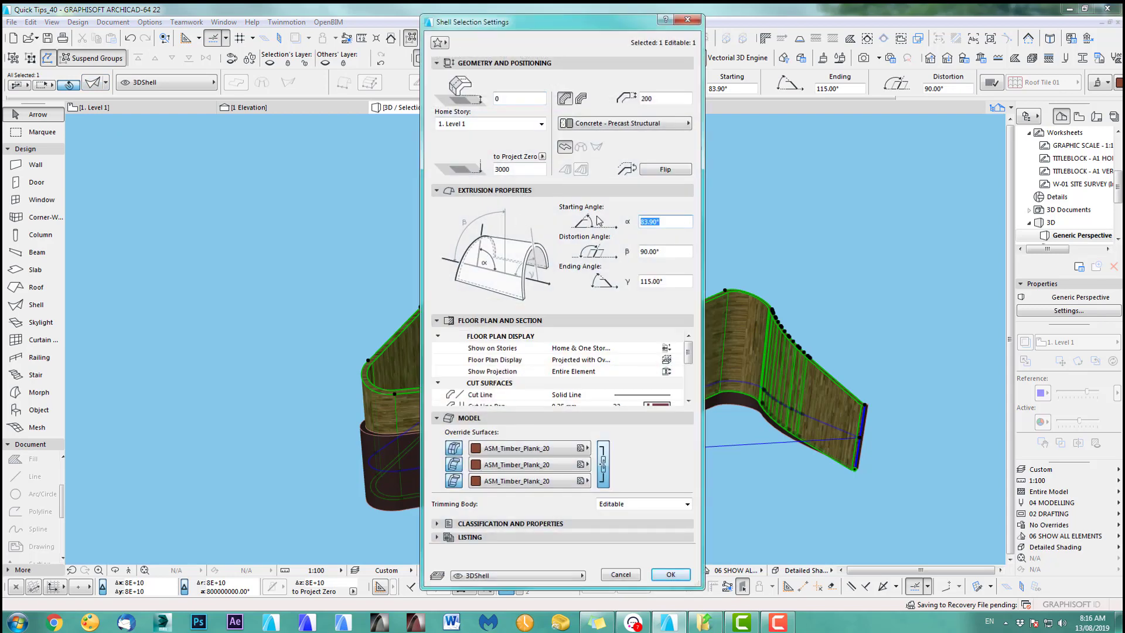
{"action": "type", "text": "90"}
{"action": "key", "text": "Tab"}
{"action": "key", "text": "Tab"}
{"action": "type", "text": "90"}
{"action": "key", "text": "shift+Tab"}
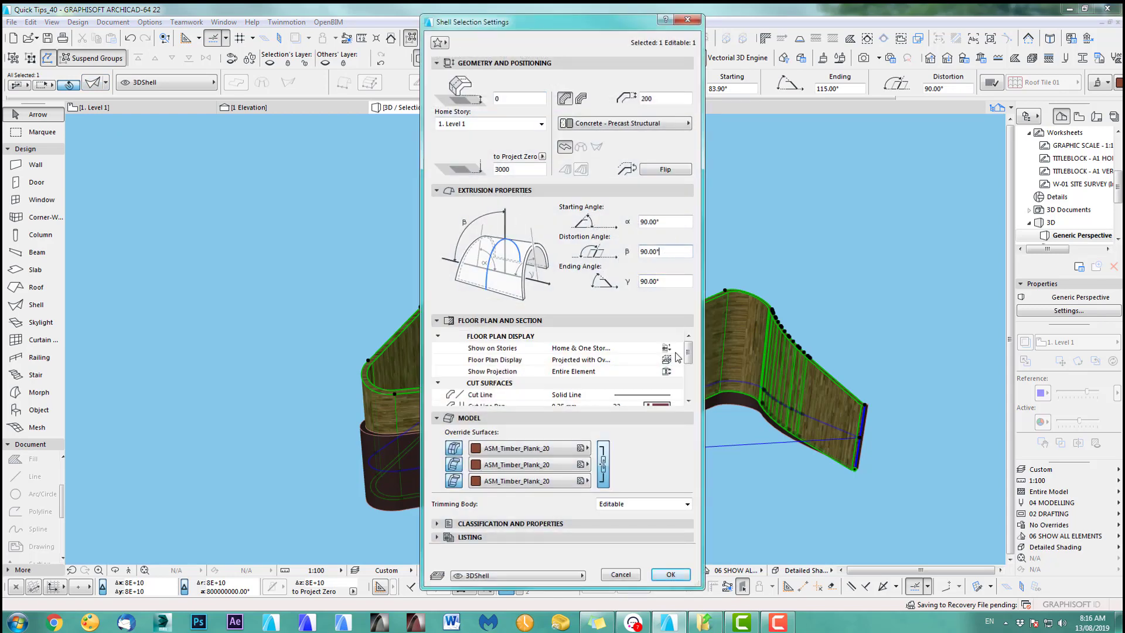
{"action": "left_click", "coordinate": [670, 574]}
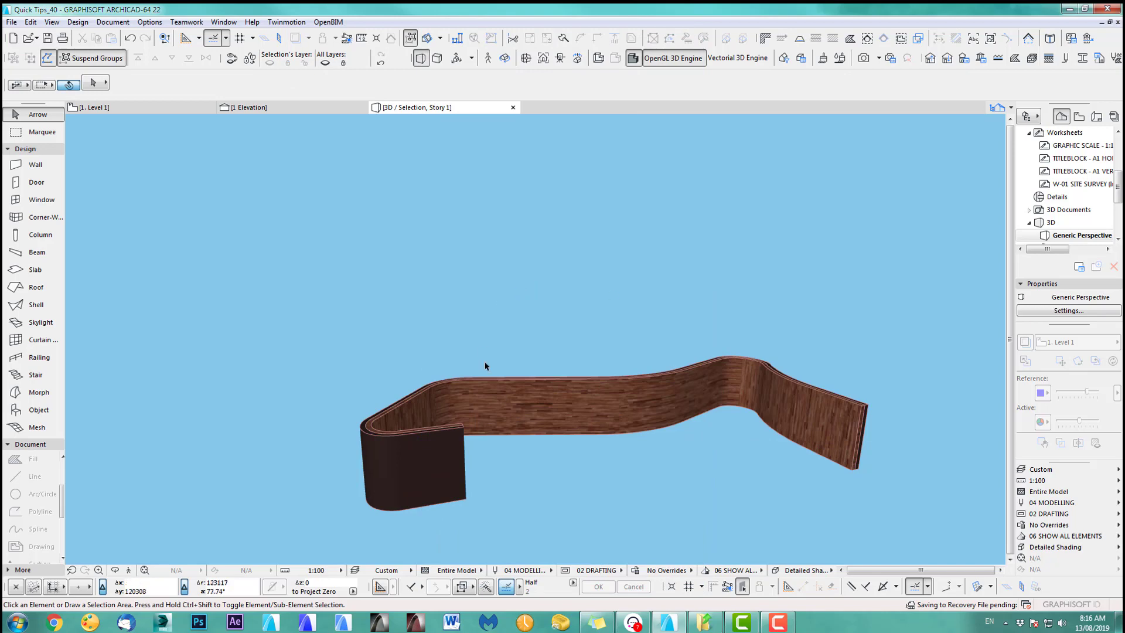
- Try a thickness of 1000 on the timber shell, check it from below, and reduce it to 500
{"action": "left_click", "coordinate": [502, 394]}
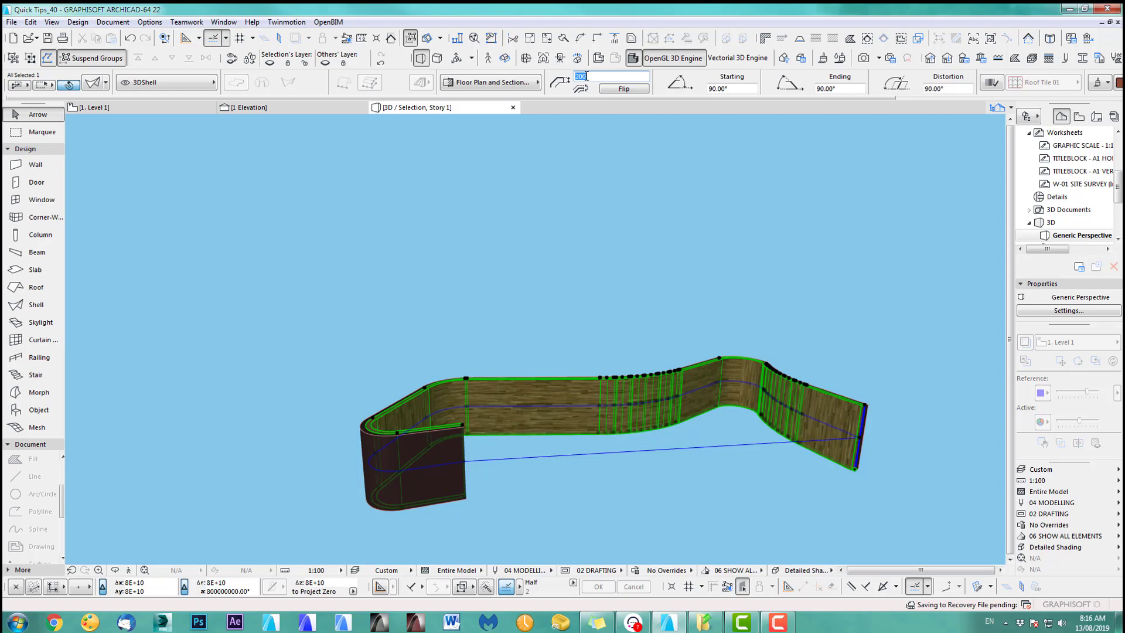
{"action": "key", "text": "Return"}
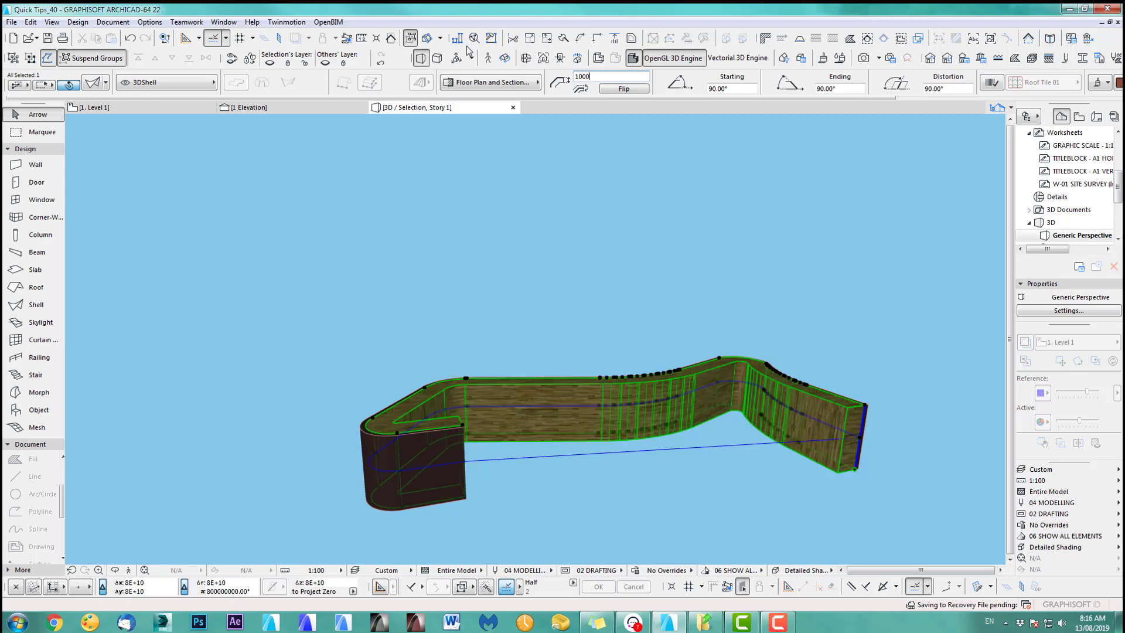
{"action": "key", "text": "o"}
{"action": "left_click_drag", "start_coordinate": [555, 319], "coordinate": [516, 462]}
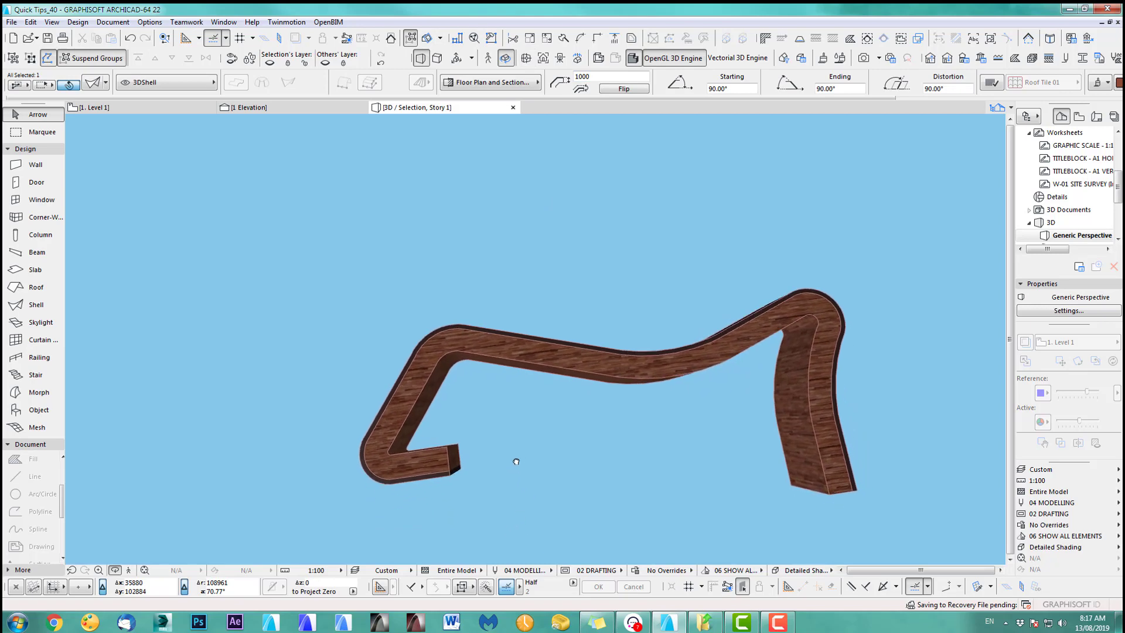
{"action": "middle_click_drag", "start_coordinate": [516, 462], "coordinate": [507, 456]}
{"action": "key", "text": "Escape"}
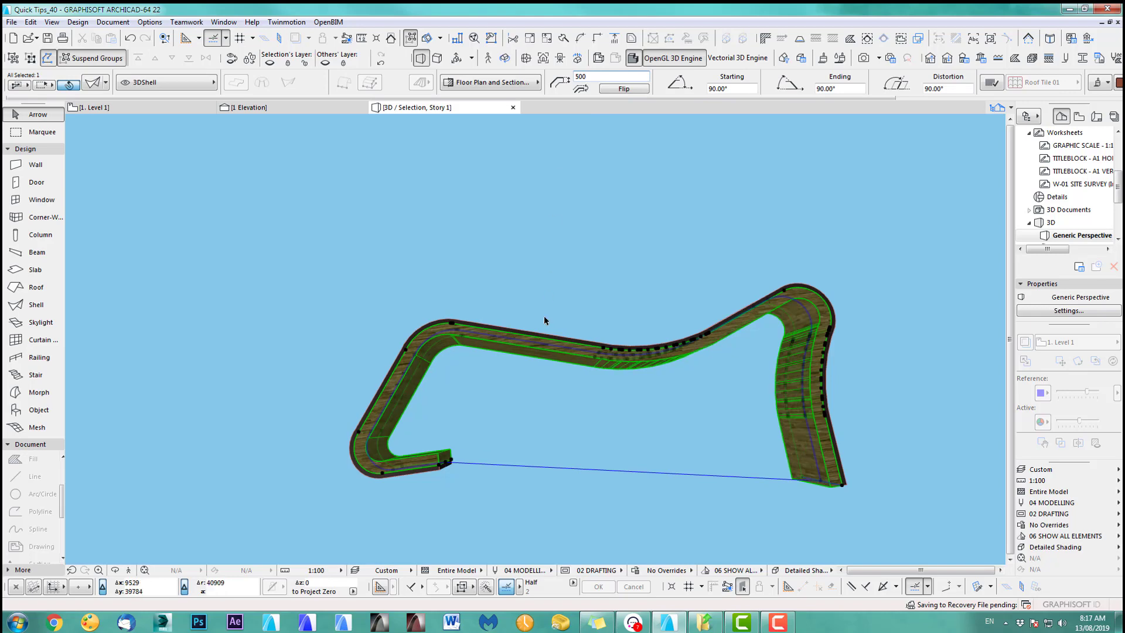
- Draw an elevation line beside the shells on the Level 1 plan, facing them, and open that elevation with current view settings
{"action": "left_click", "coordinate": [497, 420]}
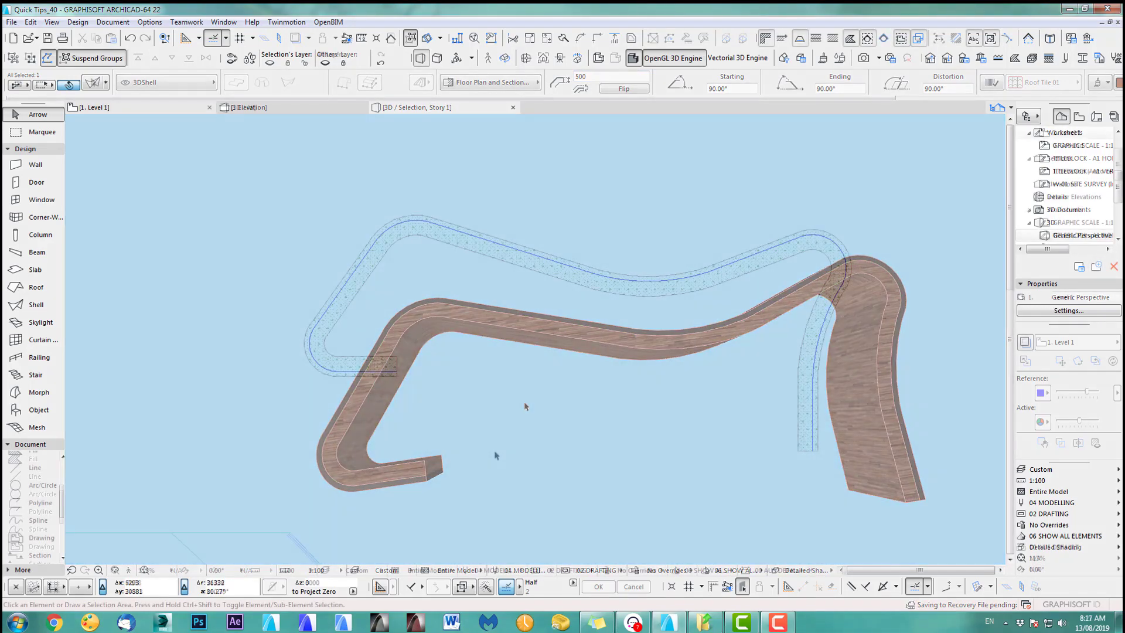
{"action": "scroll", "coordinate": [596, 417], "scroll_direction": "down", "scroll_amount": 4}
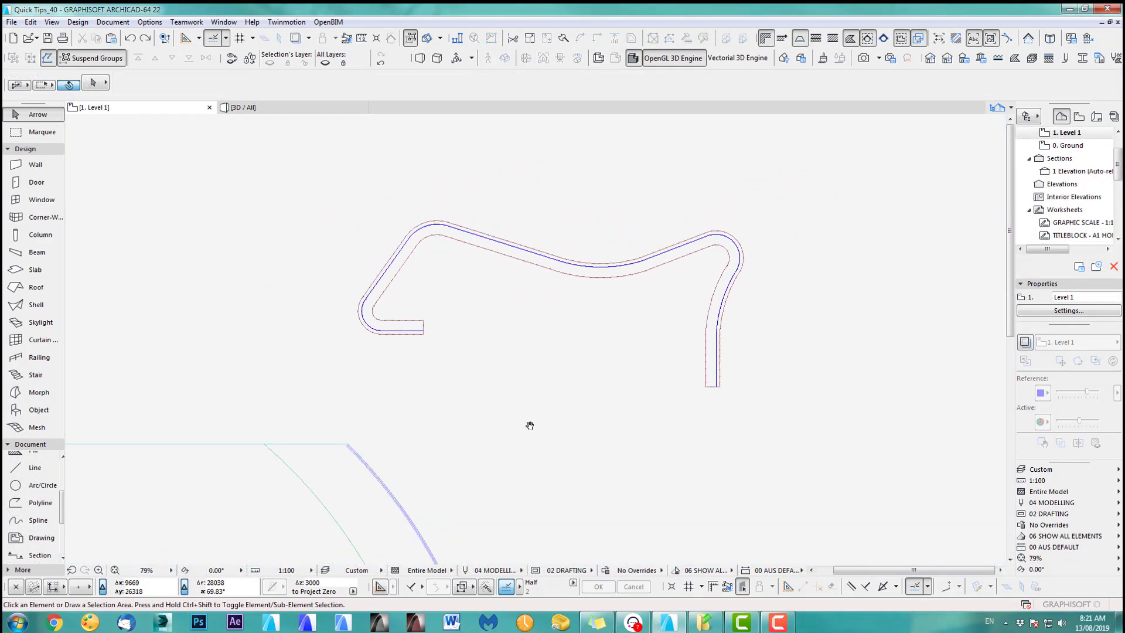
{"action": "scroll", "coordinate": [509, 417], "scroll_direction": "down", "scroll_amount": 10}
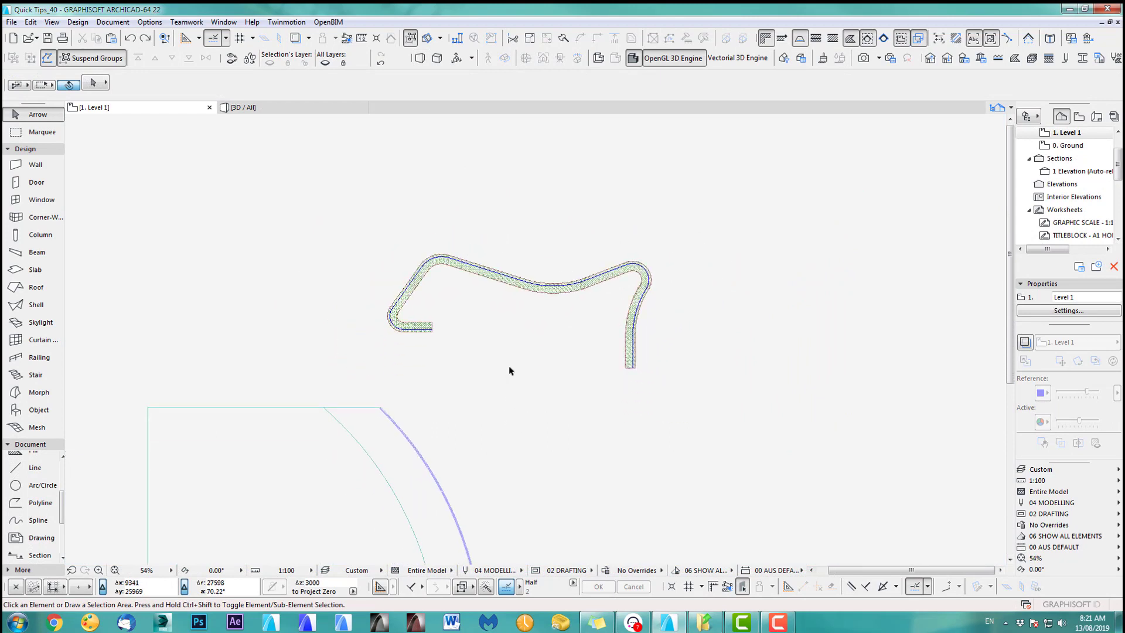
{"action": "scroll", "coordinate": [528, 346], "scroll_direction": "up", "scroll_amount": 2}
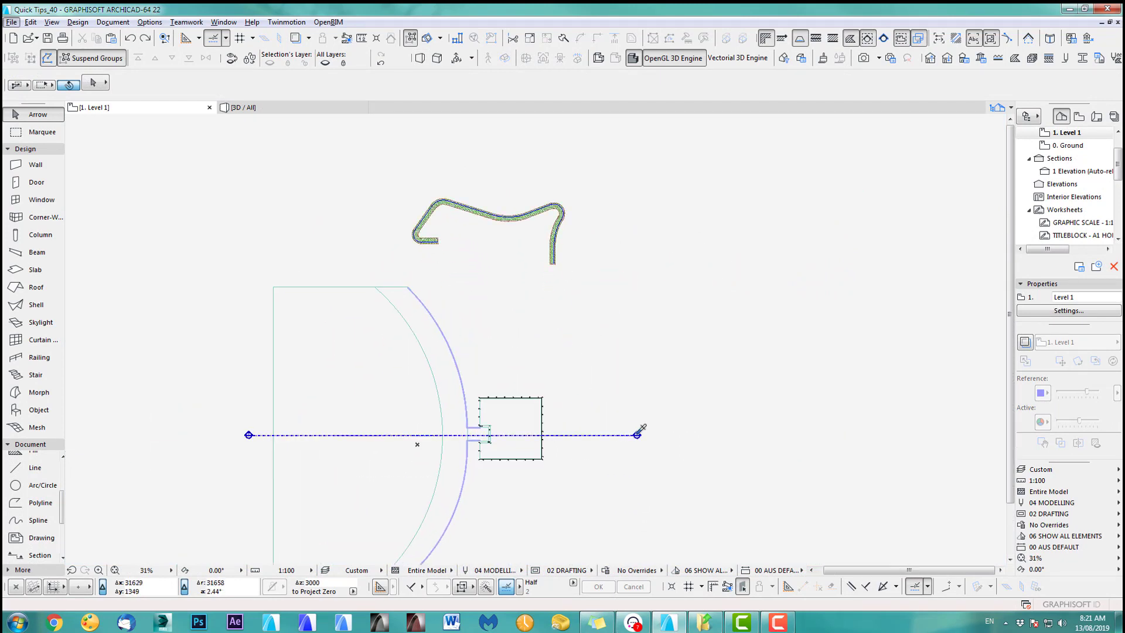
{"action": "left_click", "coordinate": [638, 435], "text": "alt"}
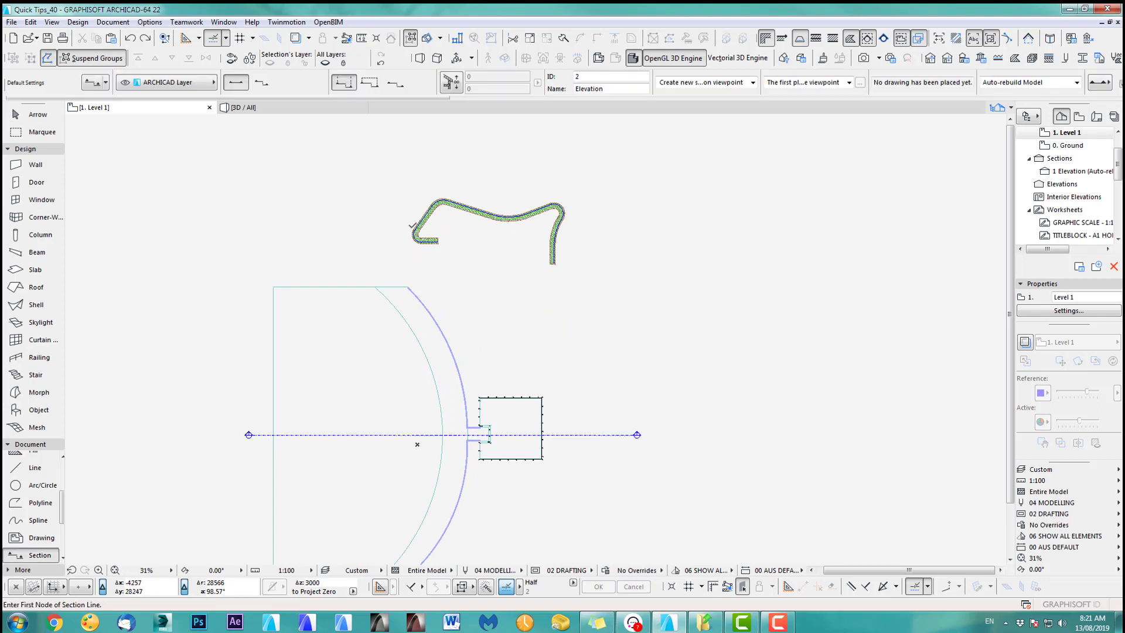
{"action": "left_click", "coordinate": [388, 178]}
{"action": "left_click", "coordinate": [388, 271]}
{"action": "left_click", "coordinate": [486, 273]}
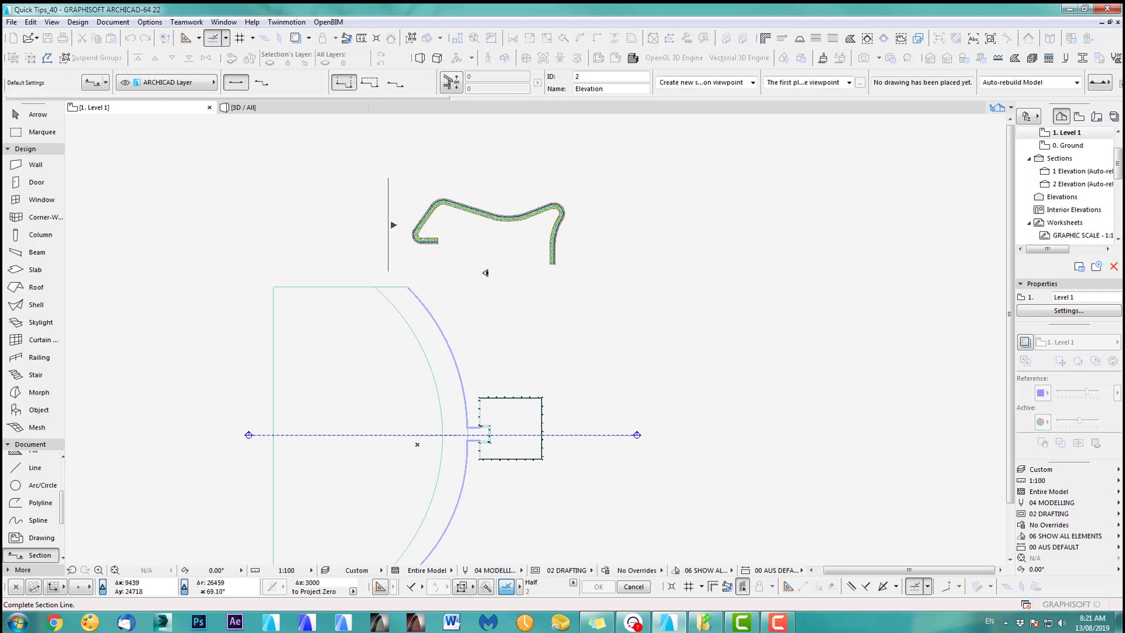
{"action": "left_click", "coordinate": [389, 231], "text": "shift"}
{"action": "right_click", "coordinate": [429, 172]}
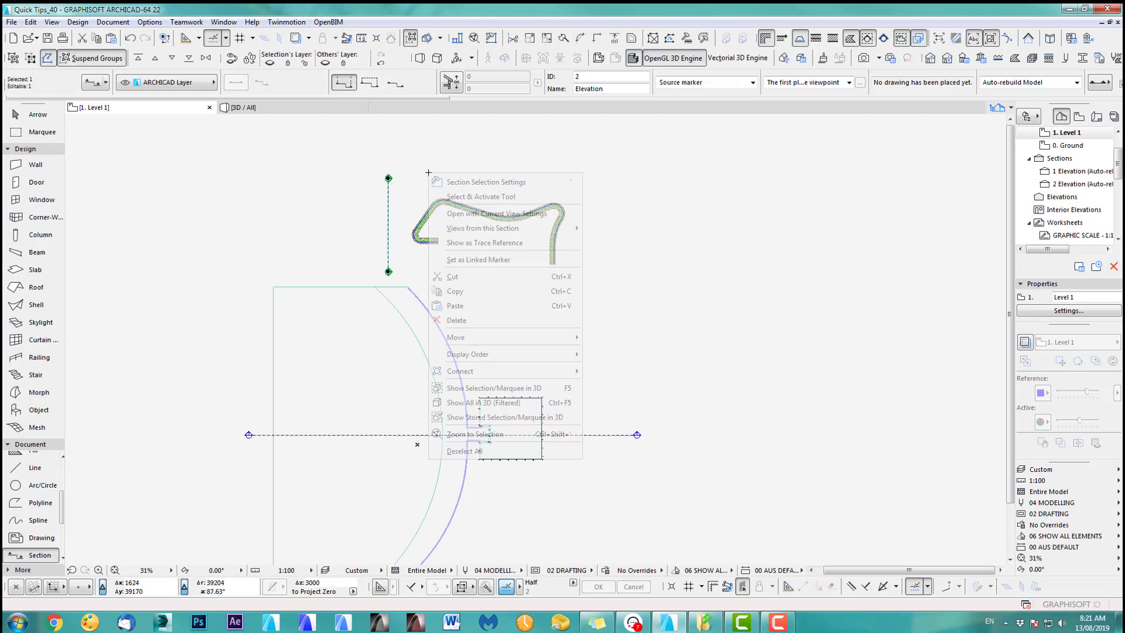
{"action": "left_click", "coordinate": [497, 213]}
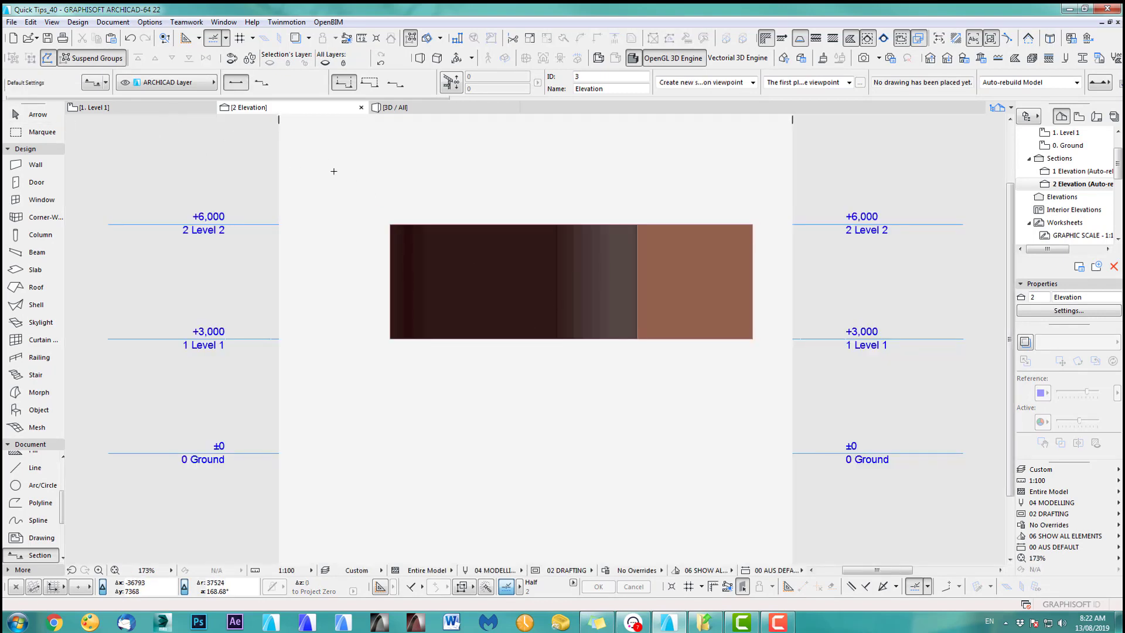
- Rotate both shells 90° clockwise about their lower corner at the Level 1 line, and return to the floor plan
{"action": "left_click", "coordinate": [36, 116]}
{"action": "left_click_drag", "start_coordinate": [353, 190], "coordinate": [583, 293]}
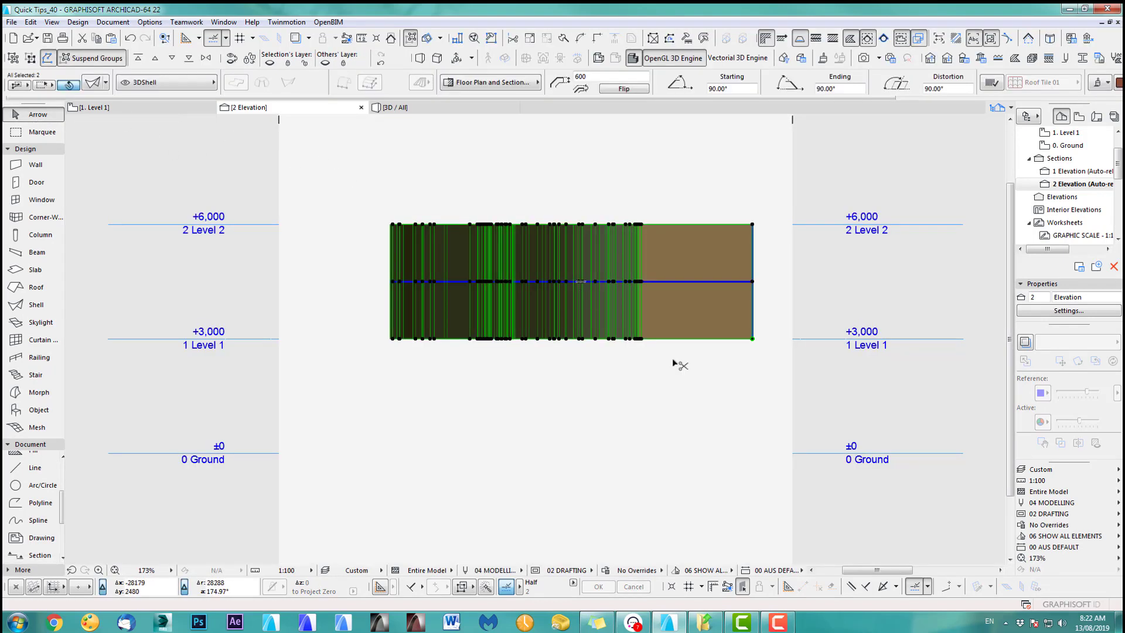
{"action": "key", "text": "ctrl+7"}
{"action": "left_click", "coordinate": [753, 339]}
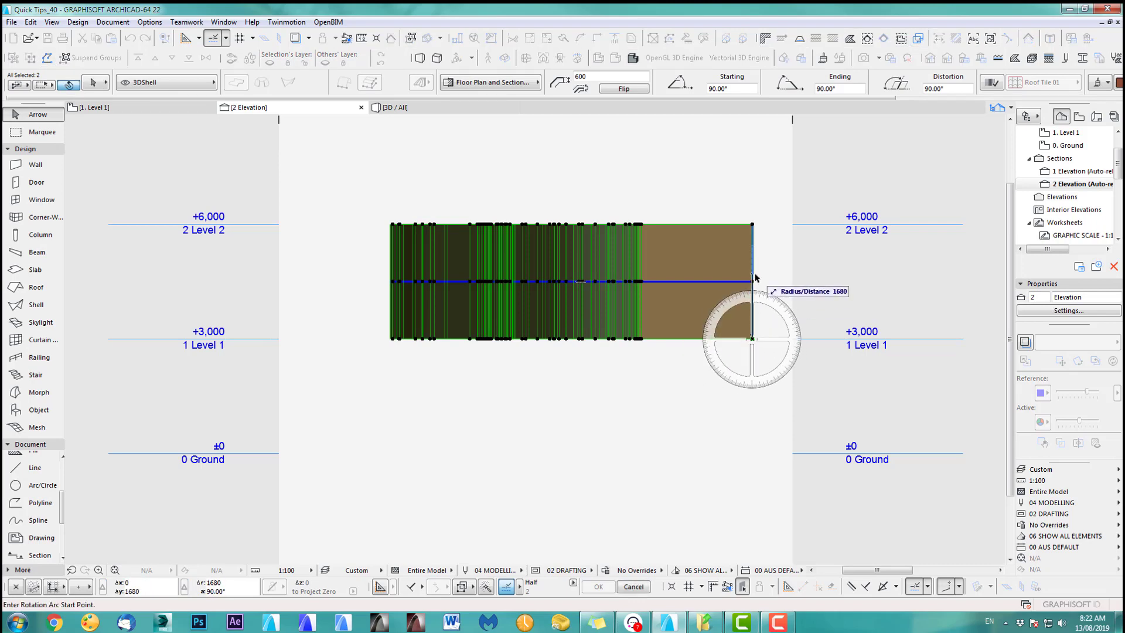
{"action": "left_click", "coordinate": [754, 278]}
{"action": "left_click", "coordinate": [819, 339]}
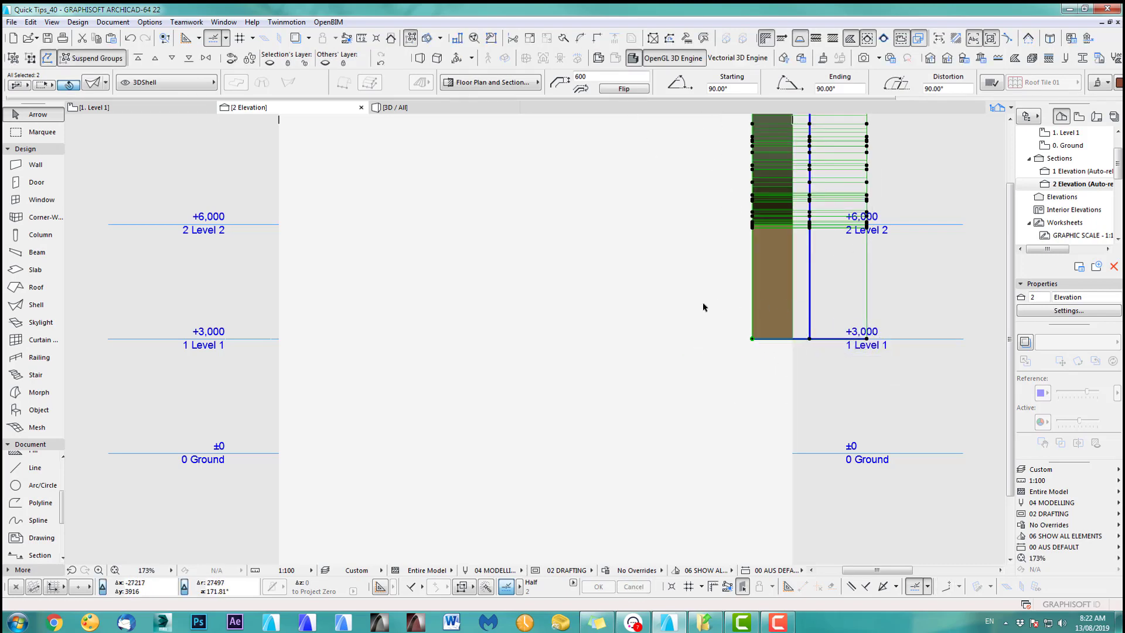
{"action": "key", "text": "F2"}
{"action": "key", "text": "Escape"}
{"action": "left_click", "coordinate": [598, 435]}
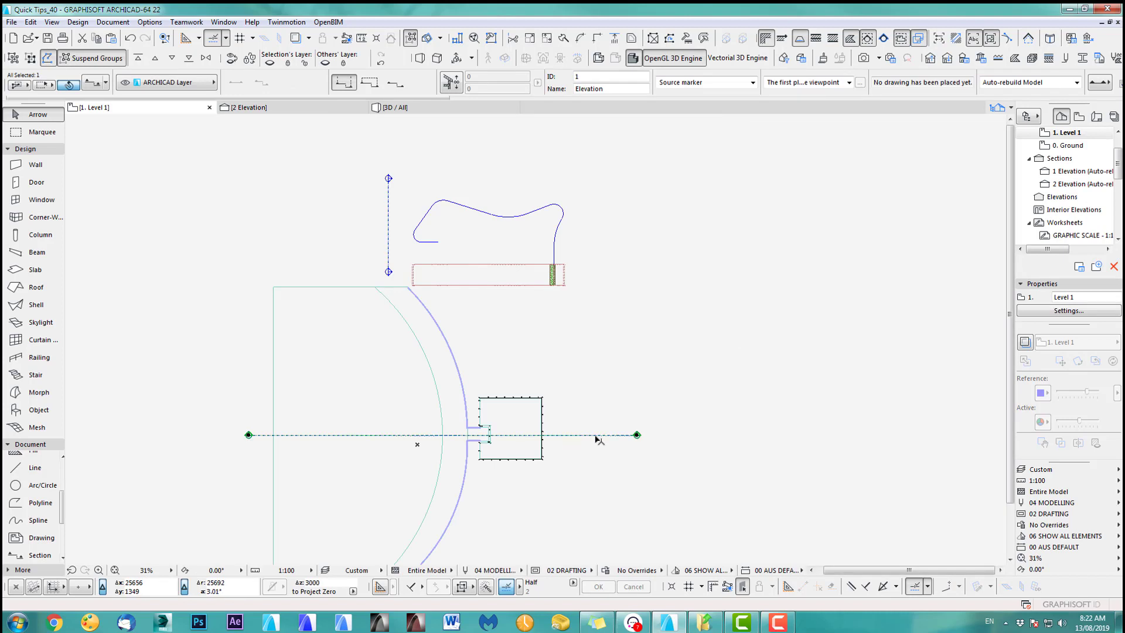
{"action": "right_click", "coordinate": [597, 437]}
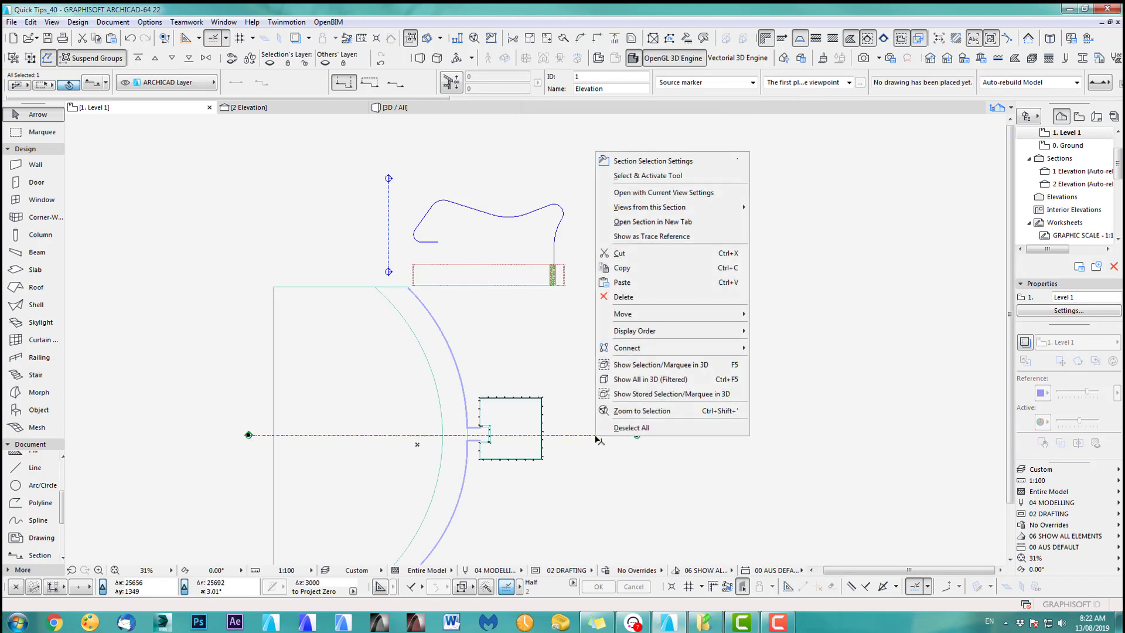
{"action": "left_click", "coordinate": [826, 267]}
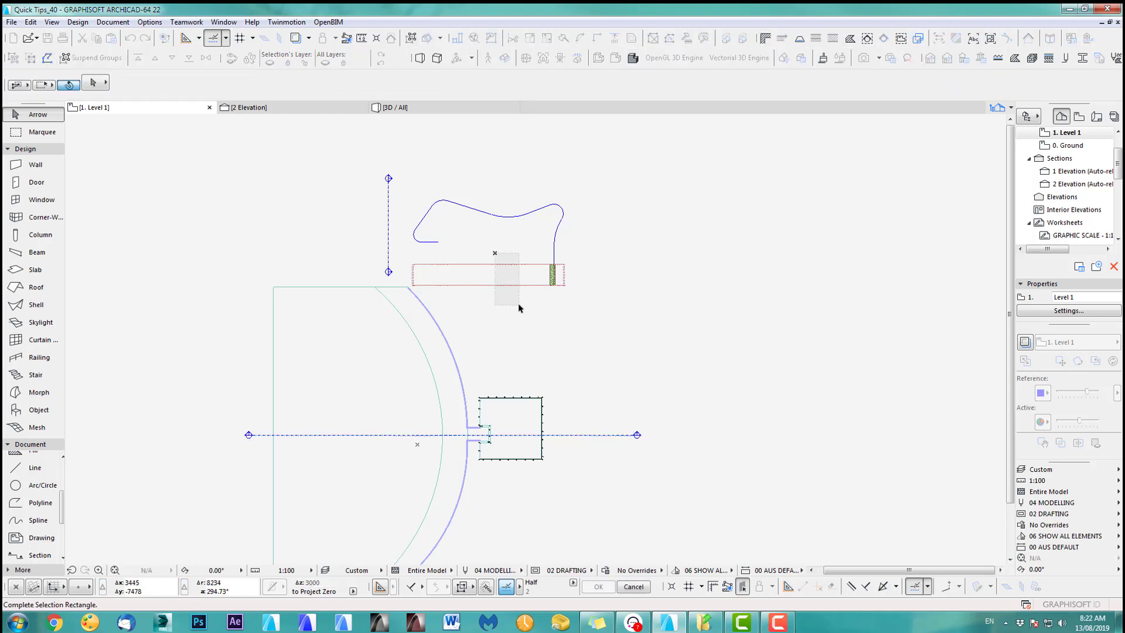
- Move both shells straight down the plan onto the elevation line running through the ramp bridge and glass building
{"action": "left_click", "coordinate": [520, 282]}
{"action": "left_click", "coordinate": [525, 279]}
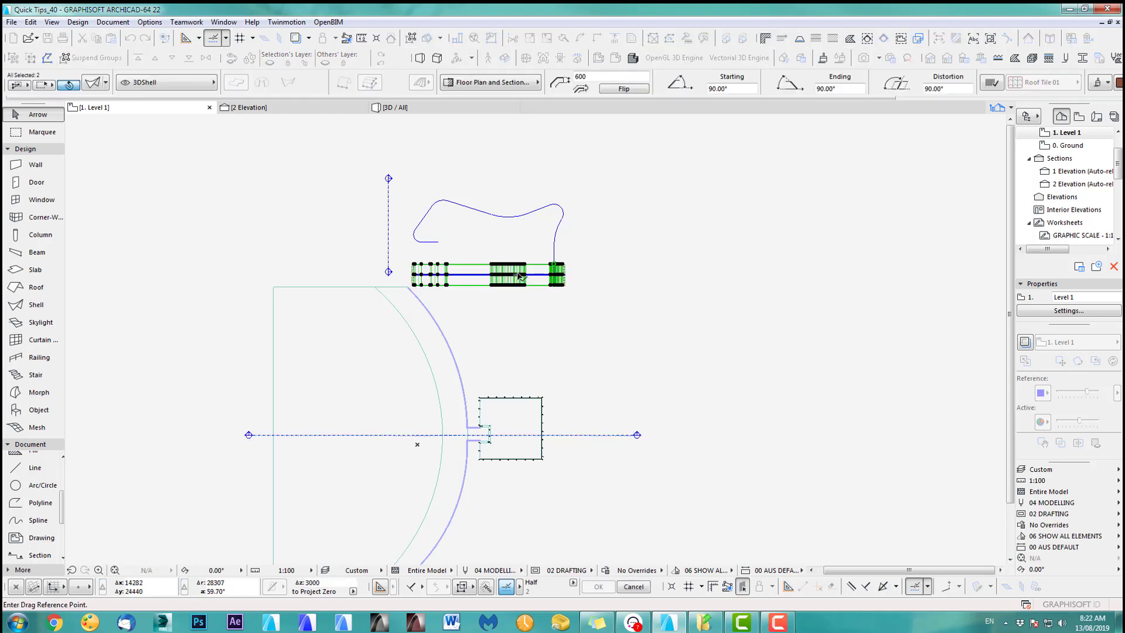
{"action": "left_click", "coordinate": [513, 436]}
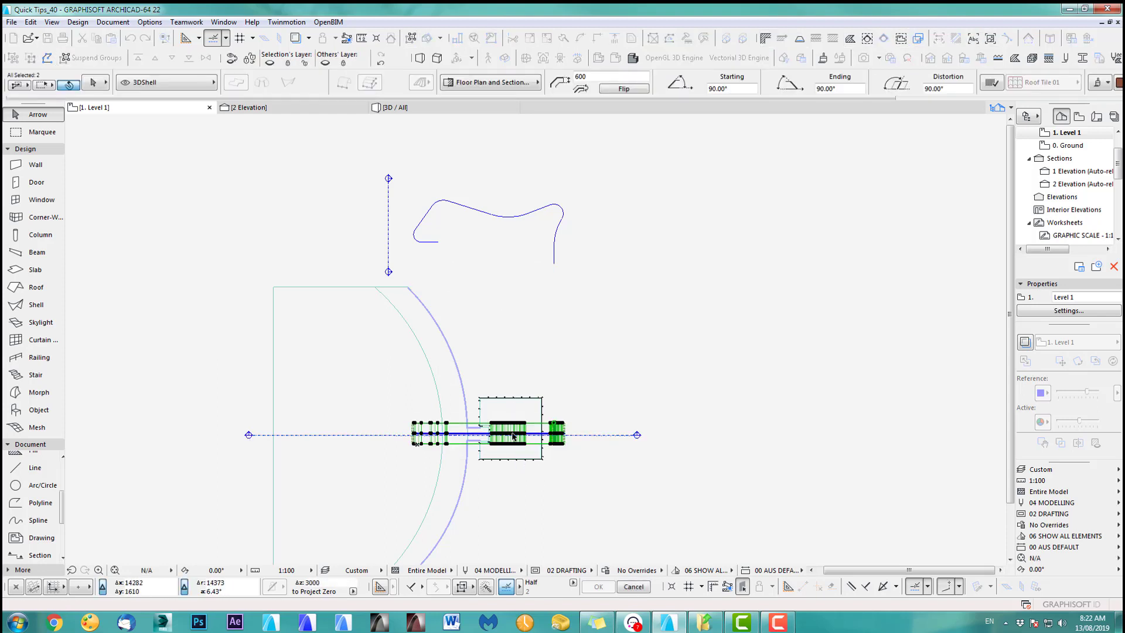
- Open the elevation through the glass building in a new tab and lower both shells onto the roof profile polyline
{"action": "left_click", "coordinate": [610, 437]}
{"action": "right_click", "coordinate": [608, 438]}
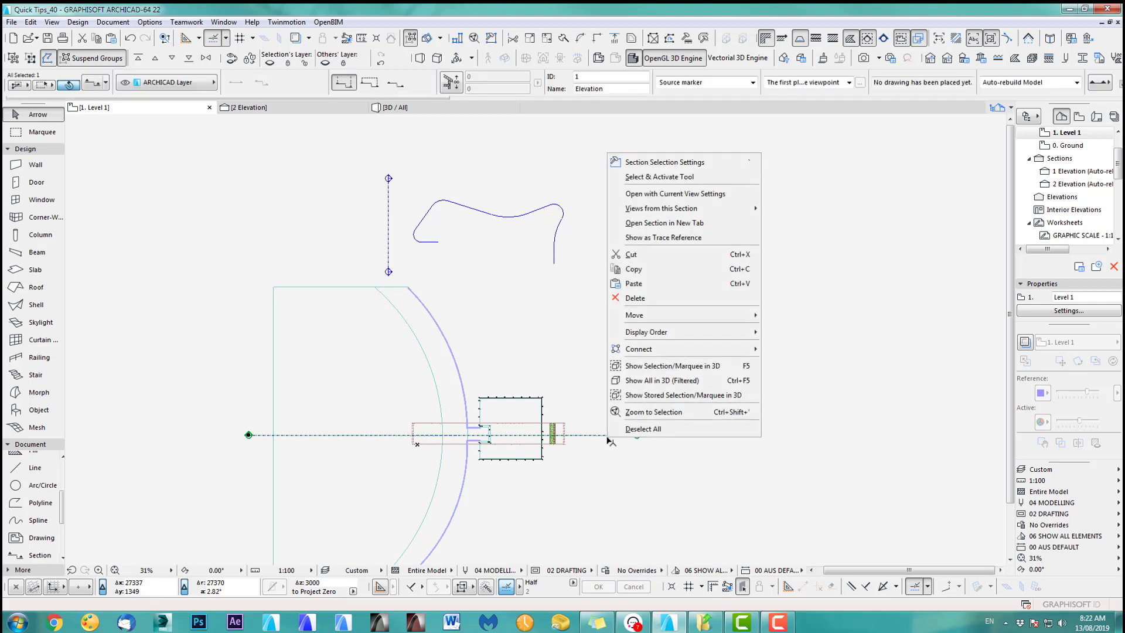
{"action": "left_click", "coordinate": [694, 226]}
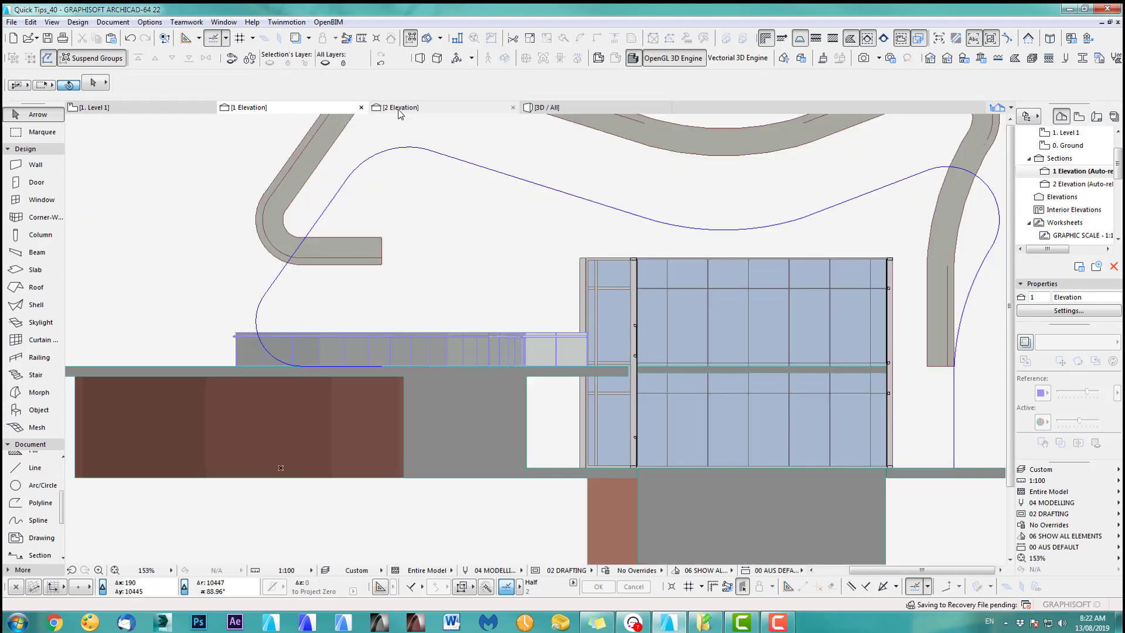
{"action": "scroll", "coordinate": [495, 356], "scroll_direction": "down", "scroll_amount": 3}
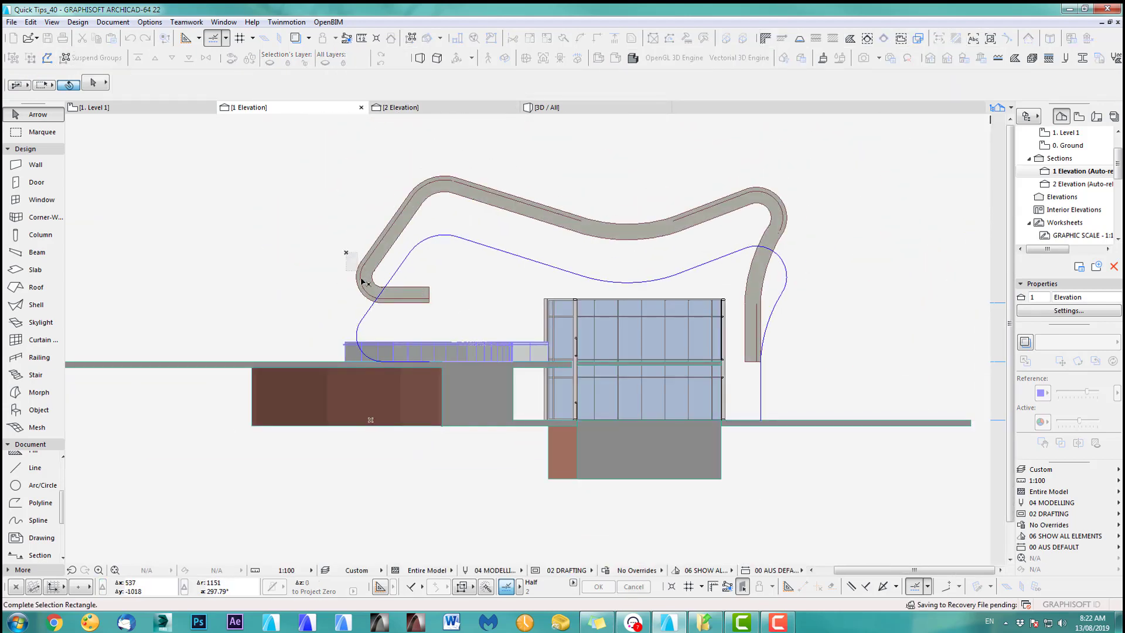
{"action": "left_click", "coordinate": [425, 293]}
{"action": "scroll", "coordinate": [434, 319], "scroll_direction": "up", "scroll_amount": 3}
{"action": "key", "text": "ctrl+d"}
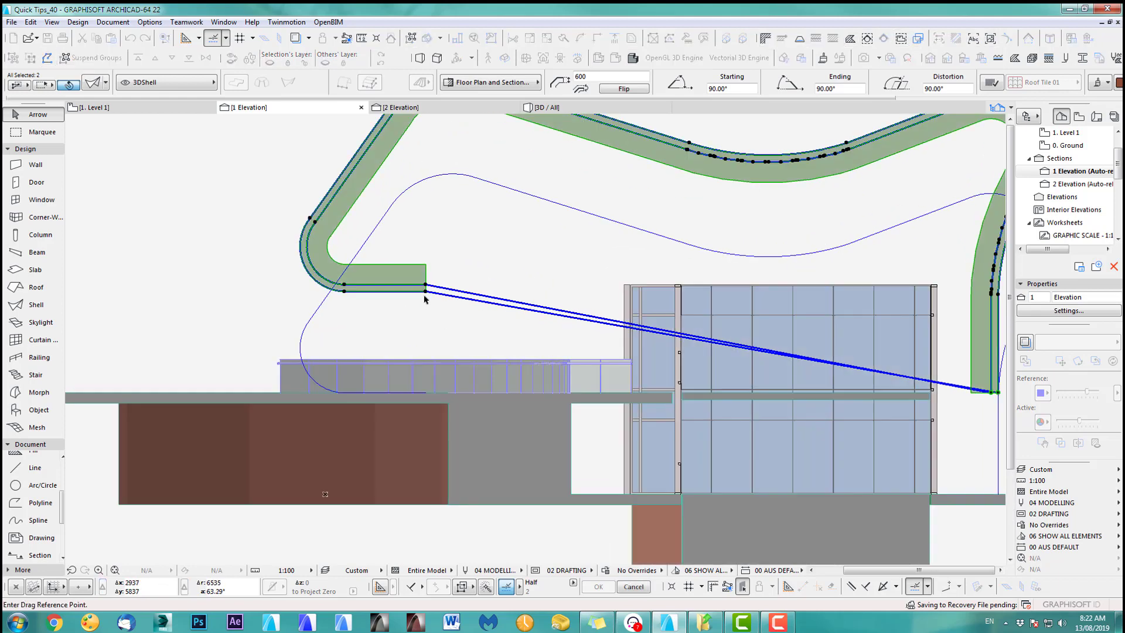
{"action": "left_click", "coordinate": [425, 288]}
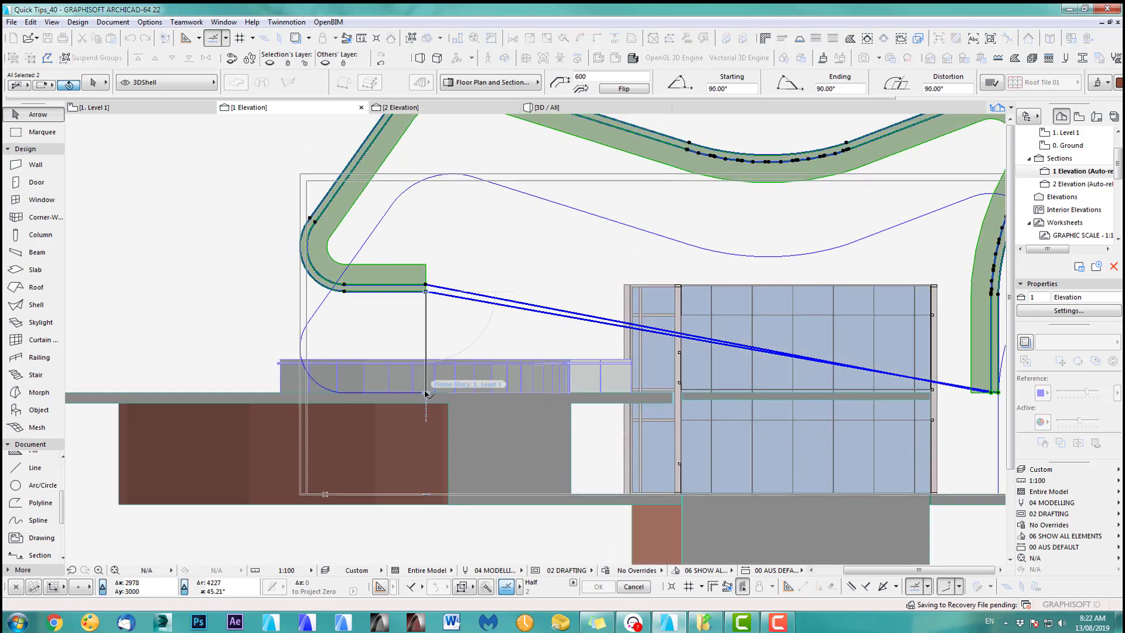
{"action": "left_click", "coordinate": [247, 321]}
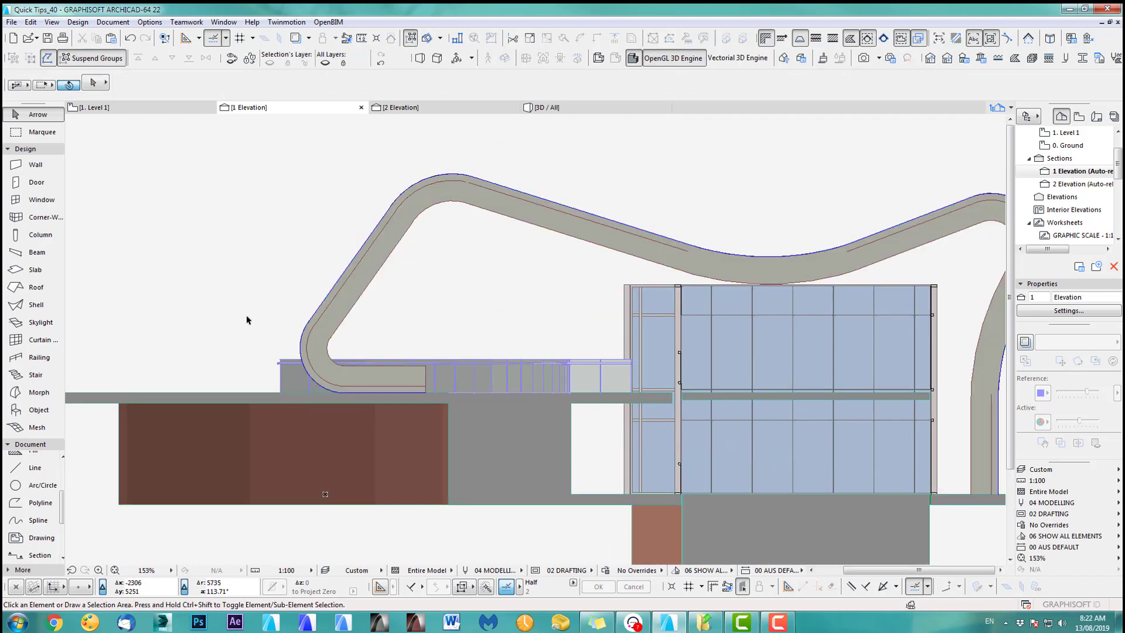
- In the 3D view, shift both shells horizontally towards the ramp so the low bench end meets the ramp's edge
{"action": "key", "text": "F3"}
{"action": "scroll", "coordinate": [452, 338], "scroll_direction": "up", "scroll_amount": 2}
{"action": "scroll", "coordinate": [371, 397], "scroll_direction": "down", "scroll_amount": 2}
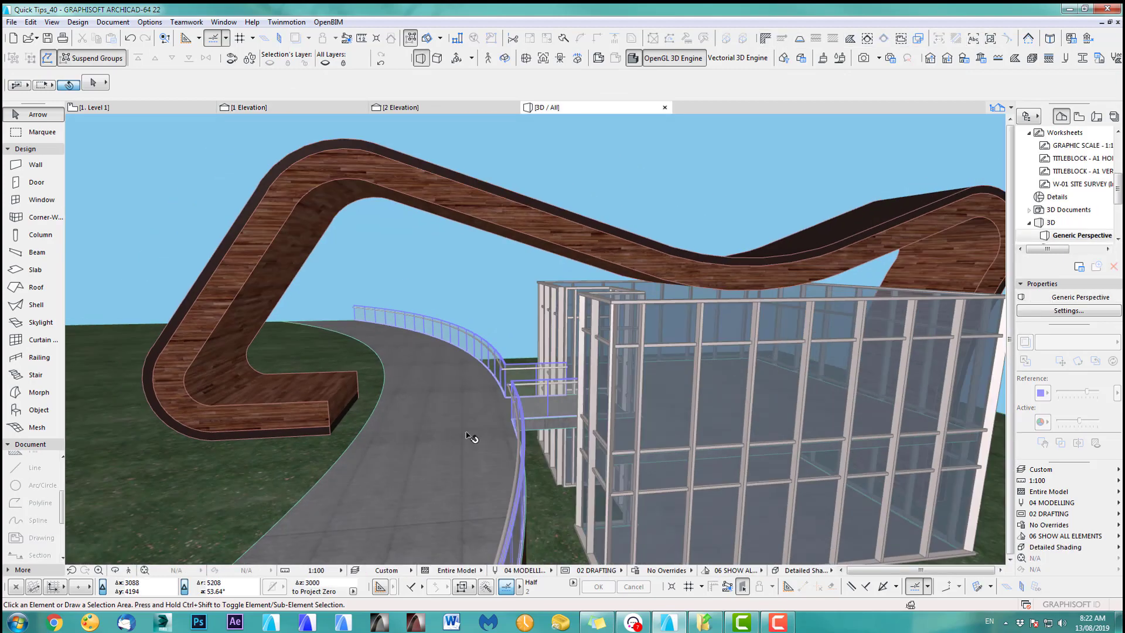
{"action": "middle_click_drag", "start_coordinate": [472, 437], "coordinate": [386, 396], "text": "shift"}
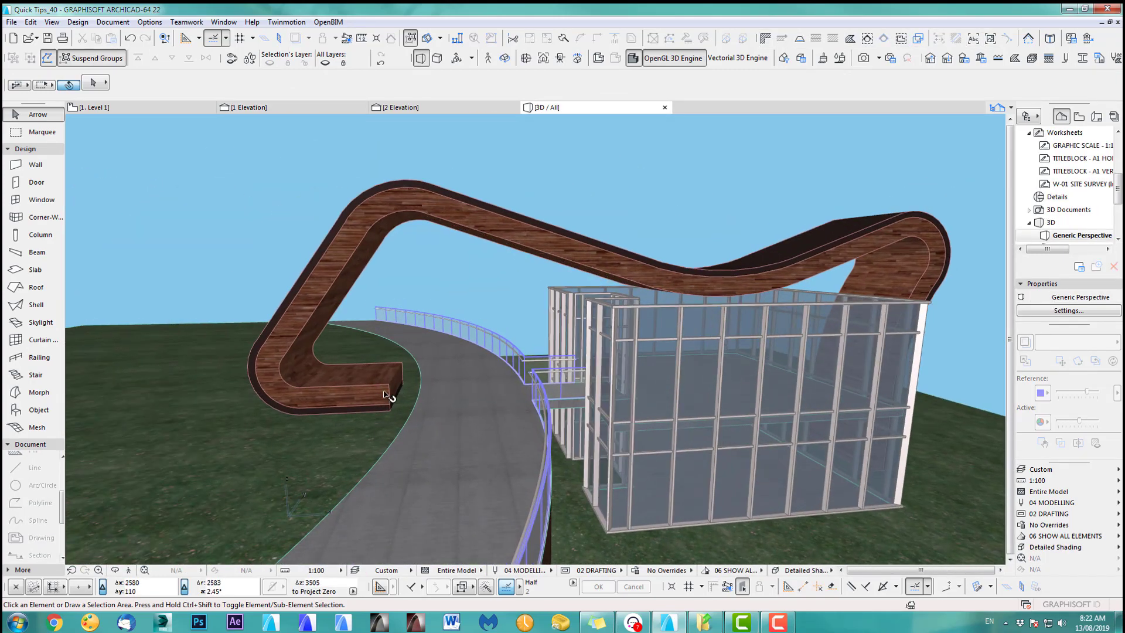
{"action": "scroll", "coordinate": [364, 382], "scroll_direction": "up", "scroll_amount": 4}
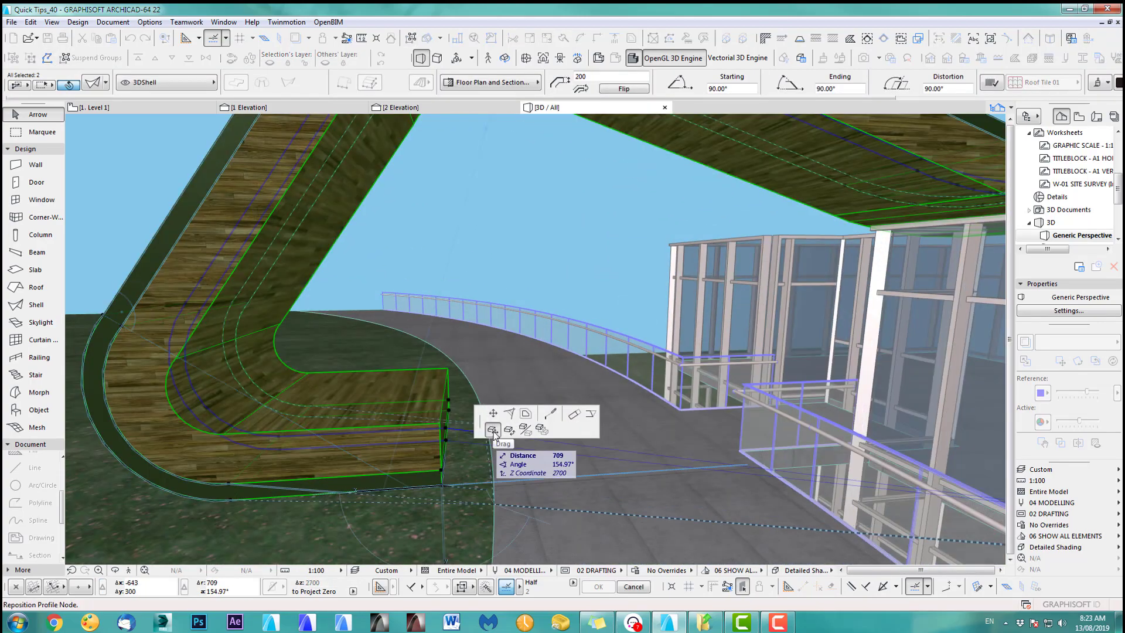
{"action": "left_click", "coordinate": [493, 432]}
{"action": "left_click", "coordinate": [491, 482]}
{"action": "scroll", "coordinate": [498, 440], "scroll_direction": "down", "scroll_amount": 5}
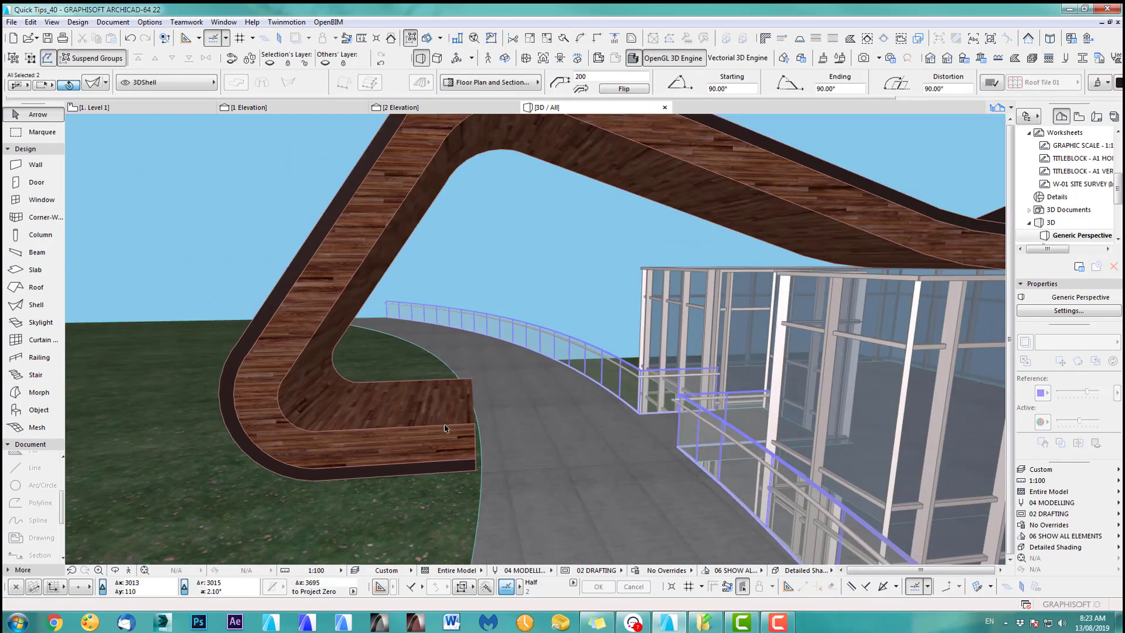
- Examine the positioned roof in 3D, from the bench end by the ramp to the glass building, and return to the Level 1 plan
{"action": "middle_click_drag", "start_coordinate": [517, 417], "coordinate": [596, 183], "text": "shift"}
{"action": "scroll", "coordinate": [423, 225], "scroll_direction": "up", "scroll_amount": 2}
{"action": "left_click", "coordinate": [595, 183]}
{"action": "scroll", "coordinate": [443, 402], "scroll_direction": "up", "scroll_amount": 2}
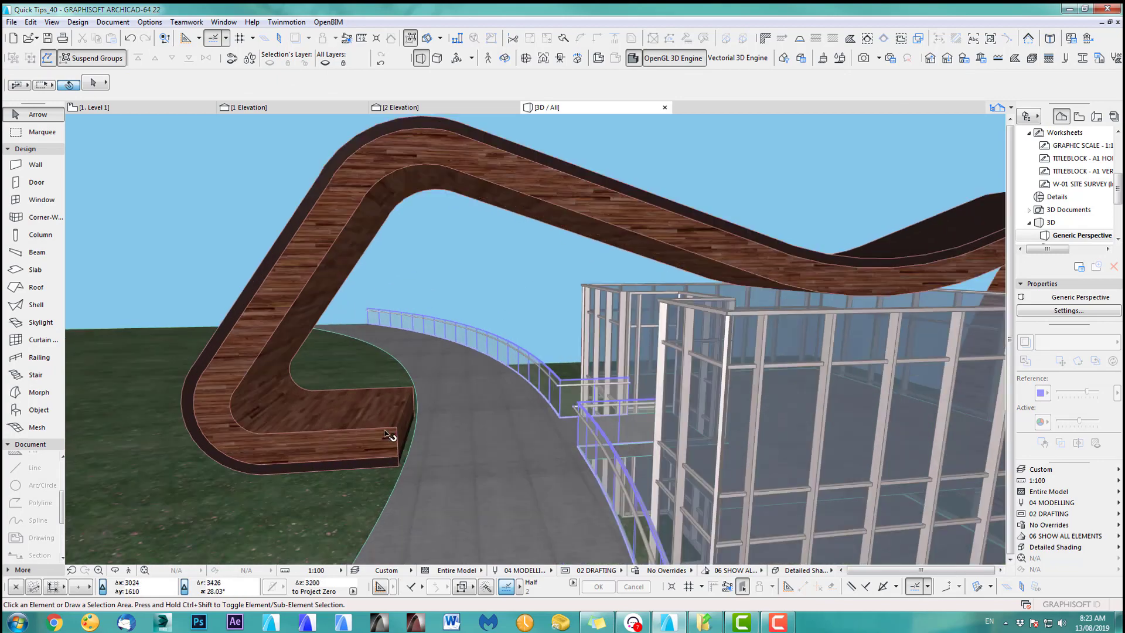
{"action": "middle_click_drag", "start_coordinate": [472, 389], "coordinate": [375, 441], "text": "shift"}
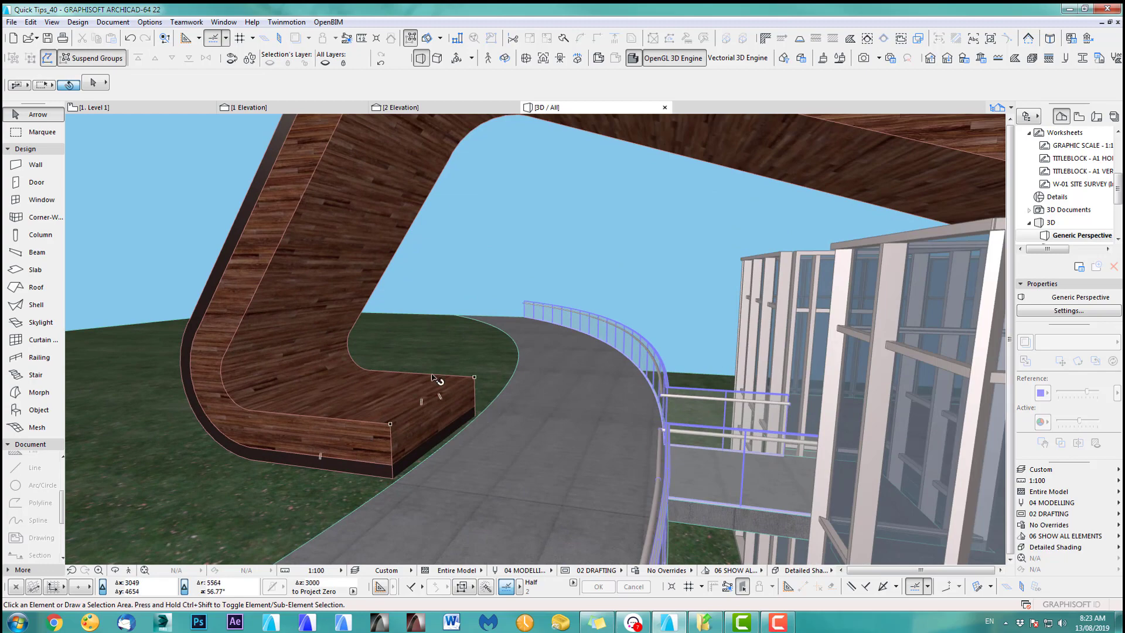
{"action": "scroll", "coordinate": [346, 334], "scroll_direction": "down", "scroll_amount": 2}
{"action": "middle_click_drag", "start_coordinate": [346, 334], "coordinate": [257, 415]}
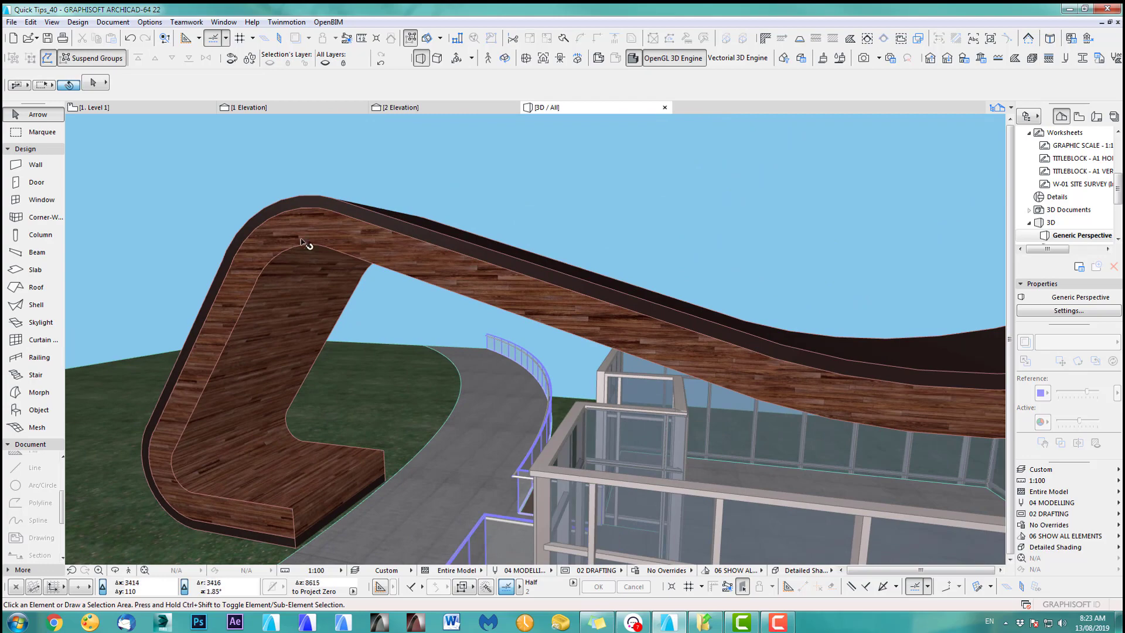
{"action": "middle_click_drag", "start_coordinate": [528, 314], "coordinate": [447, 309]}
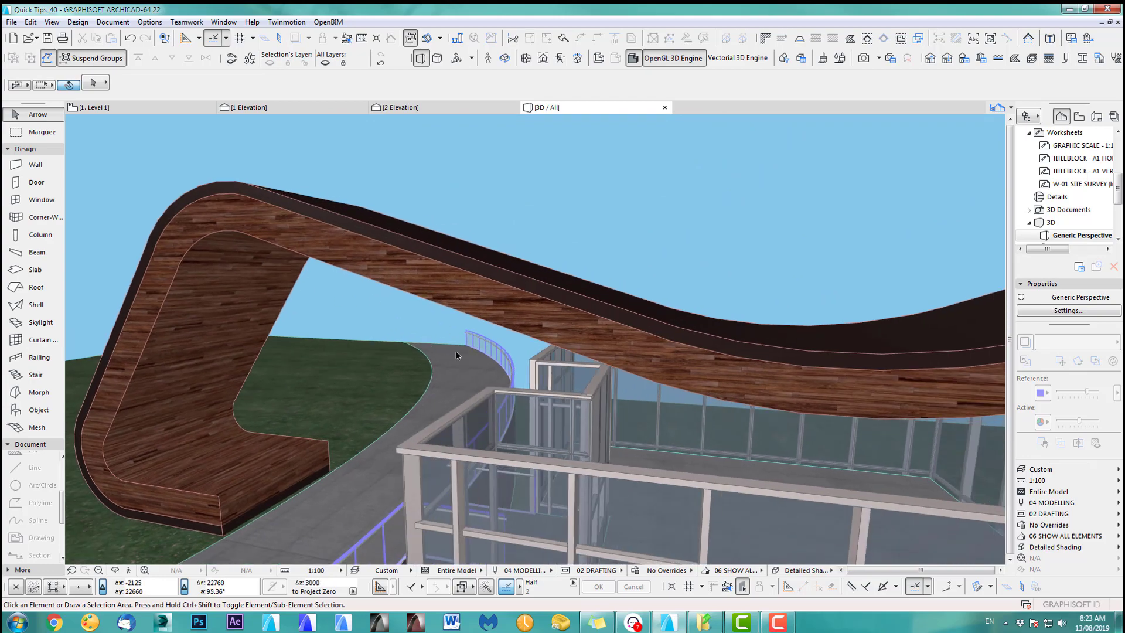
{"action": "middle_click_drag", "start_coordinate": [456, 355], "coordinate": [619, 389], "text": "shift"}
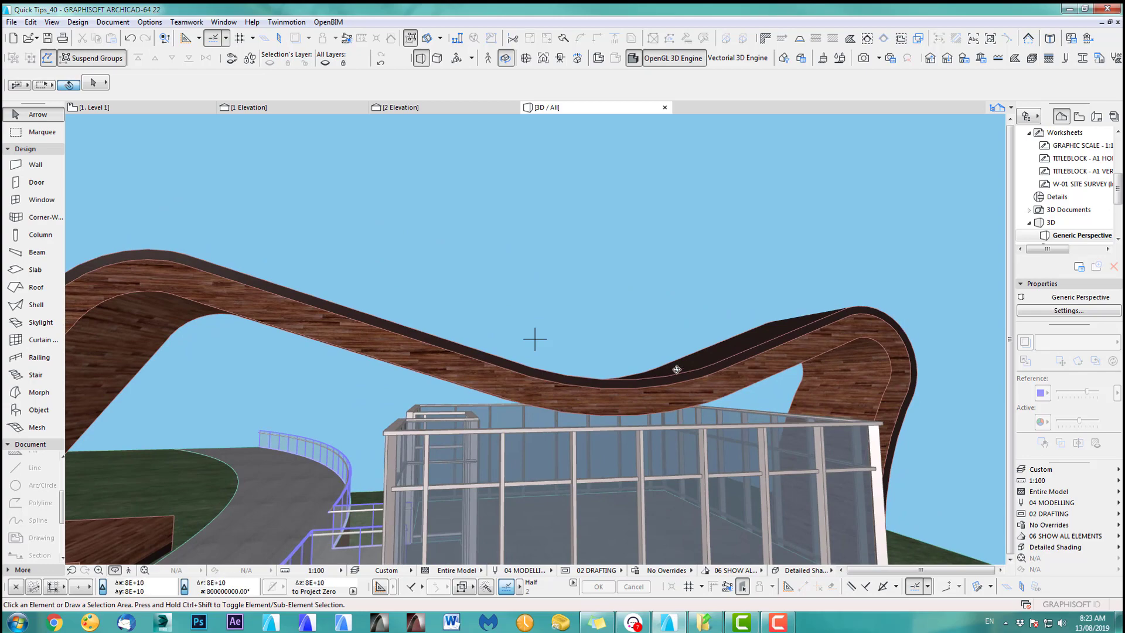
{"action": "scroll", "coordinate": [700, 353], "scroll_direction": "down", "scroll_amount": 2}
{"action": "middle_click_drag", "start_coordinate": [661, 449], "coordinate": [449, 429], "text": "shift"}
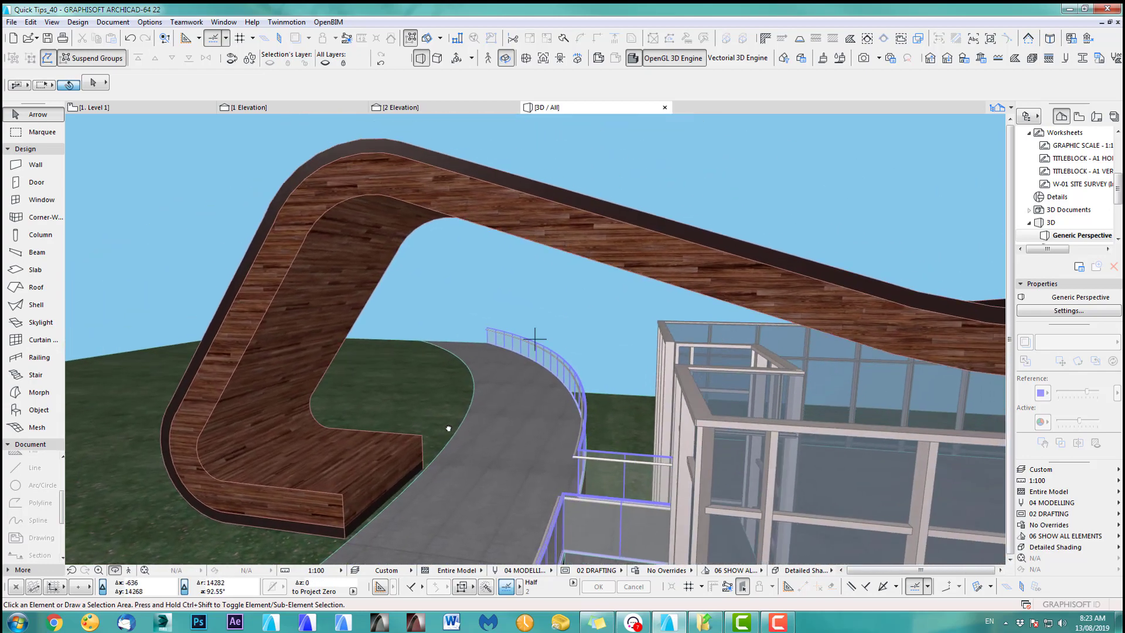
{"action": "left_click", "coordinate": [367, 480]}
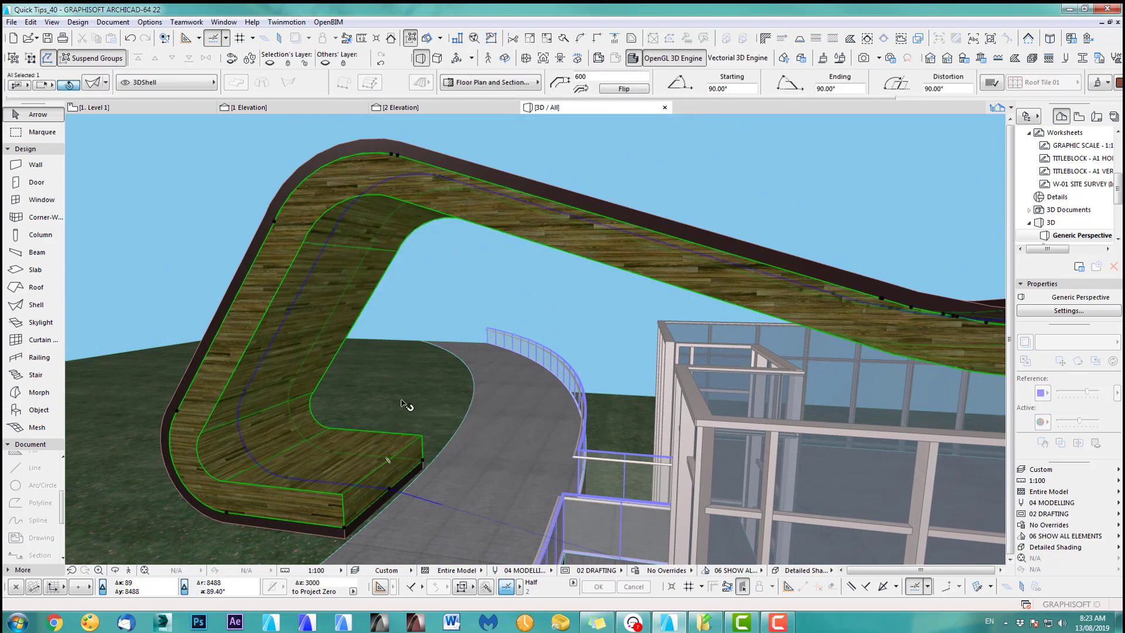
{"action": "left_click", "coordinate": [614, 193]}
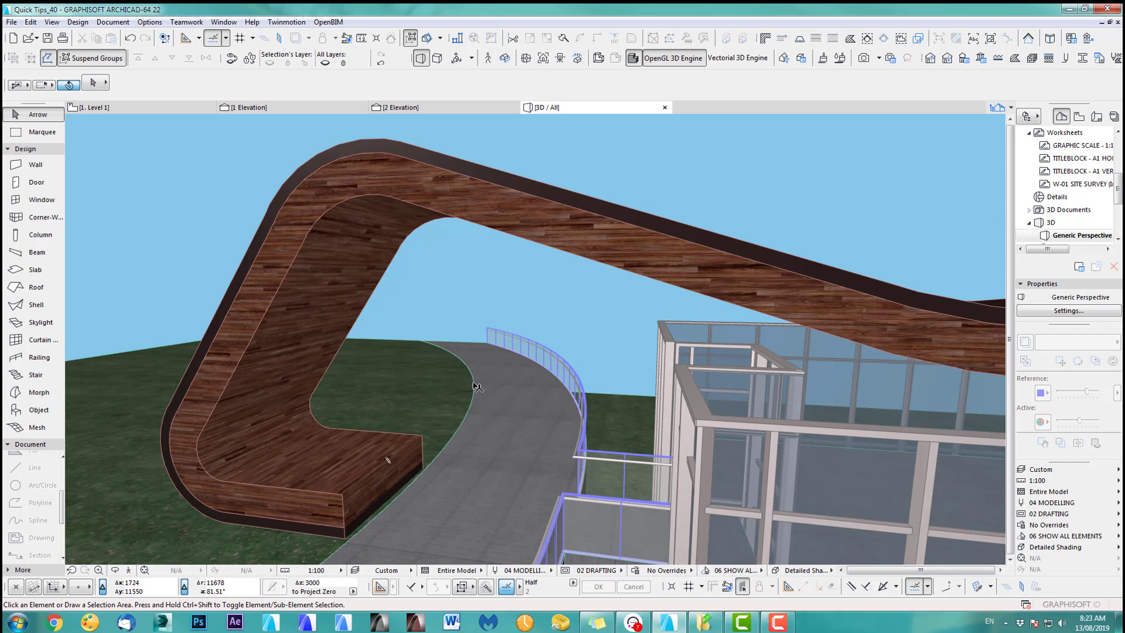
{"action": "key", "text": "F2"}
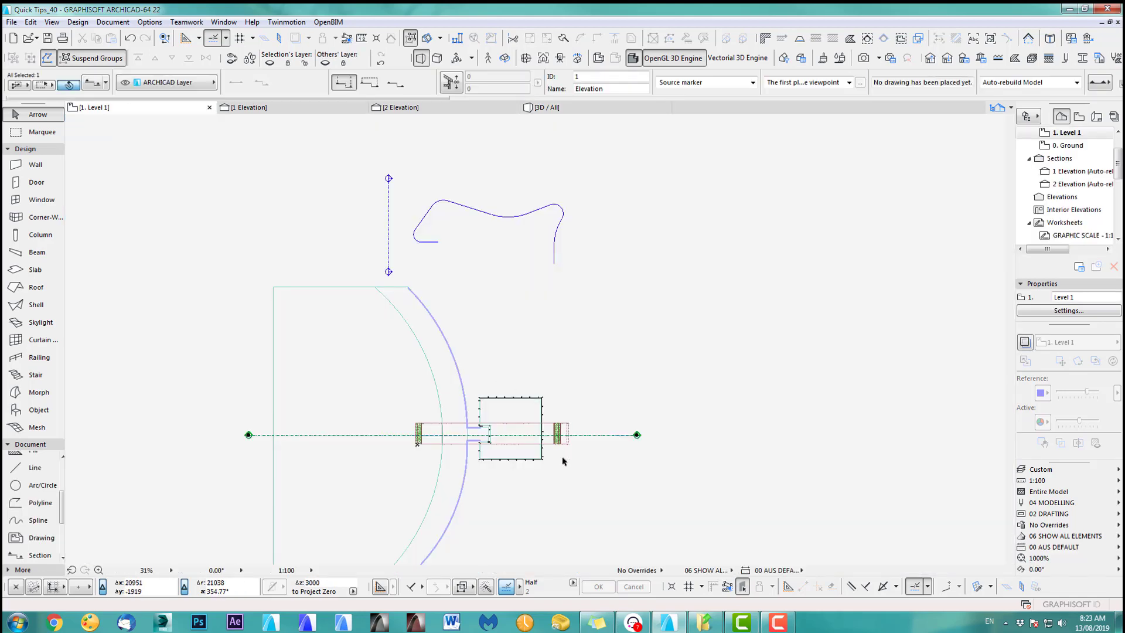
- Move both roof shells about 5000 mm straight up the Level 1 plan, keeping their horizontal position
{"action": "scroll", "coordinate": [563, 461], "scroll_direction": "up", "scroll_amount": 5}
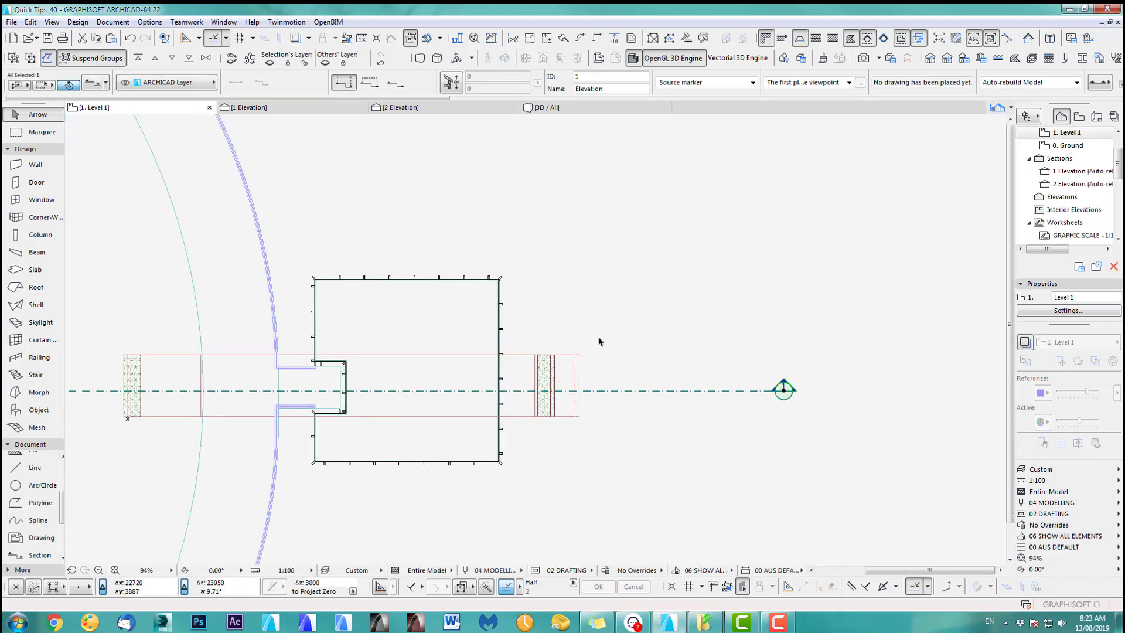
{"action": "left_click_drag", "start_coordinate": [527, 372], "coordinate": [598, 341]}
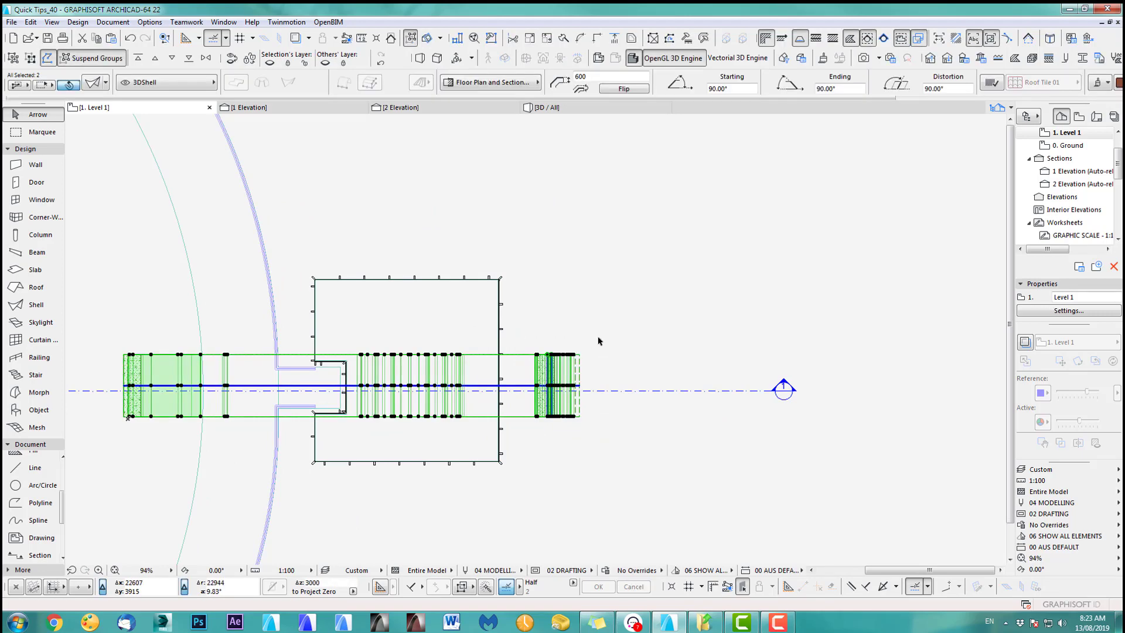
{"action": "key", "text": "ctrl+d"}
{"action": "left_click", "coordinate": [572, 355]}
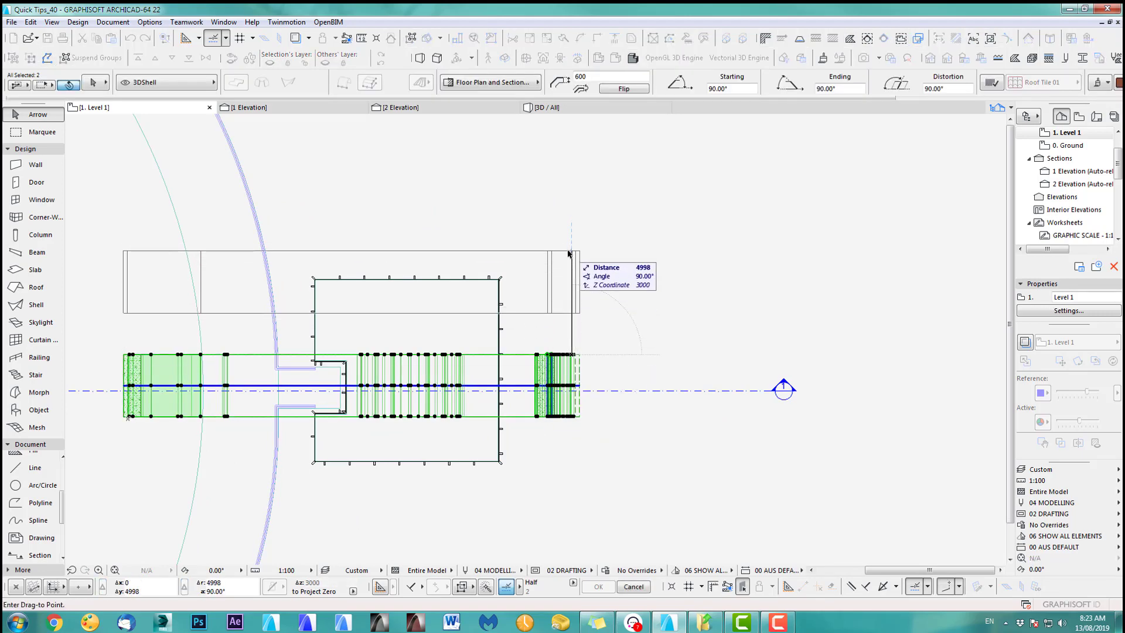
{"action": "left_click", "coordinate": [568, 254]}
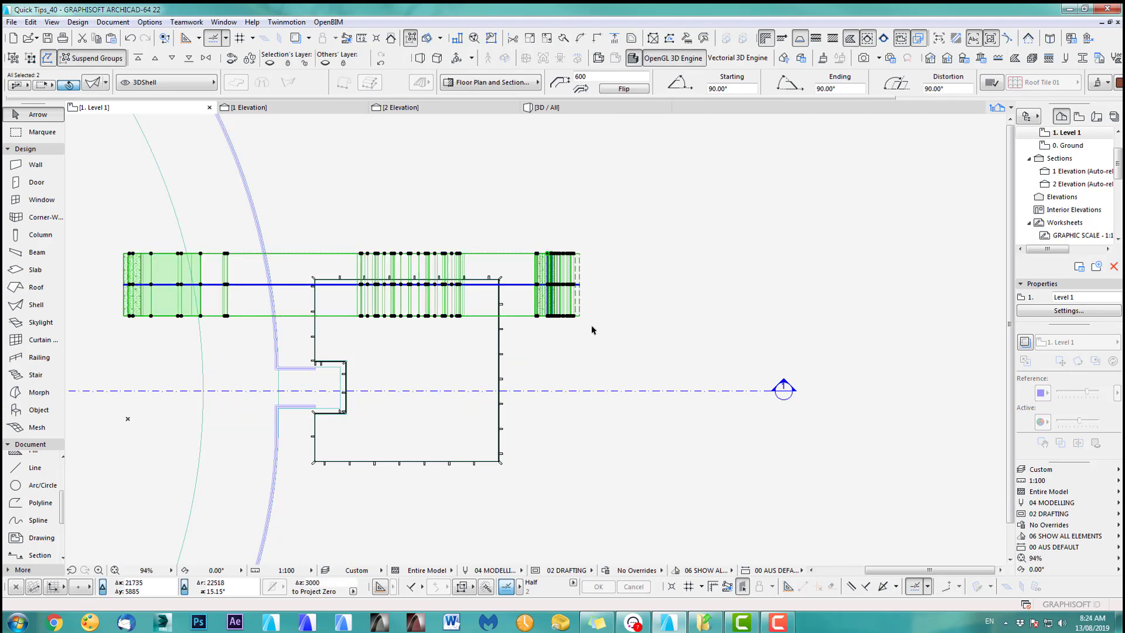
- Stretch the 600 mm timber shell's extrusion length down the plan until it extends past the glass building's lower wall
{"action": "left_click", "coordinate": [595, 331]}
{"action": "left_click", "coordinate": [546, 314]}
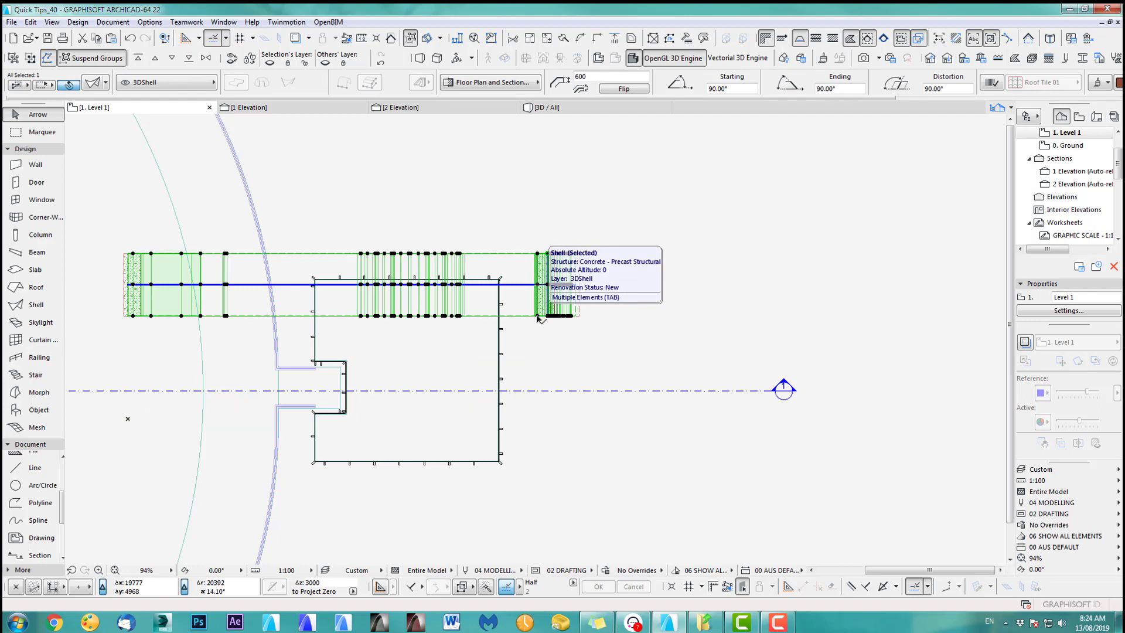
{"action": "left_click", "coordinate": [537, 317]}
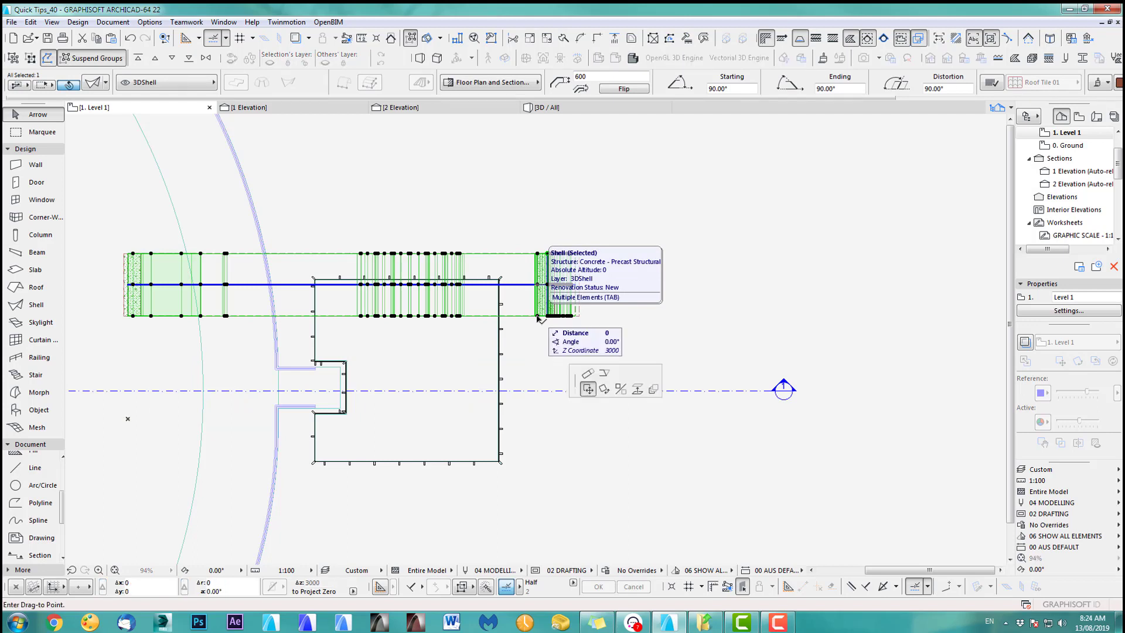
{"action": "left_click", "coordinate": [586, 375]}
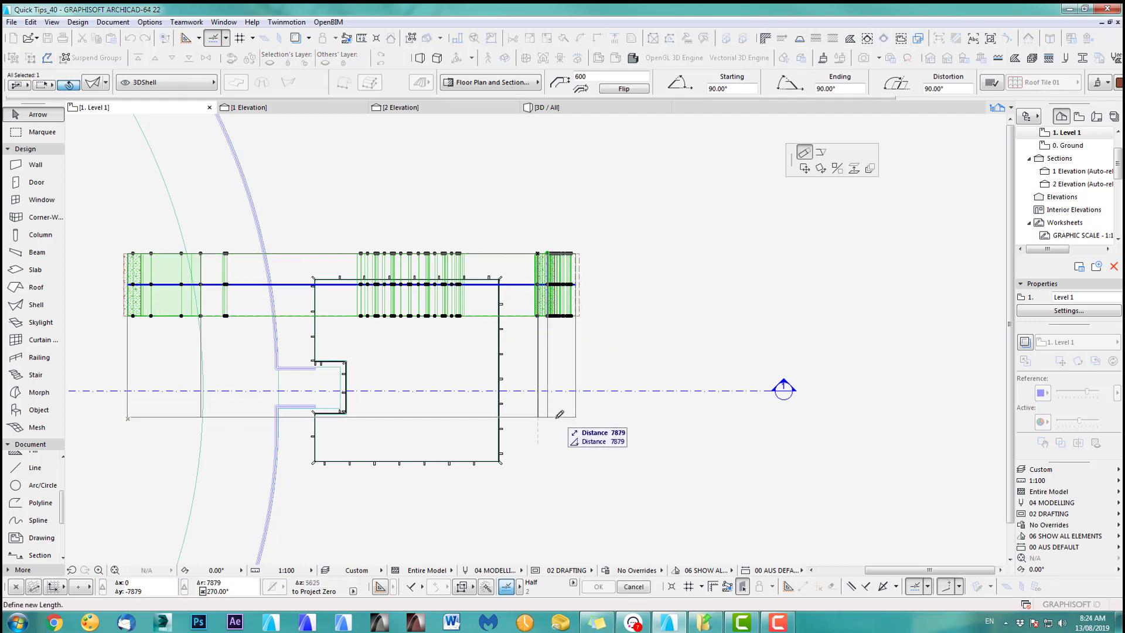
{"action": "left_click", "coordinate": [552, 482]}
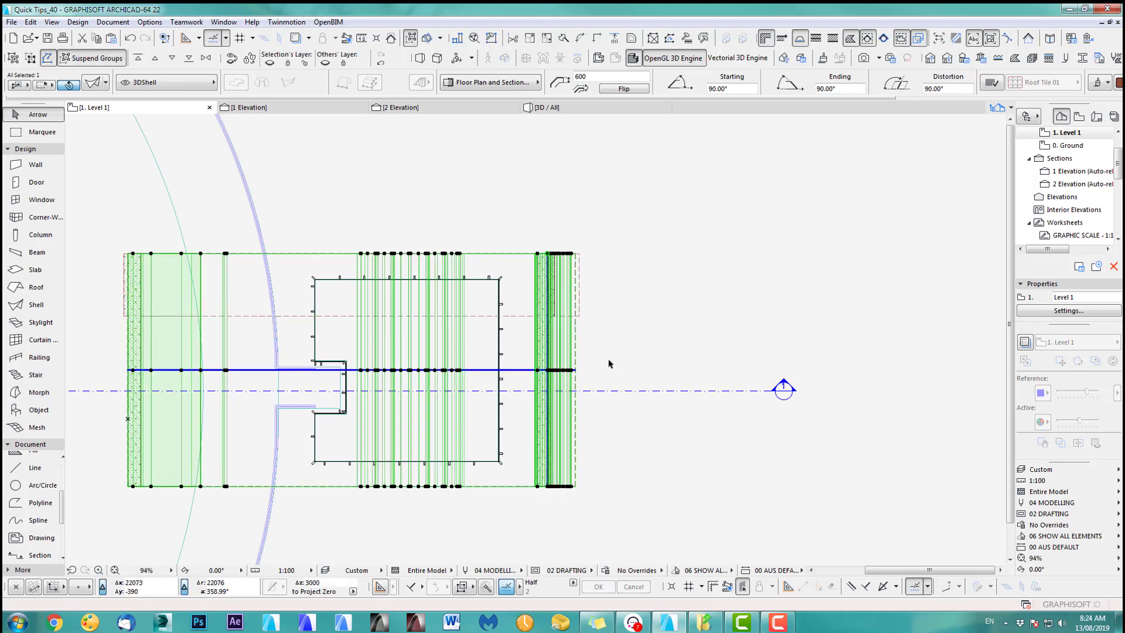
{"action": "key", "text": "Escape"}
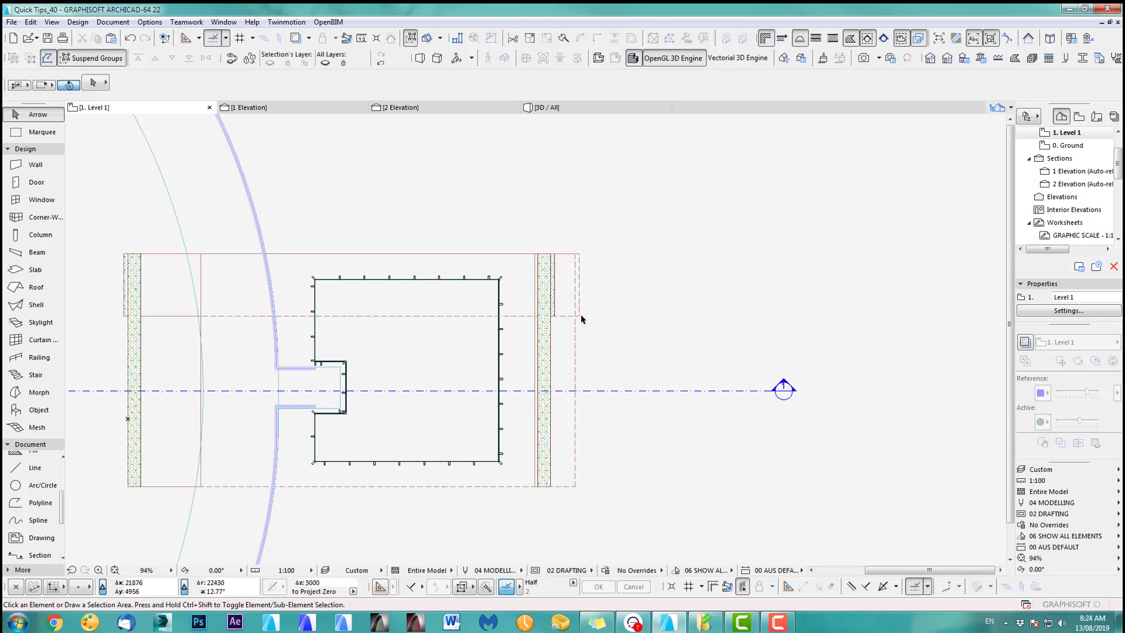
- Stretch the 200 mm outer shell's extrusion length down the plan to match the lower edge of the timber shell
{"action": "left_click", "coordinate": [568, 318]}
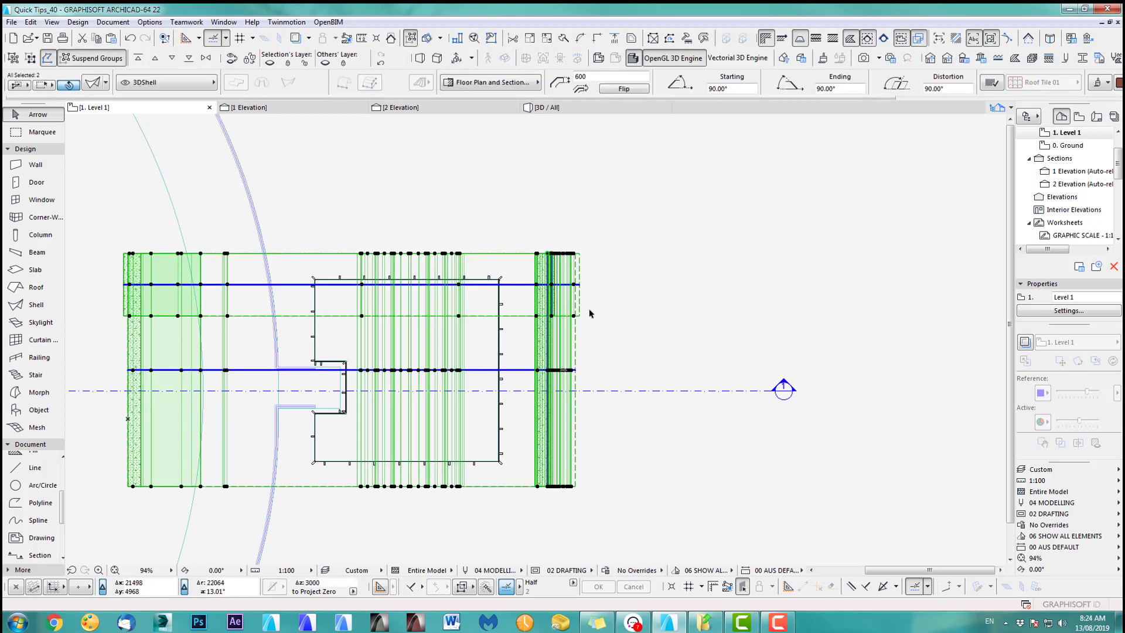
{"action": "left_click", "coordinate": [590, 314]}
{"action": "left_click", "coordinate": [551, 317]}
{"action": "left_click", "coordinate": [550, 316]}
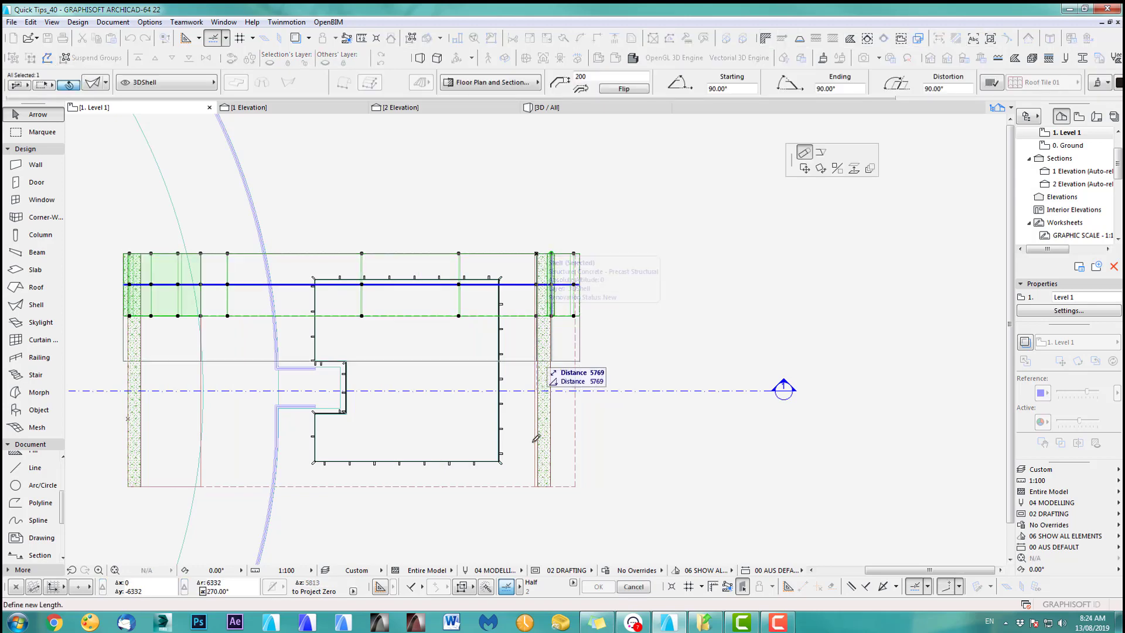
{"action": "left_click", "coordinate": [542, 487]}
{"action": "key", "text": "Escape"}
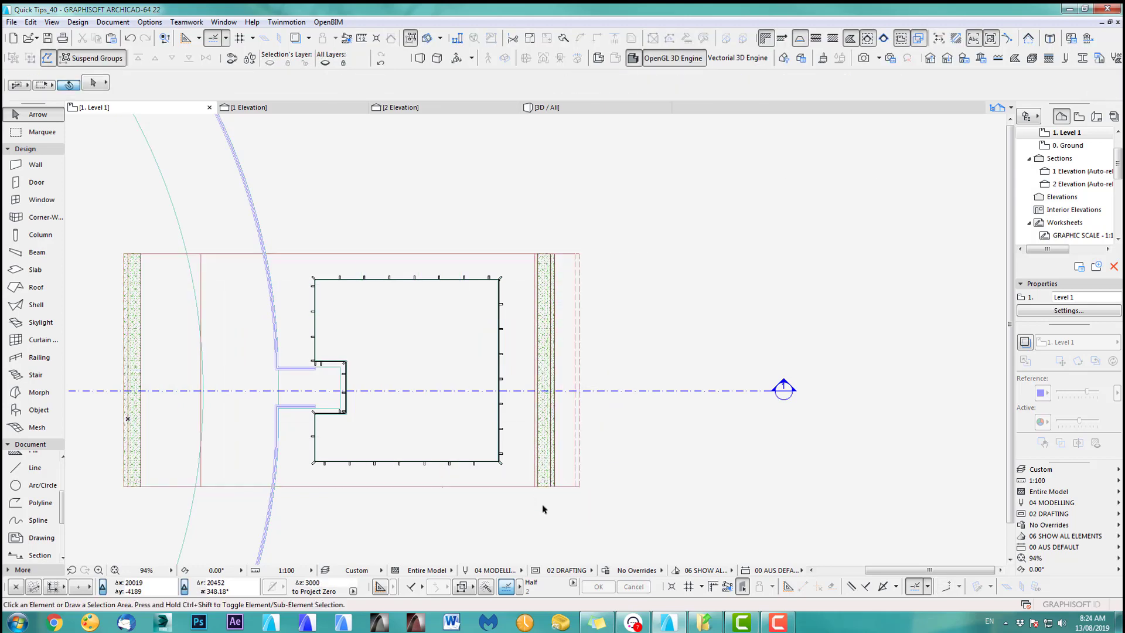
- Check the widened roof in 3D and shift both shells about 930 mm horizontally on the plan, away from the glass building
{"action": "key", "text": "F3"}
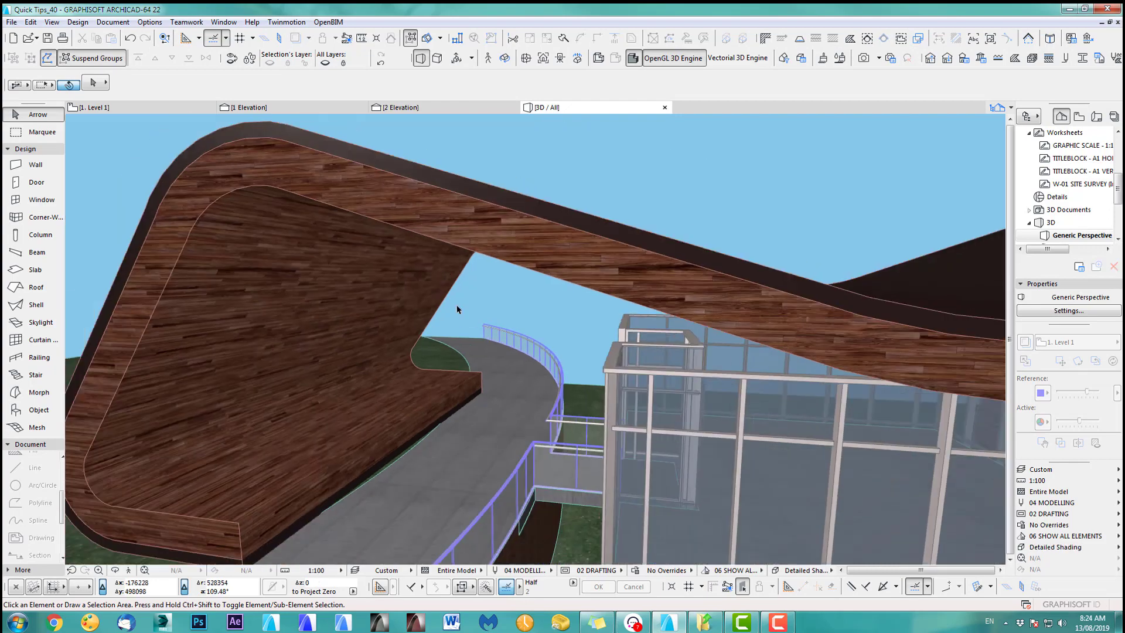
{"action": "scroll", "coordinate": [457, 309], "scroll_direction": "down", "scroll_amount": 4}
{"action": "middle_click_drag", "start_coordinate": [527, 358], "coordinate": [426, 373]}
{"action": "scroll", "coordinate": [414, 384], "scroll_direction": "up", "scroll_amount": 2}
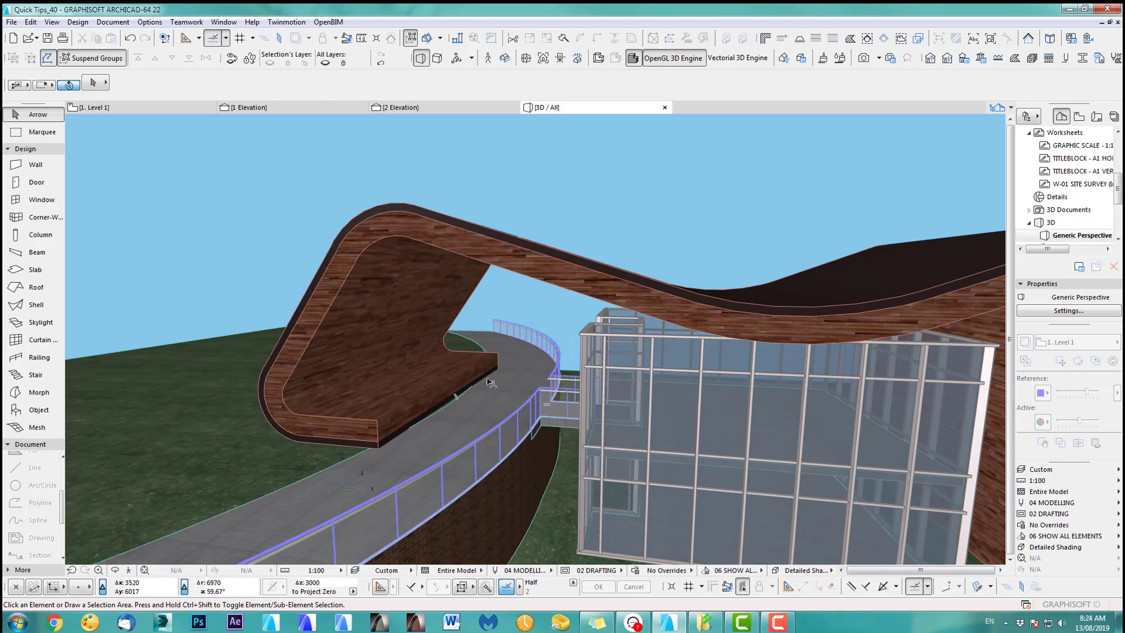
{"action": "key", "text": "F2"}
{"action": "left_click", "coordinate": [496, 222]}
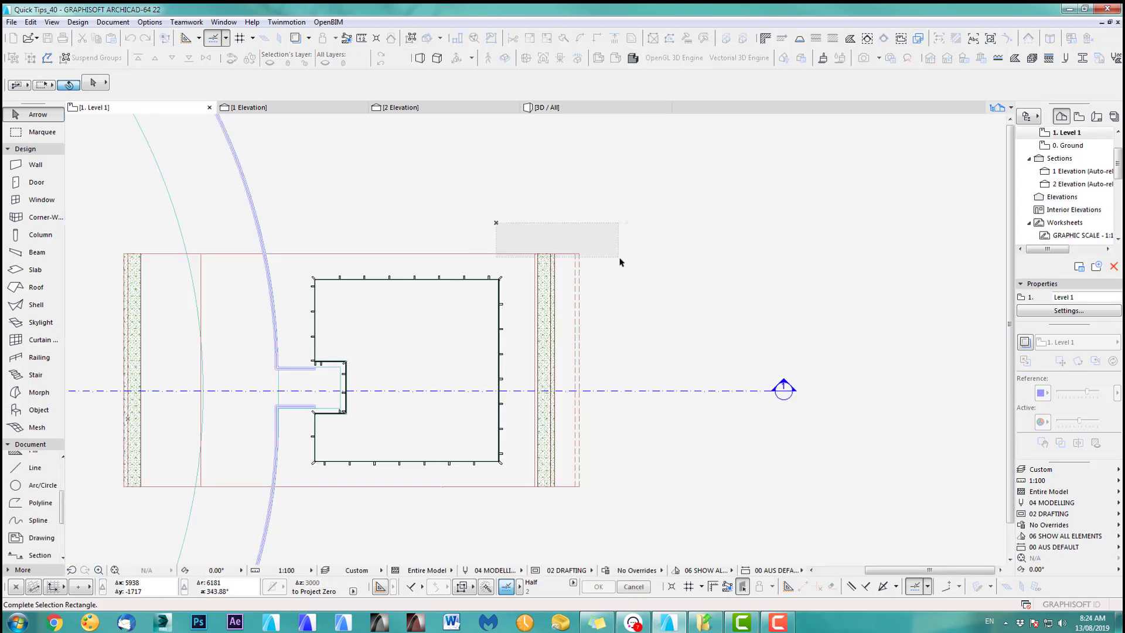
{"action": "left_click", "coordinate": [621, 264]}
{"action": "key", "text": "ctrl+d"}
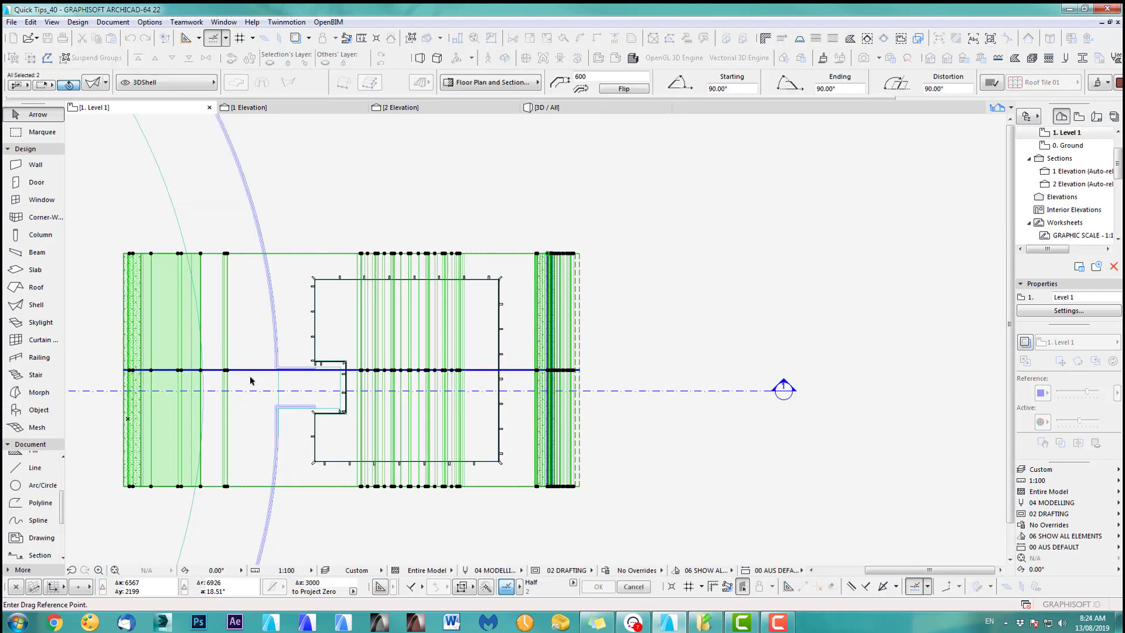
{"action": "left_click", "coordinate": [200, 370]}
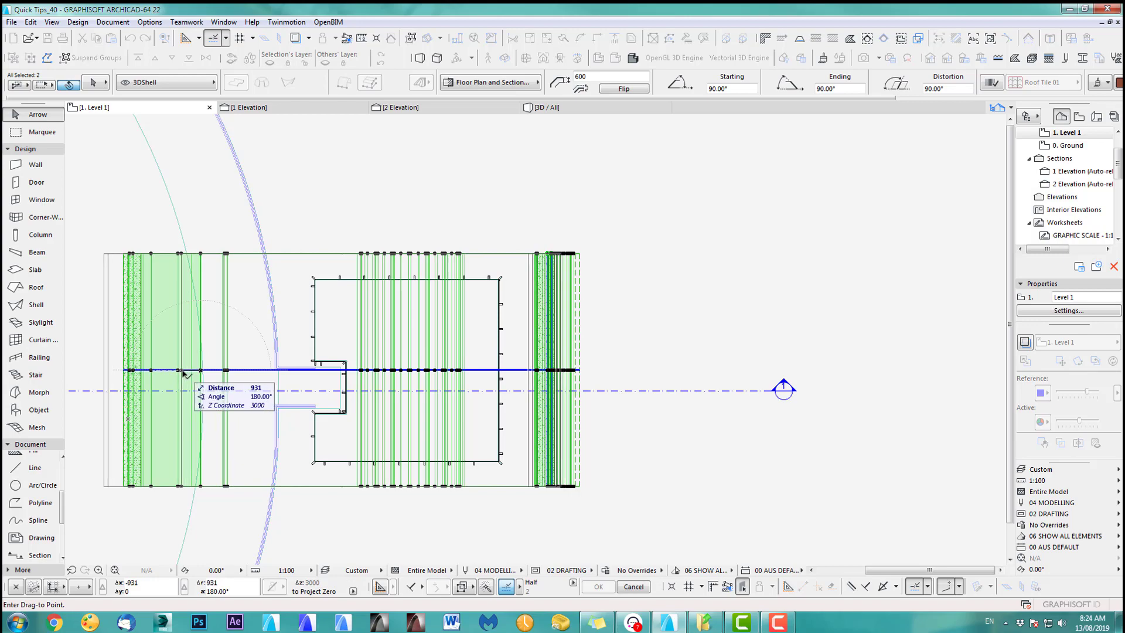
{"action": "left_click", "coordinate": [181, 370]}
{"action": "key", "text": "Escape"}
- Examine the widened roof in 3D, from the bench beside the ramp around to its far wall behind the glass building
{"action": "key", "text": "F3"}
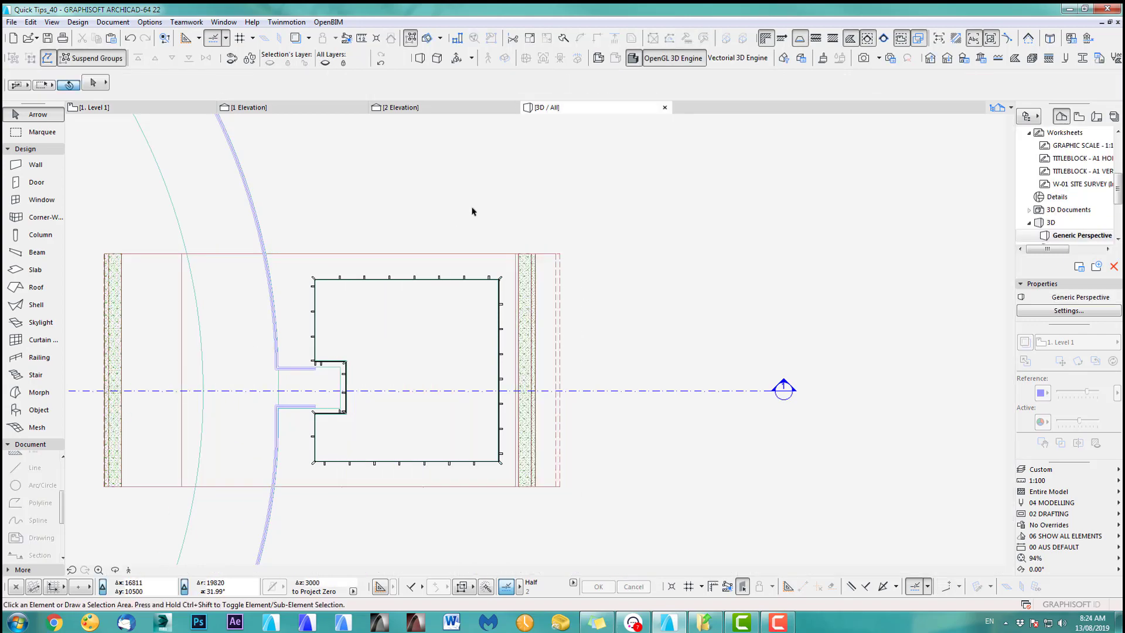
{"action": "left_click_drag", "start_coordinate": [677, 364], "coordinate": [642, 410]}
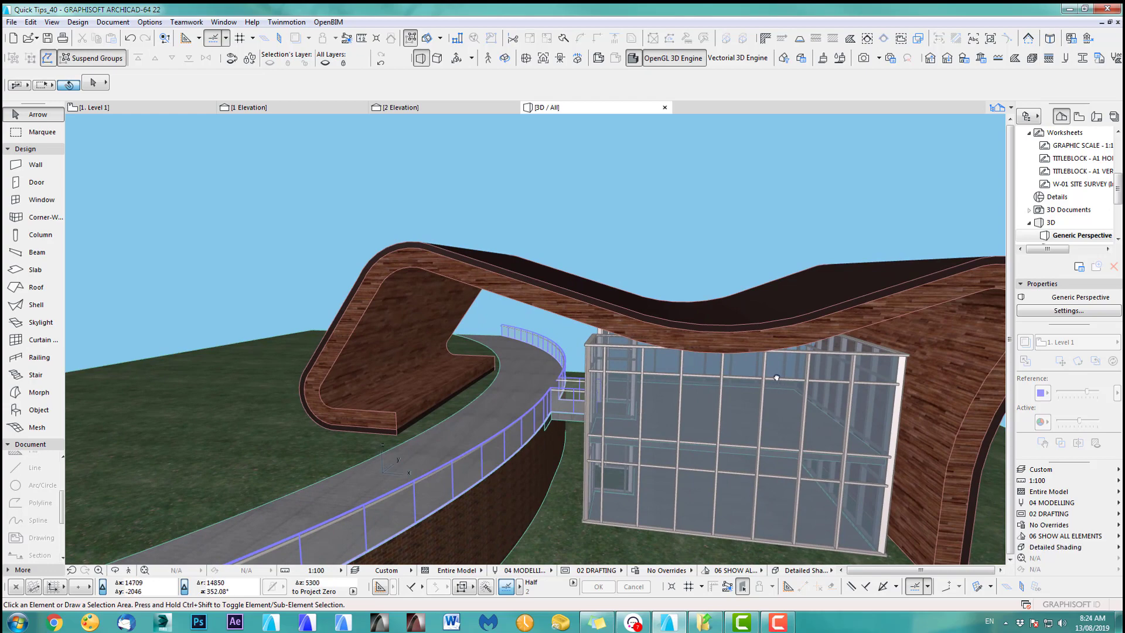
{"action": "left_click_drag", "start_coordinate": [776, 378], "coordinate": [377, 459]}
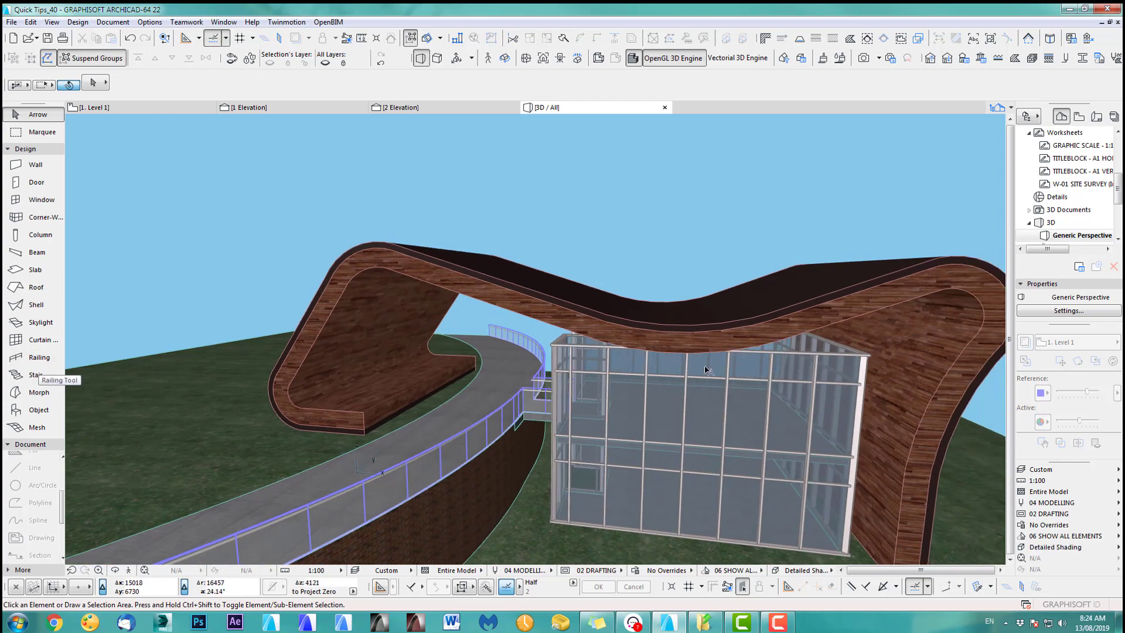
{"action": "middle_click_drag", "start_coordinate": [761, 407], "coordinate": [674, 412], "text": "shift"}
{"action": "scroll", "coordinate": [759, 432], "scroll_direction": "down", "scroll_amount": 3}
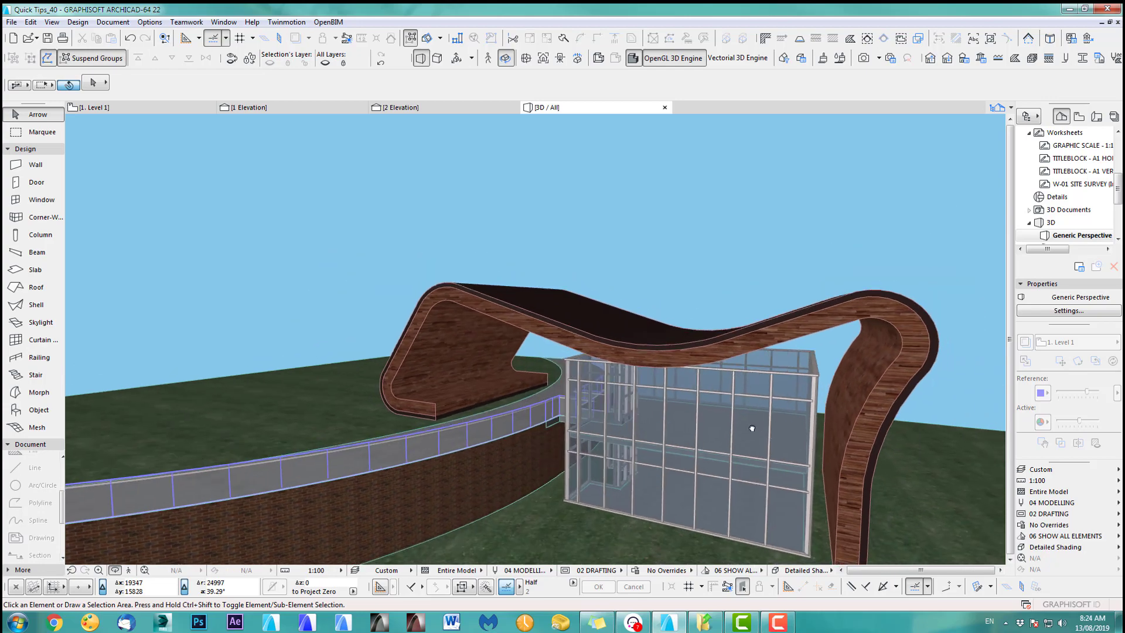
{"action": "middle_click_drag", "start_coordinate": [750, 427], "coordinate": [753, 427], "text": "shift"}
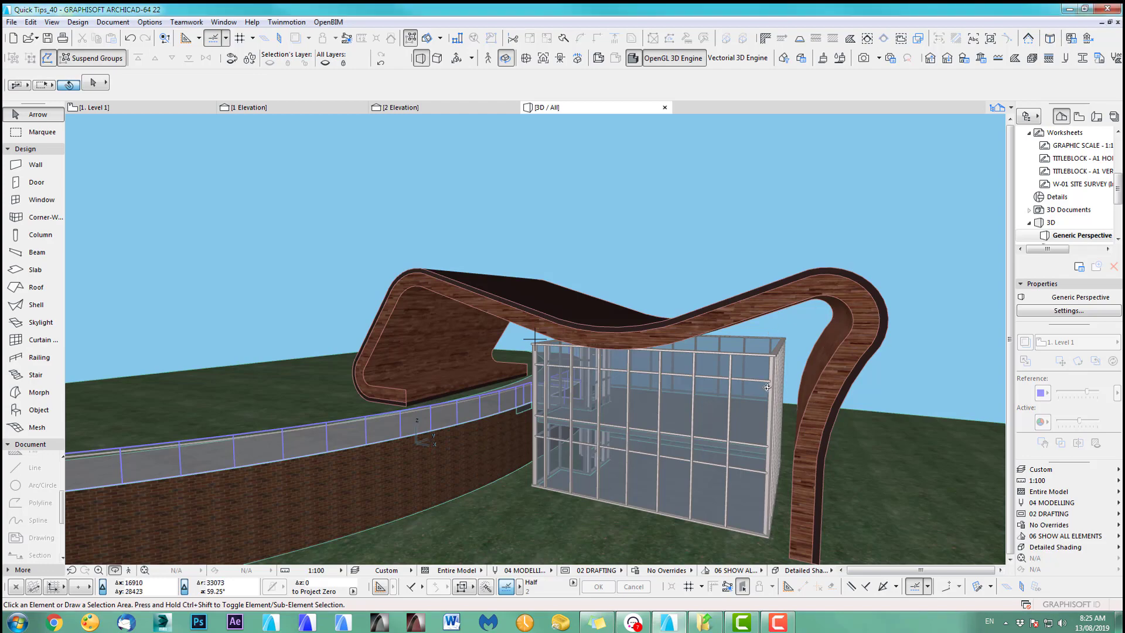
{"action": "left_click_drag", "start_coordinate": [794, 403], "coordinate": [520, 334]}
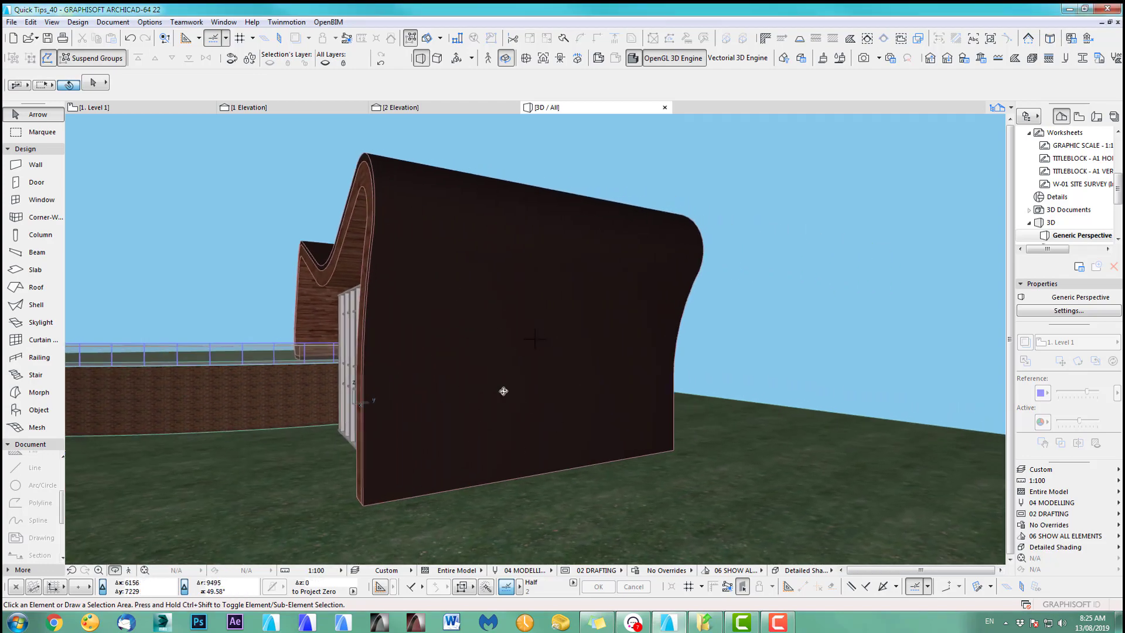
{"action": "left_click_drag", "start_coordinate": [434, 371], "coordinate": [610, 396]}
{"action": "middle_click_drag", "start_coordinate": [610, 397], "coordinate": [559, 352]}
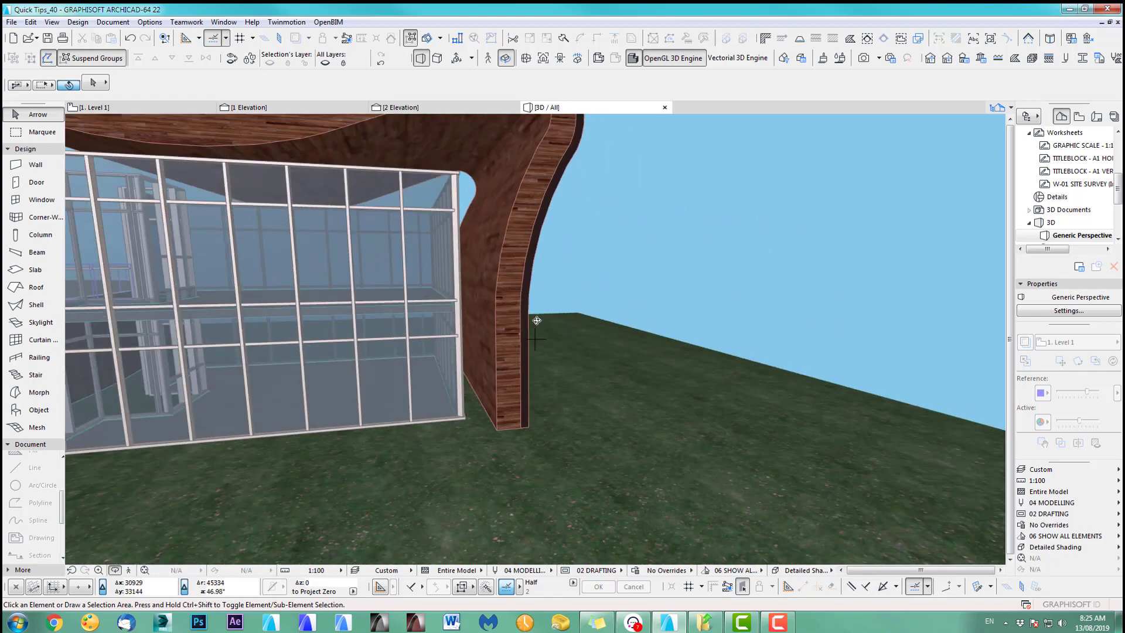
{"action": "scroll", "coordinate": [536, 320], "scroll_direction": "down", "scroll_amount": 3}
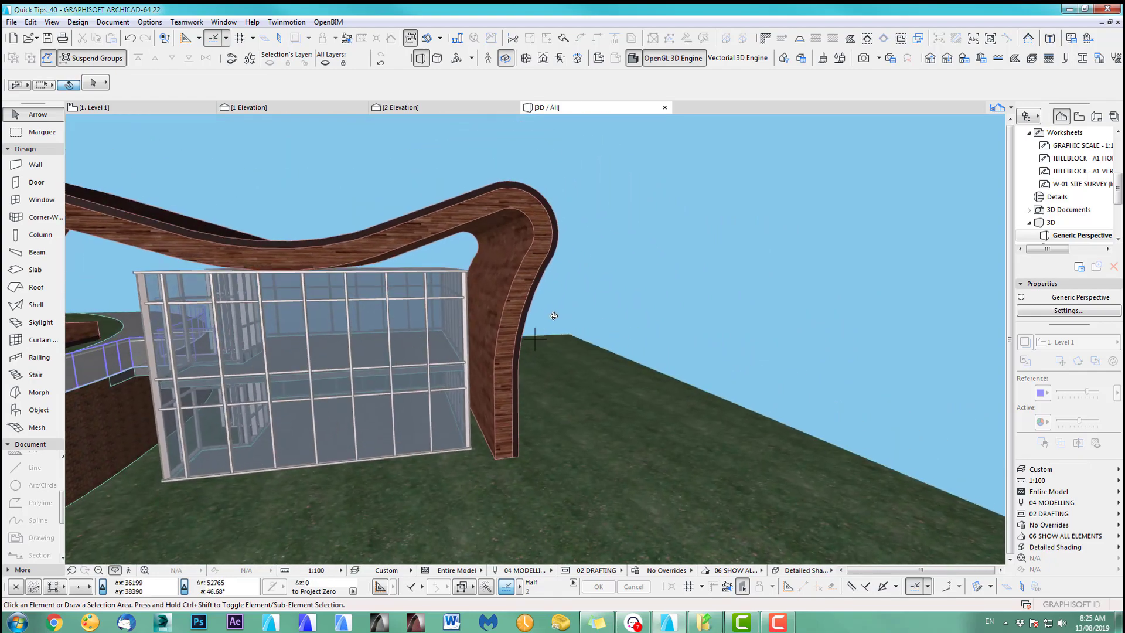
{"action": "middle_click_drag", "start_coordinate": [554, 316], "coordinate": [645, 330], "text": "shift"}
- On the Level 1 plan, move the Elevation 2 marker line beyond the roof's far wall, crossing the horizontal elevation line
{"action": "key", "text": "F2"}
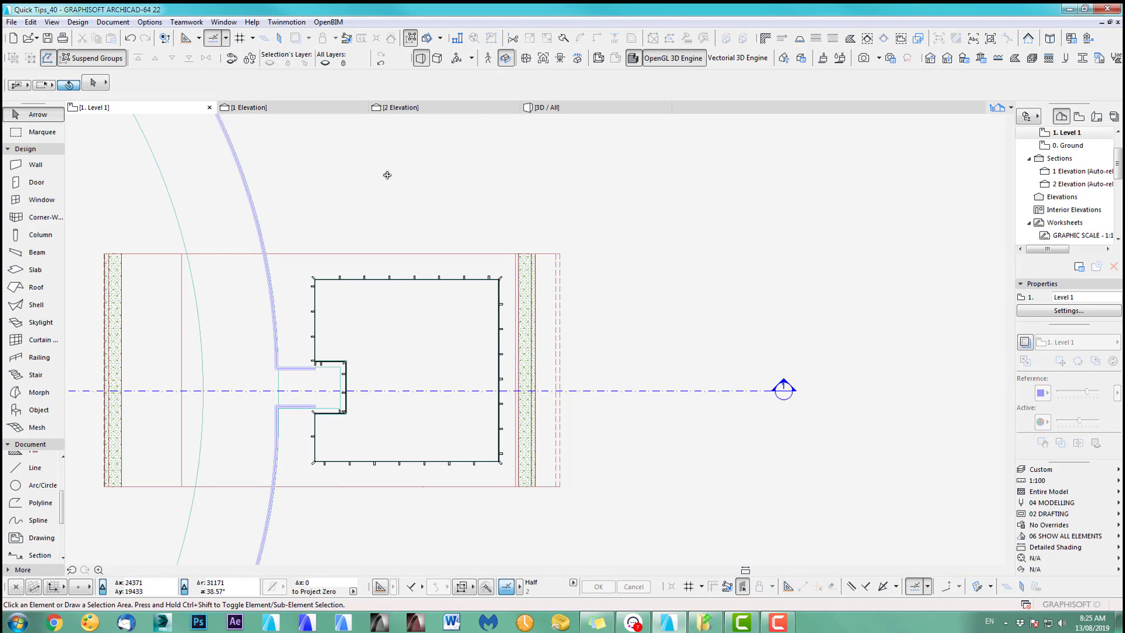
{"action": "scroll", "coordinate": [463, 352], "scroll_direction": "down", "scroll_amount": 3}
{"action": "middle_click_drag", "start_coordinate": [374, 215], "coordinate": [387, 274]}
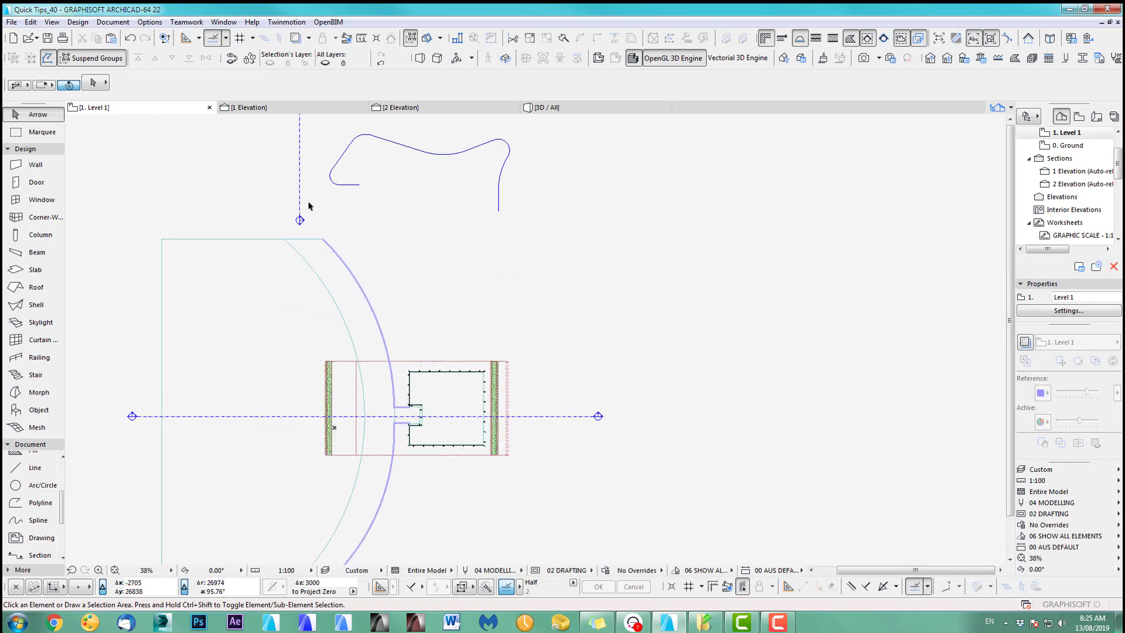
{"action": "left_click", "coordinate": [300, 201]}
{"action": "mouse_move", "coordinate": [299, 200]}
{"action": "left_mouse_down"}
{"action": "mouse_move", "coordinate": [559, 336]}
{"action": "mouse_move", "coordinate": [562, 440]}
{"action": "mouse_move", "coordinate": [543, 445]}
{"action": "left_mouse_up"}
{"action": "scroll", "coordinate": [555, 446], "scroll_direction": "up", "scroll_amount": 2}
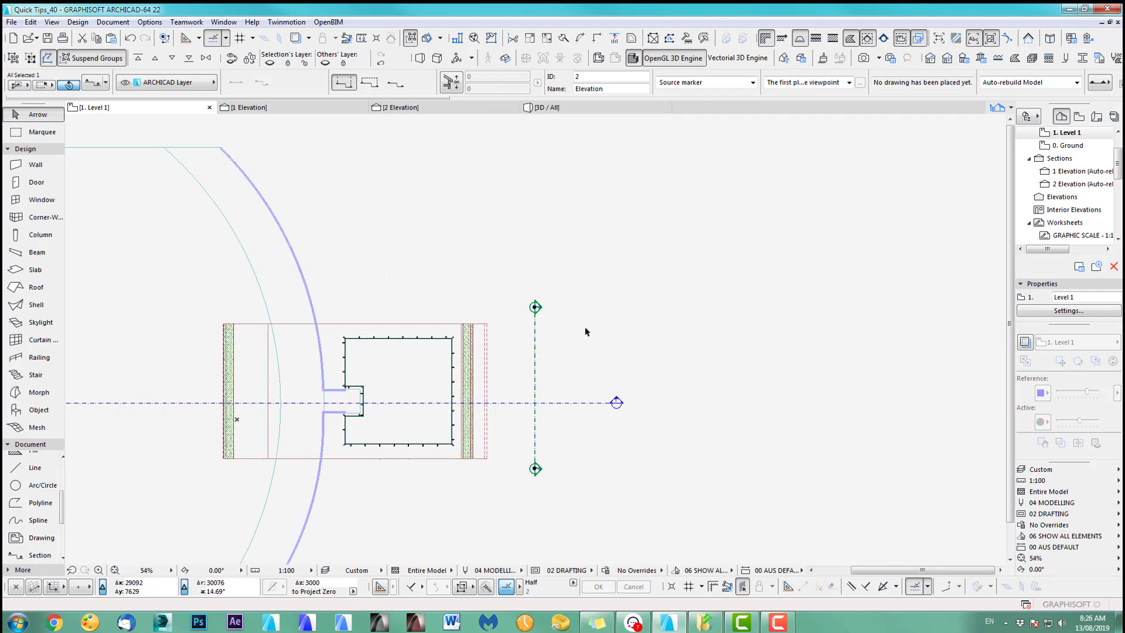
- Rotate the Elevation 2 line 180° to face the roof and extend its lower end past the roof's edge
{"action": "key", "text": "ctrl+e"}
{"action": "left_click", "coordinate": [534, 383]}
{"action": "left_click", "coordinate": [535, 402]}
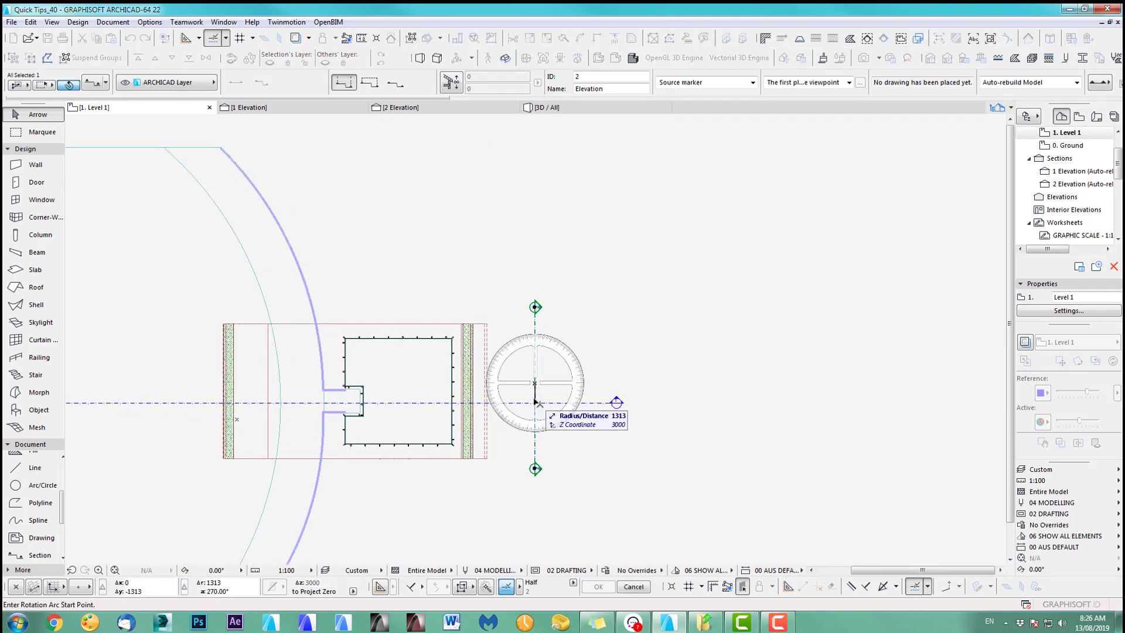
{"action": "left_click", "coordinate": [535, 326]}
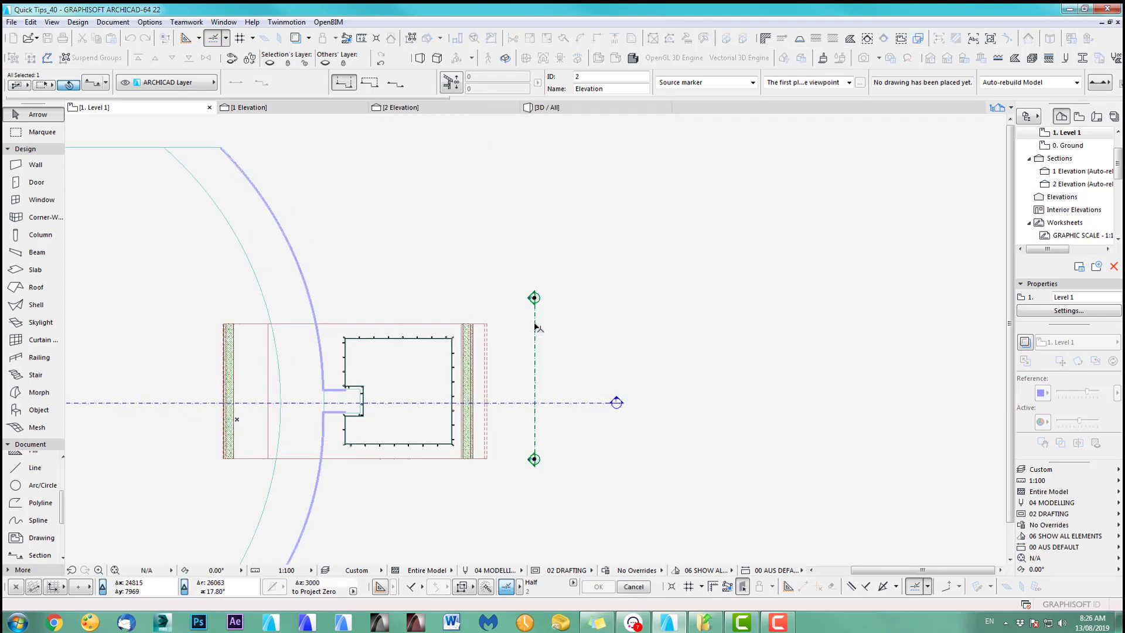
{"action": "left_click", "coordinate": [535, 460]}
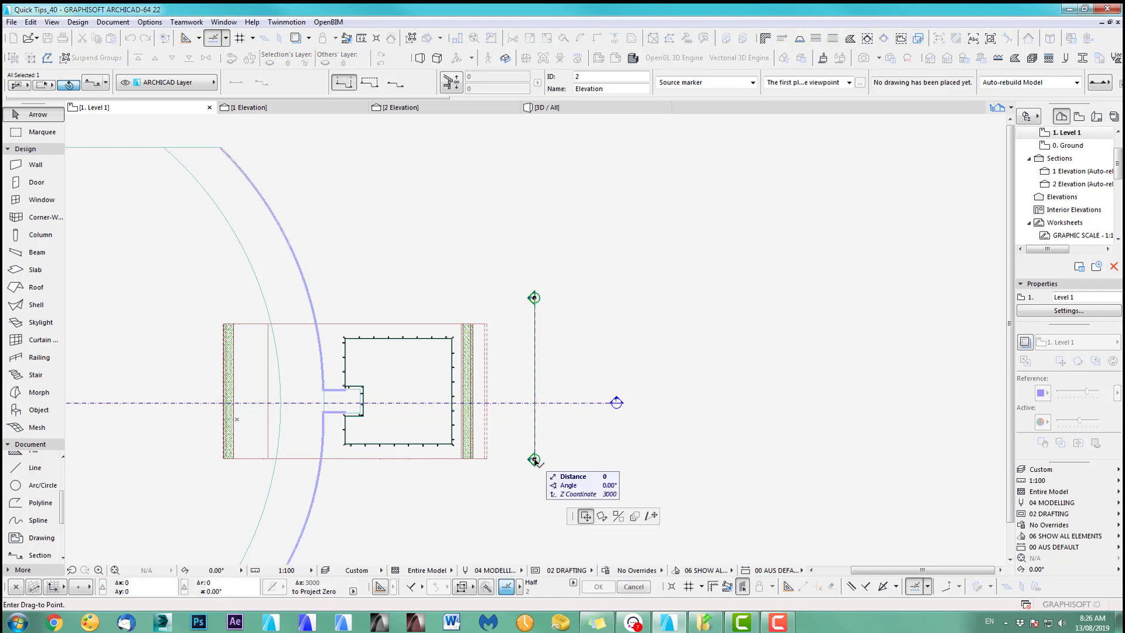
{"action": "left_click", "coordinate": [535, 503]}
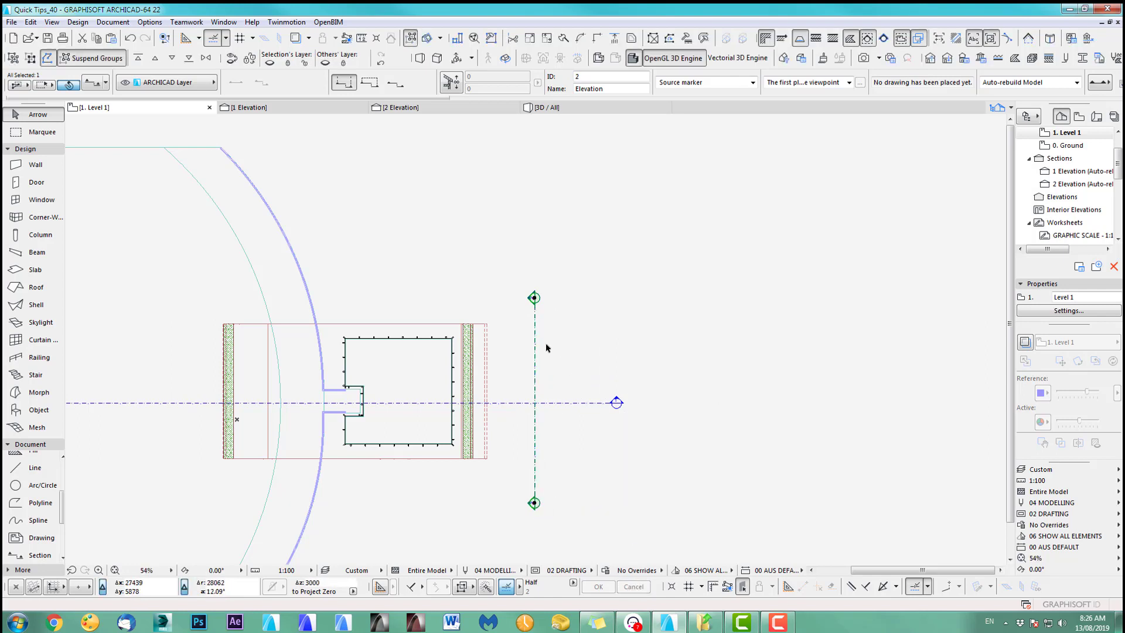
- Open the 2 Elevation view and fit the roof's end wall in view
{"action": "left_click", "coordinate": [411, 108]}
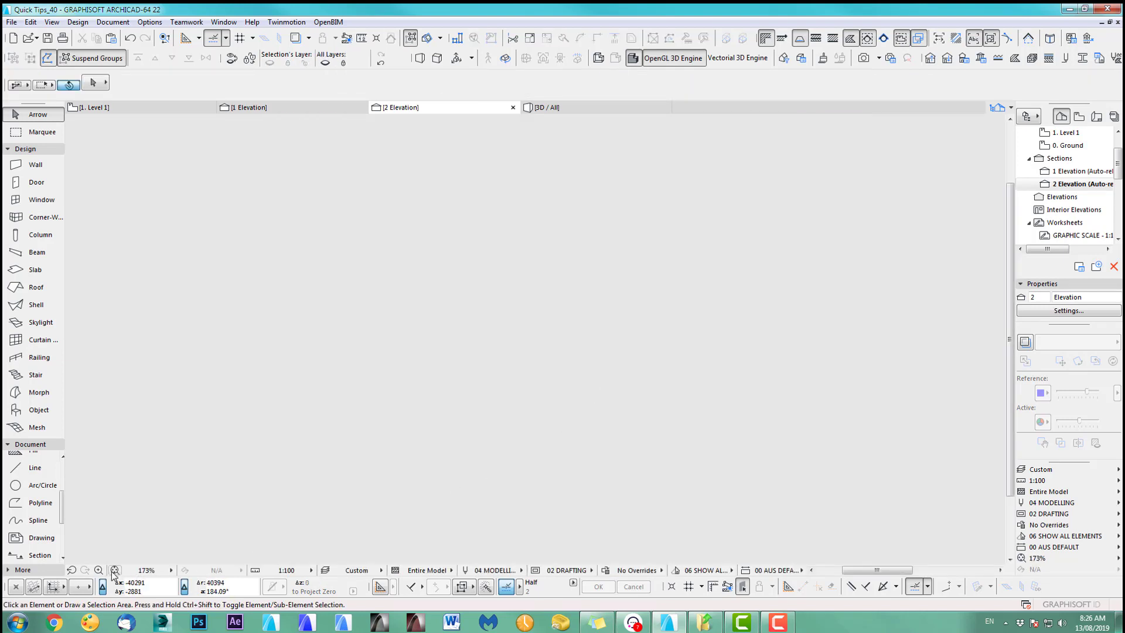
{"action": "left_click", "coordinate": [114, 570]}
{"action": "middle_click_drag", "start_coordinate": [580, 331], "coordinate": [556, 329]}
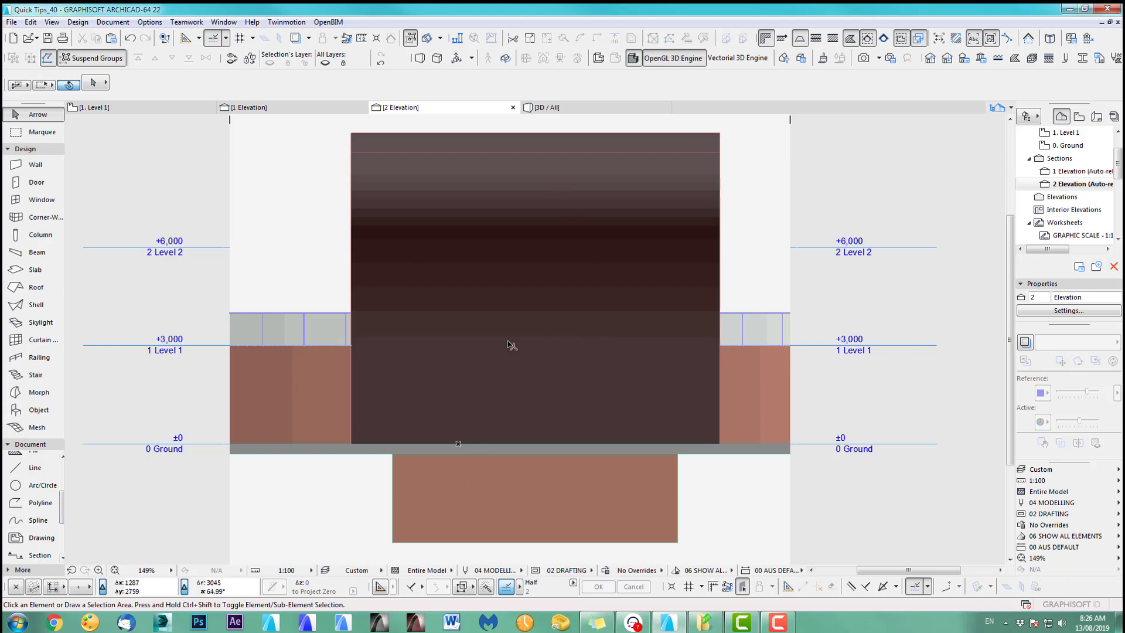
- Draw a polyline door outline about 4200 mm high from the ground on the roof wall and arch its top at about 790 mm radius
{"action": "left_click", "coordinate": [40, 502]}
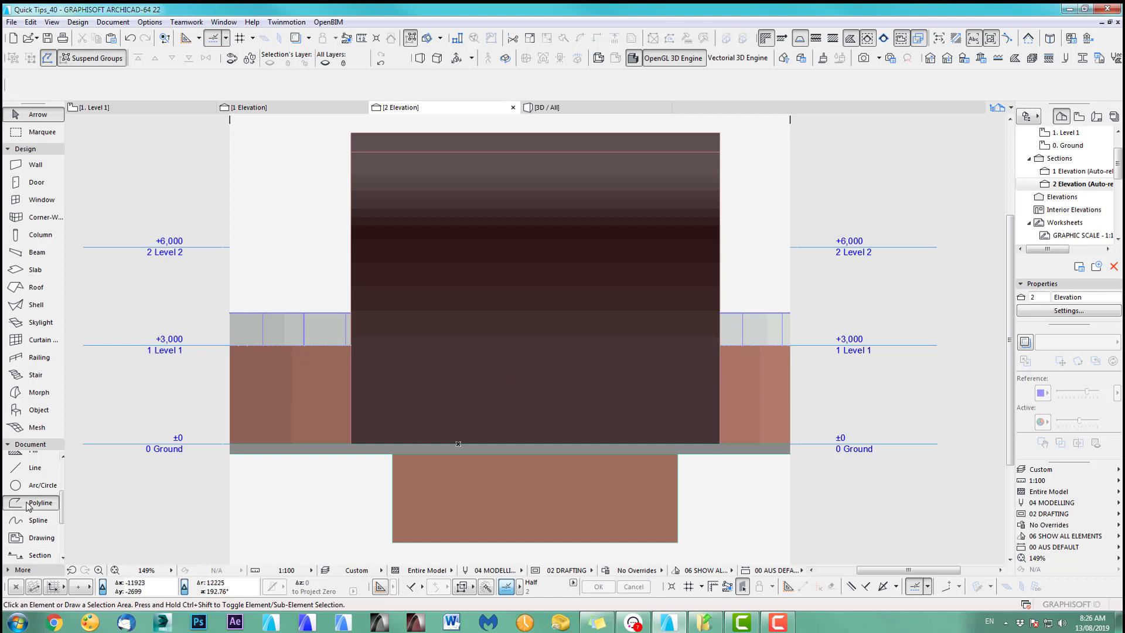
{"action": "left_click", "coordinate": [421, 444]}
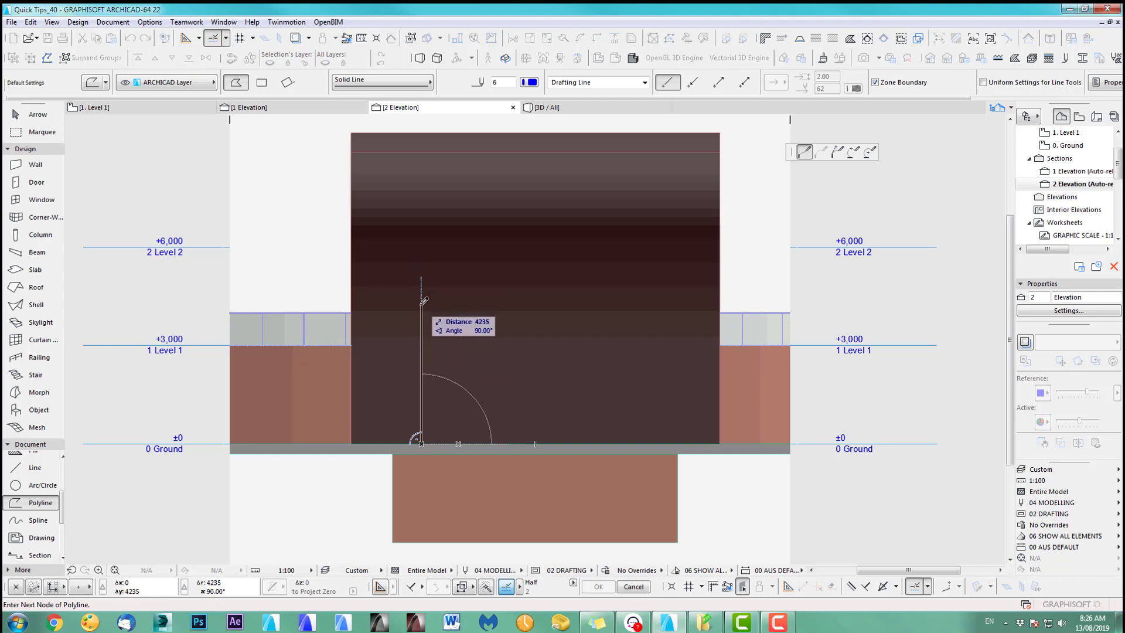
{"action": "left_click", "coordinate": [421, 306]}
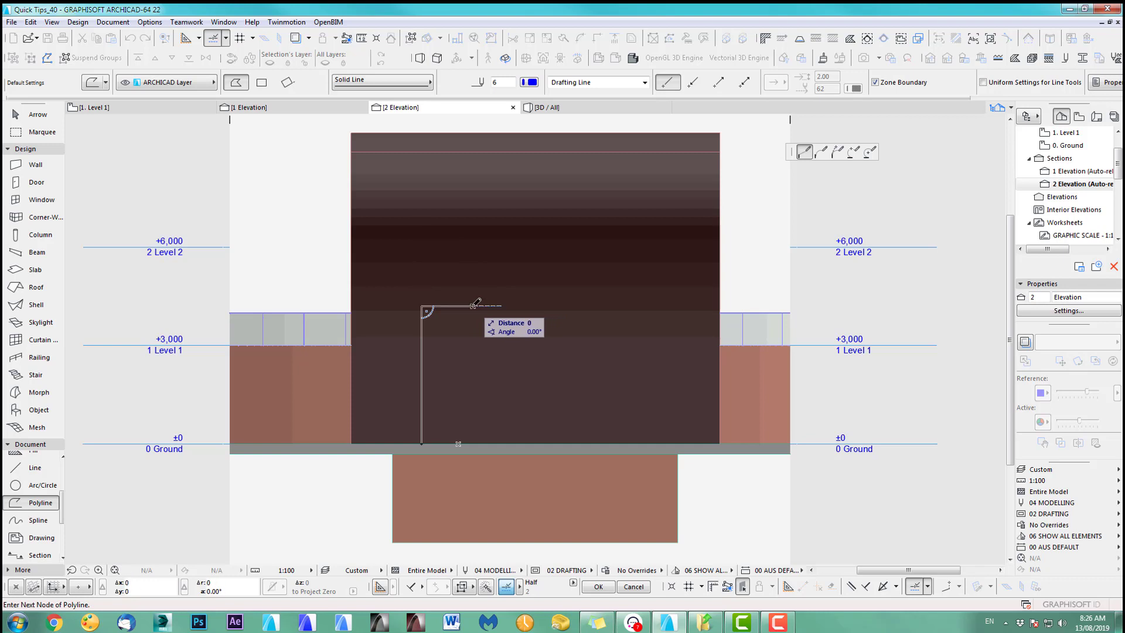
{"action": "left_click", "coordinate": [472, 306]}
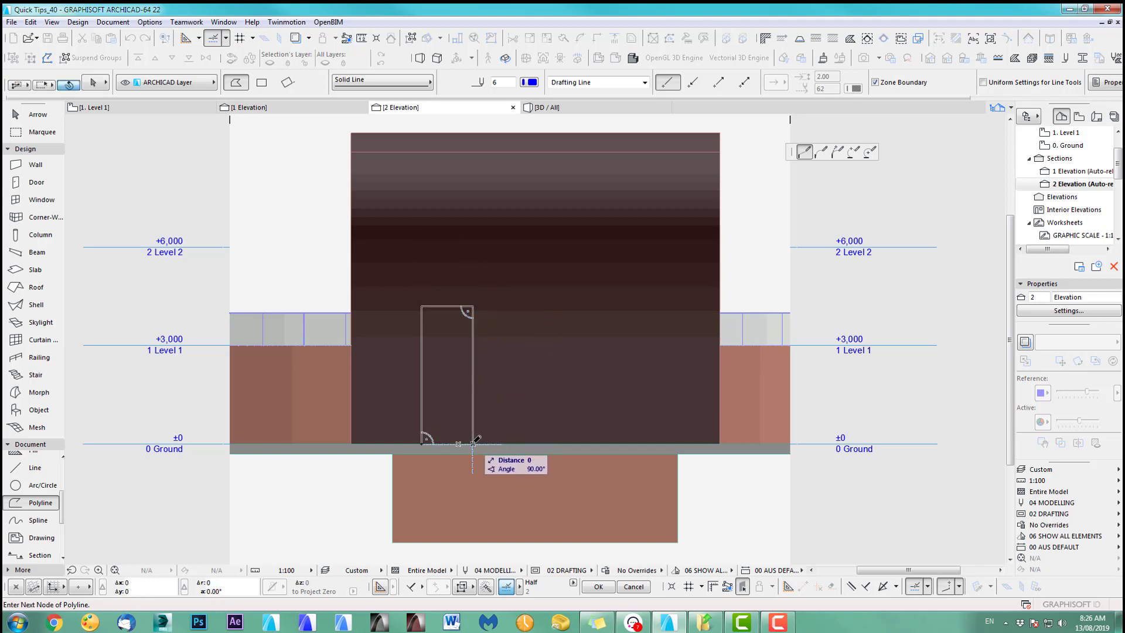
{"action": "double_click", "coordinate": [473, 444]}
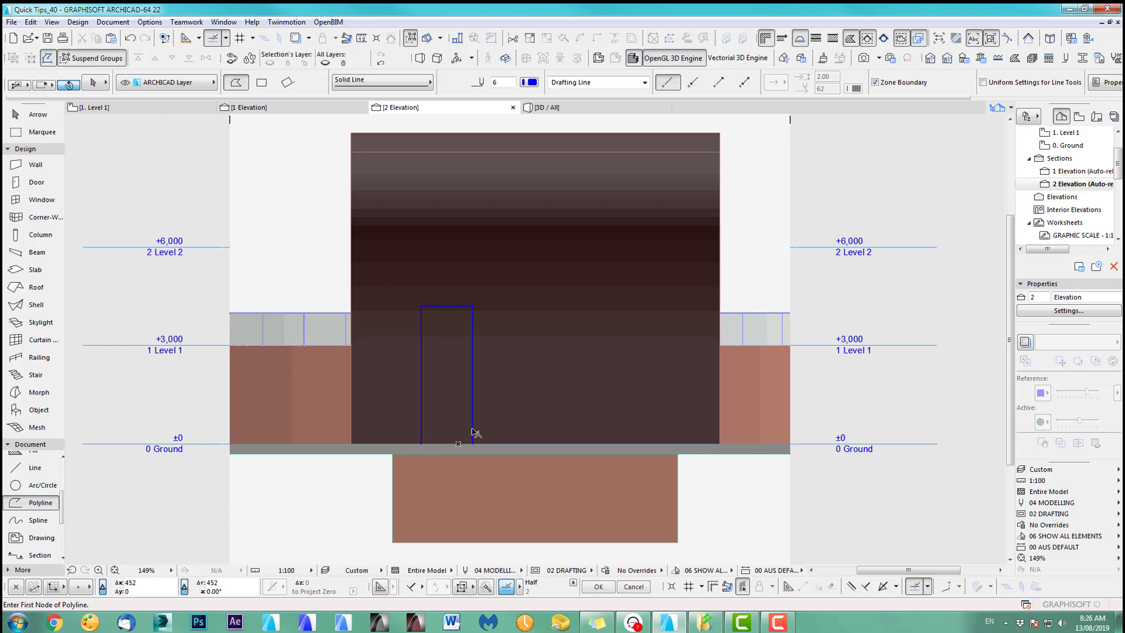
{"action": "left_click", "coordinate": [447, 306], "text": "shift"}
{"action": "left_click", "coordinate": [447, 305]}
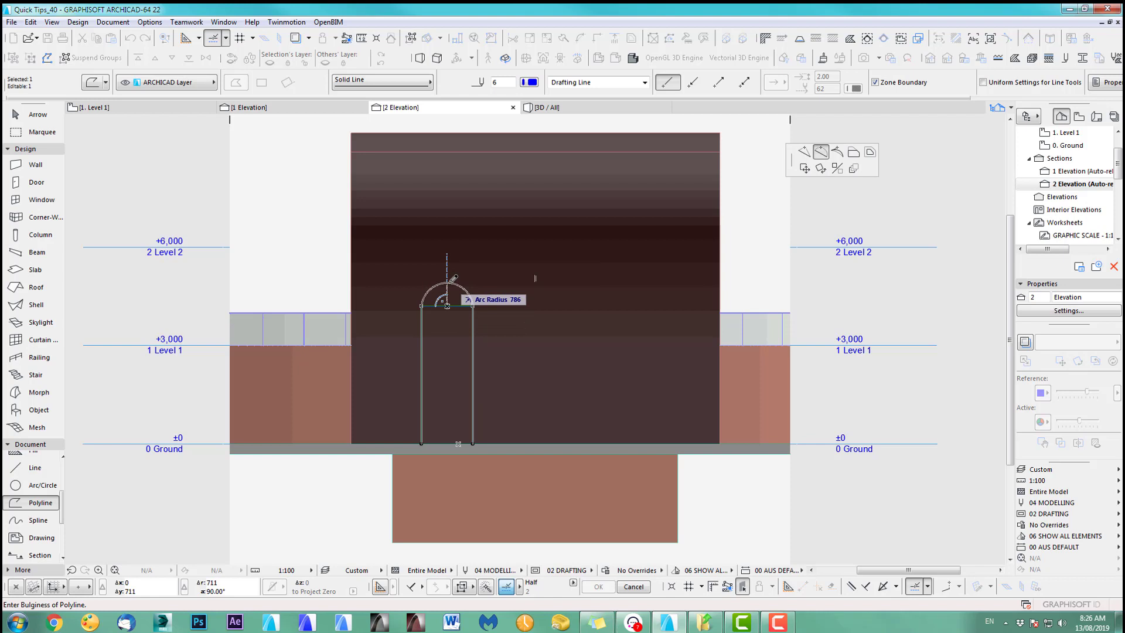
{"action": "left_click", "coordinate": [452, 280]}
- Multiply the arched outline horizontally across the roof wall, distributing 2 copies along the ground line
{"action": "scroll", "coordinate": [518, 361], "scroll_direction": "down", "scroll_amount": 2}
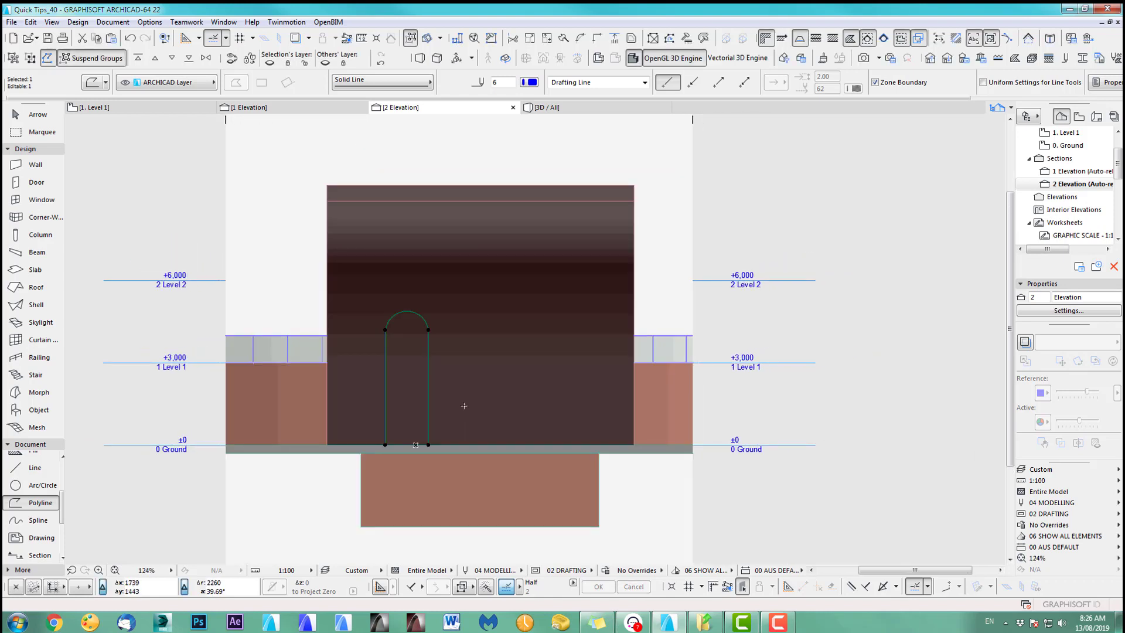
{"action": "key", "text": "ctrl+d"}
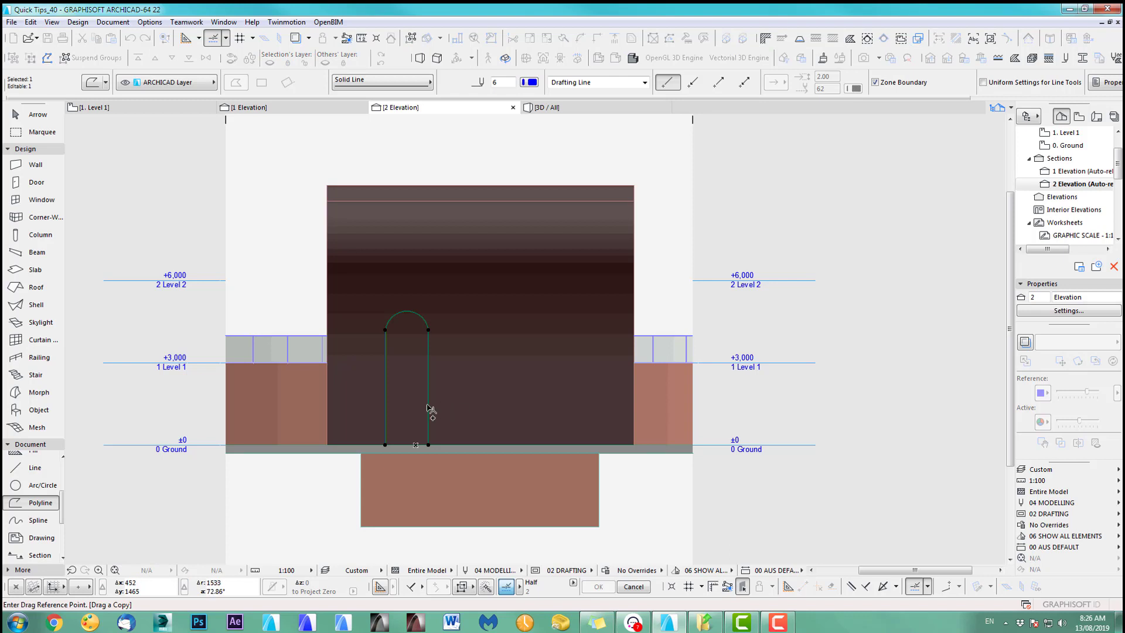
{"action": "key", "text": "Escape"}
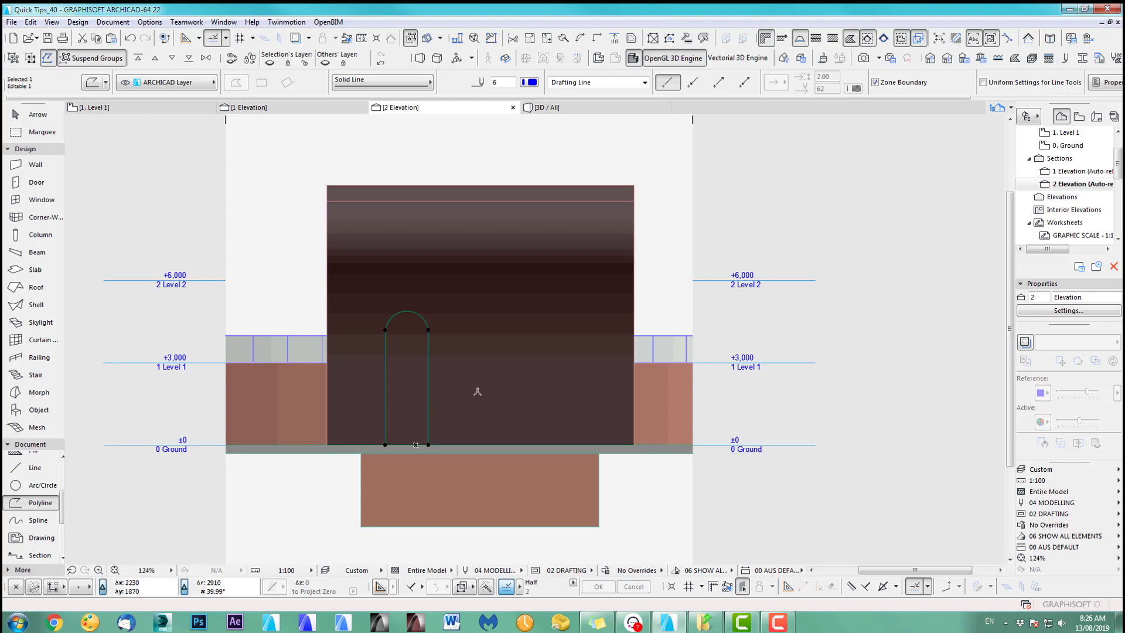
{"action": "key", "text": "ctrl+u"}
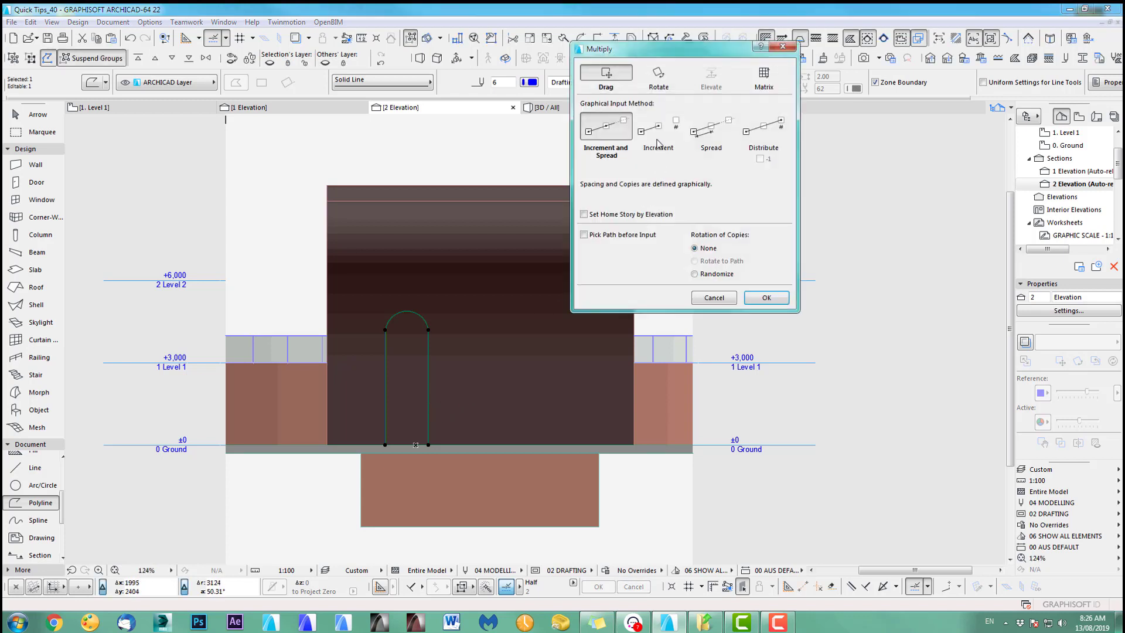
{"action": "left_click", "coordinate": [767, 131]}
{"action": "double_click", "coordinate": [702, 182]}
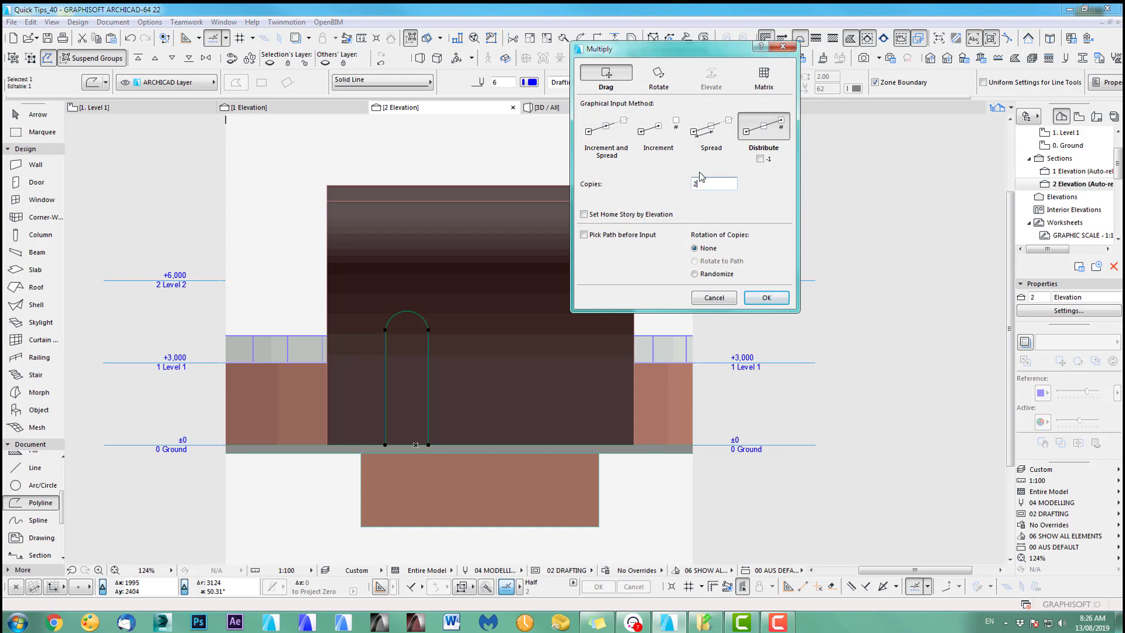
{"action": "key", "text": "Return"}
{"action": "left_click", "coordinate": [429, 403]}
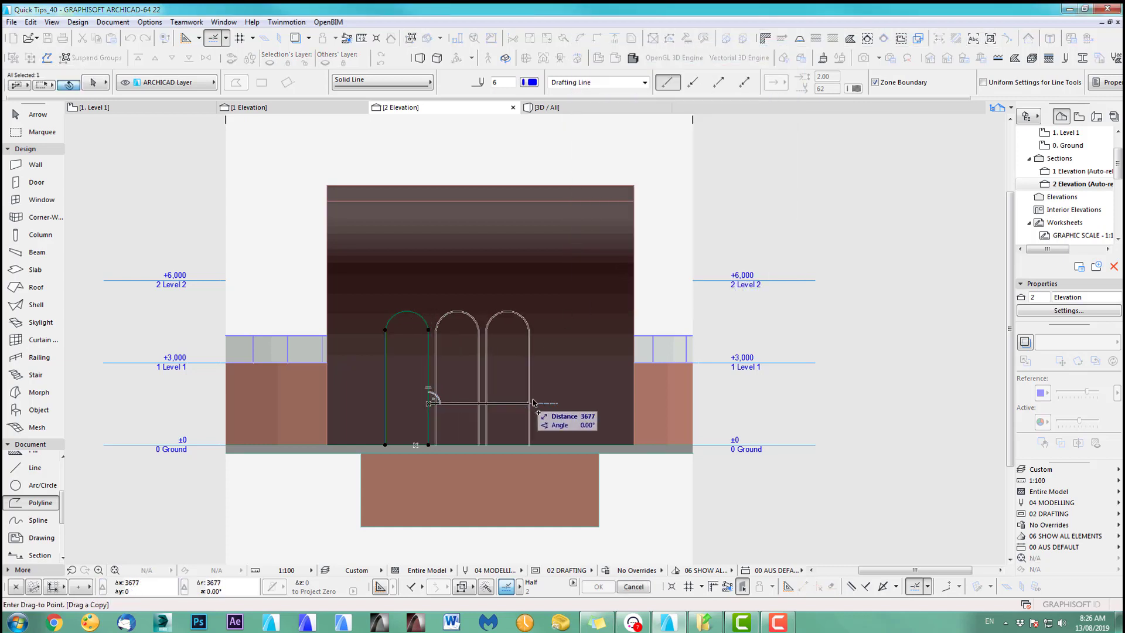
{"action": "left_click", "coordinate": [575, 403]}
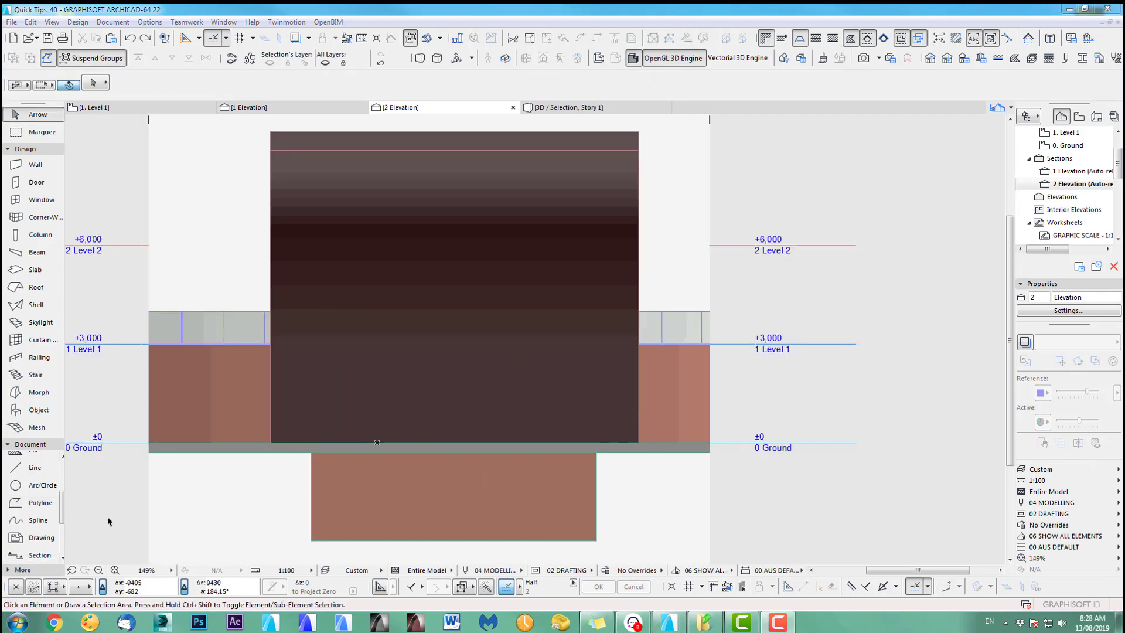
- Draw a three-sided polyline, about 4400 mm high and 1420 mm wide, rising from the ground near one edge of the roof wall
{"action": "left_click", "coordinate": [34, 505]}
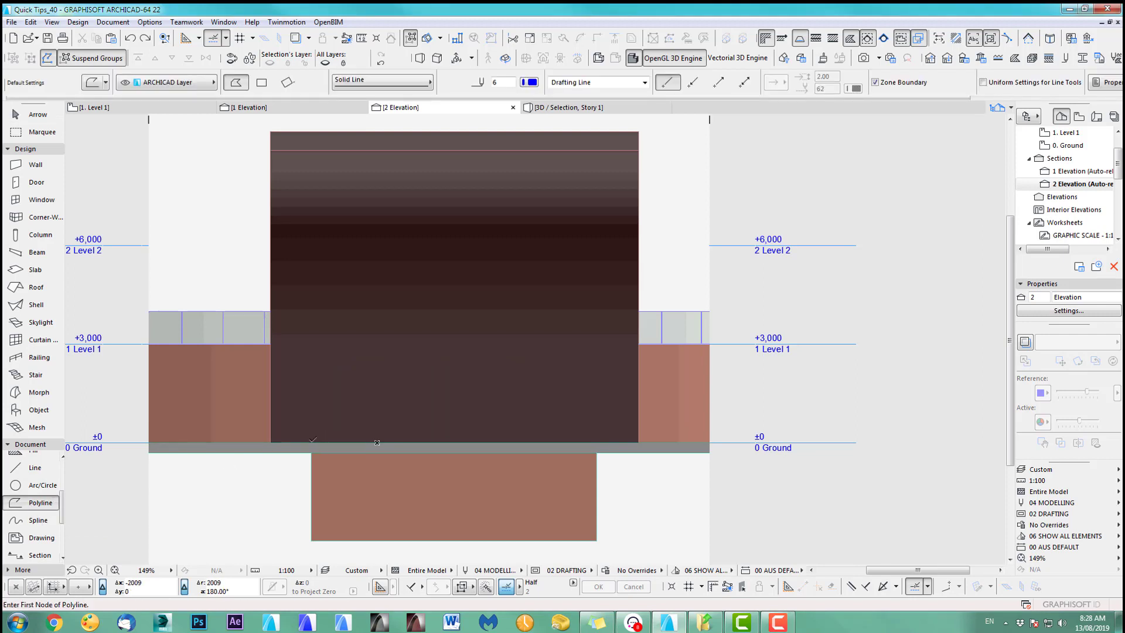
{"action": "left_click", "coordinate": [318, 442]}
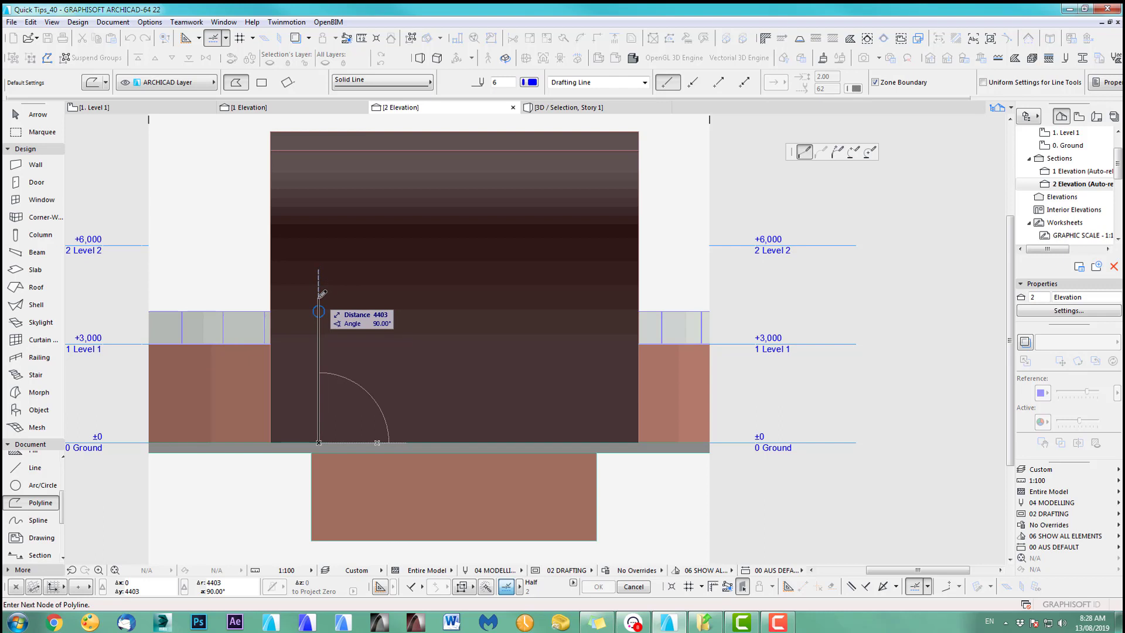
{"action": "left_click", "coordinate": [318, 298]}
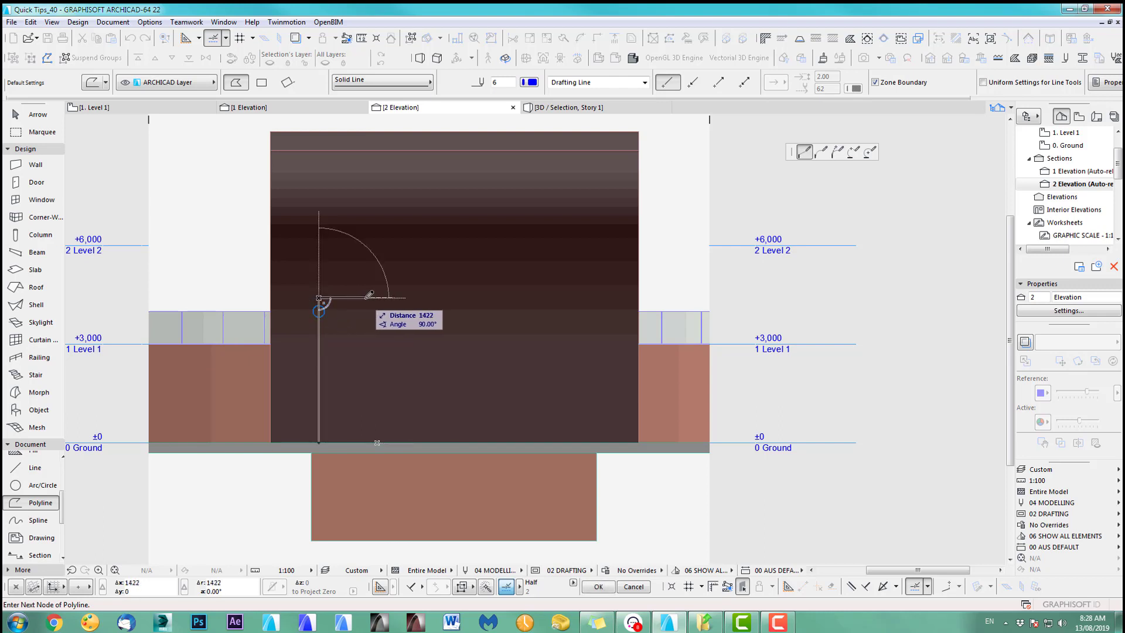
{"action": "left_click", "coordinate": [365, 299]}
{"action": "left_click", "coordinate": [365, 443]}
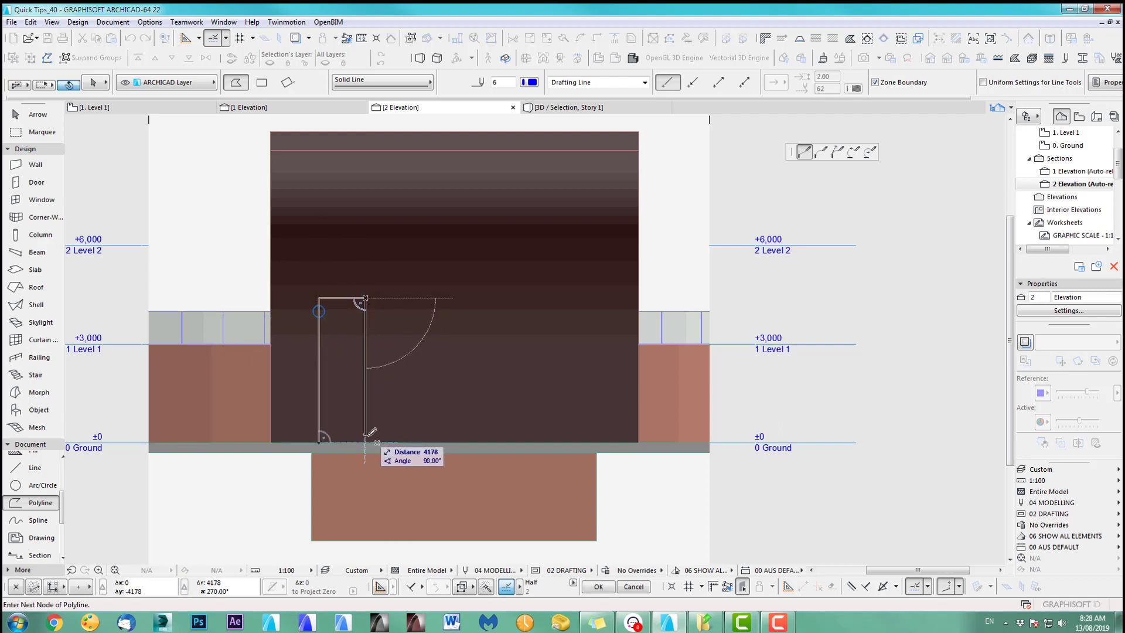
{"action": "double_click", "coordinate": [367, 441]}
- Curve the top edge of the polyline outward into an arch with a radius of about 715 mm
{"action": "scroll", "coordinate": [343, 311], "scroll_direction": "up", "scroll_amount": 3}
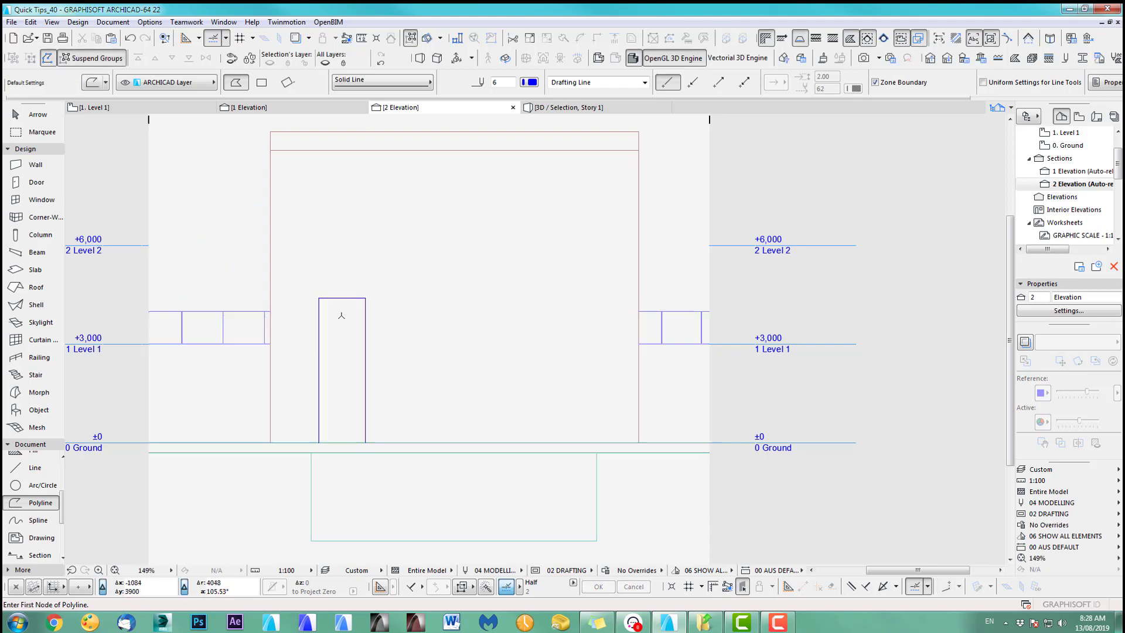
{"action": "left_click", "coordinate": [346, 286]}
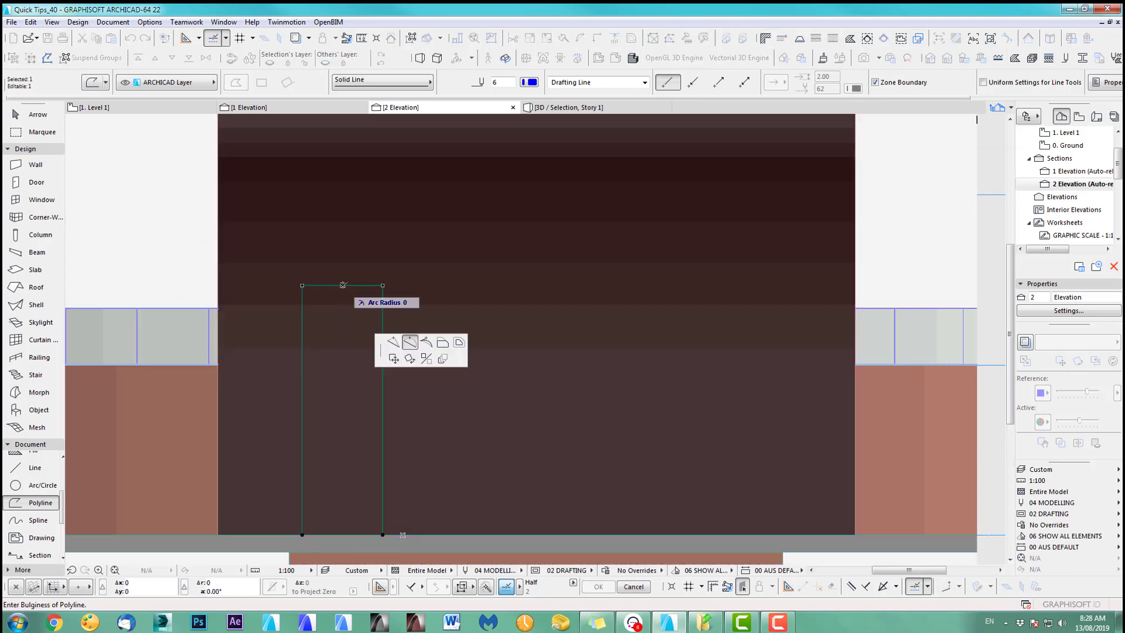
{"action": "left_click", "coordinate": [410, 342]}
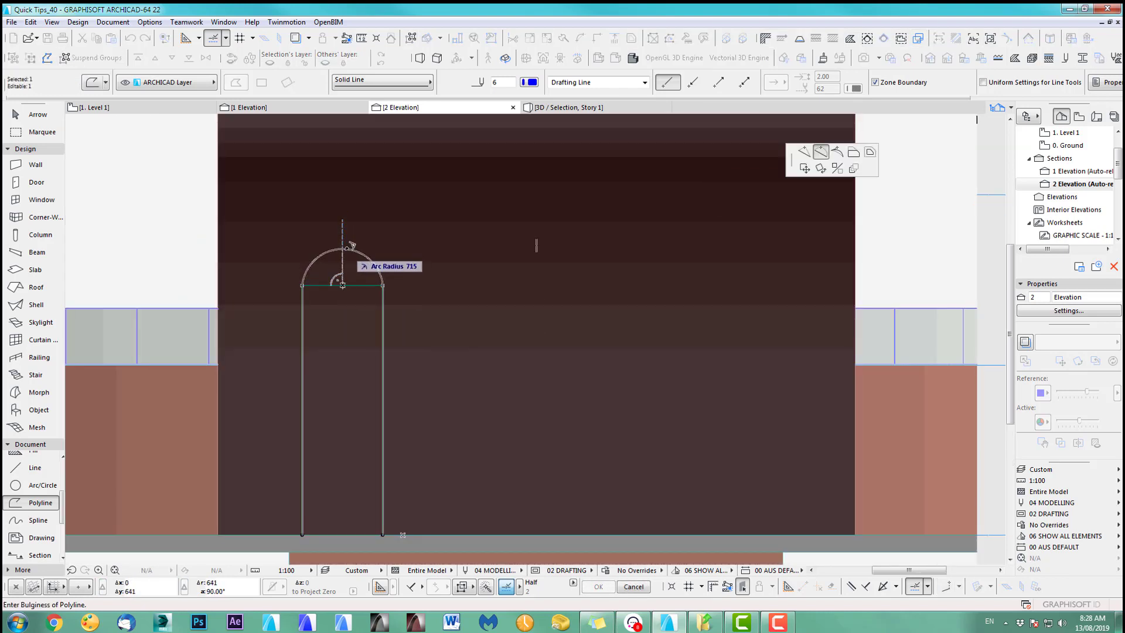
{"action": "left_click", "coordinate": [347, 250]}
- Bow both vertical sides of the arched outline inward by about 260 mm to give it a waisted shape
{"action": "scroll", "coordinate": [369, 392], "scroll_direction": "down", "scroll_amount": 2}
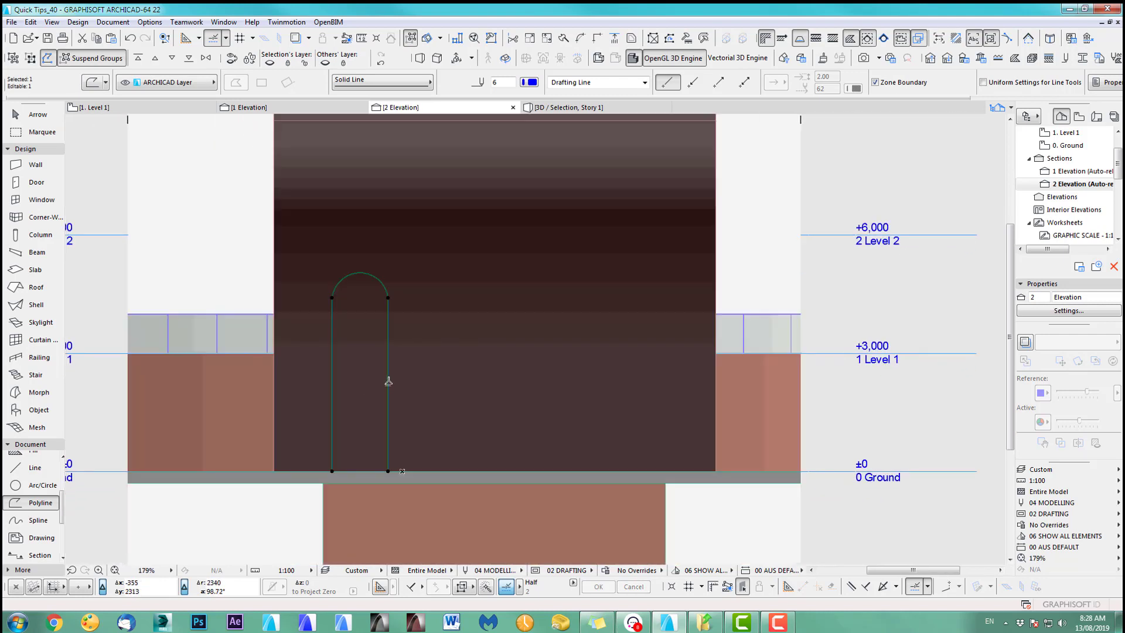
{"action": "left_click", "coordinate": [388, 382]}
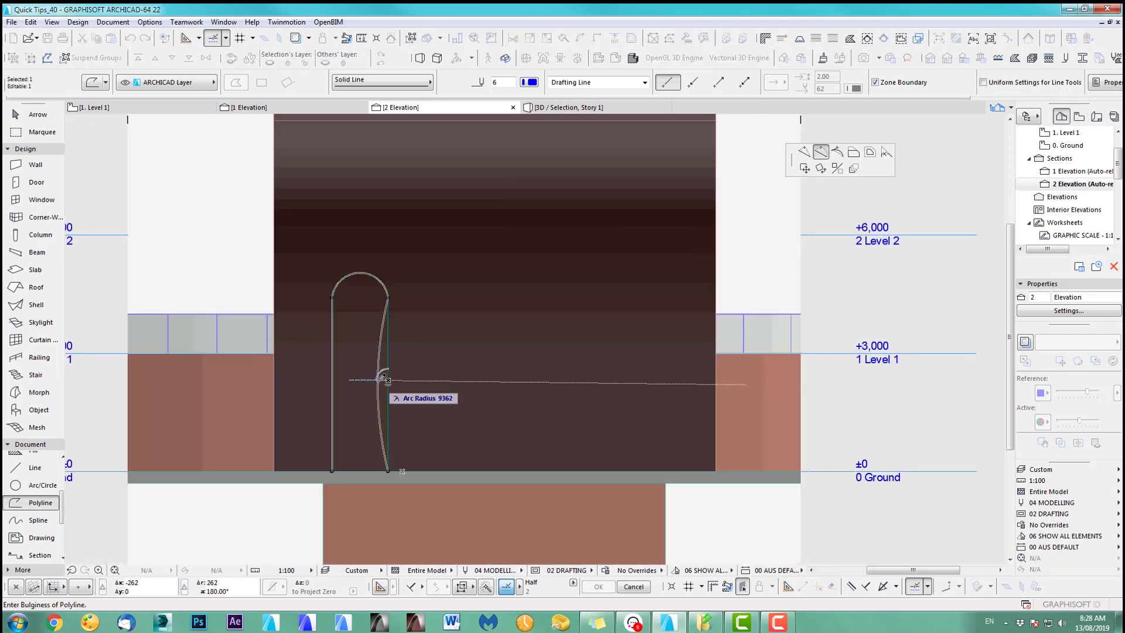
{"action": "left_click", "coordinate": [377, 383]}
{"action": "left_click", "coordinate": [333, 384]}
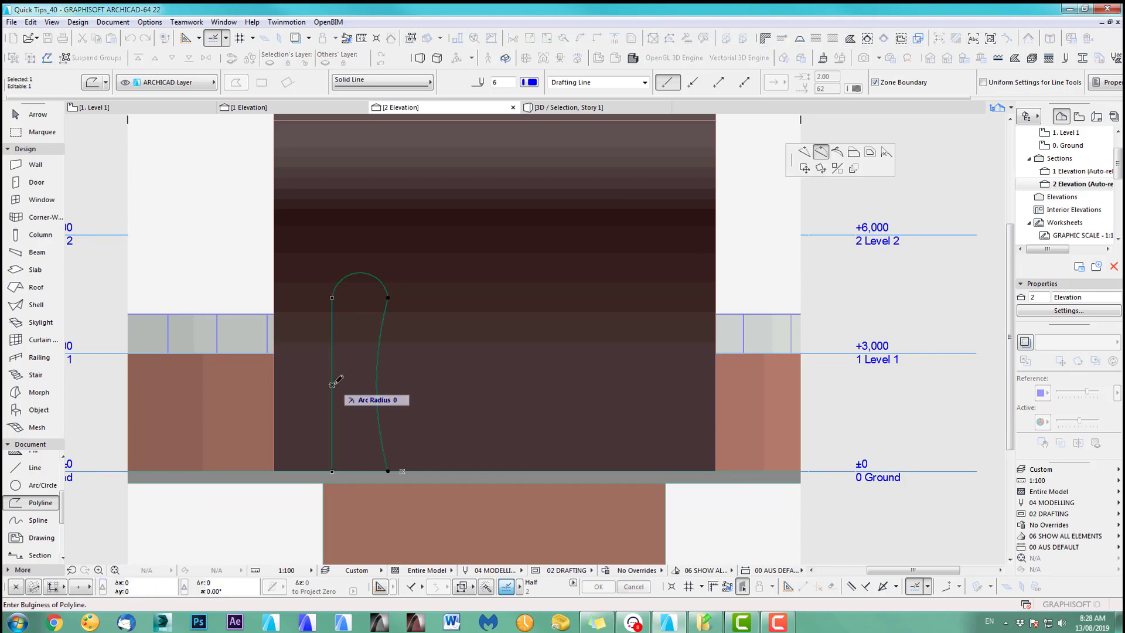
{"action": "left_click", "coordinate": [346, 384]}
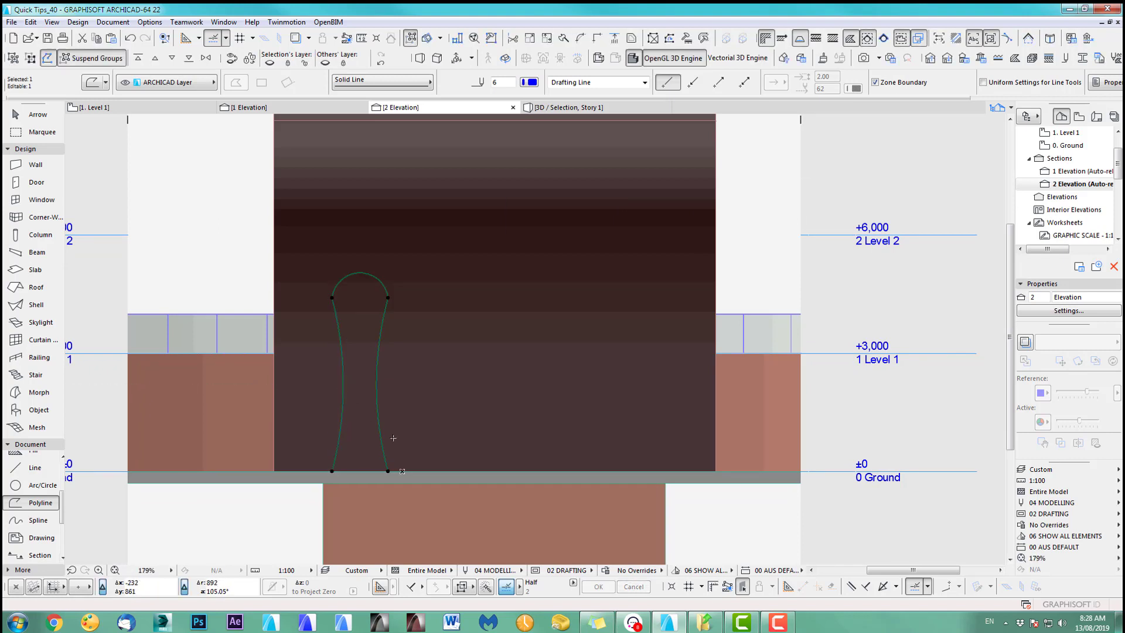
- Multiply the waisted outline horizontally with 2 distributed copies, spacing three outlines evenly across the roof wall
{"action": "scroll", "coordinate": [390, 437], "scroll_direction": "down", "scroll_amount": 2}
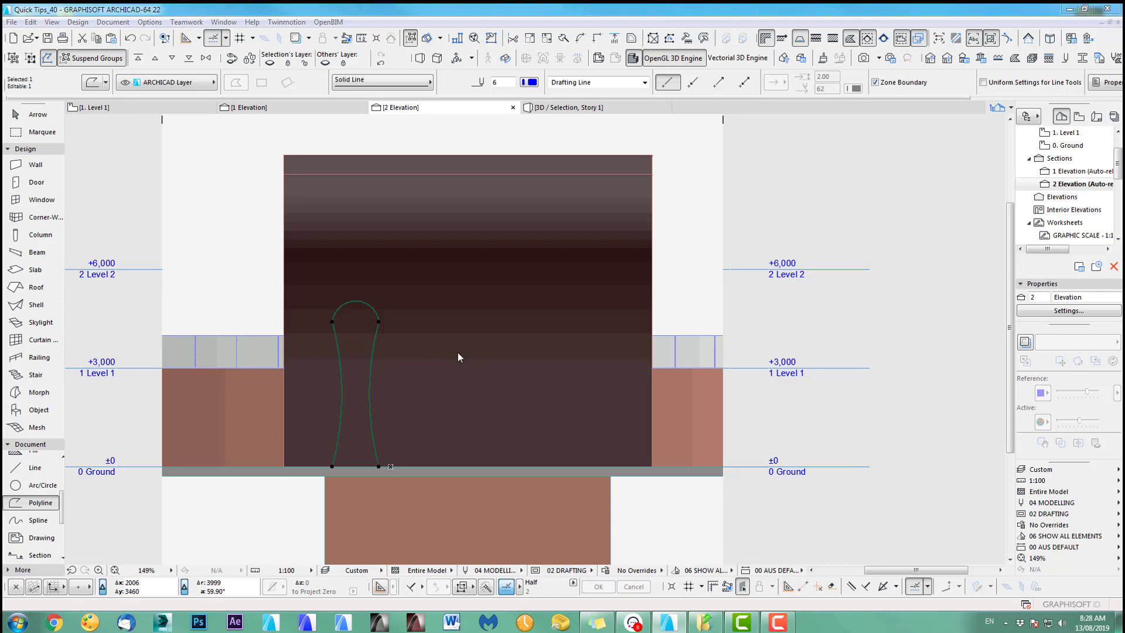
{"action": "key", "text": "ctrl+u"}
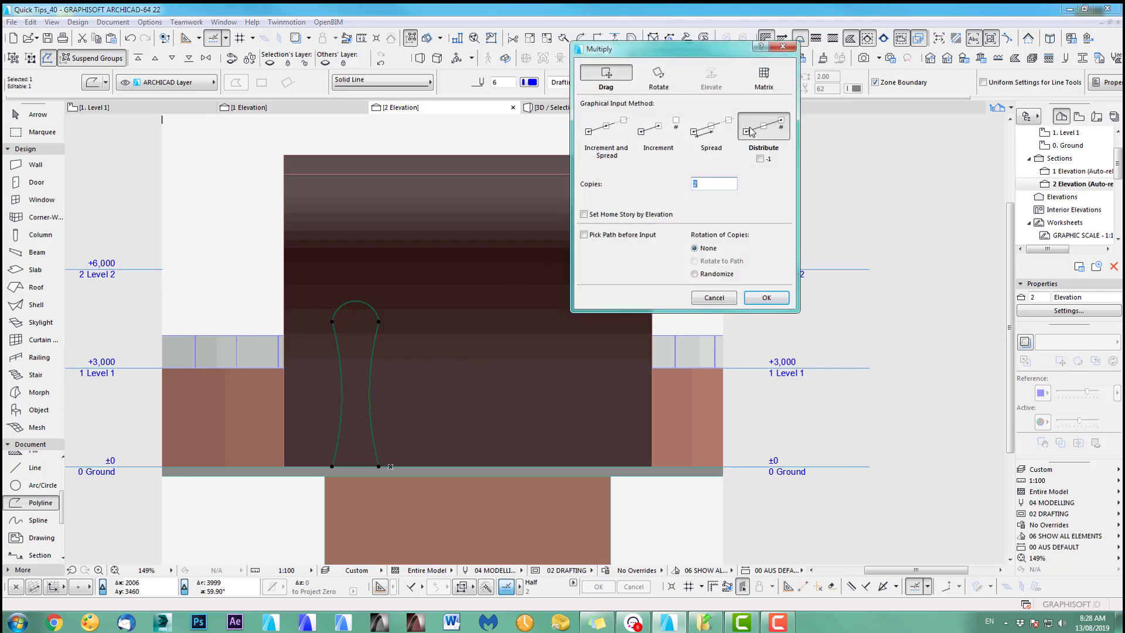
{"action": "left_click", "coordinate": [767, 297]}
{"action": "left_click", "coordinate": [411, 407]}
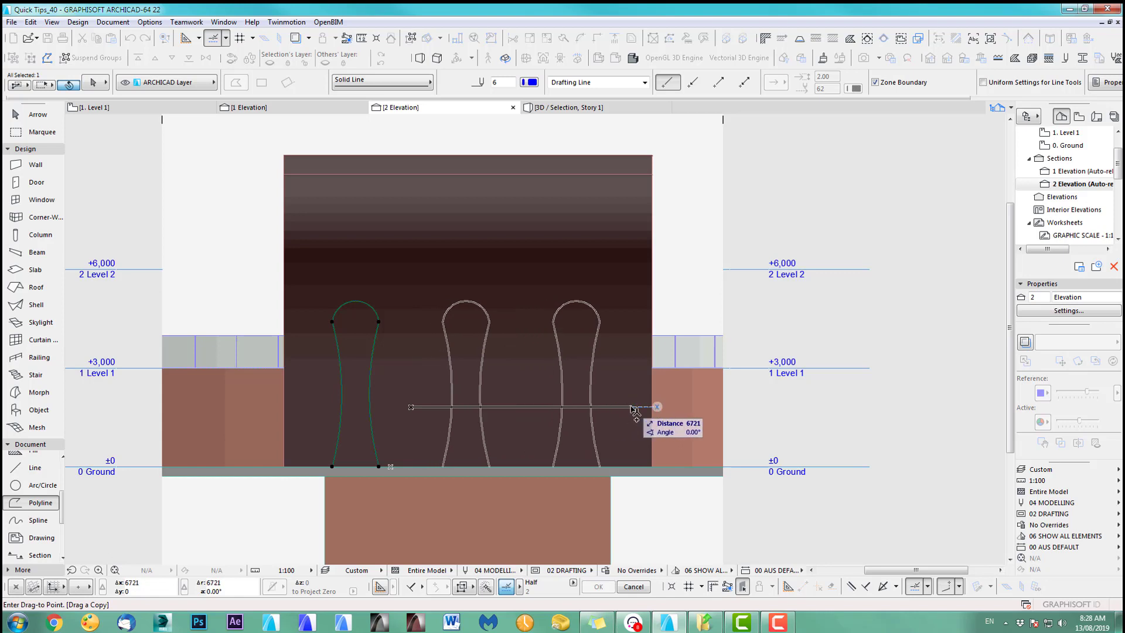
{"action": "left_click", "coordinate": [627, 407]}
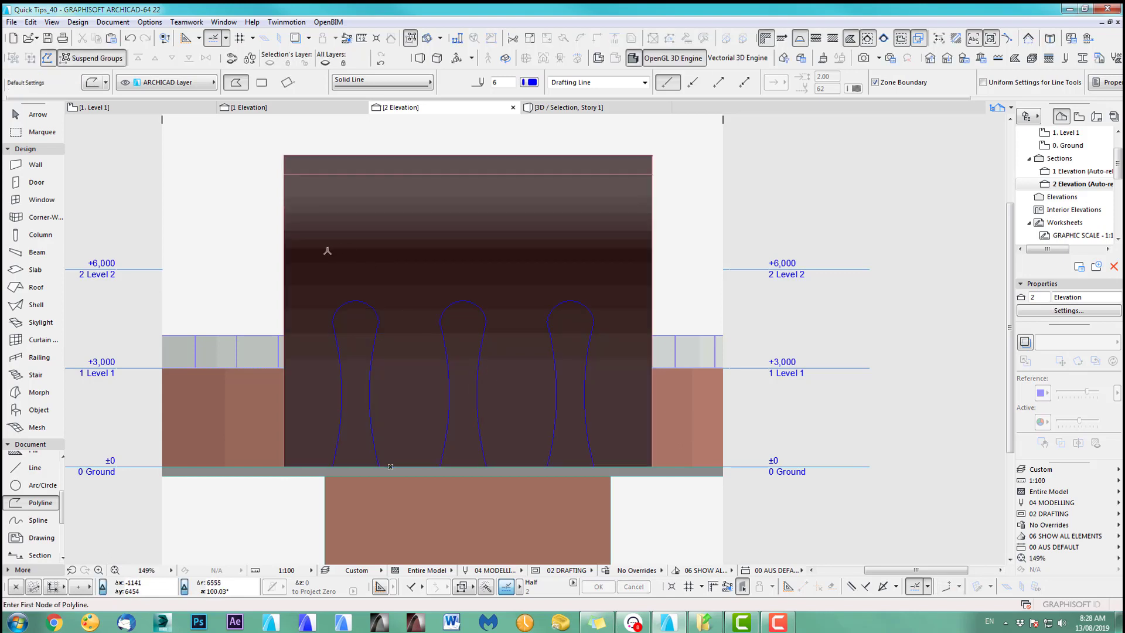
- Create a hole in the roof shell that follows the first waisted outline nearest the wall's edge
{"action": "left_click", "coordinate": [297, 283], "text": "shift"}
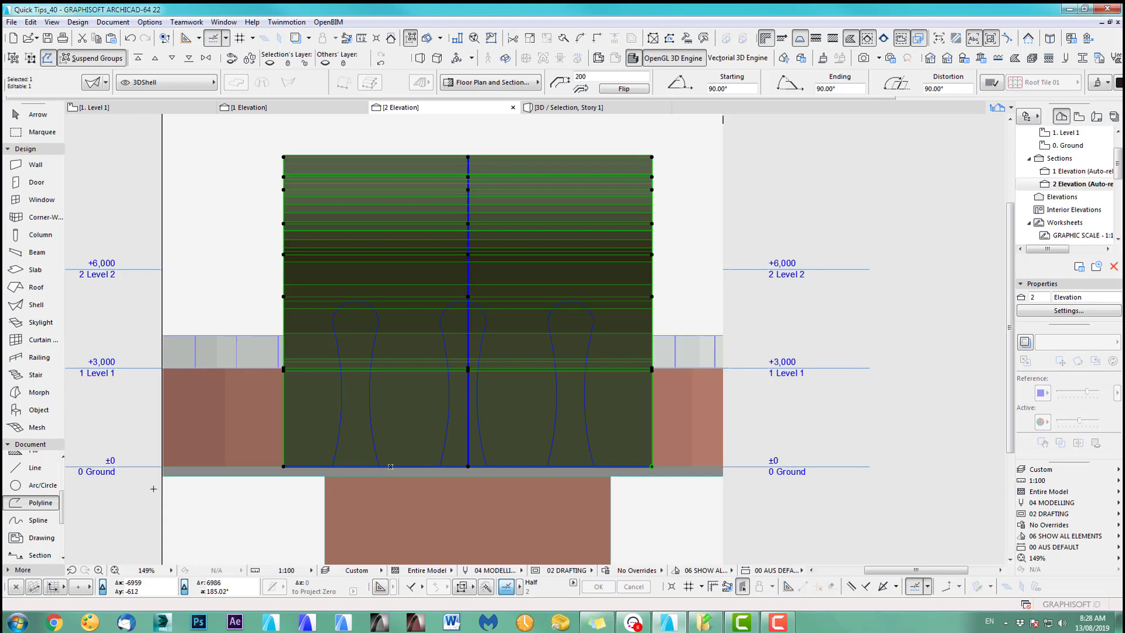
{"action": "right_click", "coordinate": [226, 263]}
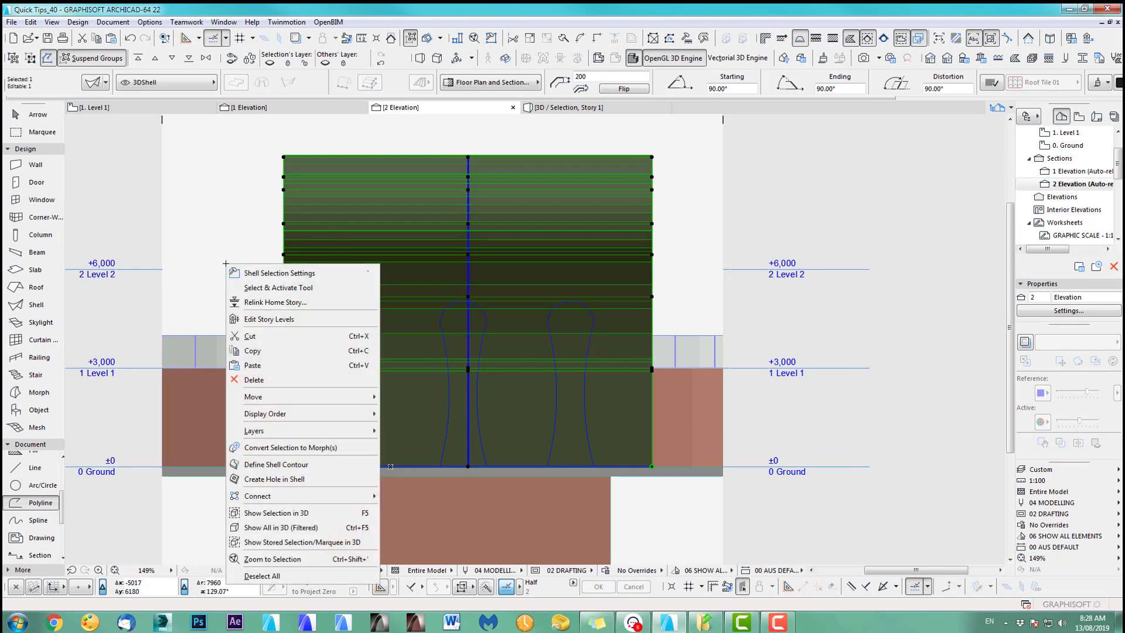
{"action": "left_click", "coordinate": [270, 481]}
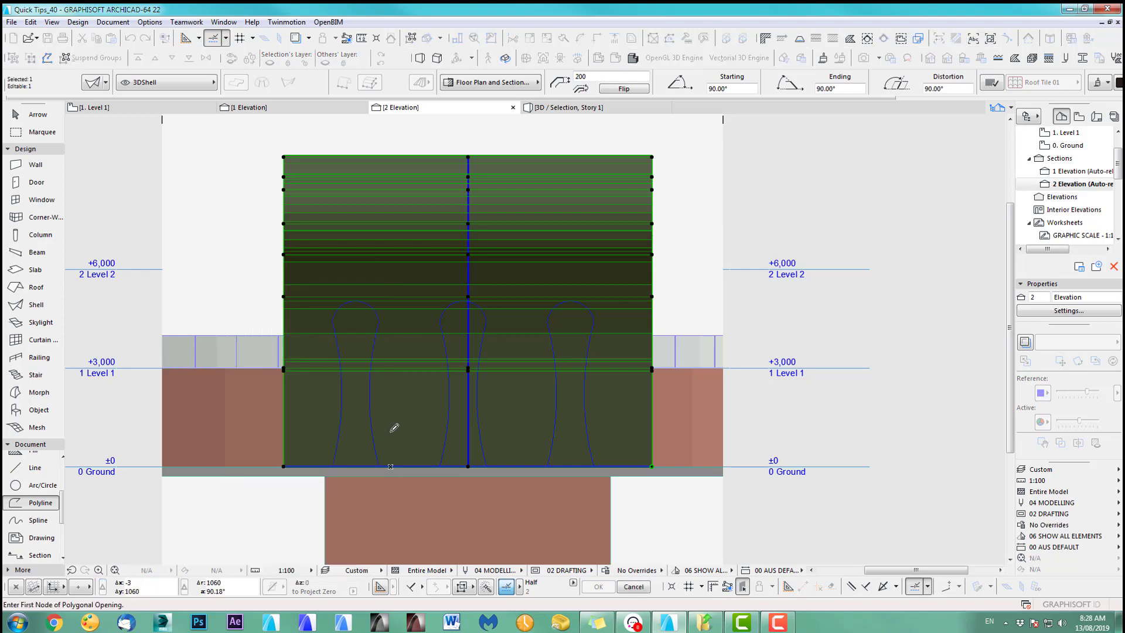
{"action": "left_click", "coordinate": [374, 417]}
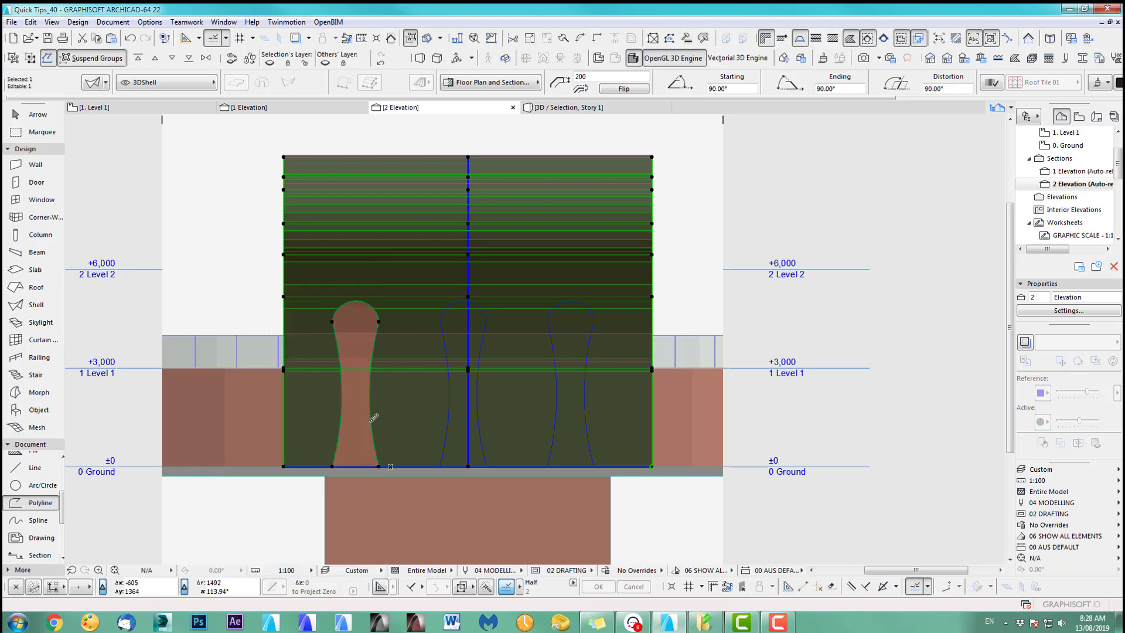
- Create two more holes in the outer roof shell that follow the middle and last waisted outlines
{"action": "right_click", "coordinate": [233, 283]}
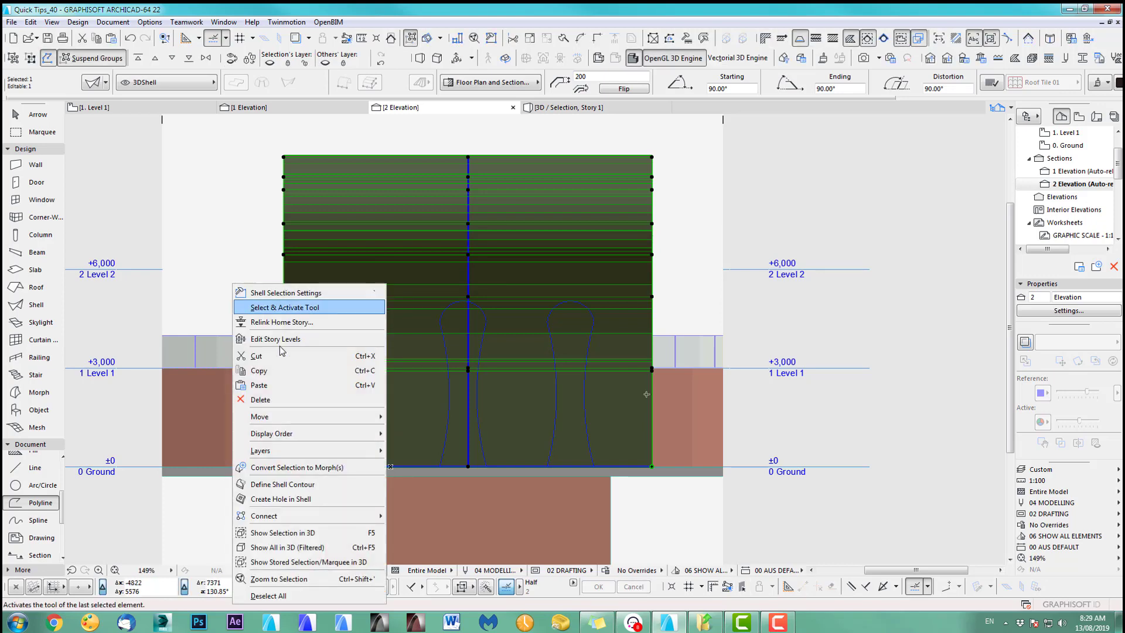
{"action": "left_click", "coordinate": [276, 499]}
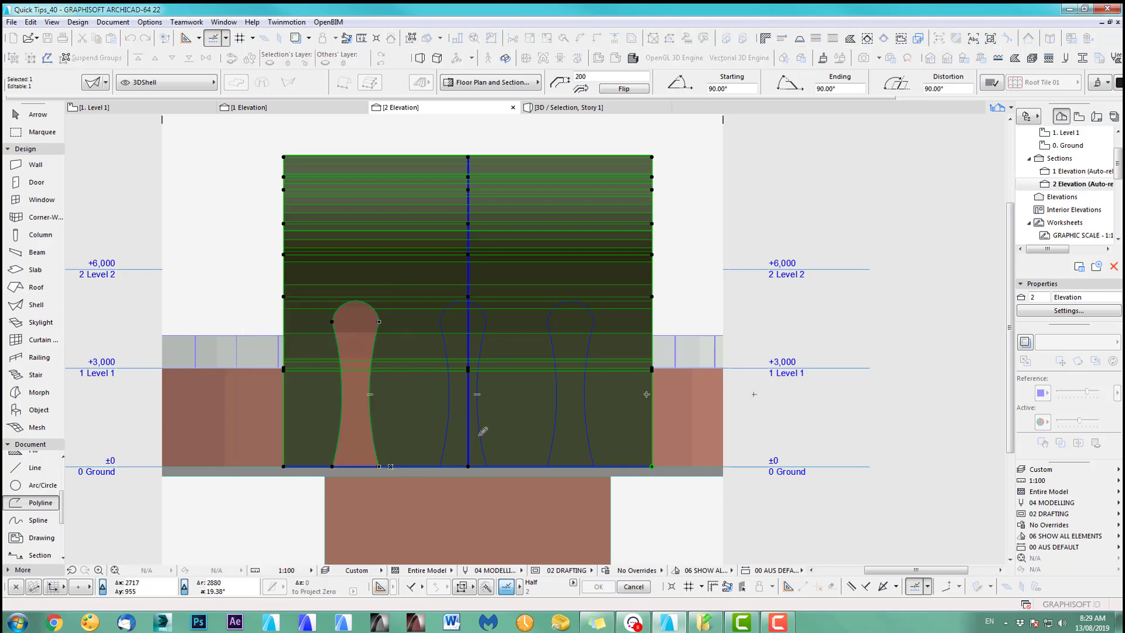
{"action": "left_click", "coordinate": [483, 431]}
{"action": "right_click", "coordinate": [685, 295]}
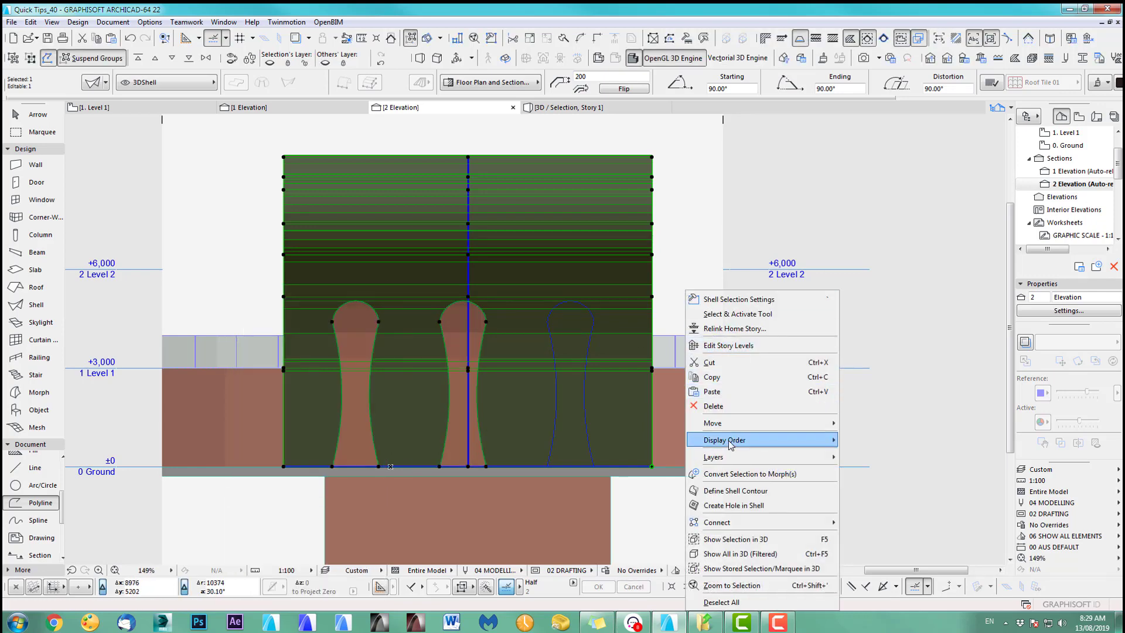
{"action": "left_click", "coordinate": [723, 507]}
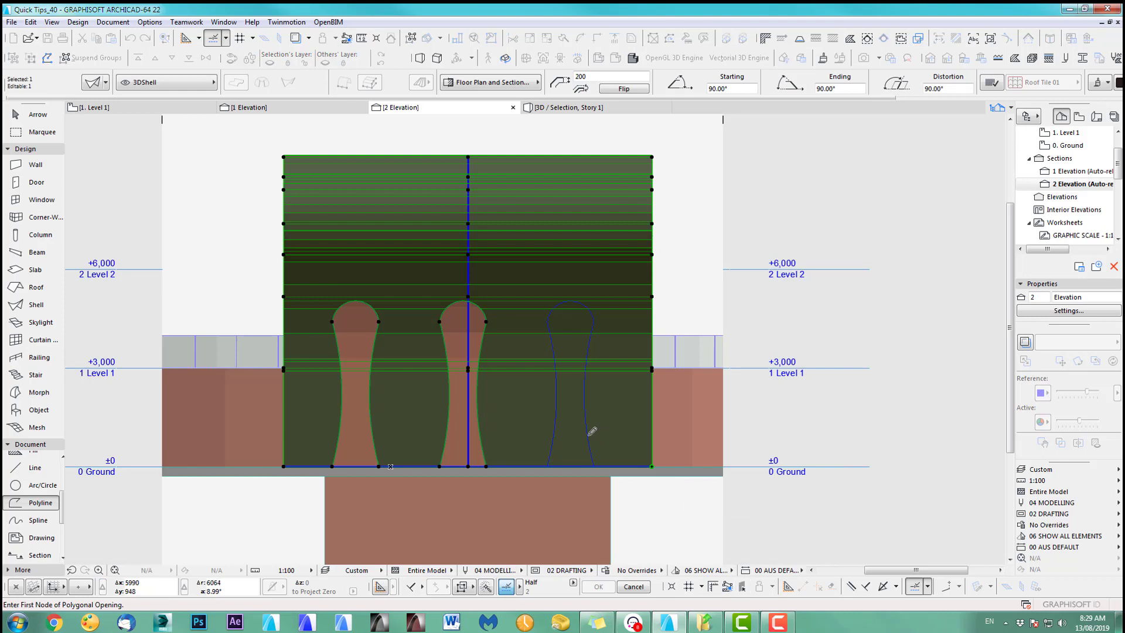
{"action": "left_click", "coordinate": [592, 431]}
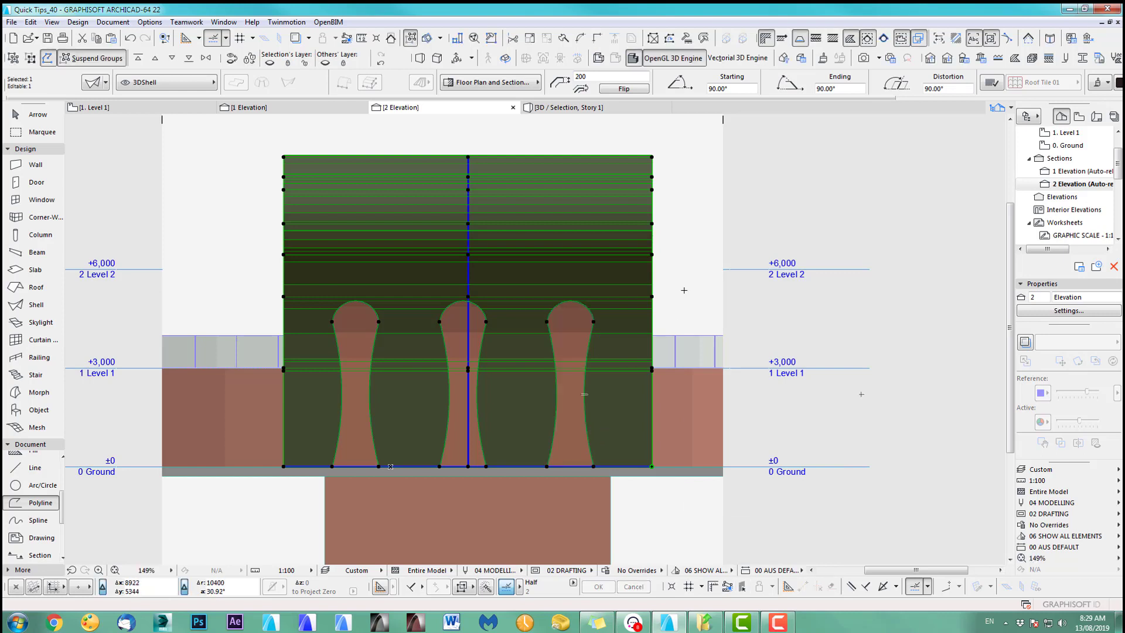
- Inspect the arched openings of the outer shell on its own in 3D and return to the 2 Elevation view
{"action": "key", "text": "F5"}
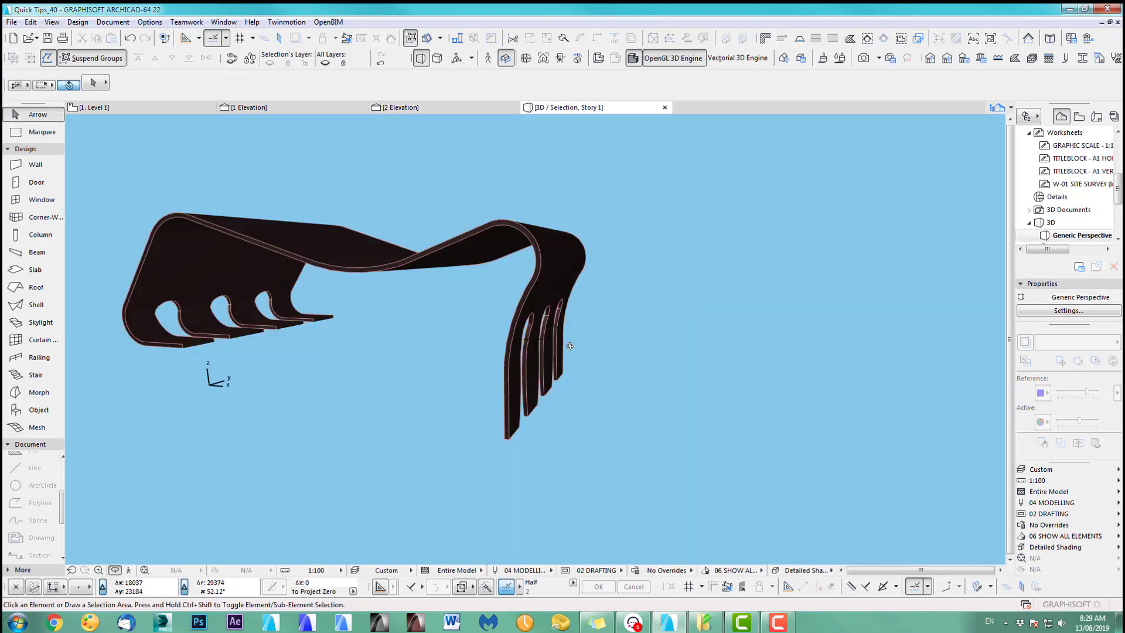
{"action": "middle_click_drag", "start_coordinate": [570, 346], "coordinate": [282, 308], "text": "shift"}
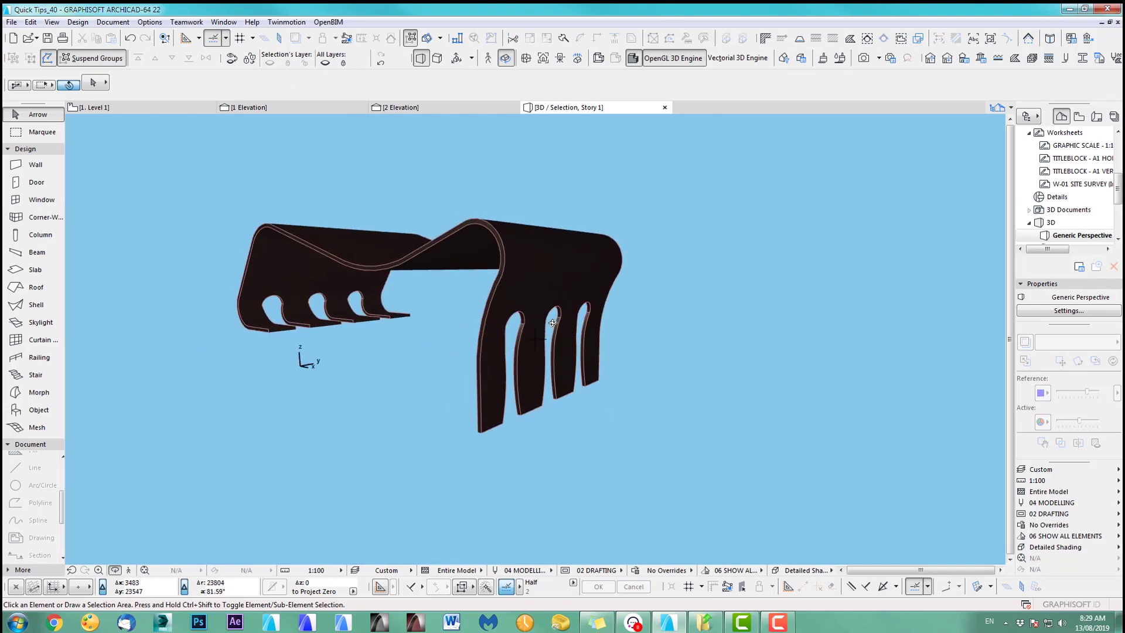
{"action": "key", "text": "F2"}
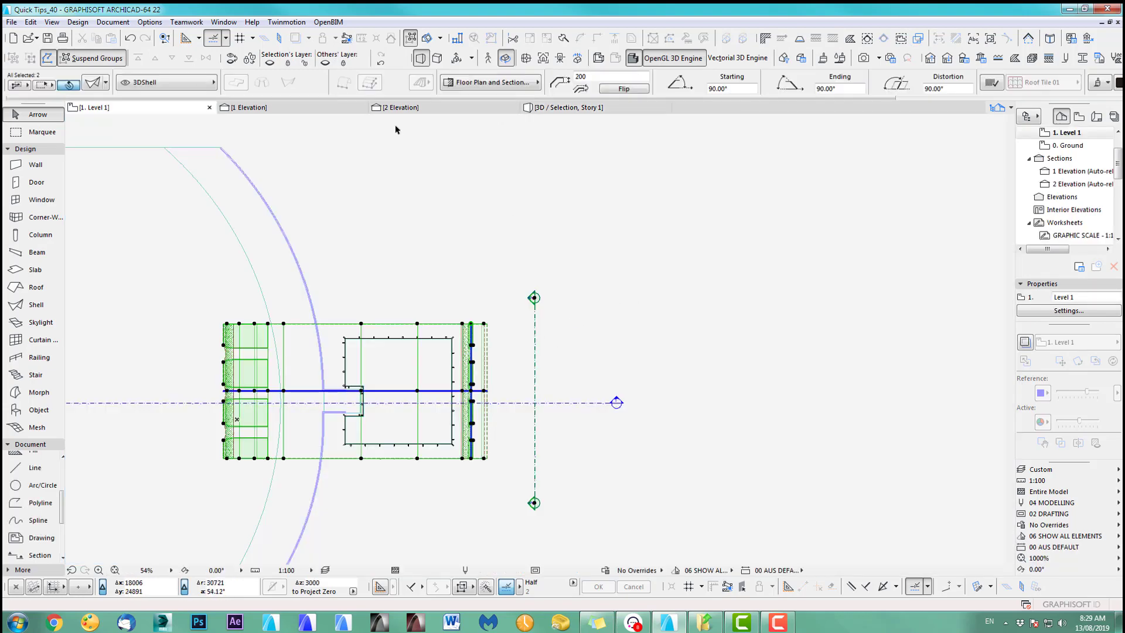
{"action": "left_click", "coordinate": [402, 109]}
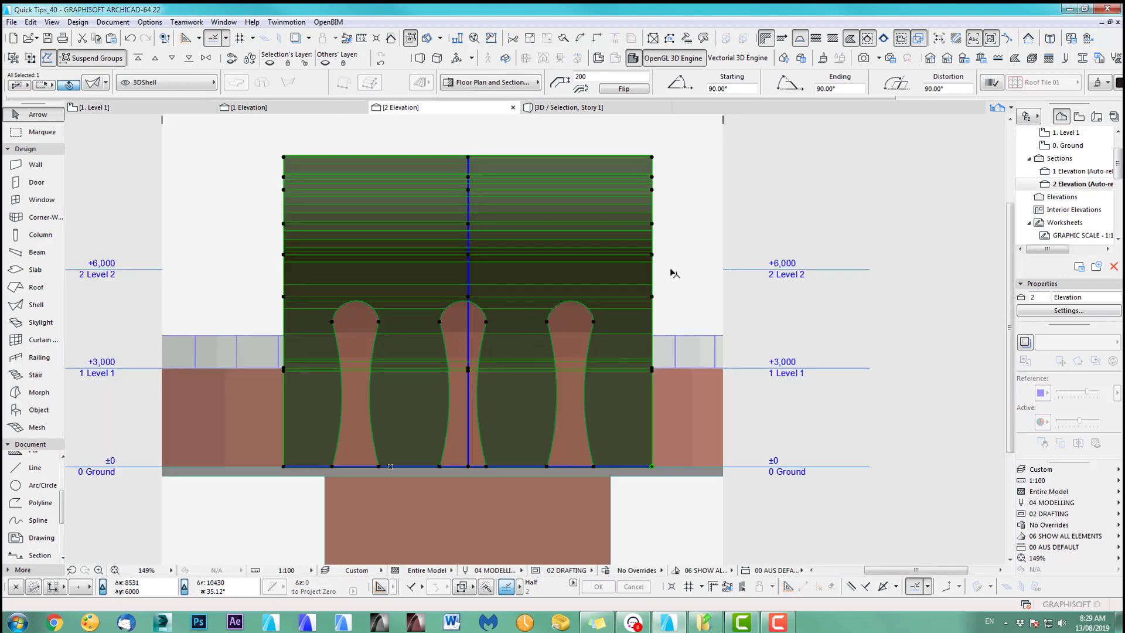
- Create holes in the 600 mm thick inner roof shell that follow all three waisted outlines
{"action": "left_click", "coordinate": [673, 272]}
{"action": "left_click", "coordinate": [577, 401]}
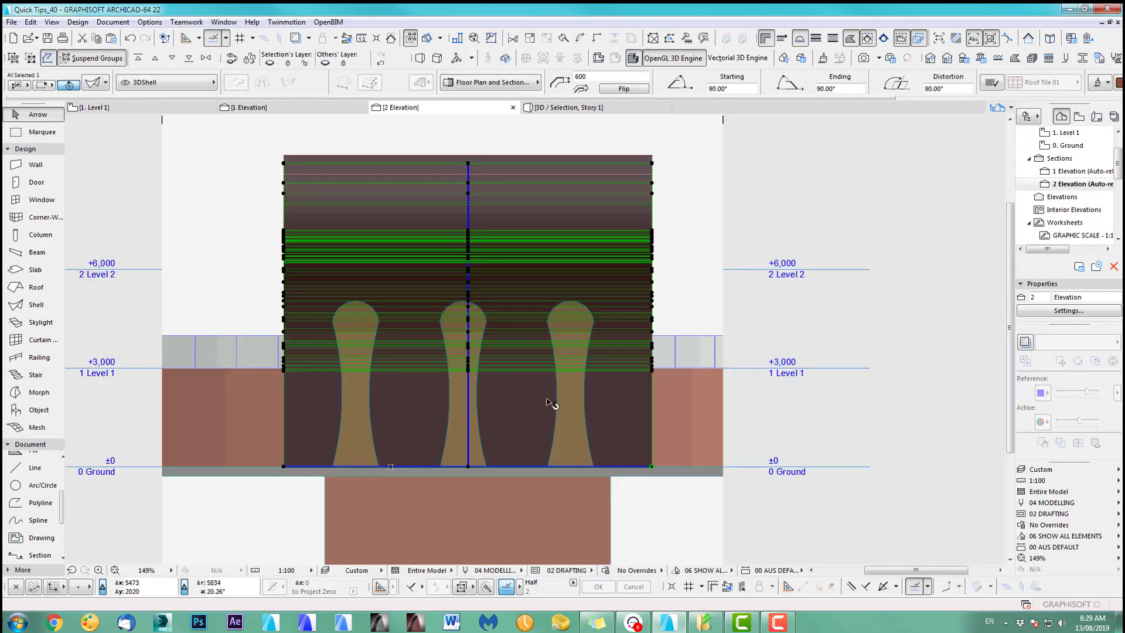
{"action": "right_click", "coordinate": [697, 262]}
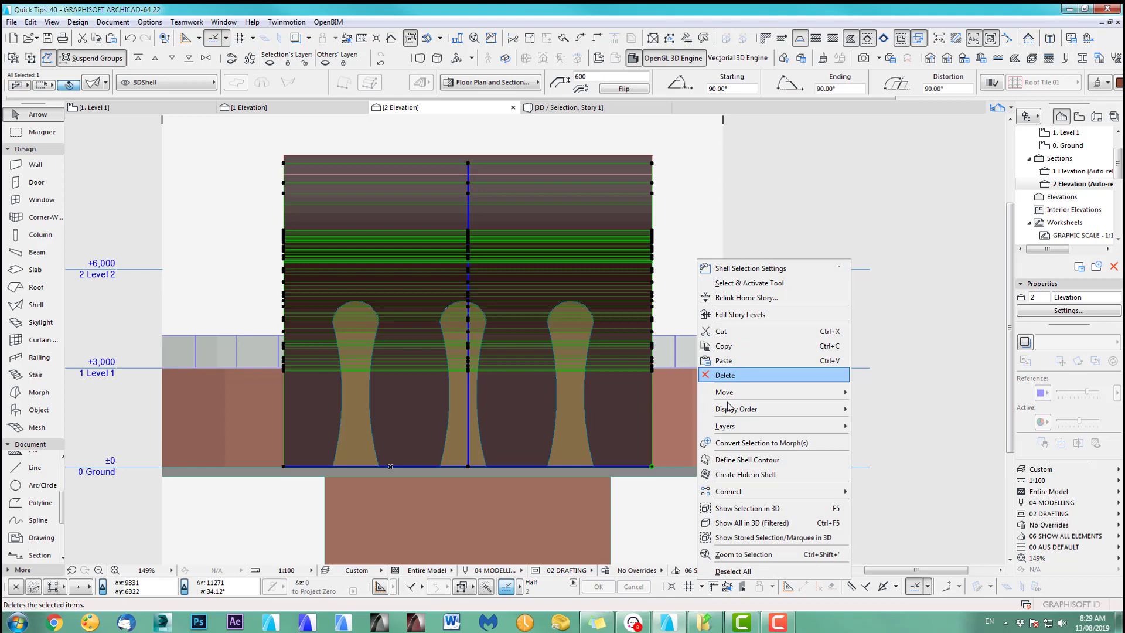
{"action": "left_click", "coordinate": [744, 472]}
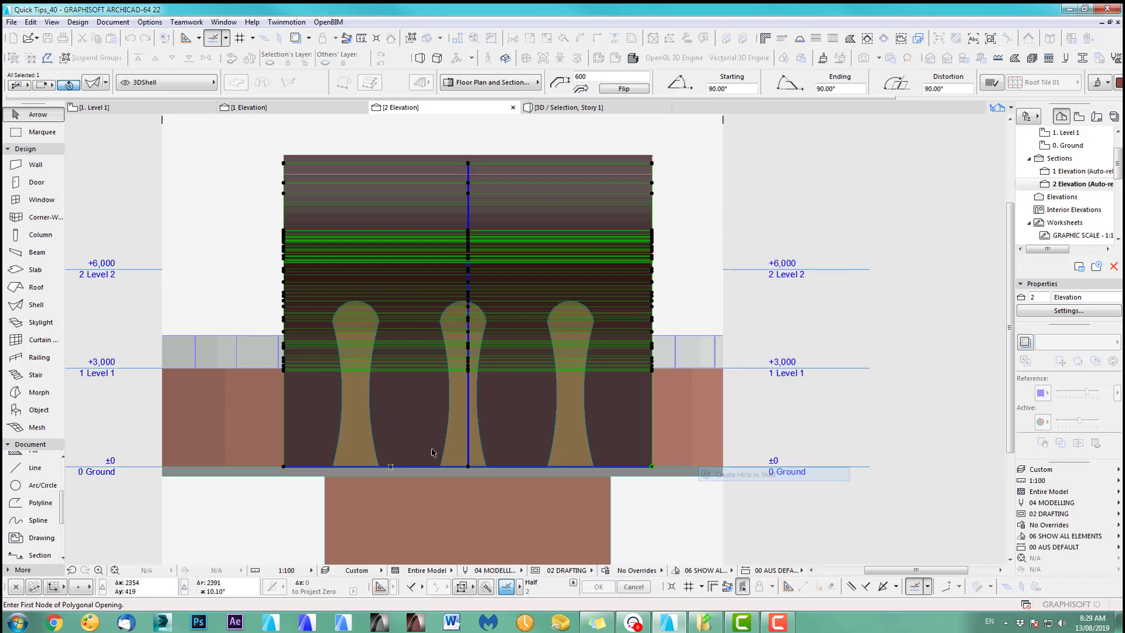
{"action": "left_click", "coordinate": [377, 446]}
{"action": "right_click", "coordinate": [666, 306]}
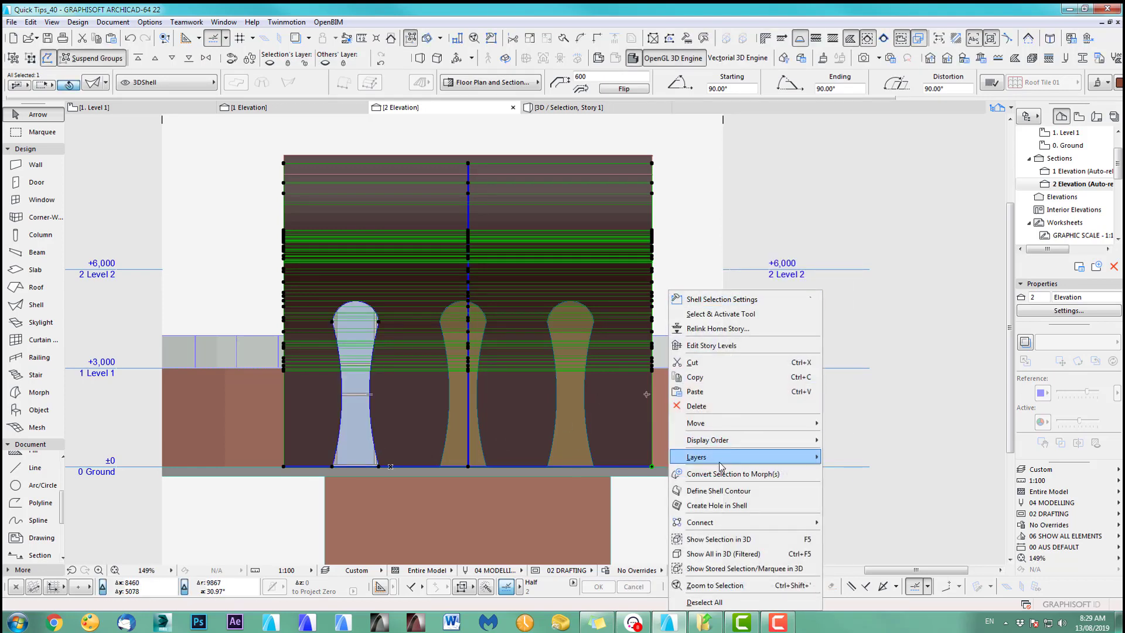
{"action": "left_click", "coordinate": [732, 503]}
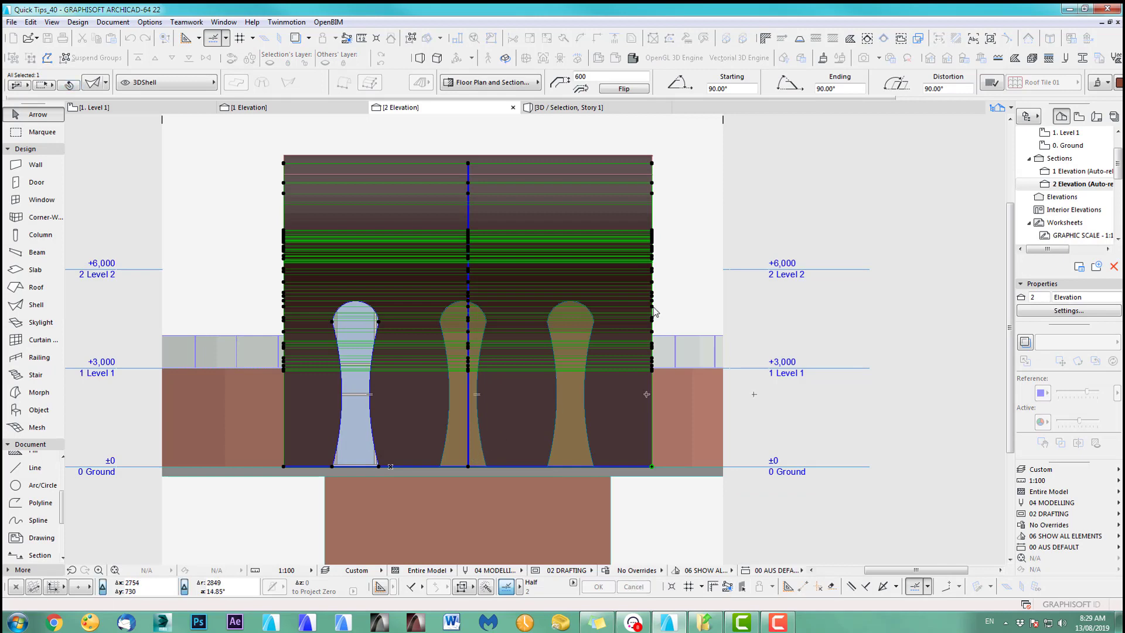
{"action": "left_click", "coordinate": [485, 449]}
{"action": "right_click", "coordinate": [686, 303]}
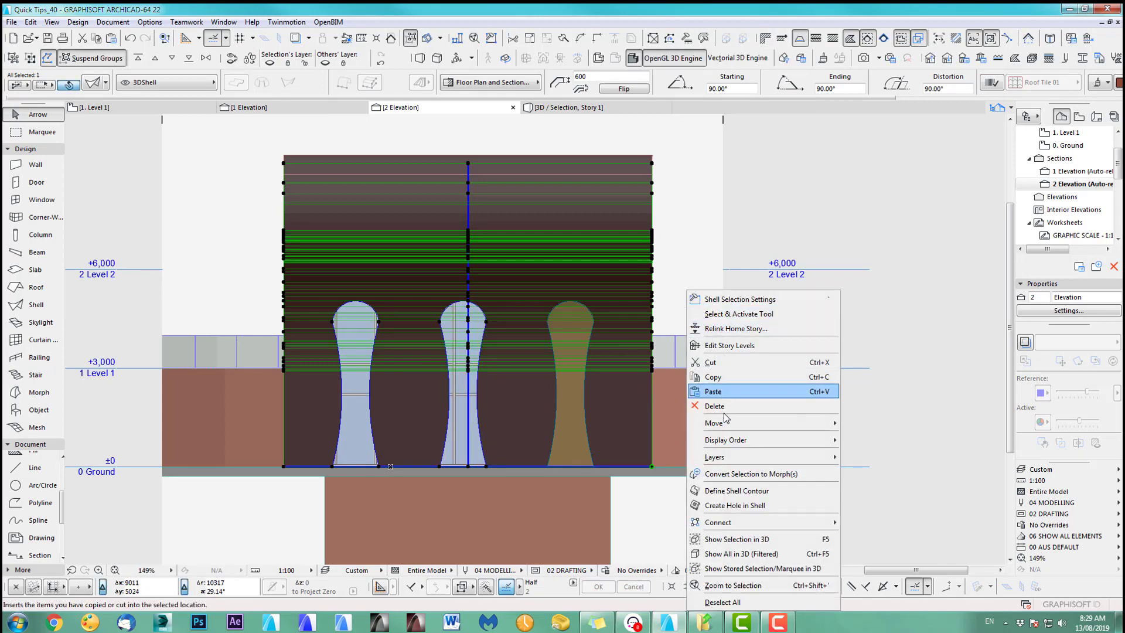
{"action": "left_click", "coordinate": [734, 505]}
{"action": "left_click", "coordinate": [591, 446]}
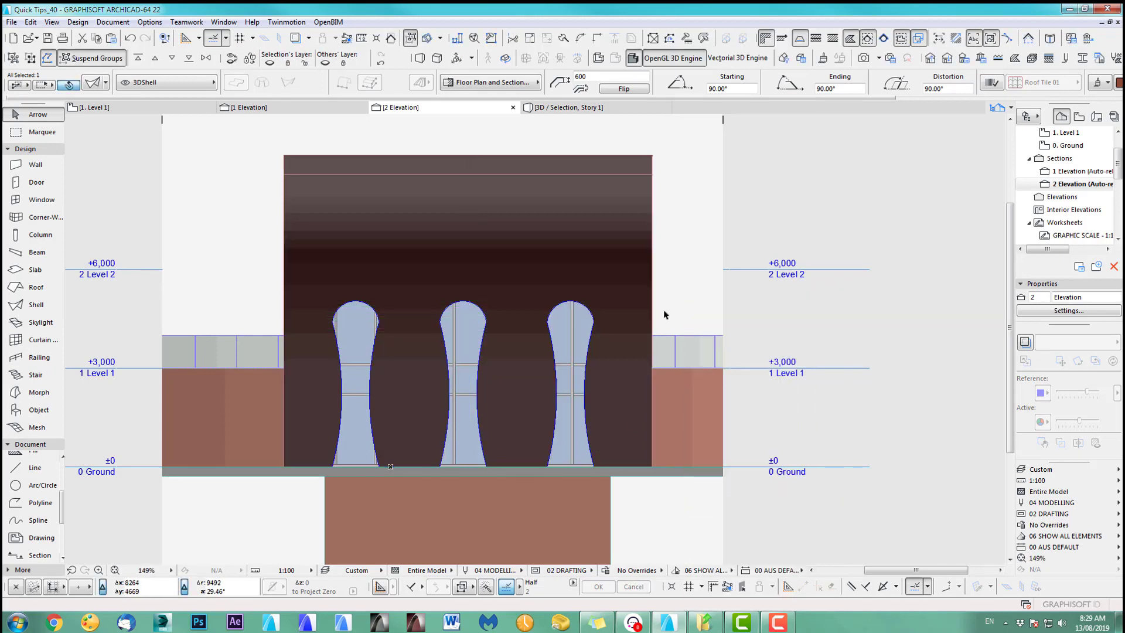
- Show the whole building in 3D and select the outer roof shell at its first arched opening
{"action": "key", "text": "F5"}
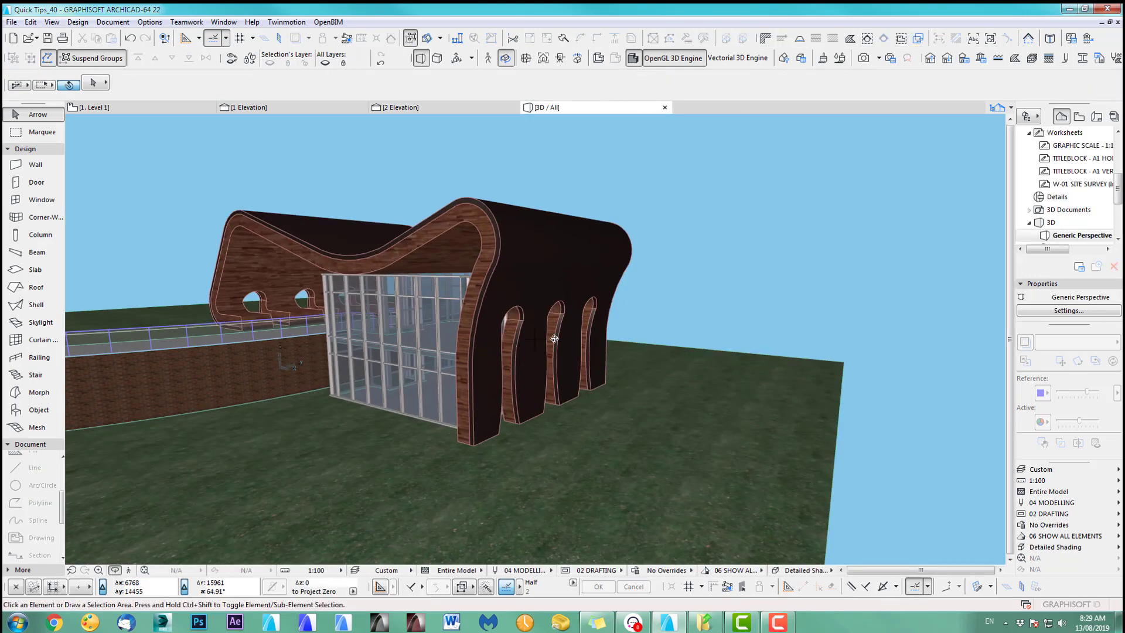
{"action": "left_click_drag", "start_coordinate": [554, 338], "coordinate": [358, 332]}
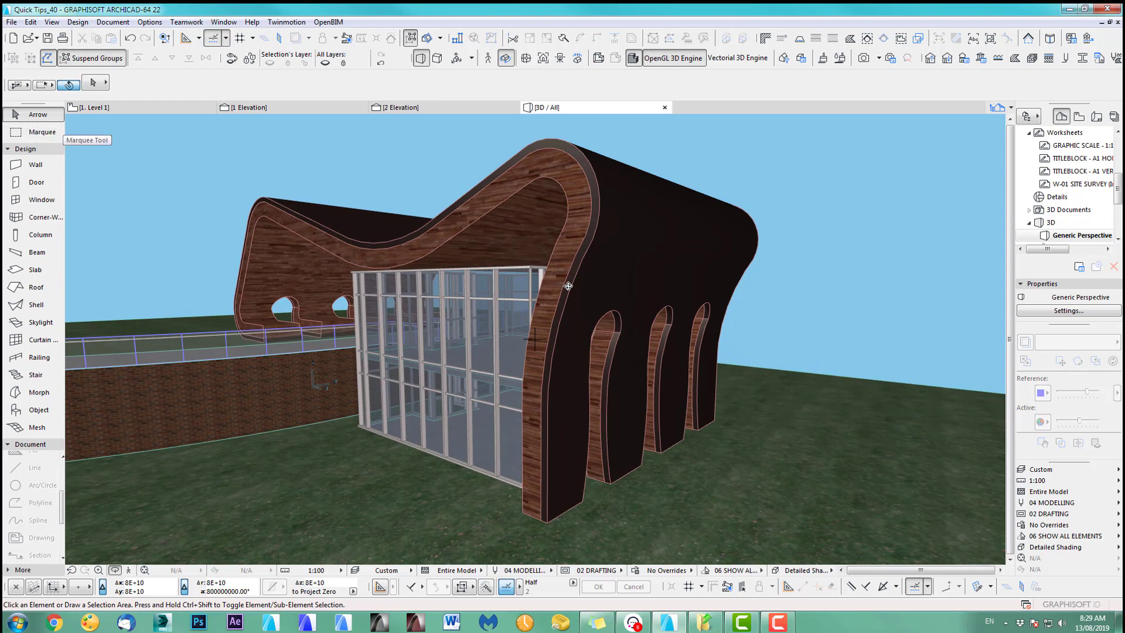
{"action": "key", "text": "o"}
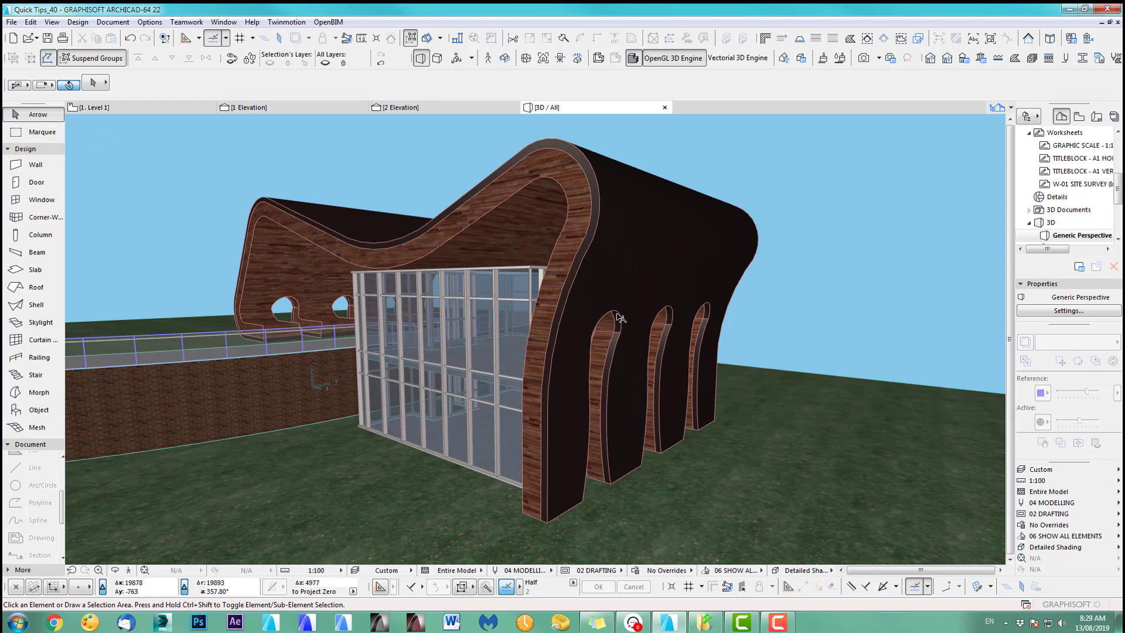
{"action": "left_click", "coordinate": [620, 318]}
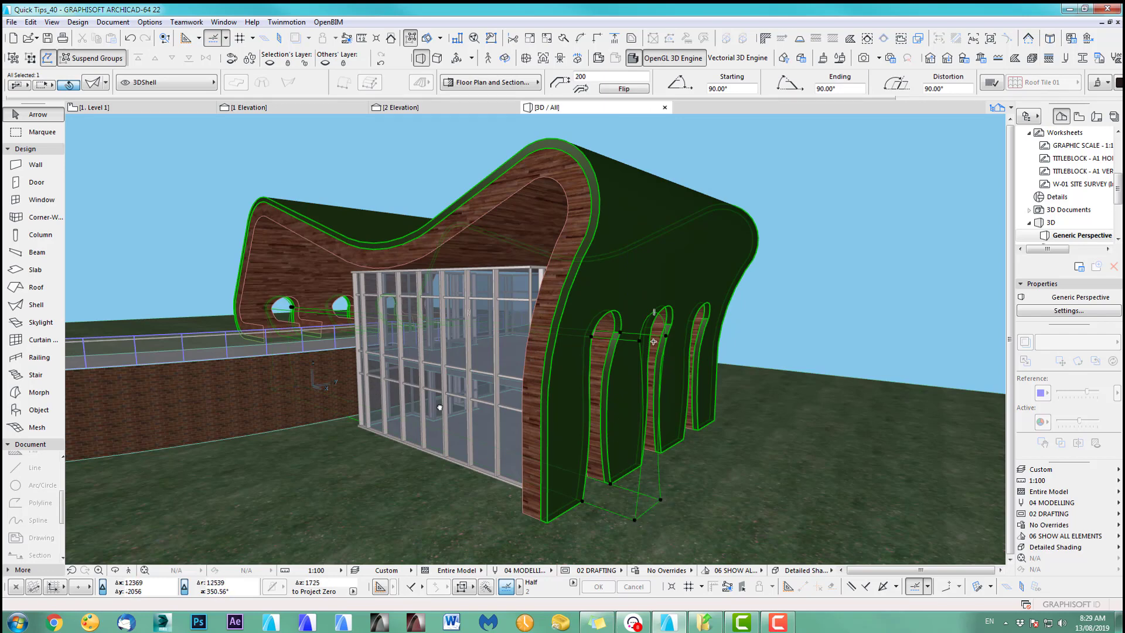
{"action": "middle_click_drag", "start_coordinate": [439, 408], "coordinate": [375, 351], "text": "shift"}
{"action": "left_click", "coordinate": [353, 326]}
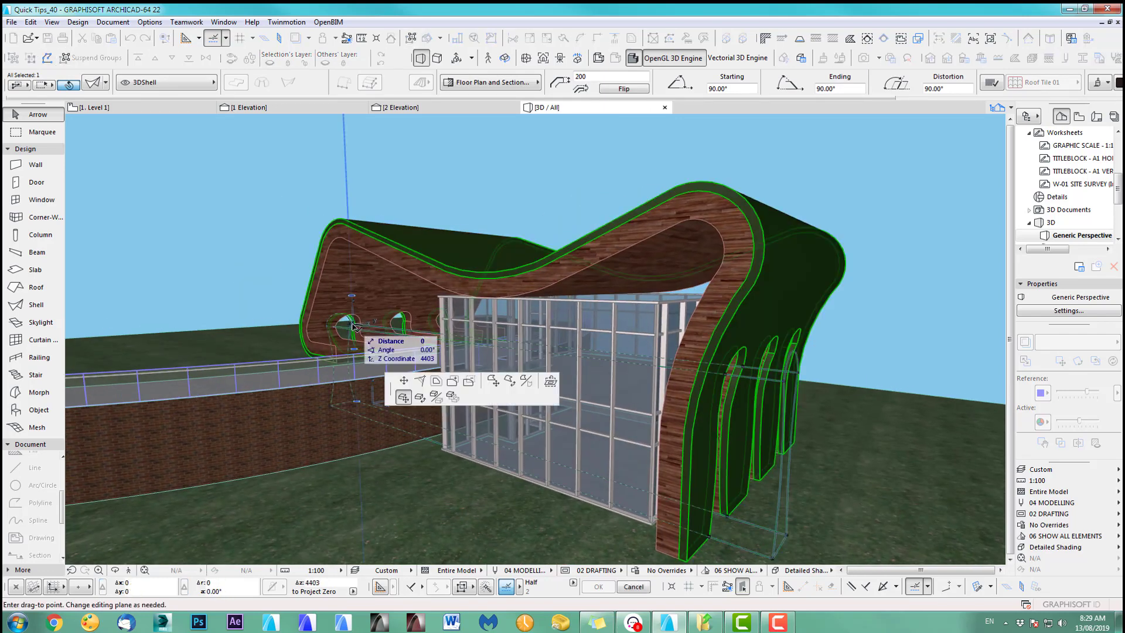
{"action": "left_click", "coordinate": [403, 382]}
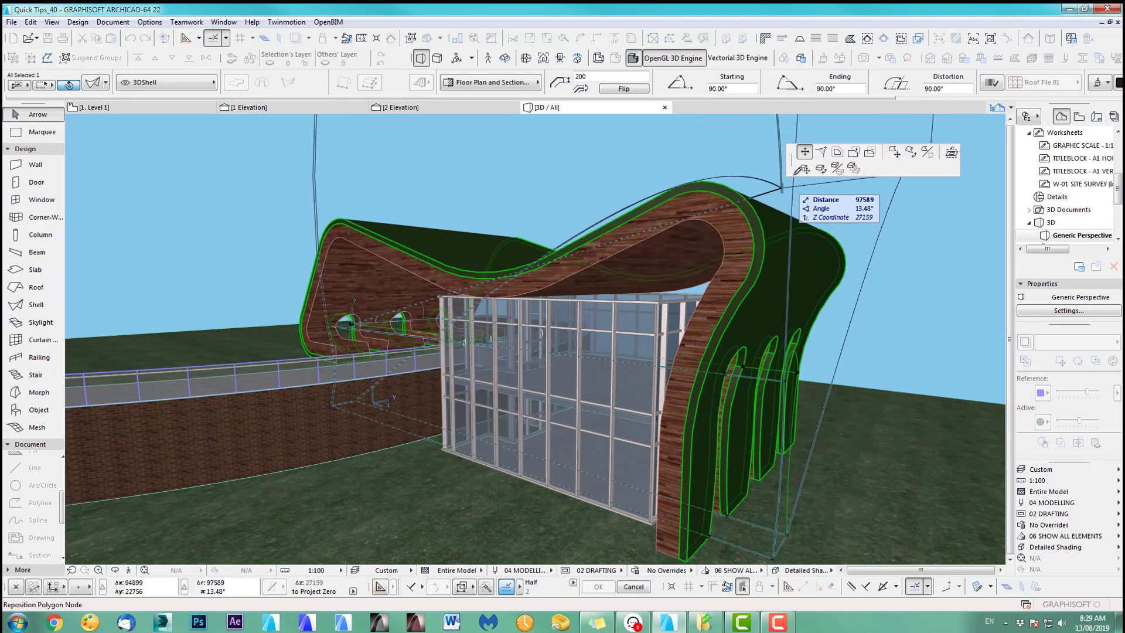
{"action": "key", "text": "Escape"}
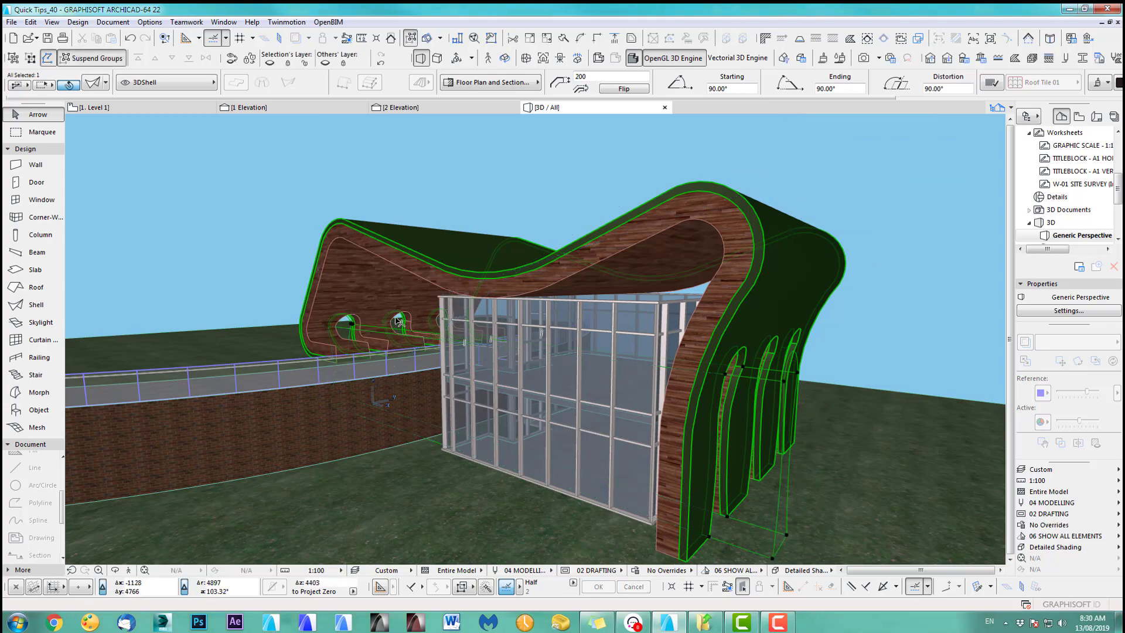
- Shorten the first opening's cutting body in the outer shell so it no longer cuts through the roof wall on the ramp side
{"action": "scroll", "coordinate": [399, 321], "scroll_direction": "up", "scroll_amount": 5}
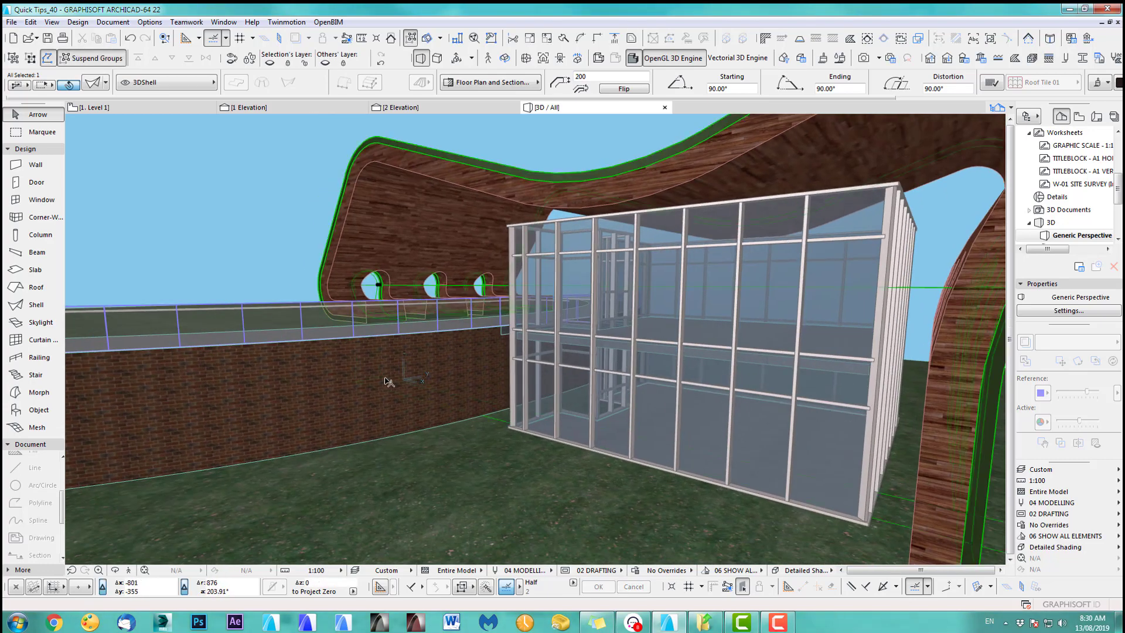
{"action": "left_click", "coordinate": [378, 284]}
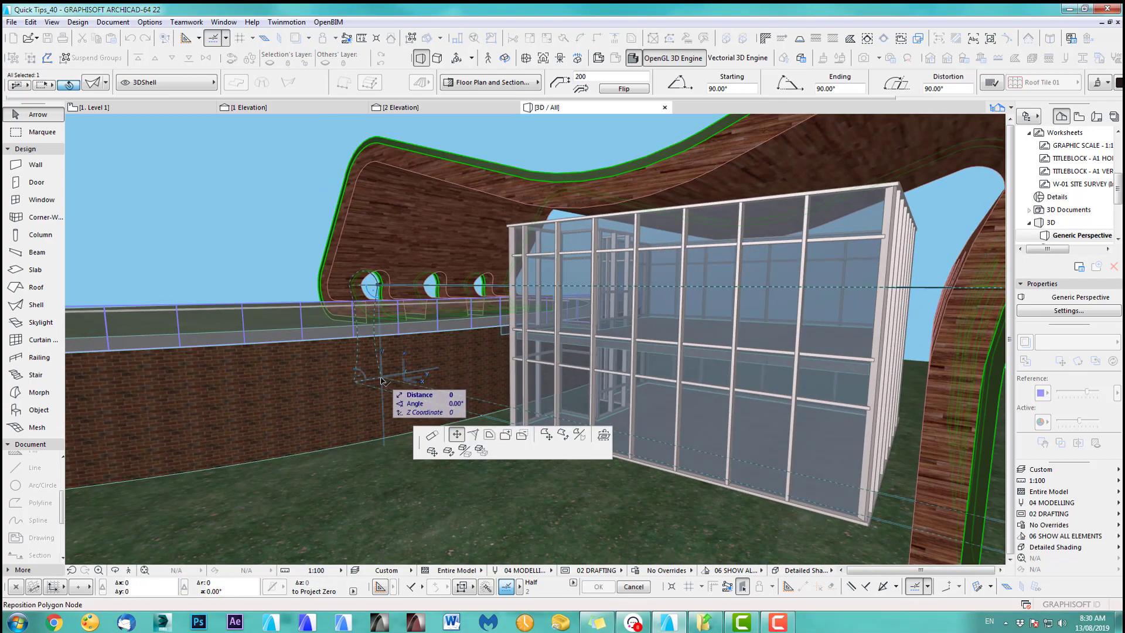
{"action": "left_click", "coordinate": [434, 434]}
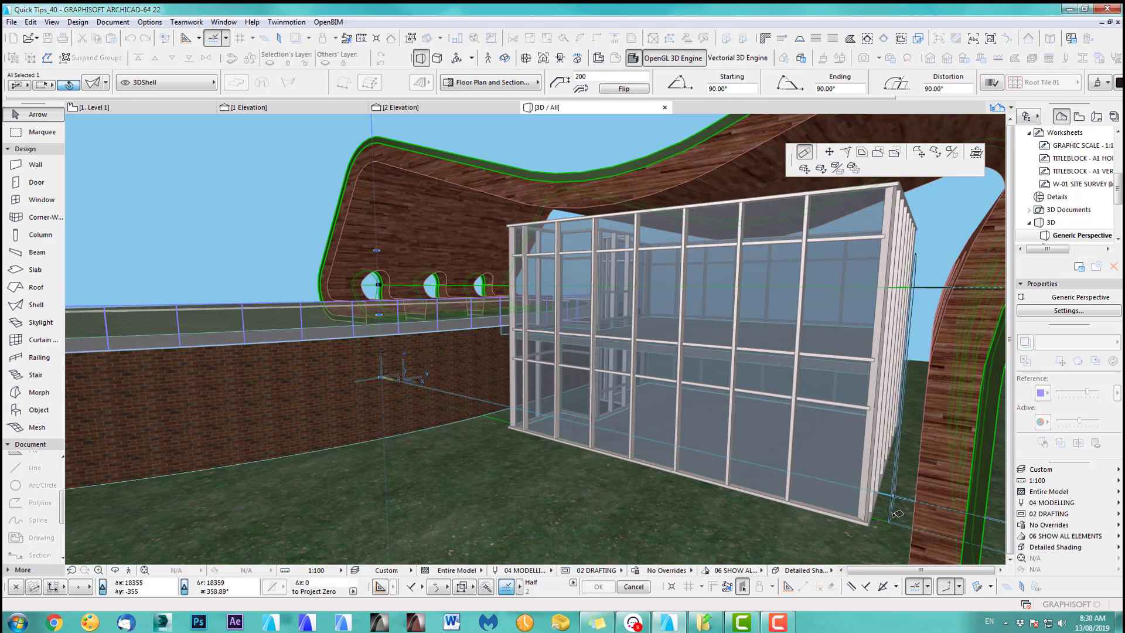
{"action": "key", "text": "Escape"}
{"action": "key", "text": "Escape"}
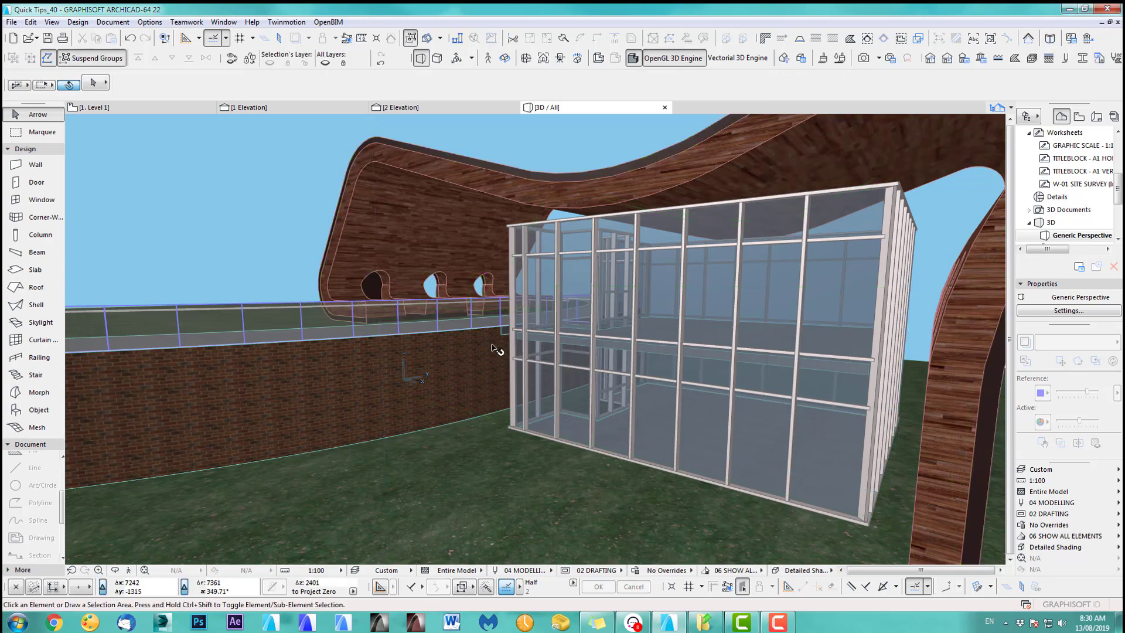
- Shorten the second opening's cutting body in the outer shell so it stops before the ramp-side roof wall
{"action": "middle_click_drag", "start_coordinate": [495, 347], "coordinate": [678, 392], "text": "shift"}
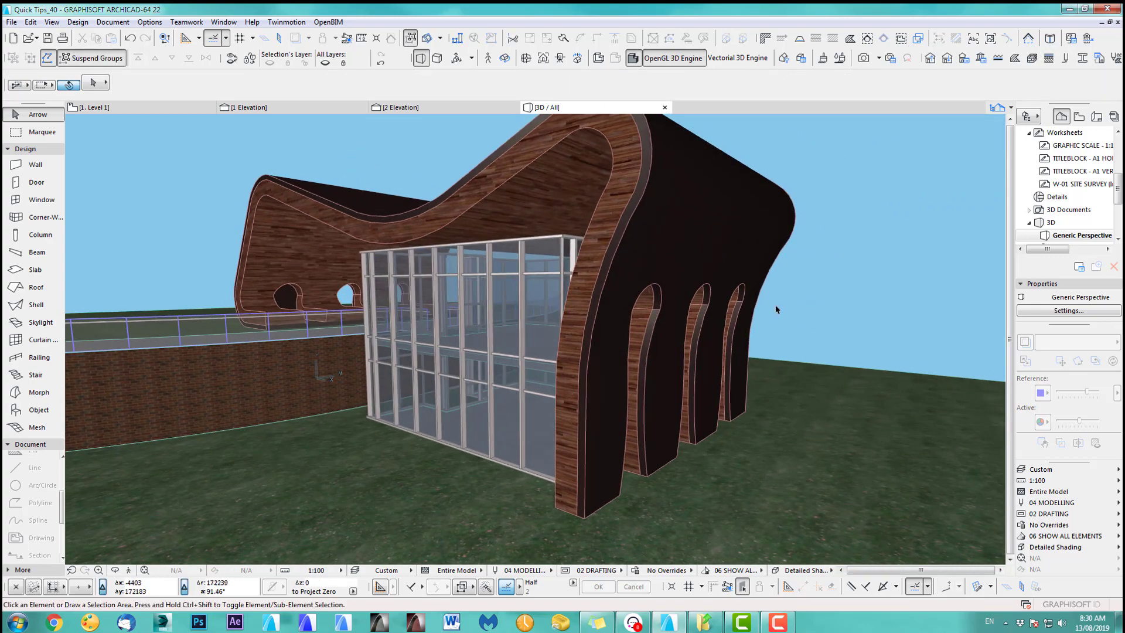
{"action": "left_click", "coordinate": [709, 317]}
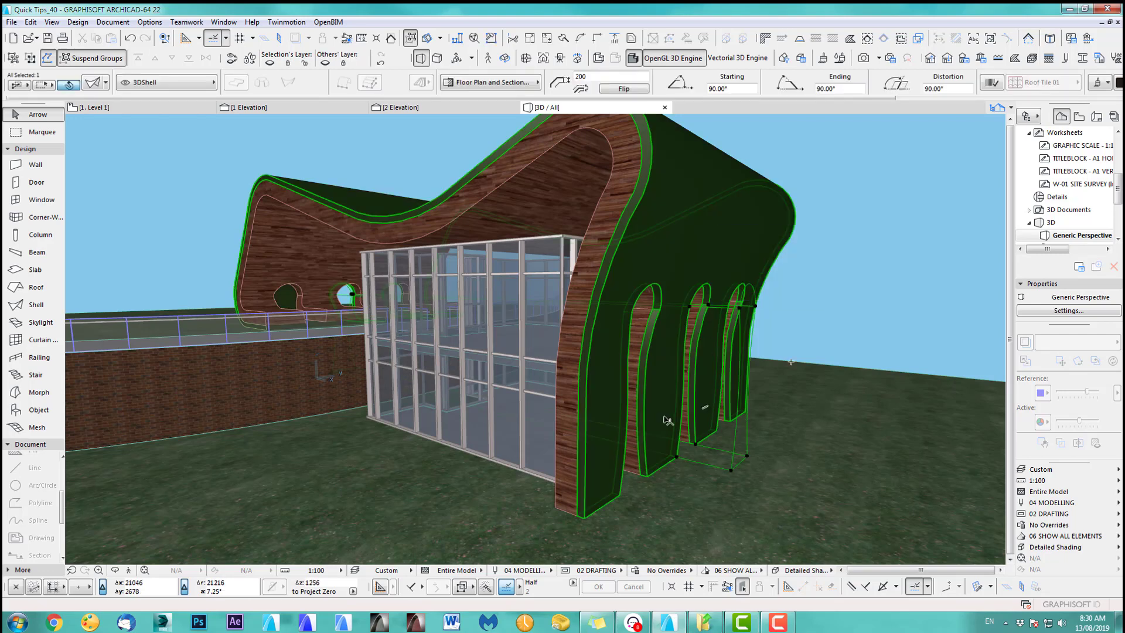
{"action": "left_click", "coordinate": [331, 375]}
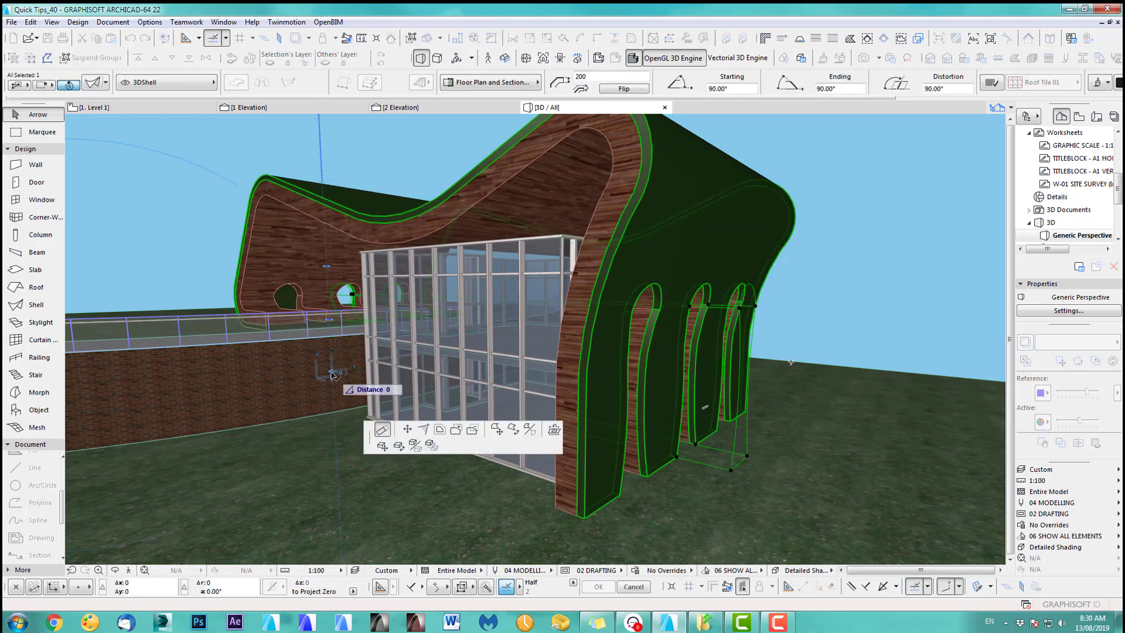
{"action": "left_click", "coordinate": [524, 502]}
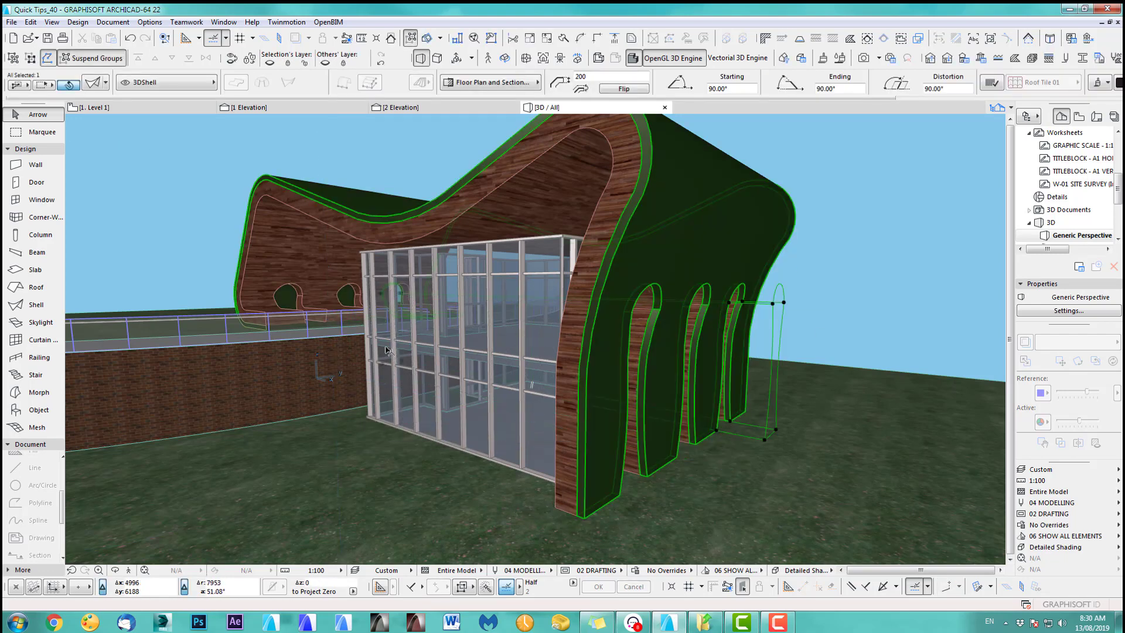
{"action": "key", "text": "Escape"}
- Shorten the first opening's cutting body in the inner shell so it leaves the ramp-side roof wall uncut
{"action": "left_click", "coordinate": [594, 253]}
{"action": "left_click", "coordinate": [650, 307]}
{"action": "left_click", "coordinate": [761, 174]}
{"action": "key", "text": "Escape"}
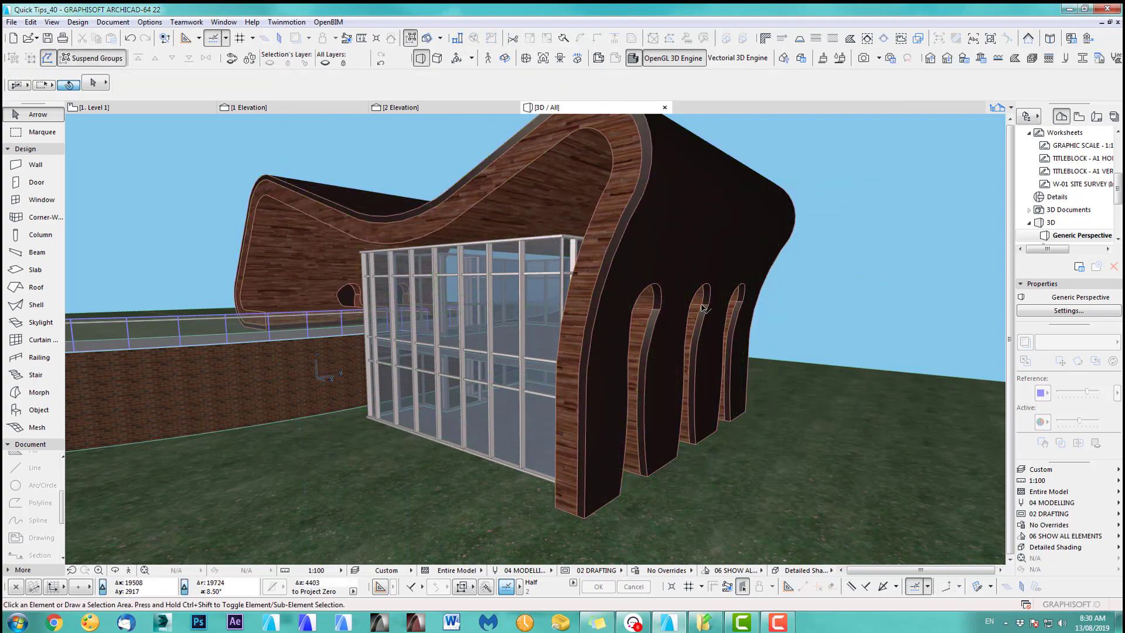
- Select the 600 mm thick inner roof shell and show it alone in the 3D view
{"action": "left_click", "coordinate": [702, 209]}
{"action": "left_click", "coordinate": [702, 307]}
{"action": "left_click", "coordinate": [756, 306]}
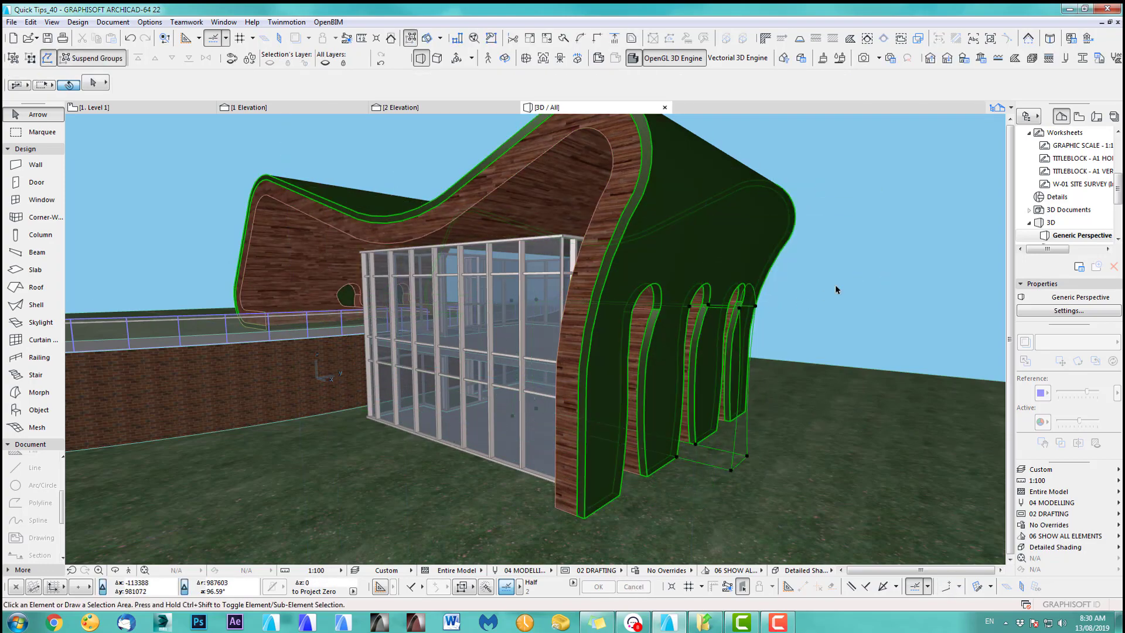
{"action": "key", "text": "Escape"}
{"action": "left_click", "coordinate": [604, 243]}
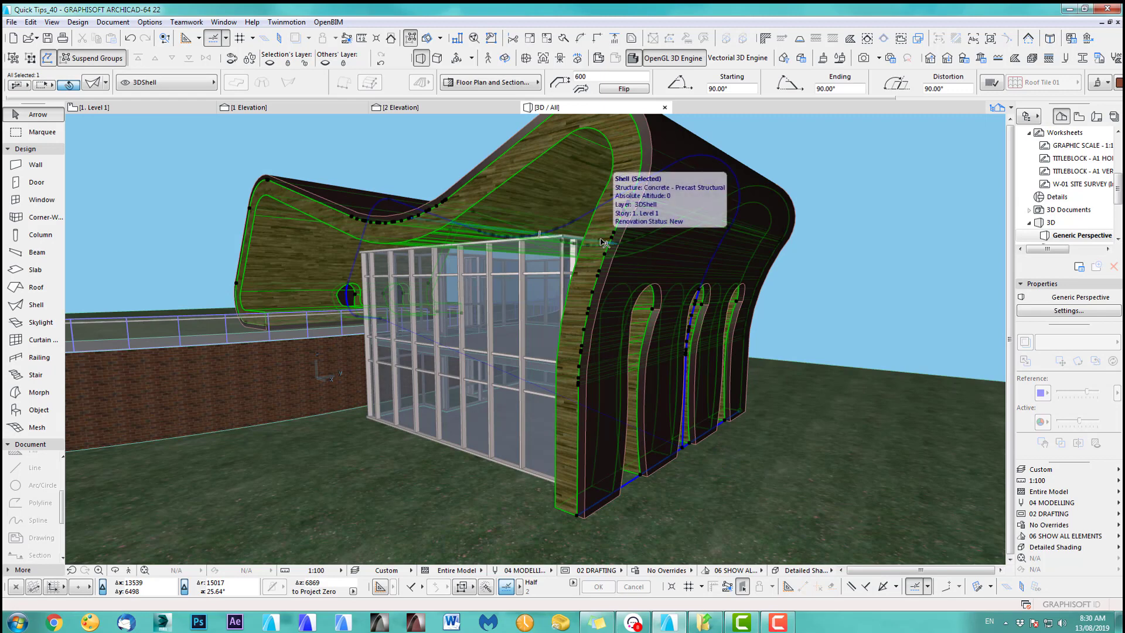
{"action": "key", "text": "F5"}
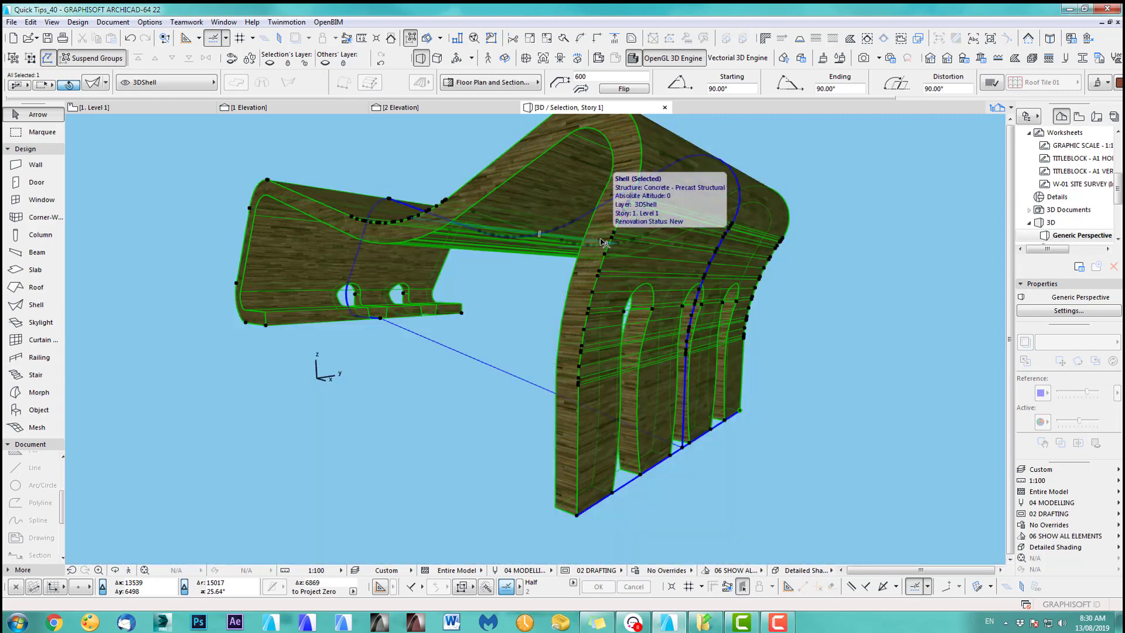
- Shorten the second opening's cutting body in the inner shell so it stops before the ramp-side roof wall
{"action": "left_click", "coordinate": [831, 284]}
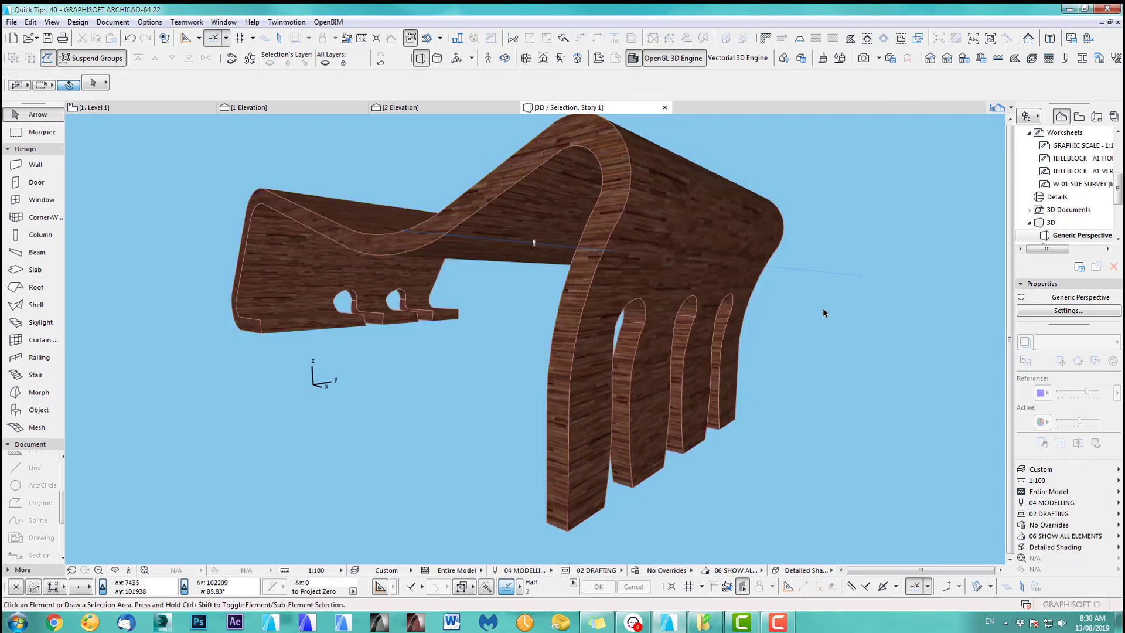
{"action": "left_click", "coordinate": [705, 320]}
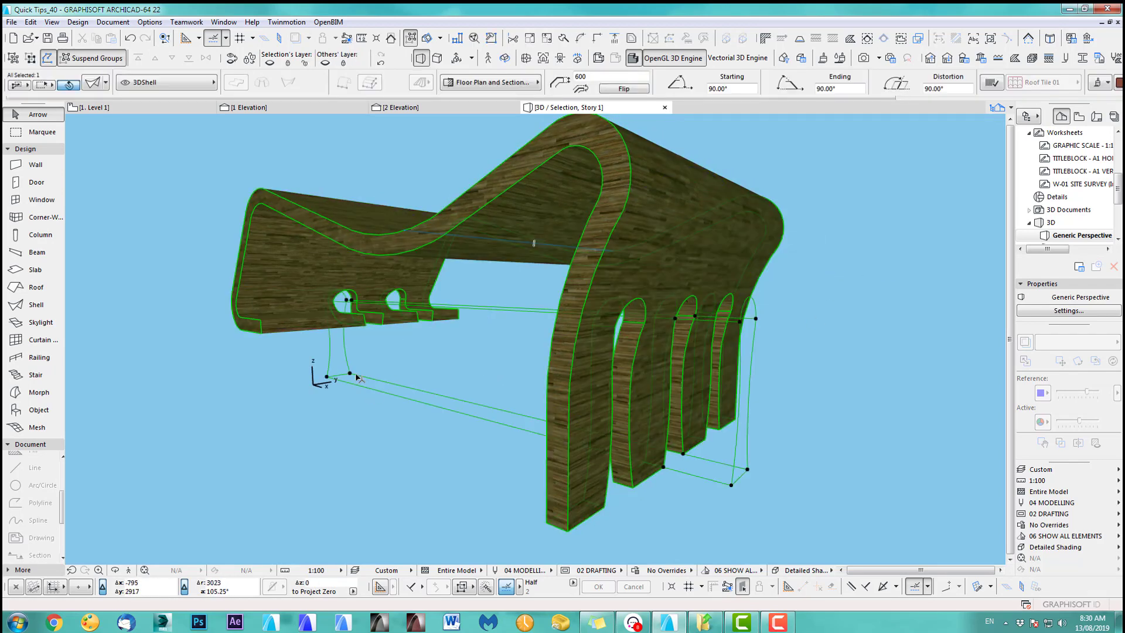
{"action": "left_click", "coordinate": [350, 374]}
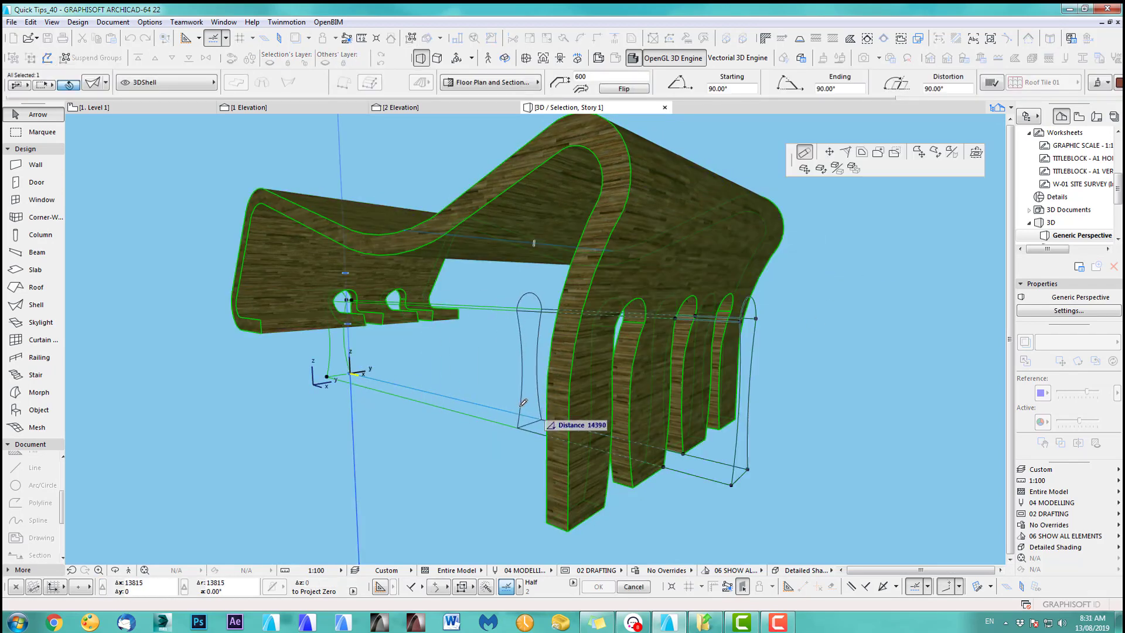
{"action": "left_click", "coordinate": [536, 416]}
- Shorten the third opening's cutting body in the inner shell to clear the ramp-side wall, and show the whole model again
{"action": "left_click", "coordinate": [849, 330]}
{"action": "left_click", "coordinate": [730, 315]}
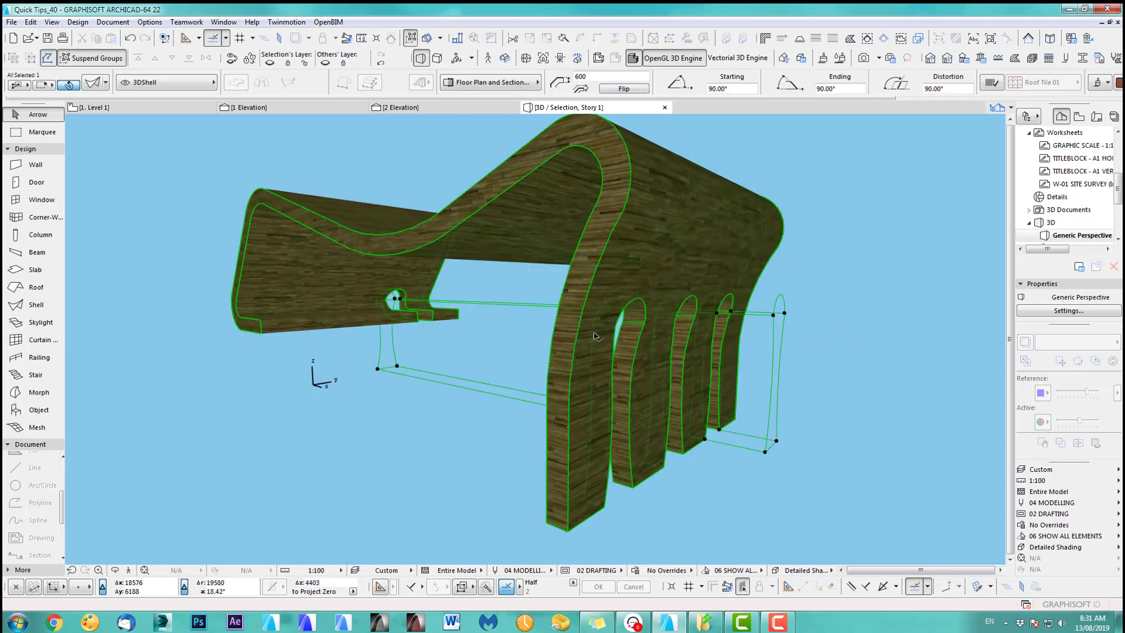
{"action": "left_click", "coordinate": [396, 367]}
{"action": "left_click", "coordinate": [534, 389]}
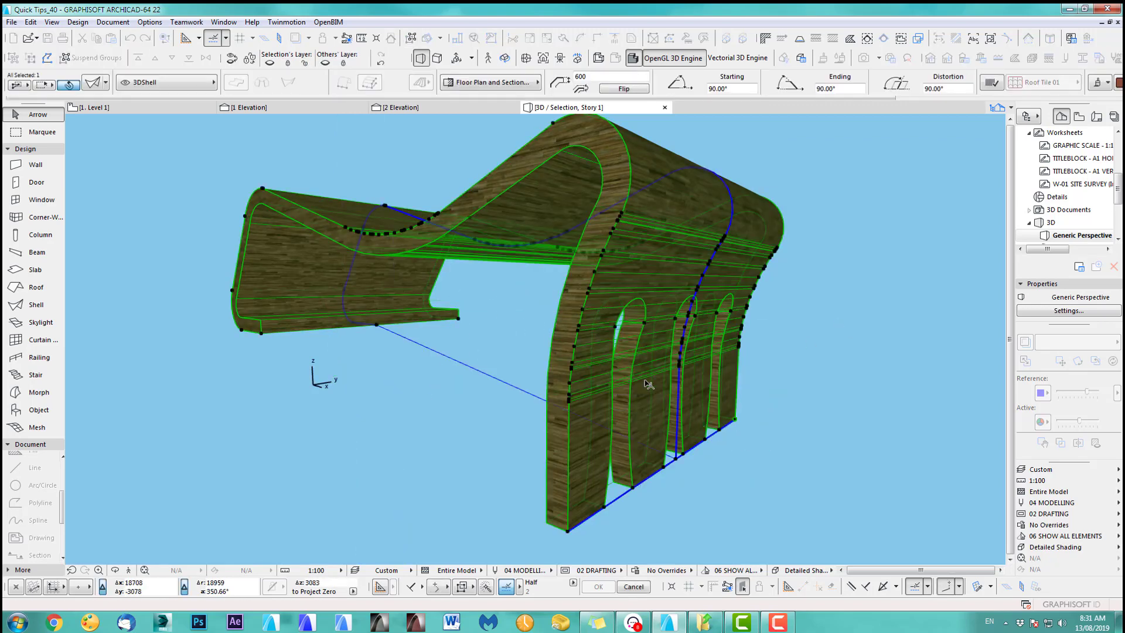
{"action": "left_click", "coordinate": [883, 344]}
{"action": "key", "text": "F5"}
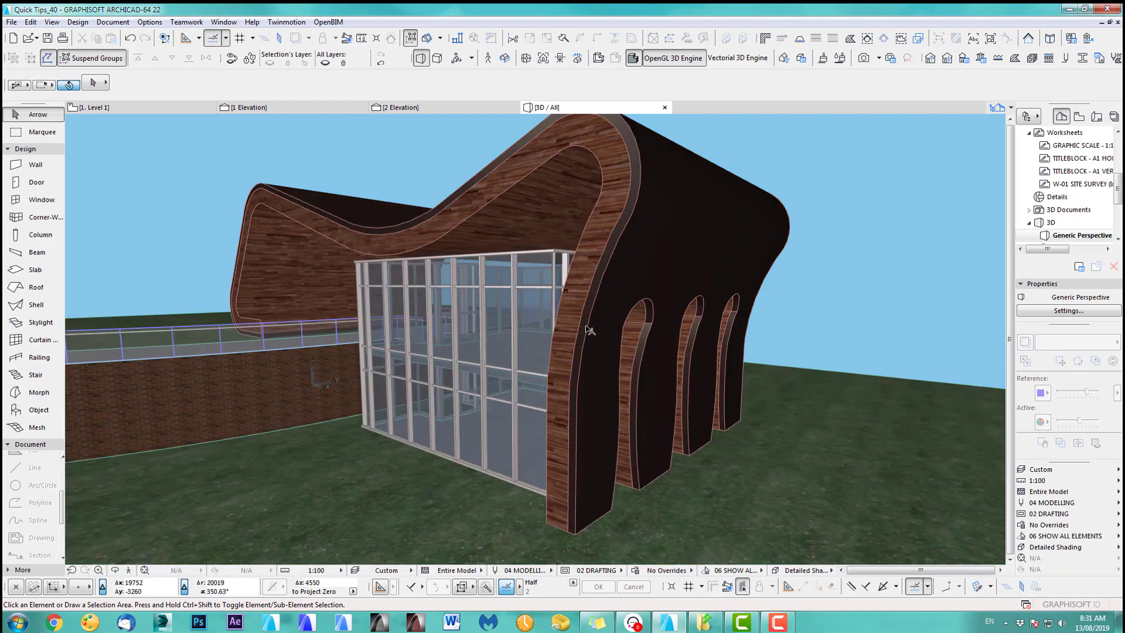
- Convert the timber-clad inner roof shell to a morph
{"action": "key", "text": "o"}
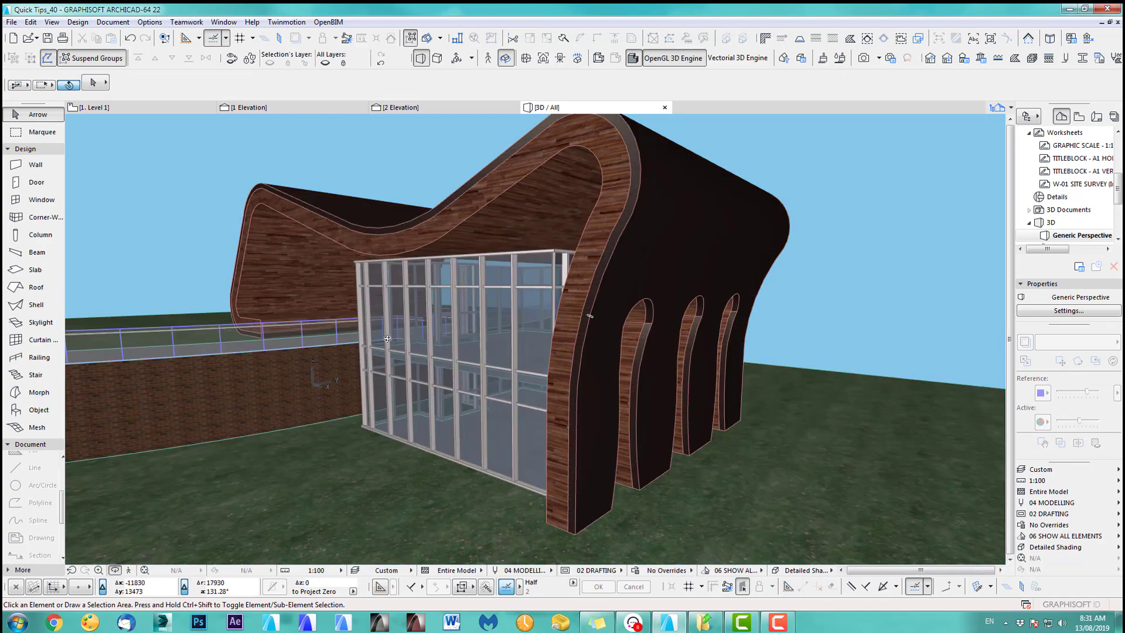
{"action": "left_click_drag", "start_coordinate": [386, 338], "coordinate": [535, 375]}
{"action": "scroll", "coordinate": [535, 375], "scroll_direction": "down", "scroll_amount": 3}
{"action": "left_click_drag", "start_coordinate": [686, 377], "coordinate": [531, 341]}
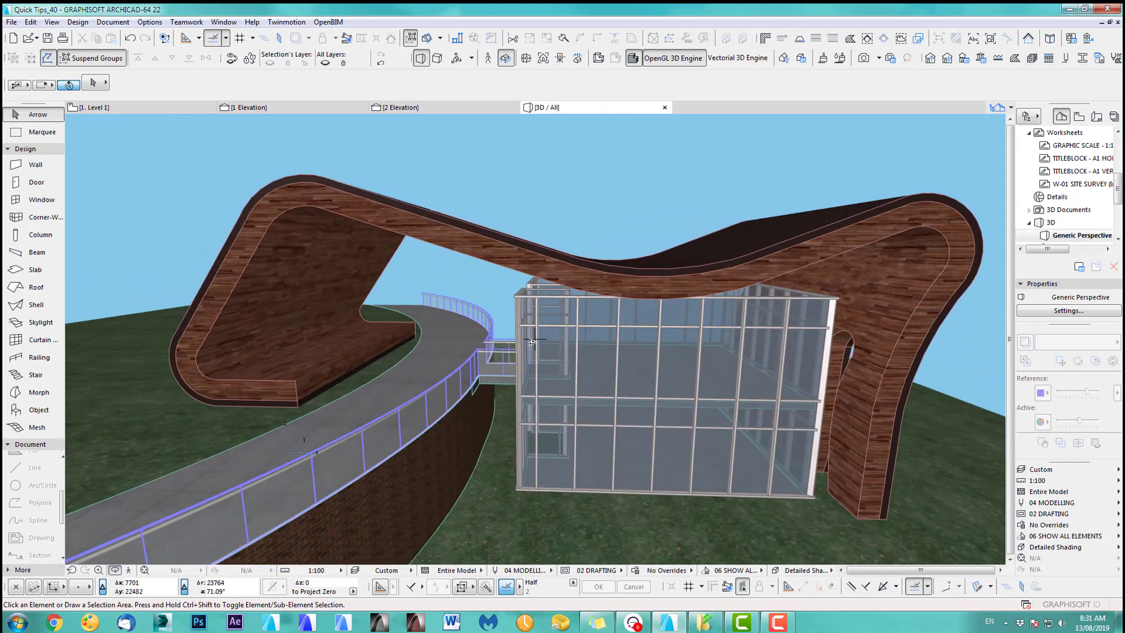
{"action": "scroll", "coordinate": [351, 331], "scroll_direction": "up", "scroll_amount": 2}
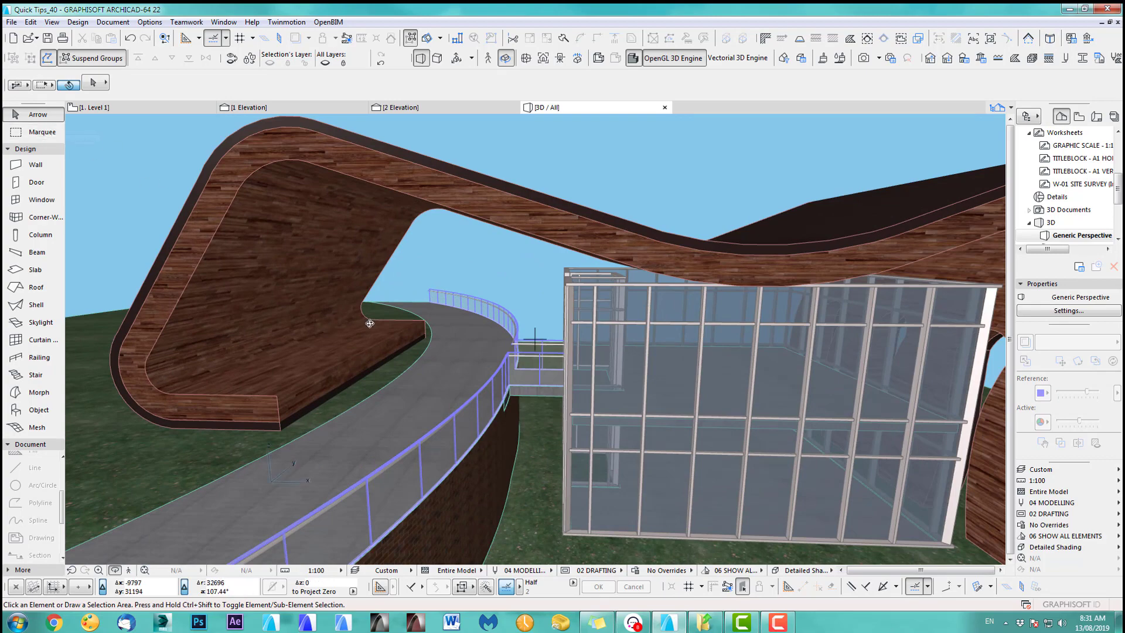
{"action": "left_click", "coordinate": [311, 317]}
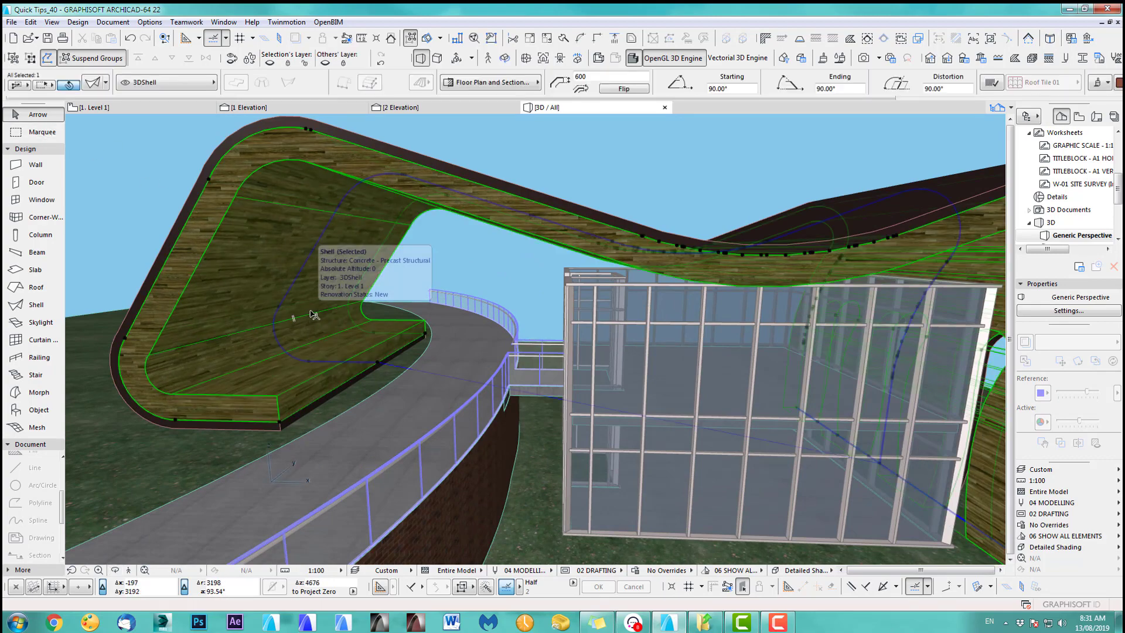
{"action": "right_click", "coordinate": [327, 301]}
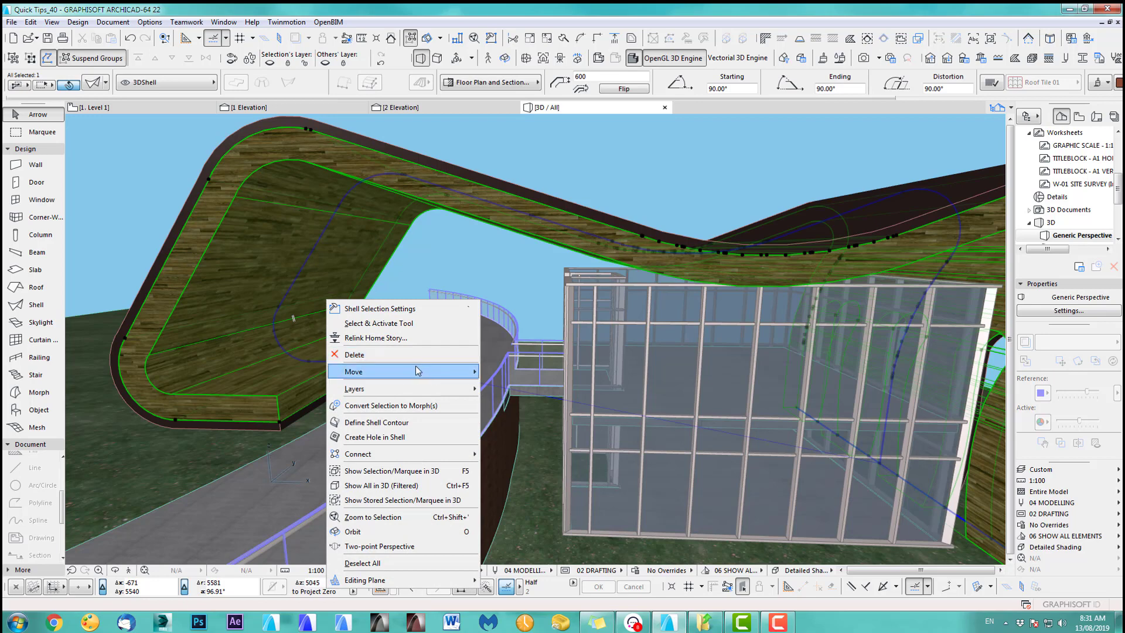
{"action": "mouse_move", "coordinate": [401, 380]}
{"action": "left_click", "coordinate": [397, 406]}
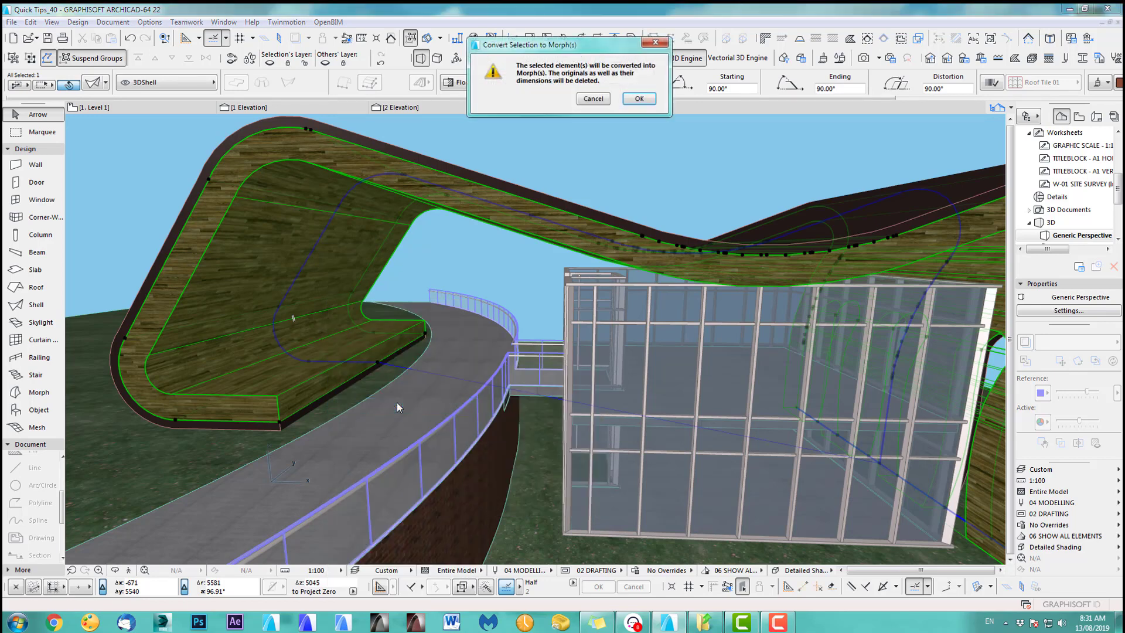
{"action": "left_click", "coordinate": [640, 100]}
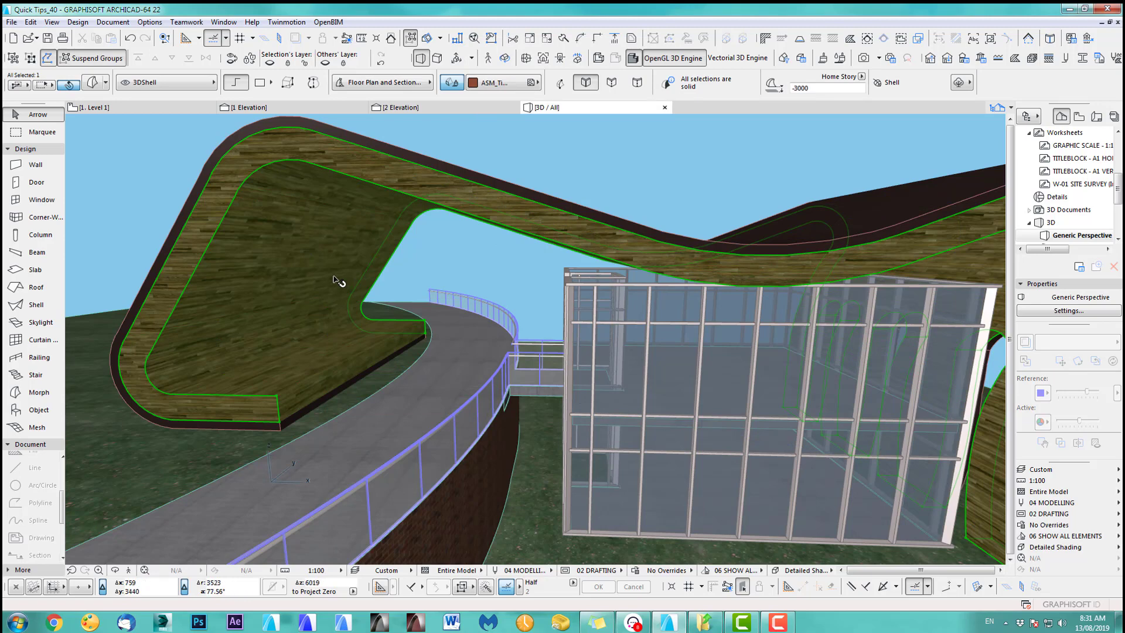
- Move the inner edge of the morph's near end face 900 mm inward along the roof's length to bevel that end
{"action": "mouse_move", "coordinate": [339, 282]}
{"action": "key", "text": "o"}
{"action": "left_click_drag", "start_coordinate": [374, 347], "coordinate": [349, 359]}
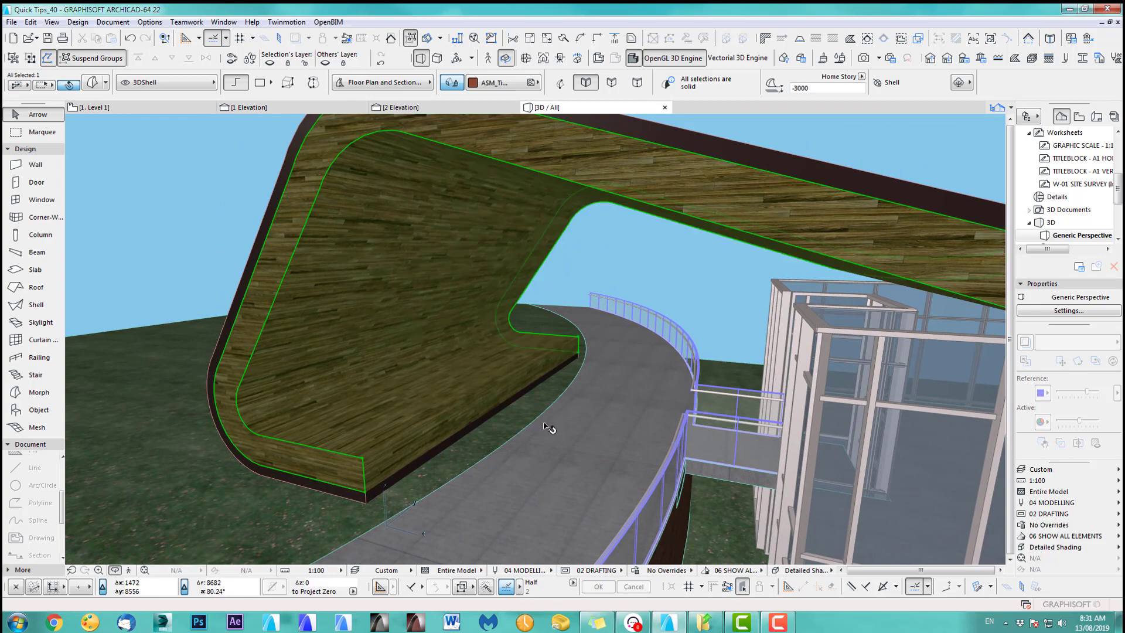
{"action": "key", "text": "o"}
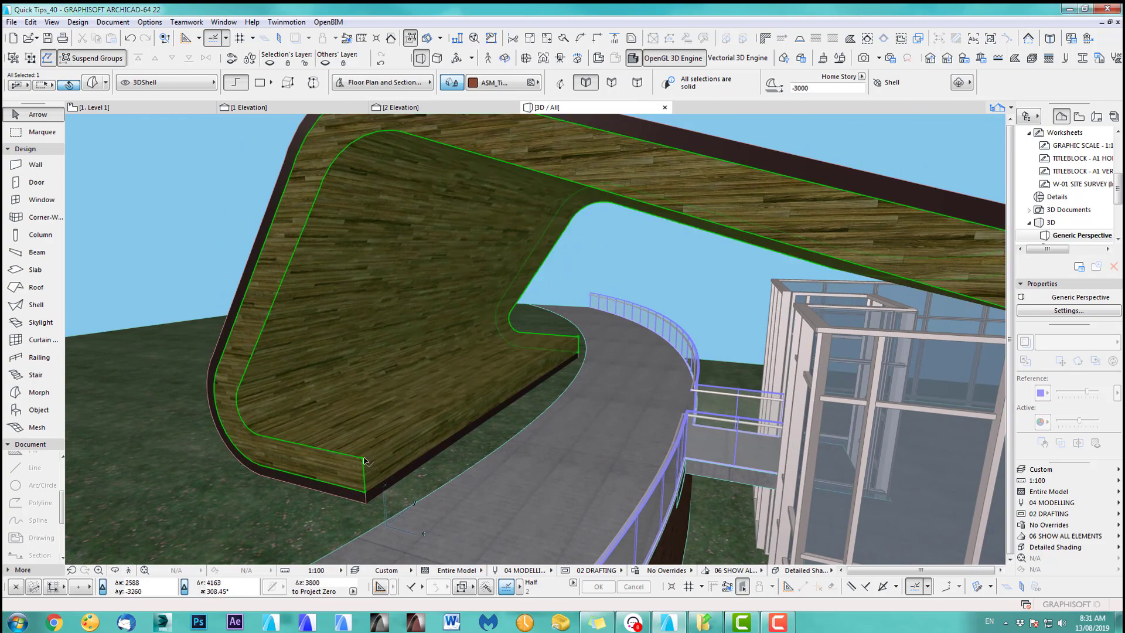
{"action": "left_click", "coordinate": [363, 461]}
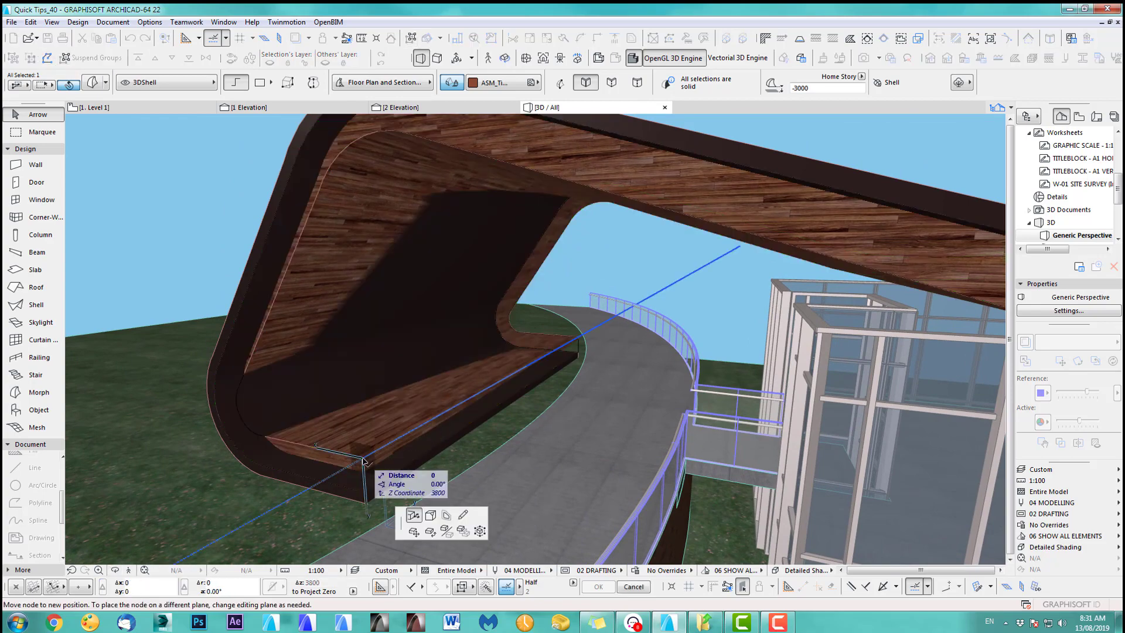
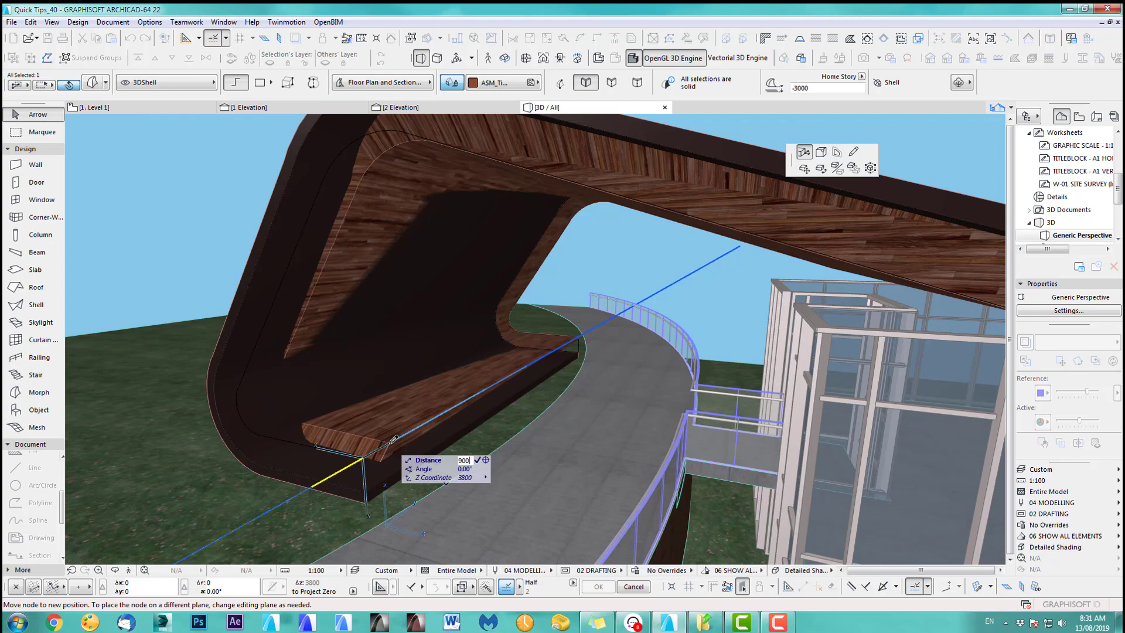
{"action": "key", "text": "Return"}
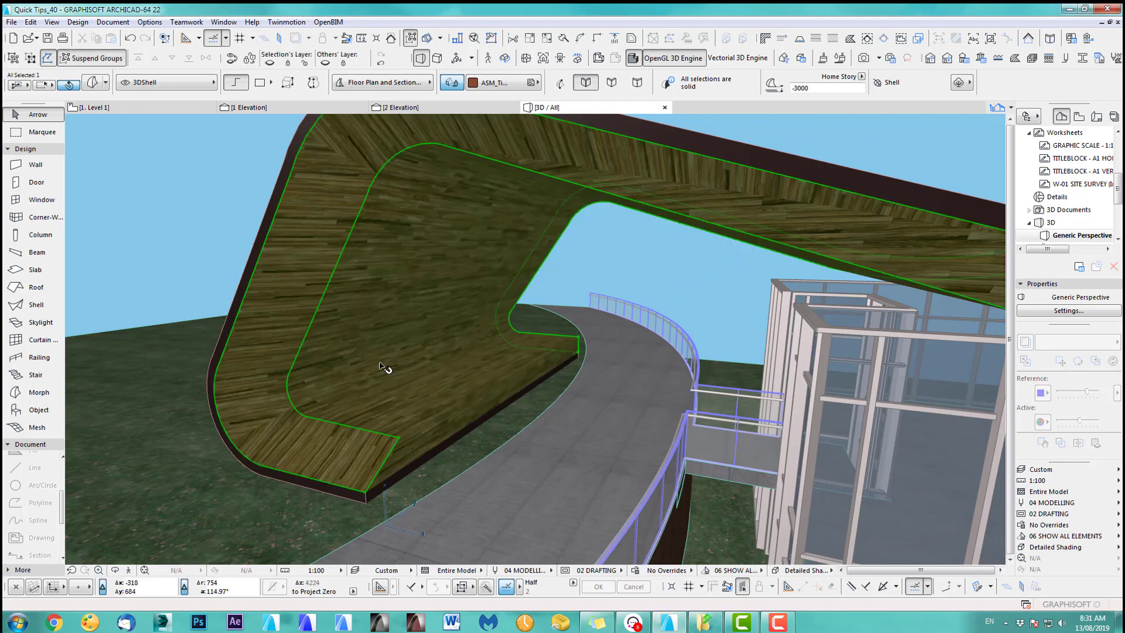
- Bevel the morph's far end the same way by moving its inner edge 900 mm inward along the roof's length
{"action": "scroll", "coordinate": [404, 388], "scroll_direction": "down", "scroll_amount": 2}
{"action": "middle_click_drag", "start_coordinate": [409, 397], "coordinate": [438, 412]}
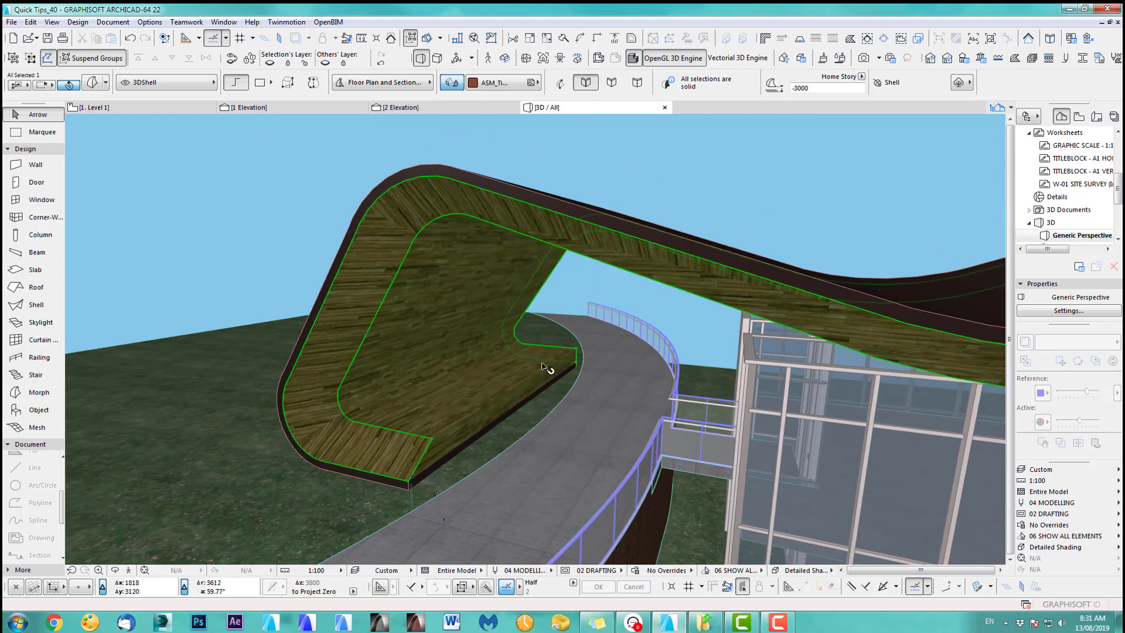
{"action": "left_click", "coordinate": [576, 350]}
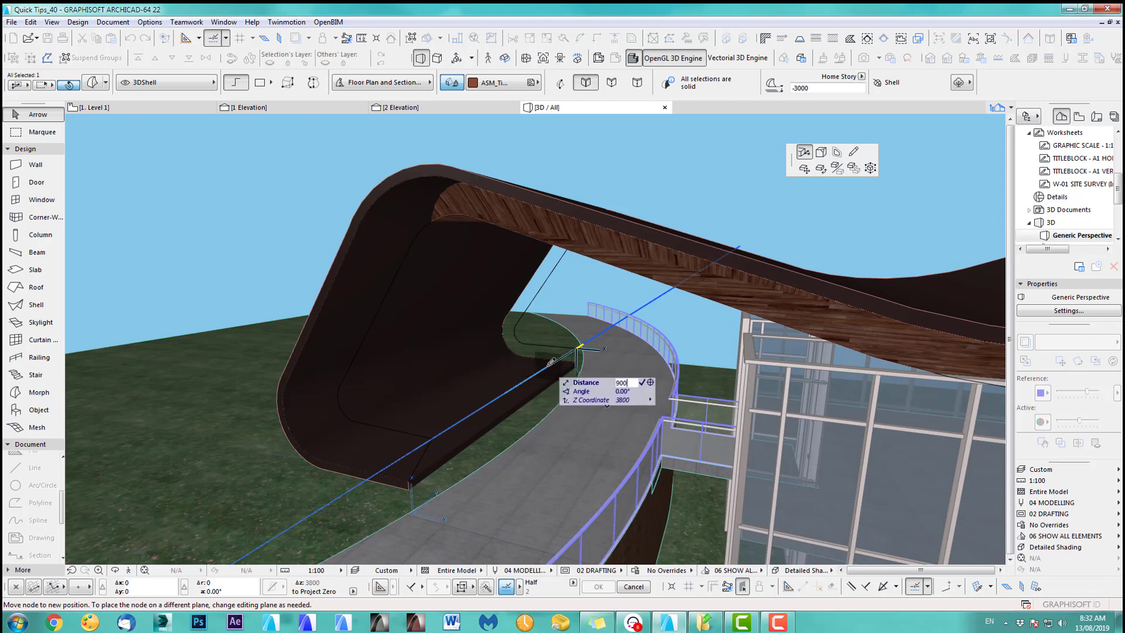
{"action": "key", "text": "Return"}
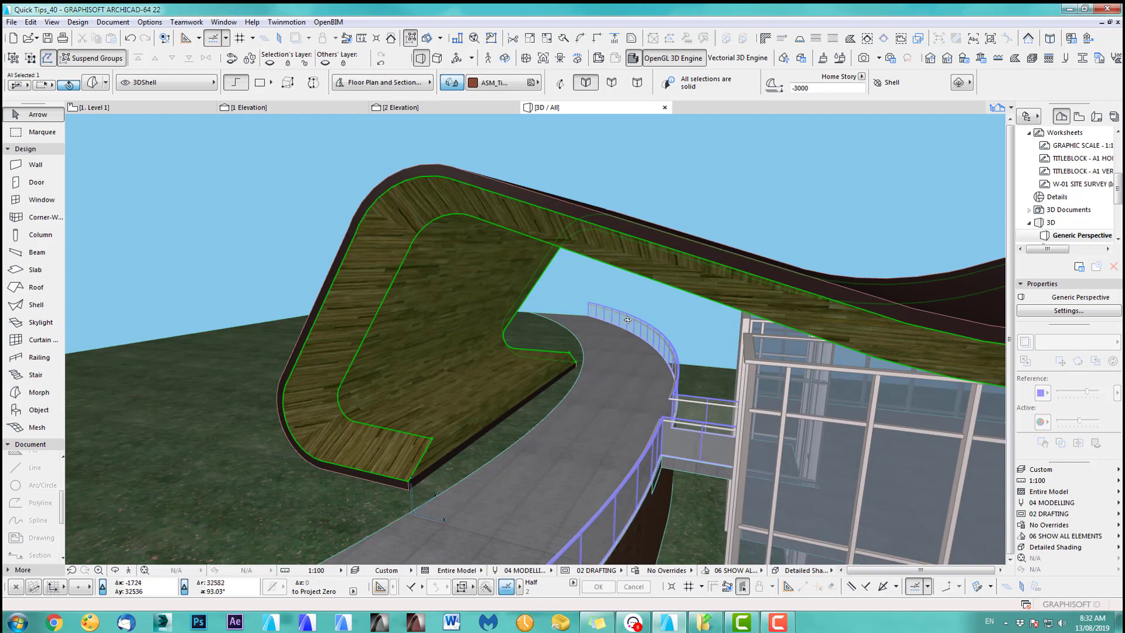
{"action": "middle_click_drag", "start_coordinate": [628, 319], "coordinate": [788, 302], "text": "shift"}
{"action": "middle_click_drag", "start_coordinate": [878, 303], "coordinate": [791, 329], "text": "shift"}
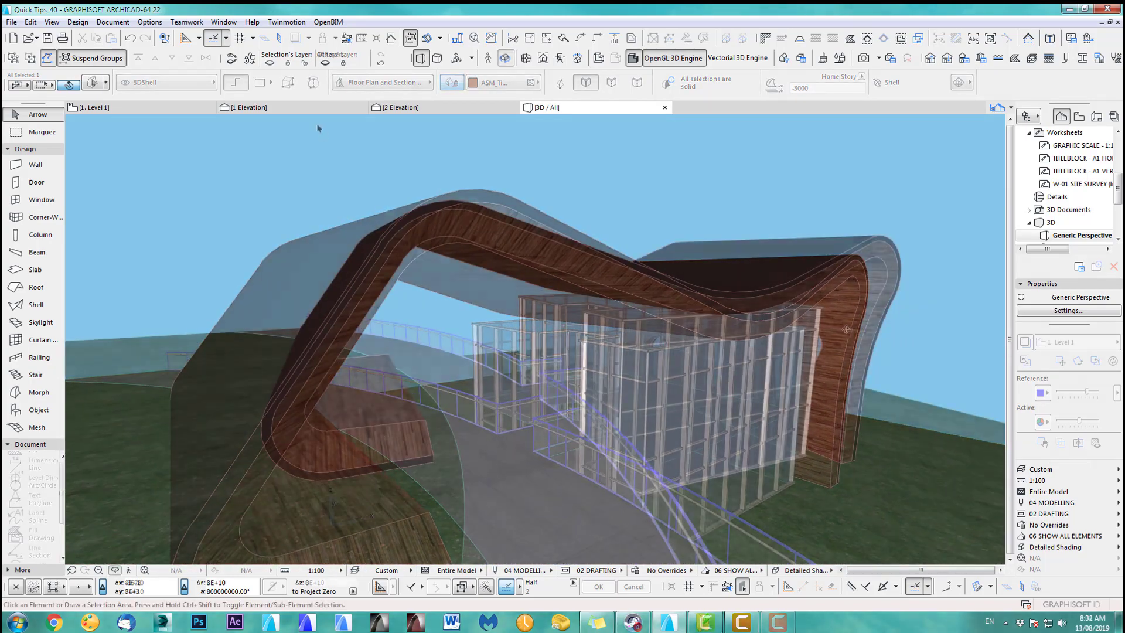
- Delete the leftover blue roof profile curve in the 1 Elevation view
{"action": "left_click", "coordinate": [303, 107]}
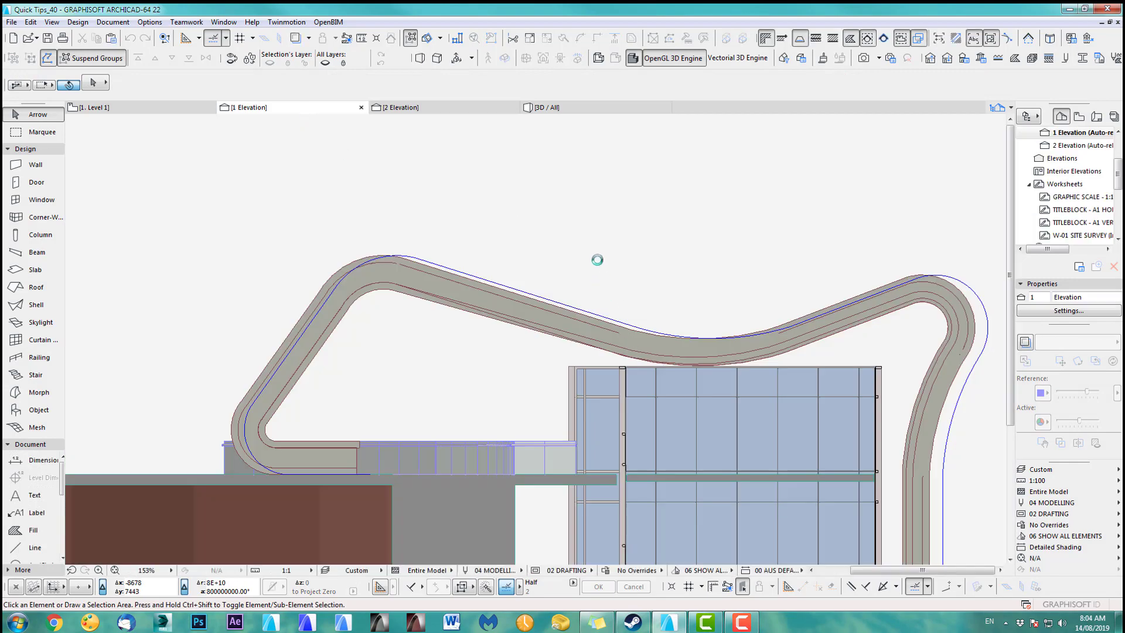
{"action": "middle_click_drag", "start_coordinate": [648, 385], "coordinate": [610, 299]}
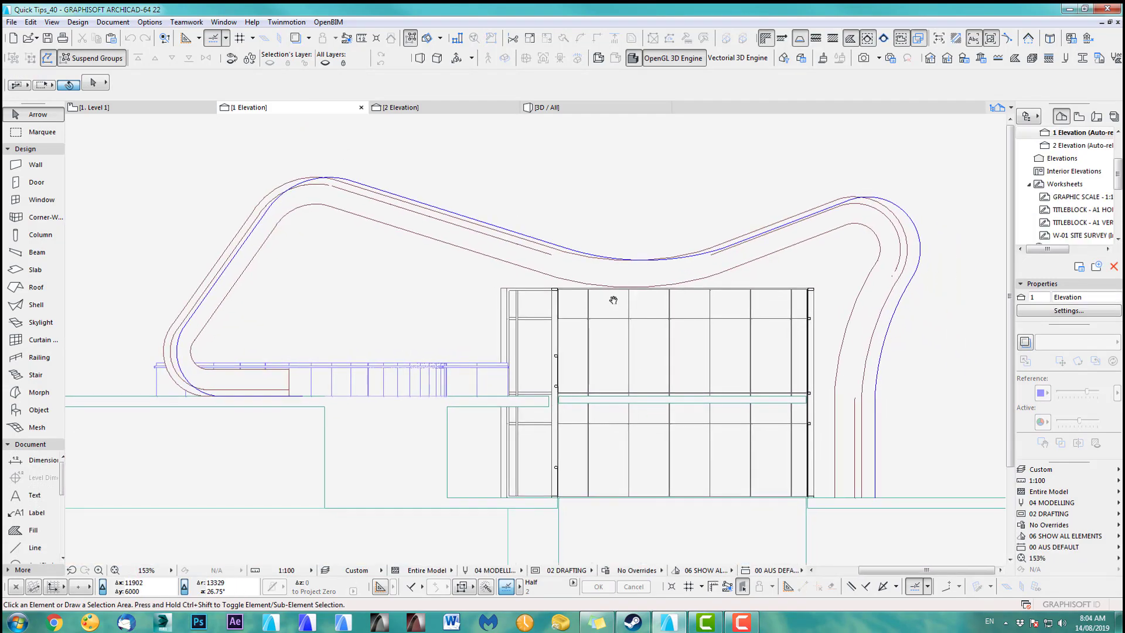
{"action": "left_click", "coordinate": [920, 257]}
{"action": "key", "text": "Delete"}
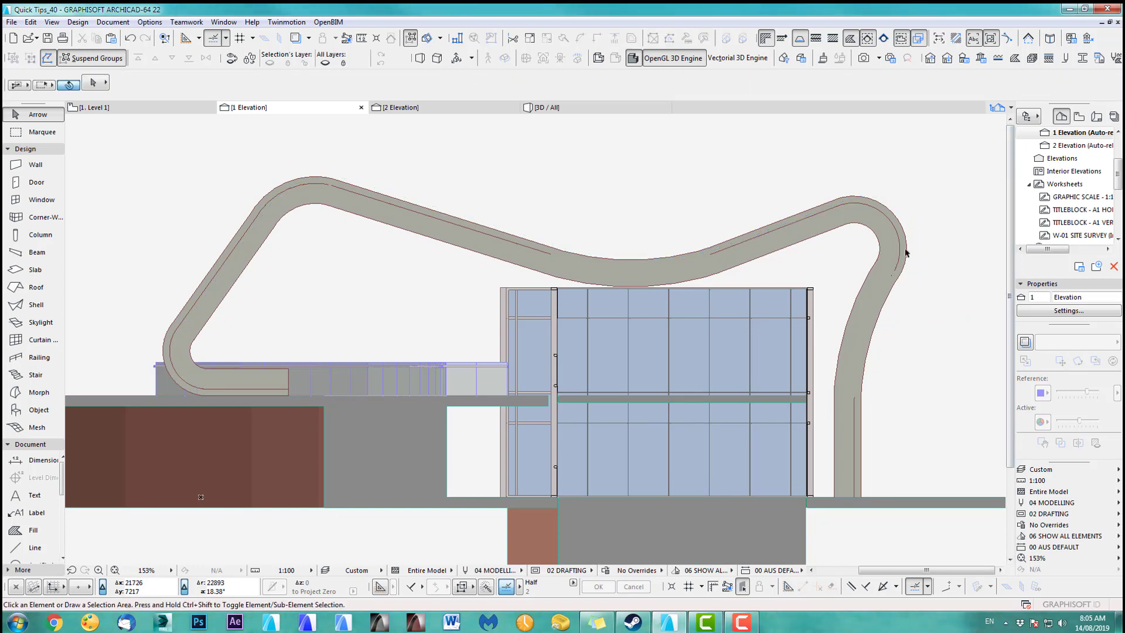
{"action": "key", "text": "F2"}
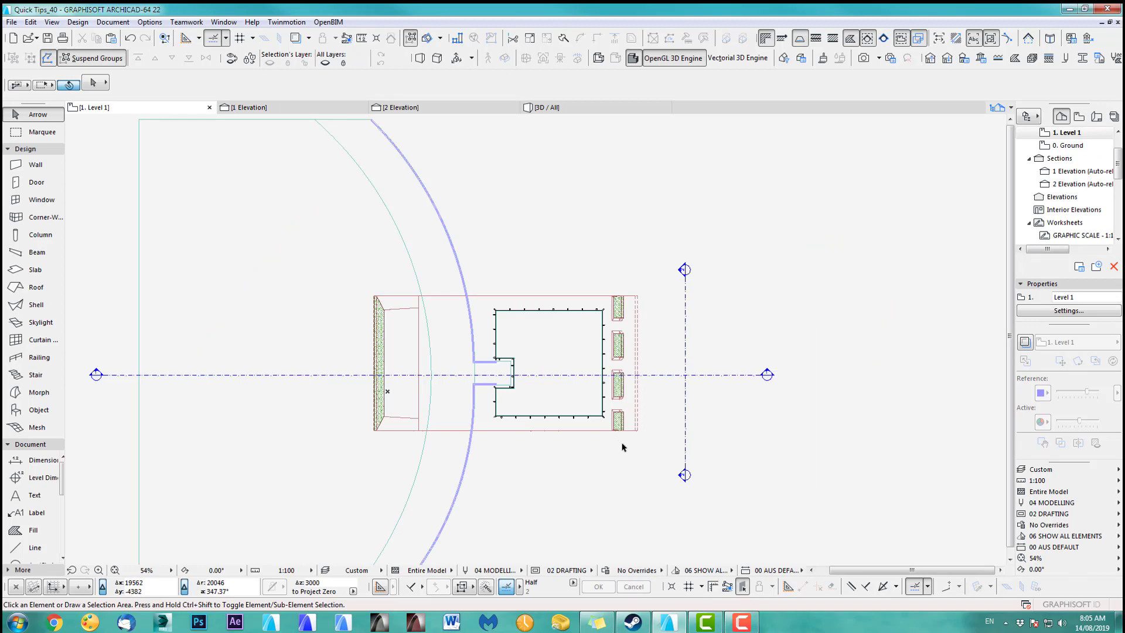
{"action": "scroll", "coordinate": [623, 447], "scroll_direction": "up", "scroll_amount": 6}
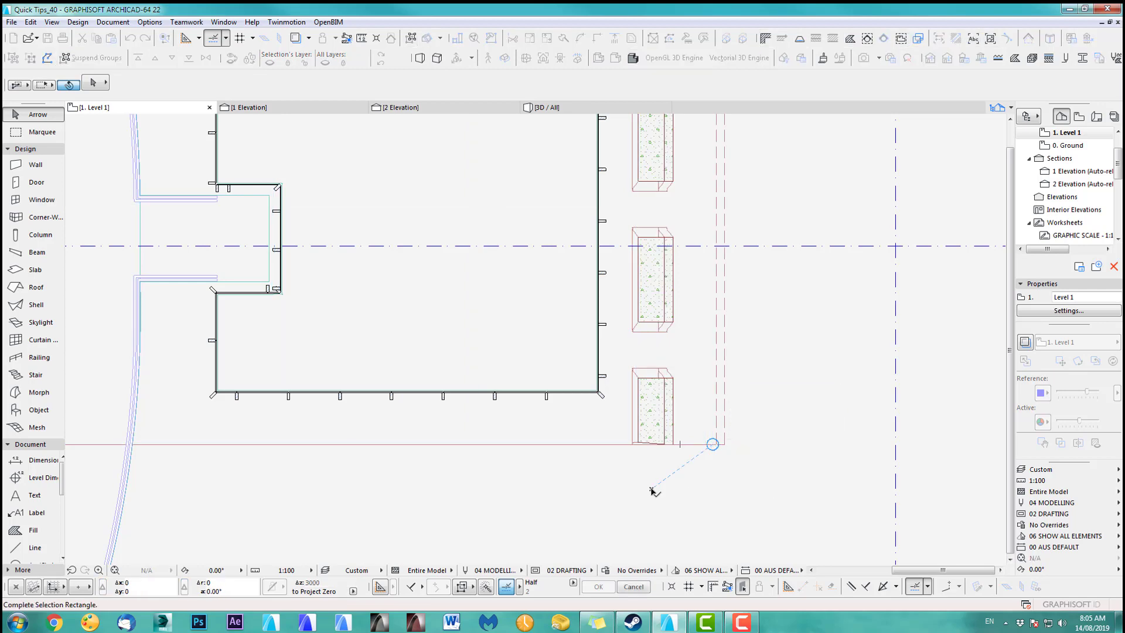
- Drag a copy of the 200 mm thick outer roof shell about 327 mm along the roof's length, past the glass building's near side
{"action": "key", "text": "F3"}
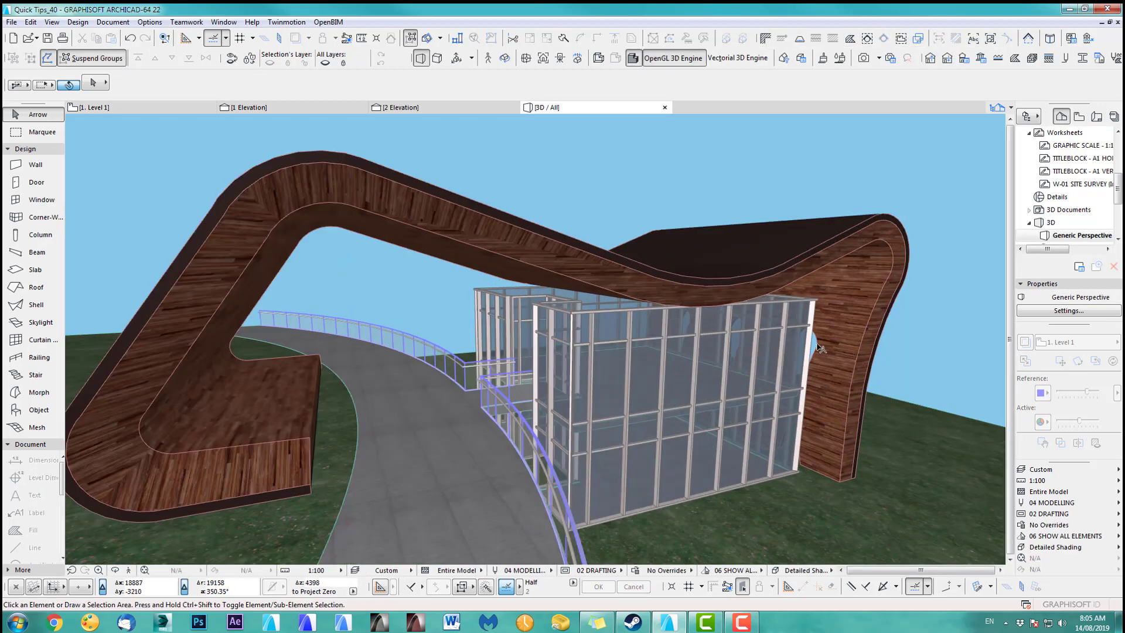
{"action": "left_click", "coordinate": [831, 240]}
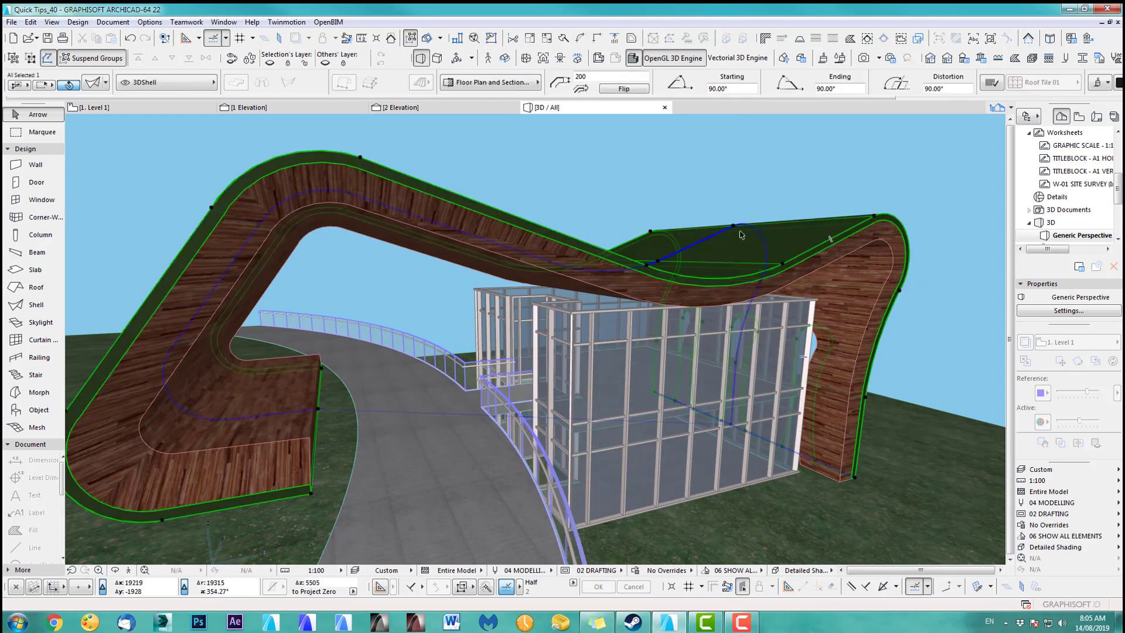
{"action": "left_click", "coordinate": [34, 23]}
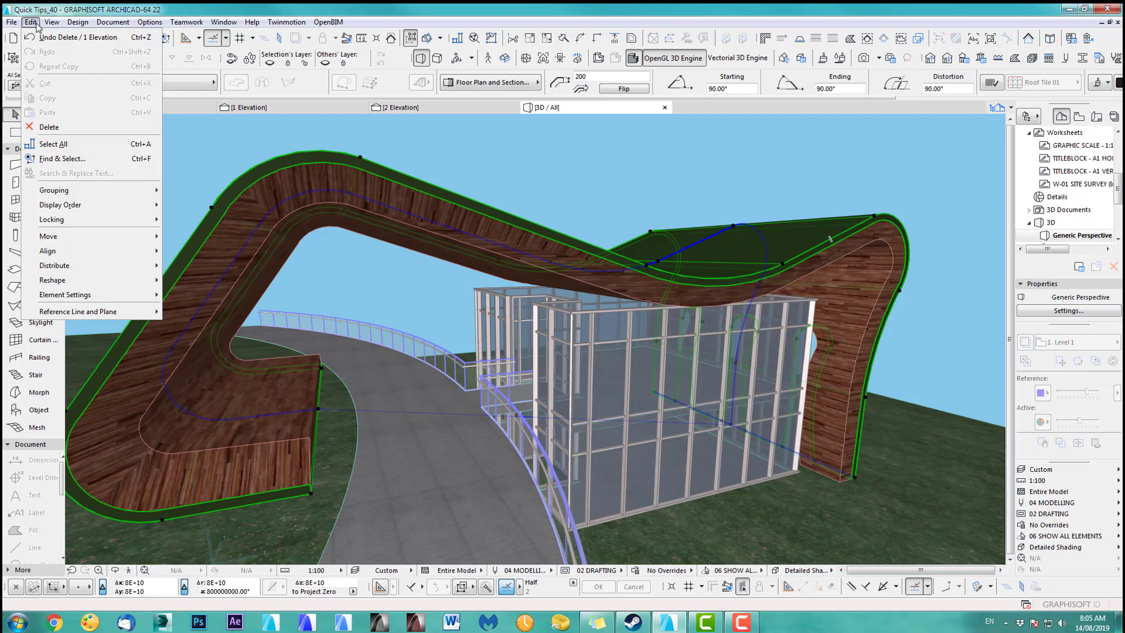
{"action": "mouse_move", "coordinate": [58, 239]}
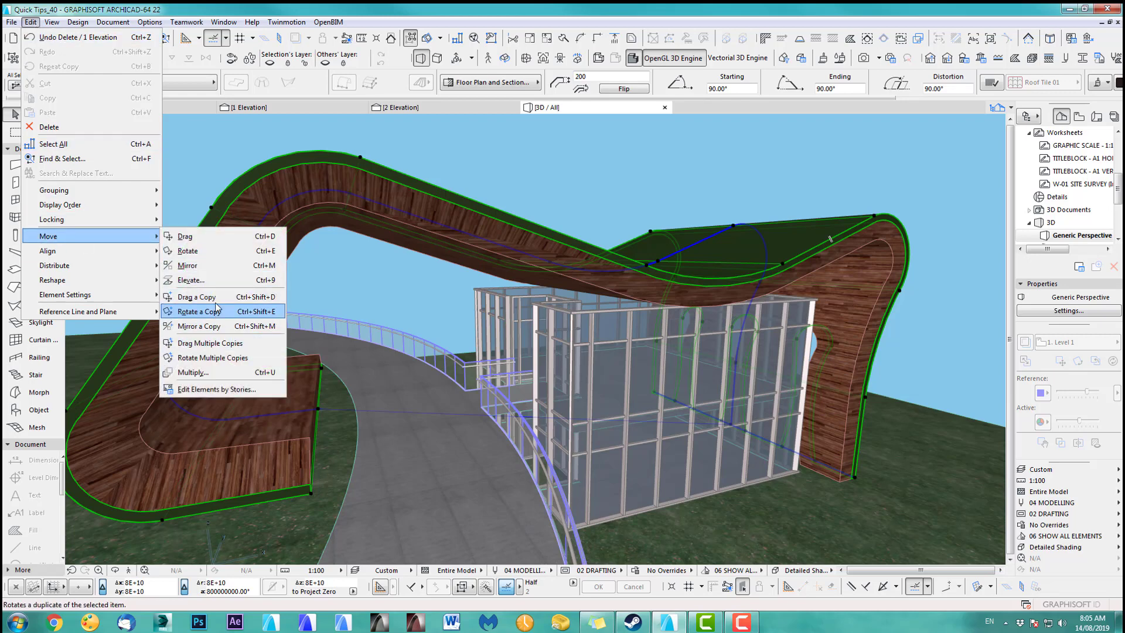
{"action": "left_click", "coordinate": [264, 297]}
{"action": "scroll", "coordinate": [872, 478], "scroll_direction": "up", "scroll_amount": 10}
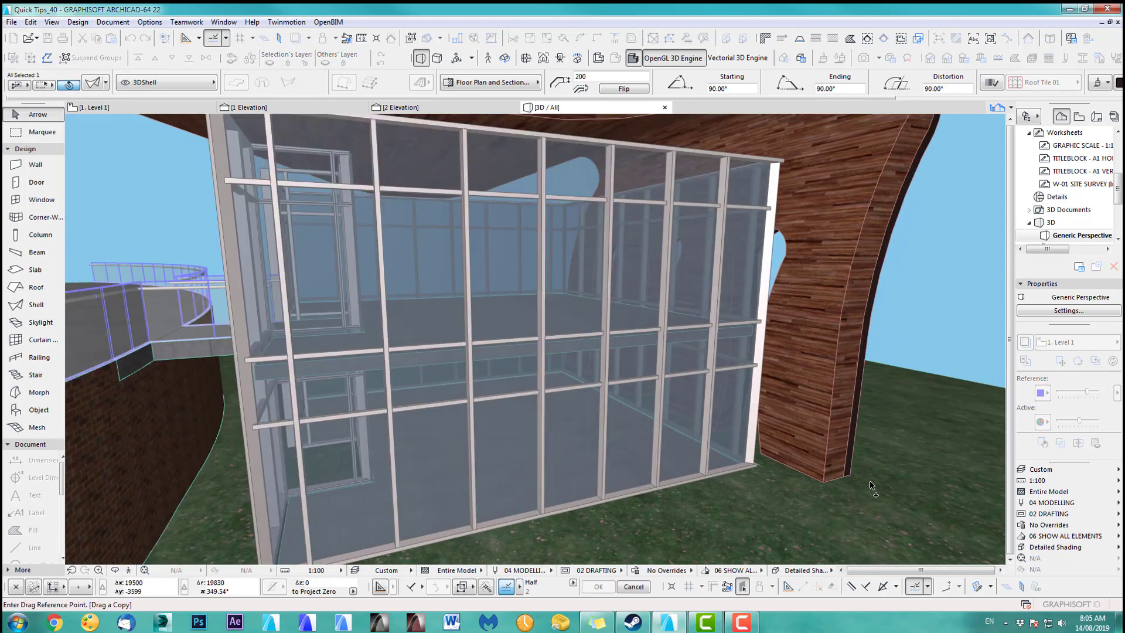
{"action": "scroll", "coordinate": [872, 477], "scroll_direction": "up", "scroll_amount": 3}
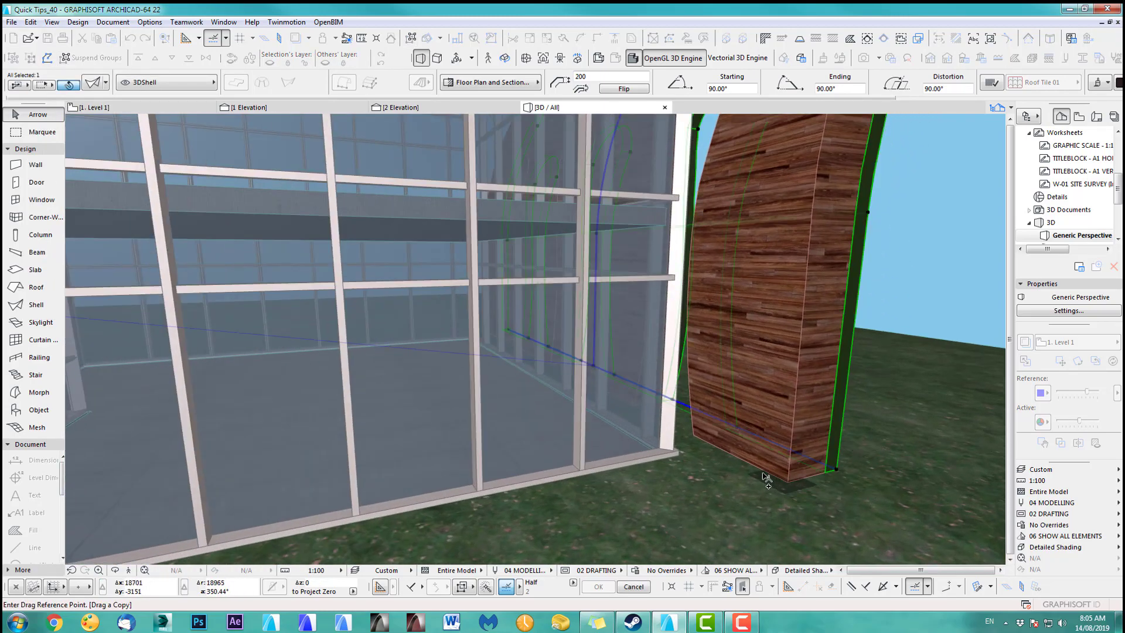
{"action": "left_click", "coordinate": [693, 436]}
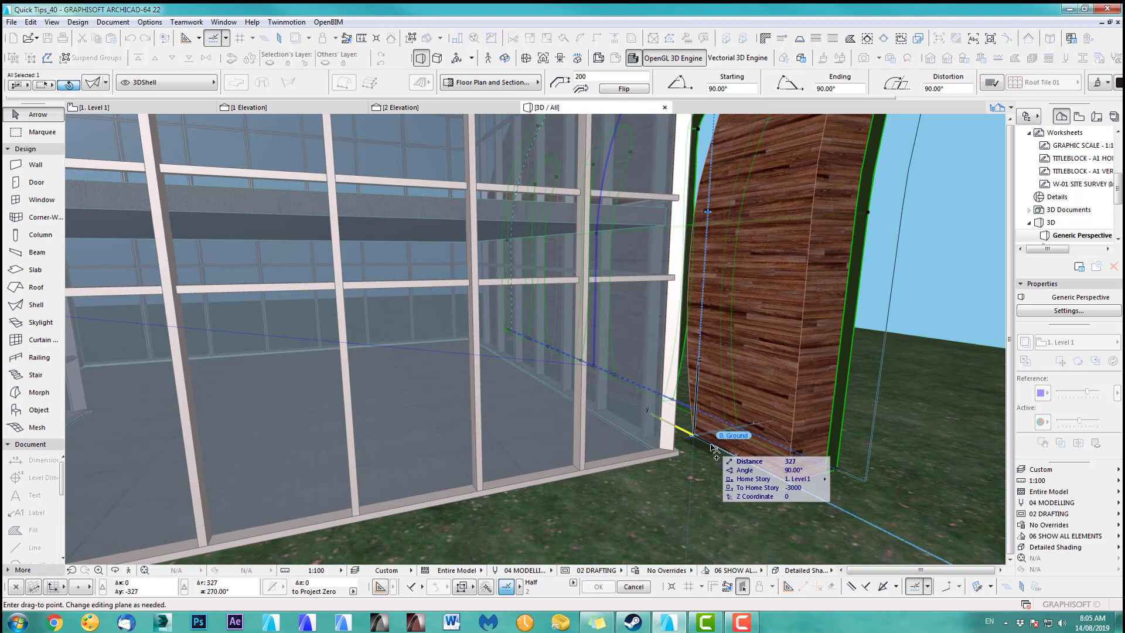
{"action": "left_click", "coordinate": [714, 446]}
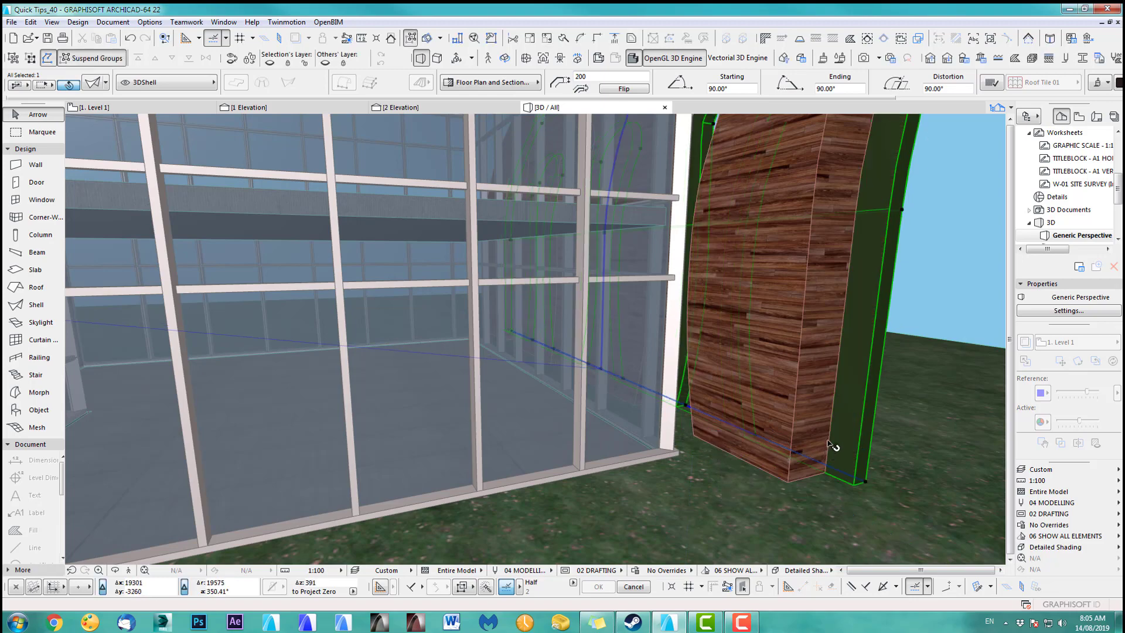
- Drag the copied 200 mm roof shell back along the roof's length in the Level 1 plan, aligning its near end with the roof's near edge
{"action": "scroll", "coordinate": [819, 455], "scroll_direction": "down", "scroll_amount": 3}
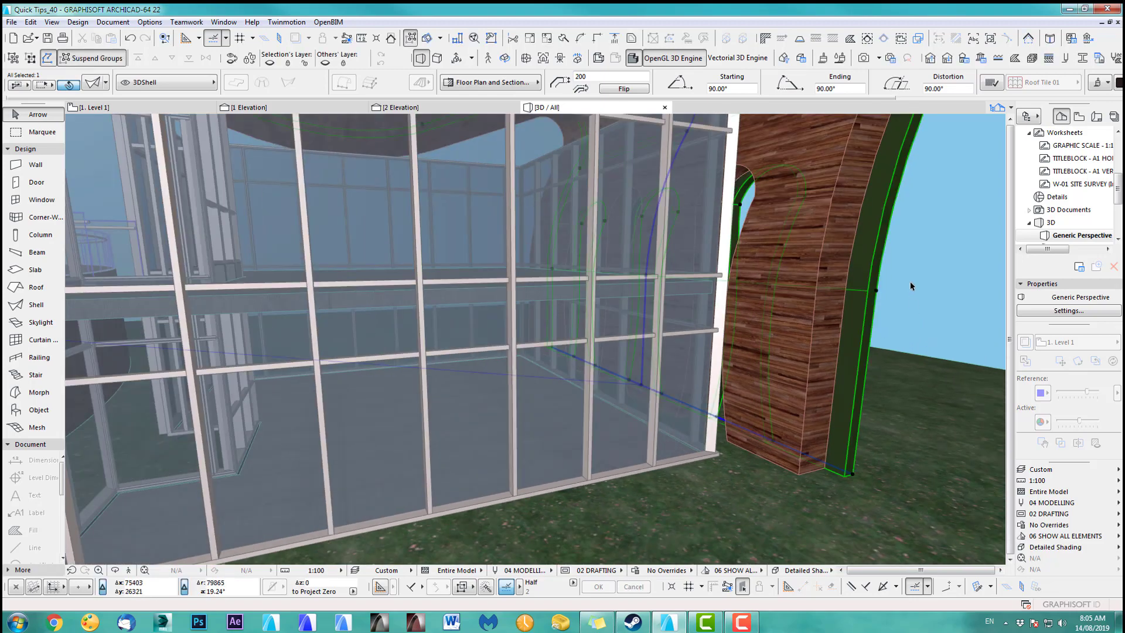
{"action": "key", "text": "F2"}
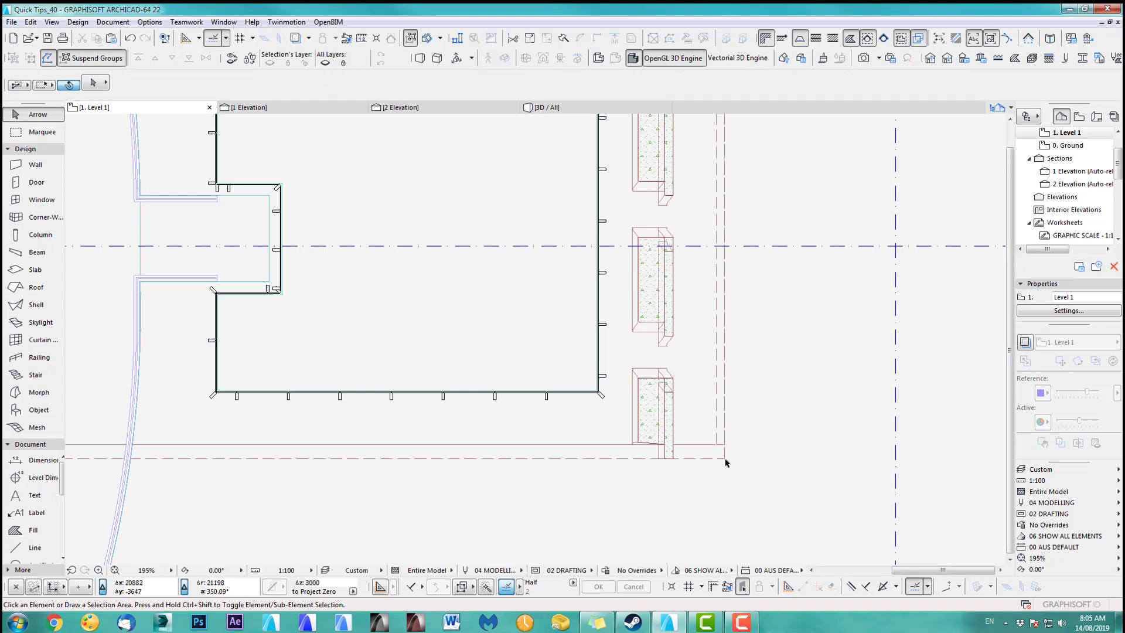
{"action": "left_click", "coordinate": [693, 462]}
{"action": "key", "text": "ctrl+d"}
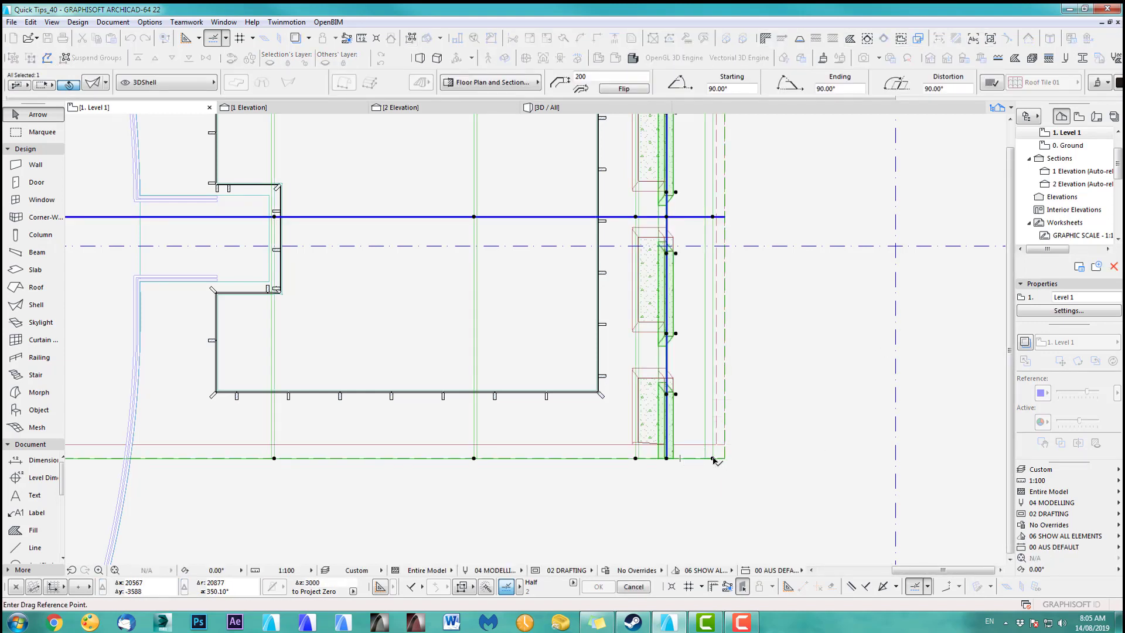
{"action": "left_click", "coordinate": [713, 458]}
{"action": "left_click", "coordinate": [713, 444]}
{"action": "left_click", "coordinate": [743, 460]}
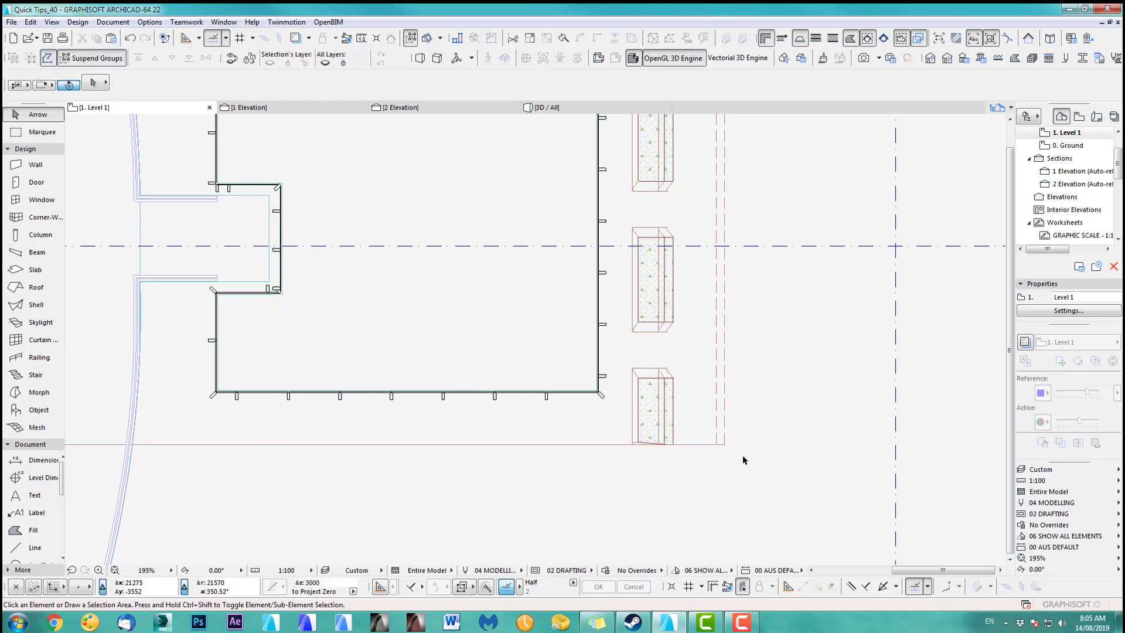
- Offset the copied shell's whole profile inward in the 1 Elevation view, onto the inner edge of the roof morph
{"action": "left_click", "coordinate": [276, 108]}
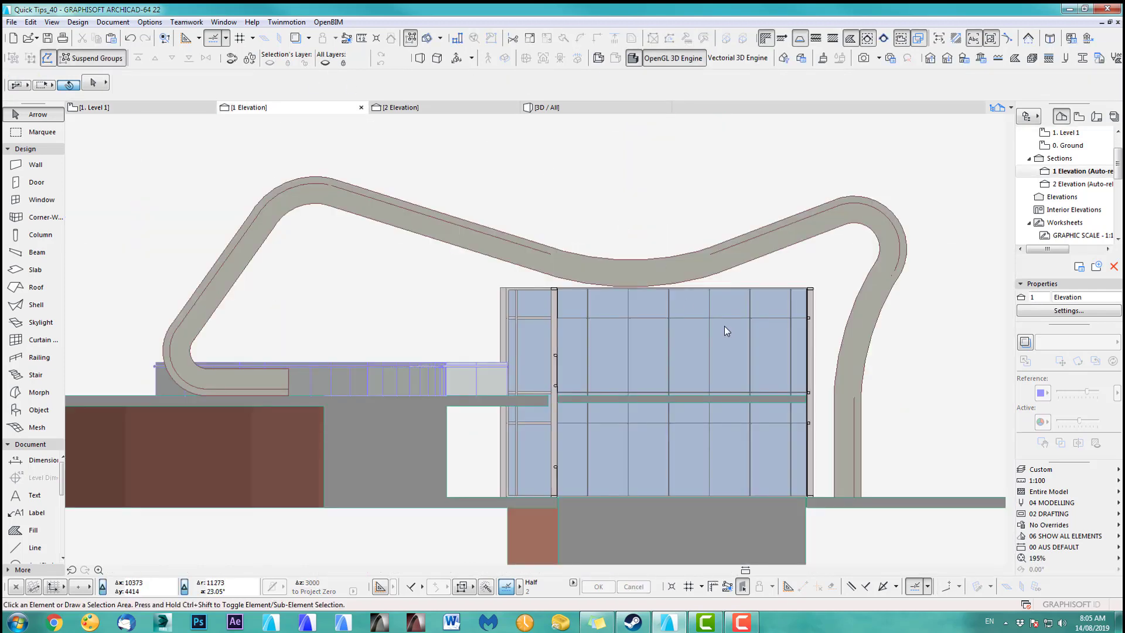
{"action": "scroll", "coordinate": [299, 184], "scroll_direction": "up", "scroll_amount": 4}
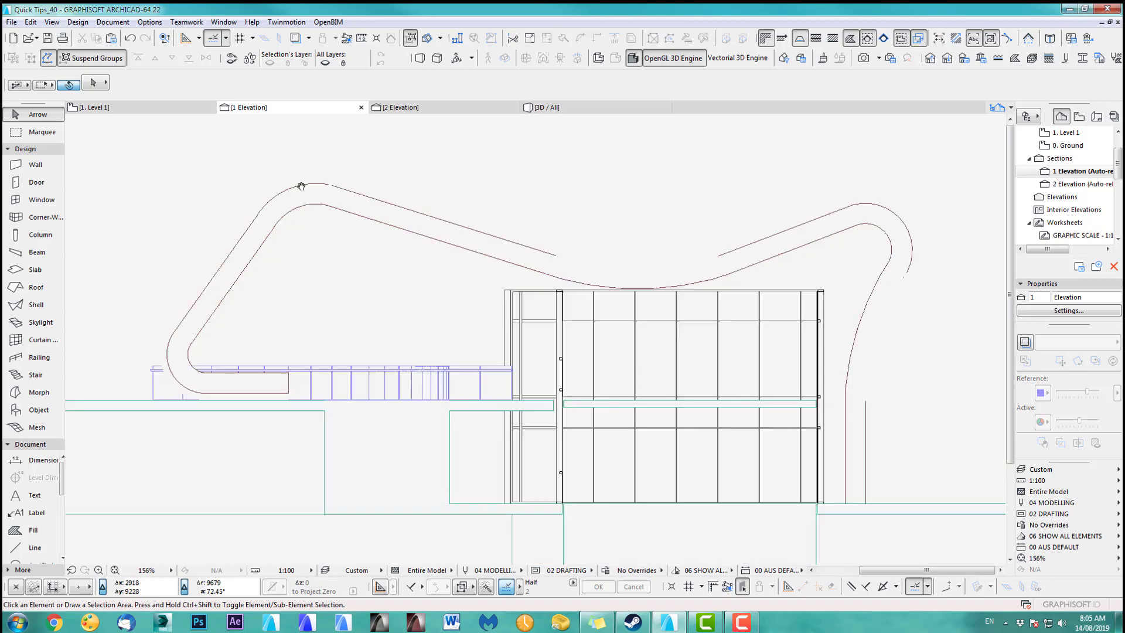
{"action": "left_click", "coordinate": [328, 176]}
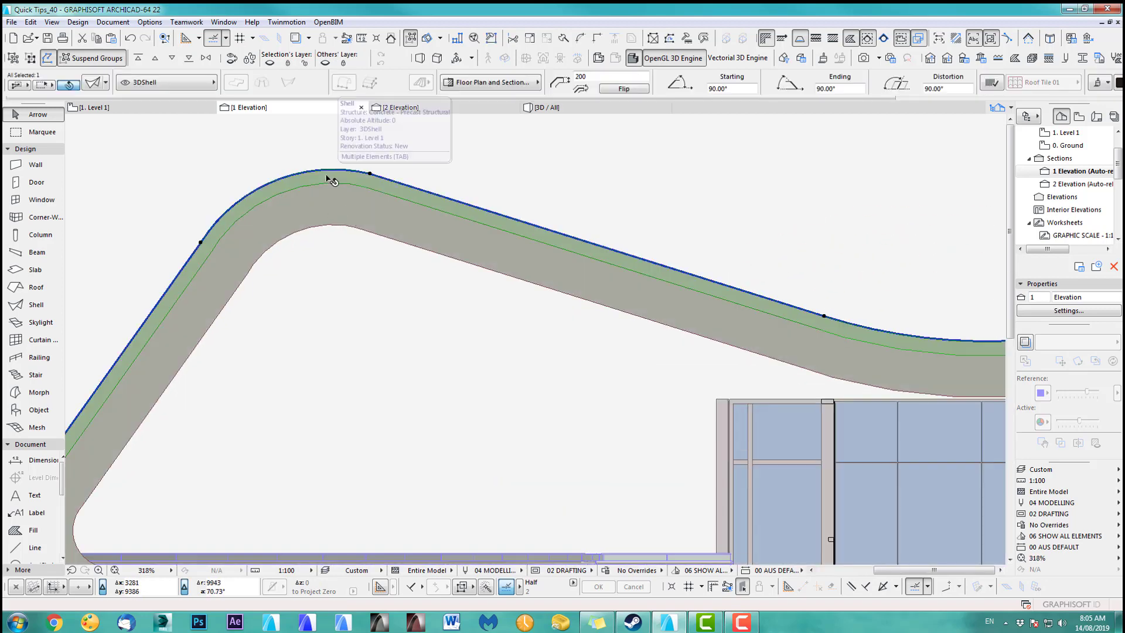
{"action": "scroll", "coordinate": [182, 156], "scroll_direction": "down", "scroll_amount": 4}
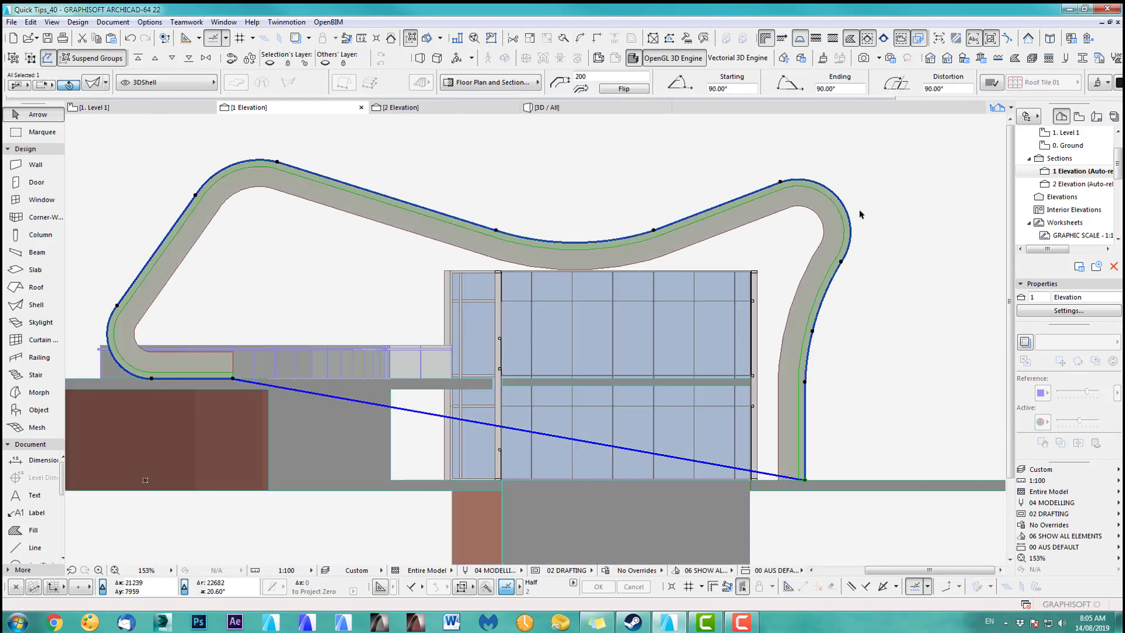
{"action": "left_click", "coordinate": [780, 183]}
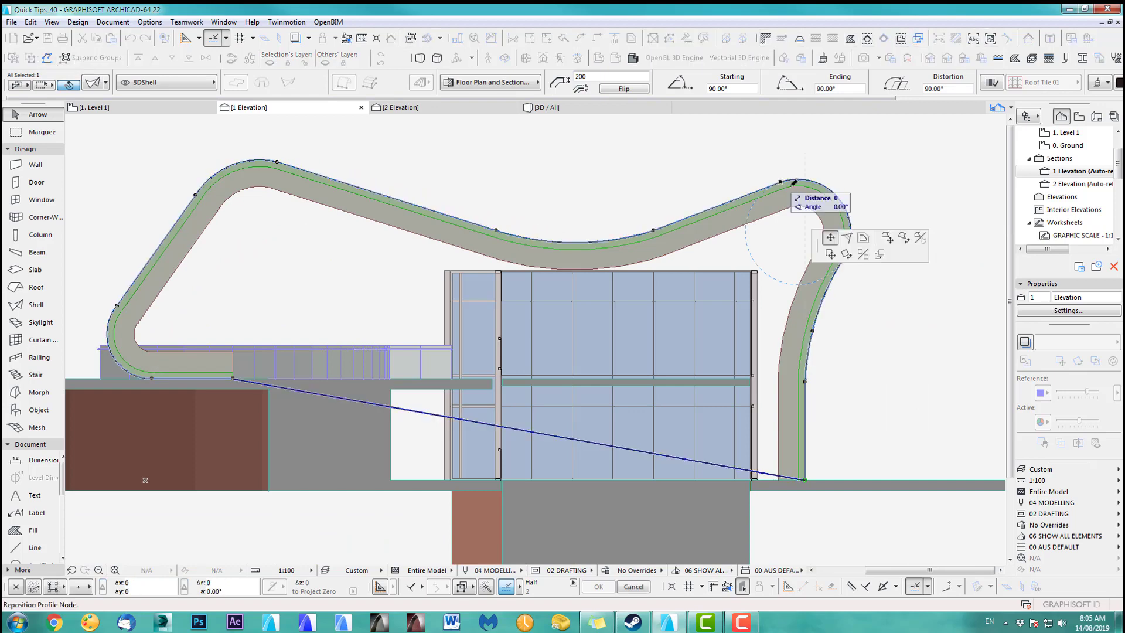
{"action": "left_click", "coordinate": [837, 152]}
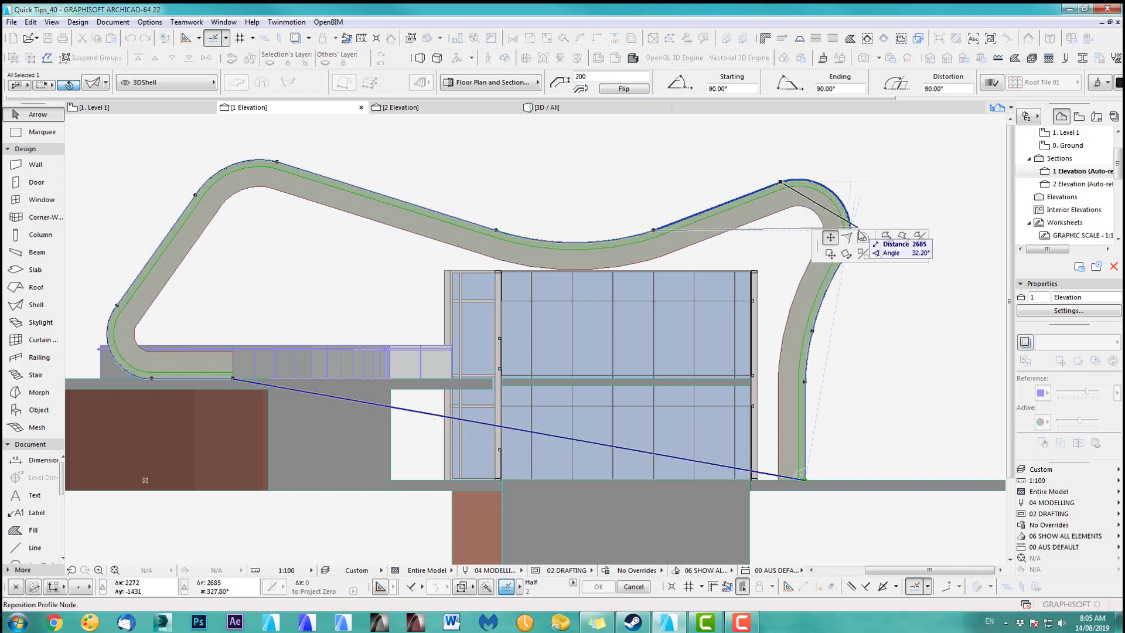
{"action": "left_click", "coordinate": [791, 206]}
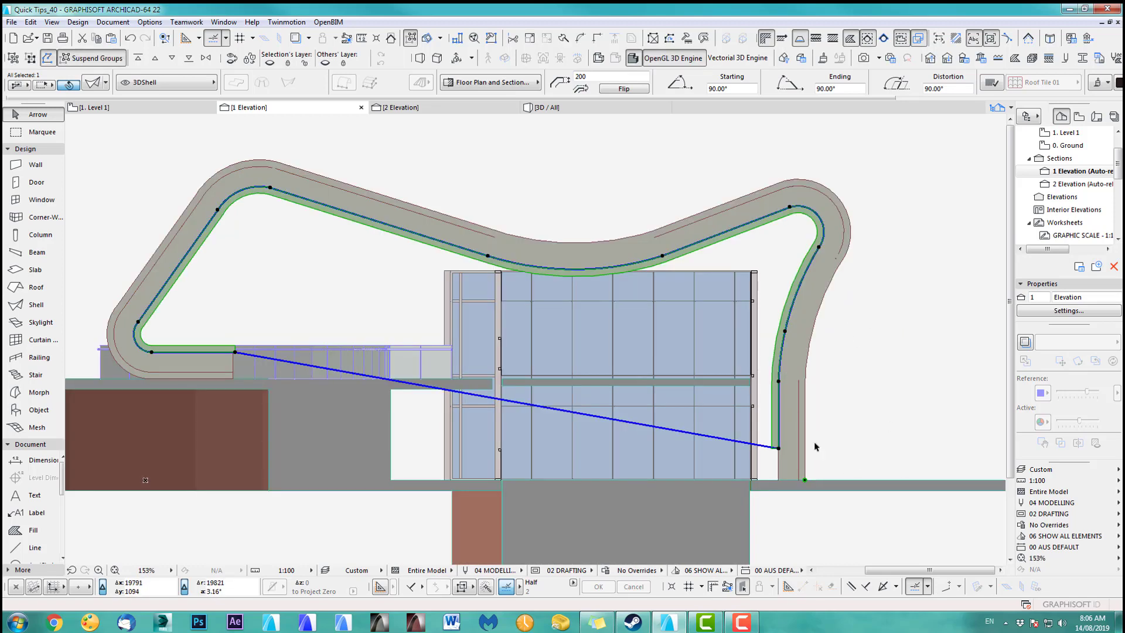
- Examine the offset inner shell in the 3D view, from the curled ground lip to the end wall's shortened foot
{"action": "scroll", "coordinate": [814, 447], "scroll_direction": "up", "scroll_amount": 5}
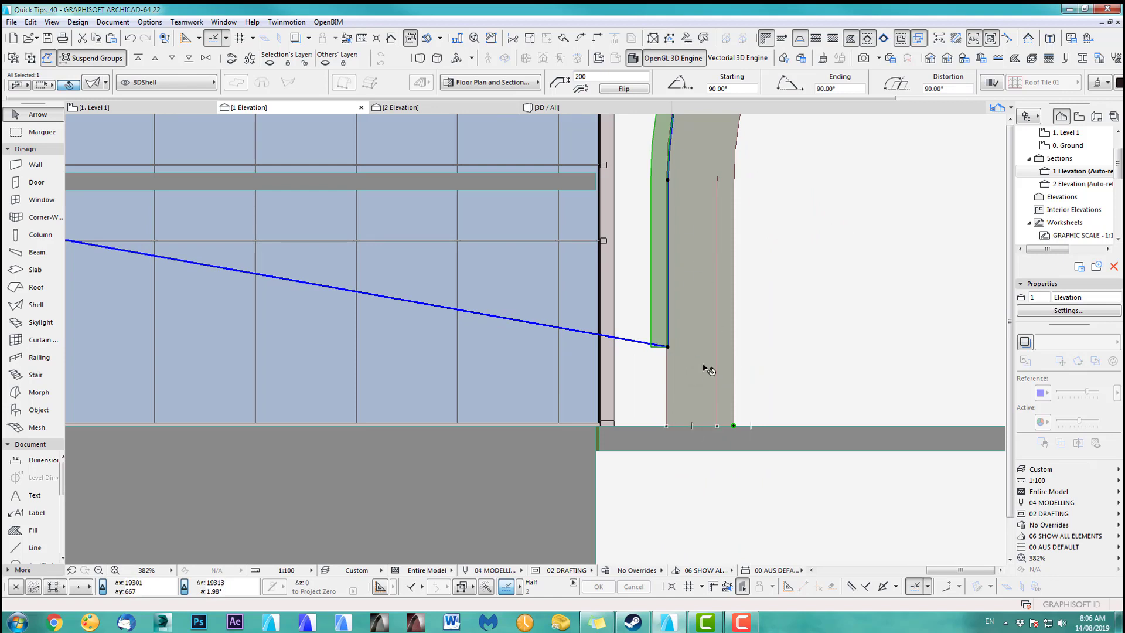
{"action": "key", "text": "Escape"}
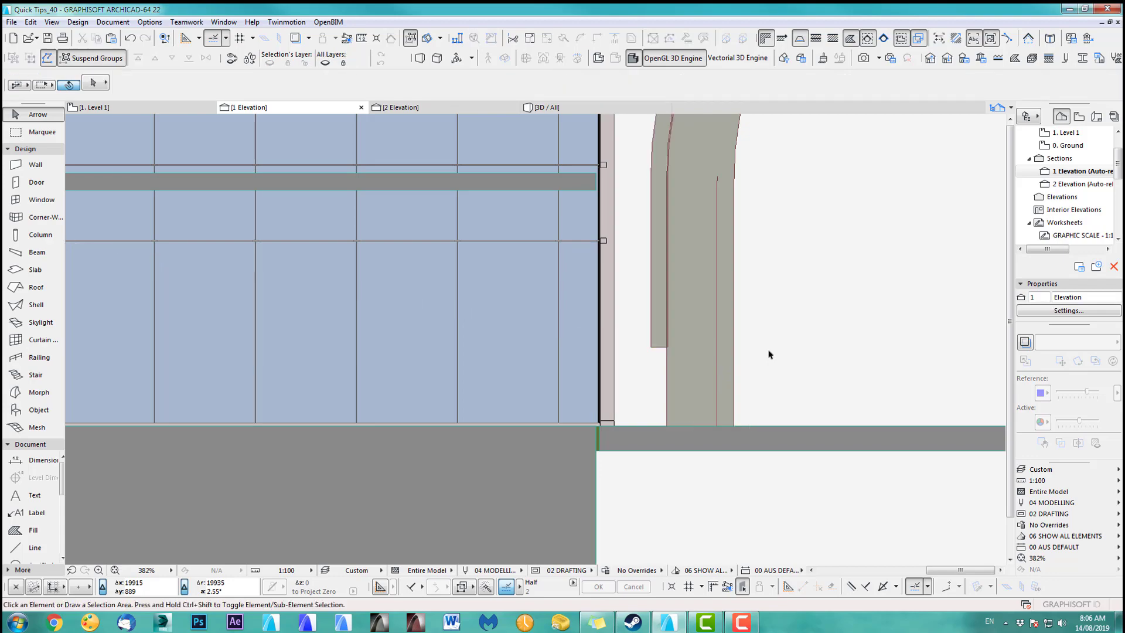
{"action": "key", "text": "F3"}
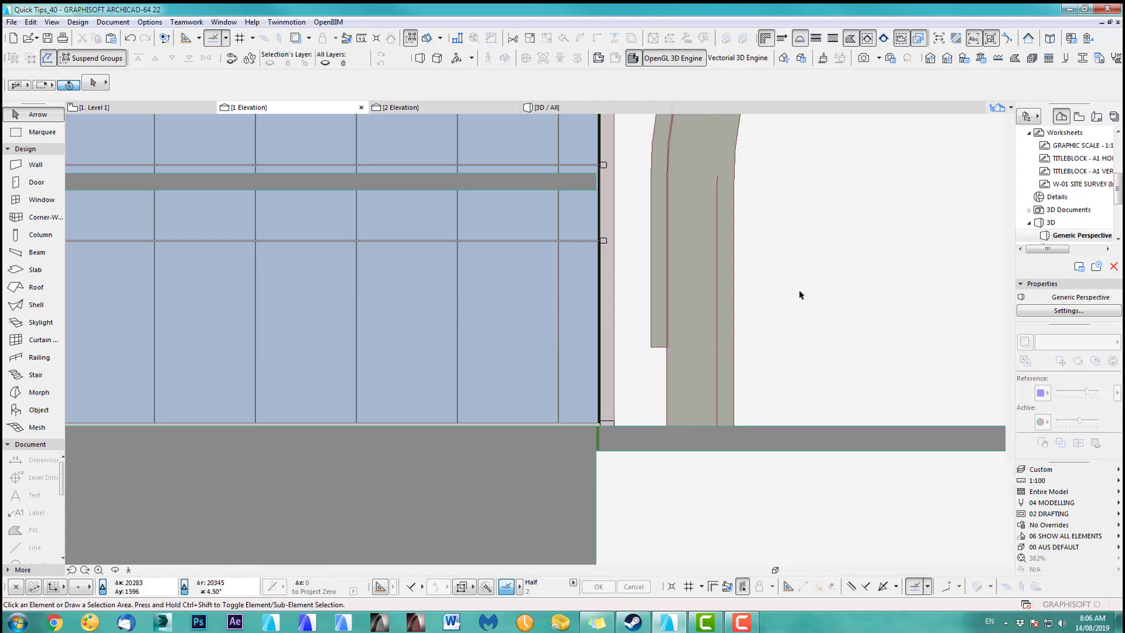
{"action": "middle_click_drag", "start_coordinate": [680, 295], "coordinate": [741, 407]}
{"action": "scroll", "coordinate": [724, 370], "scroll_direction": "down", "scroll_amount": 3}
{"action": "middle_click_drag", "start_coordinate": [724, 370], "coordinate": [692, 353]}
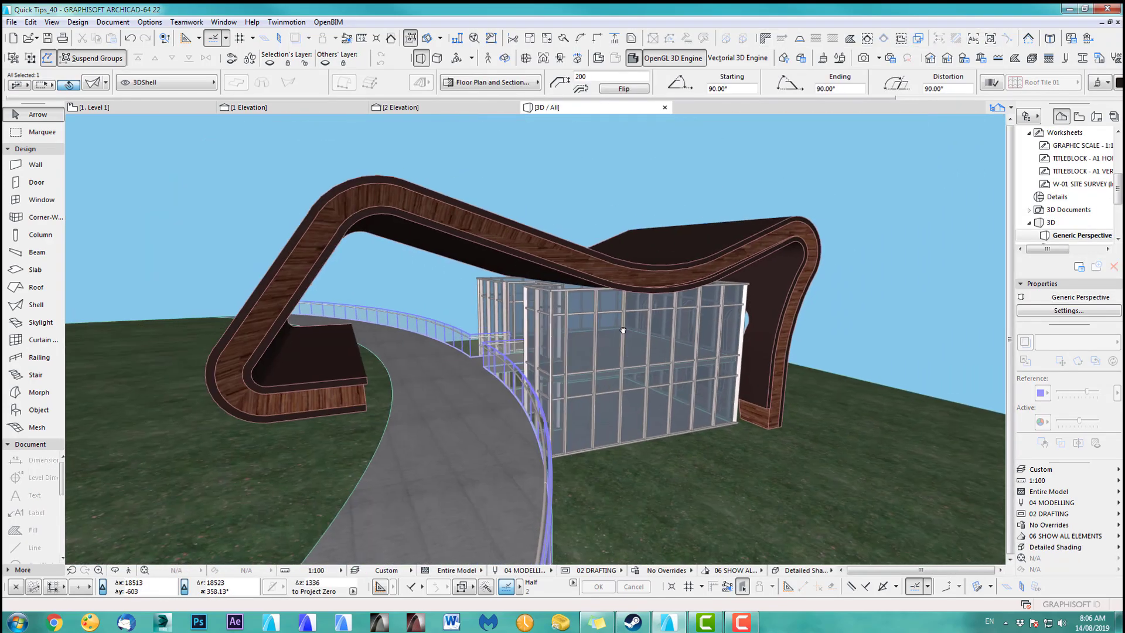
{"action": "scroll", "coordinate": [419, 329], "scroll_direction": "up", "scroll_amount": 5}
{"action": "middle_click_drag", "start_coordinate": [565, 331], "coordinate": [656, 409], "text": "shift"}
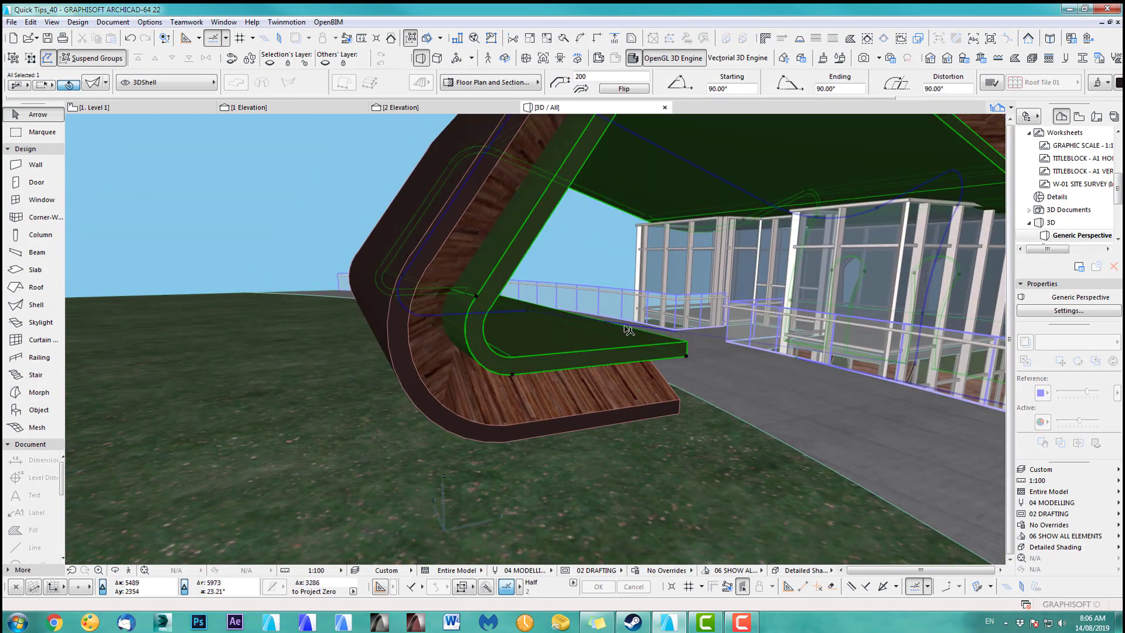
{"action": "middle_click_drag", "start_coordinate": [594, 369], "coordinate": [366, 410], "text": "shift"}
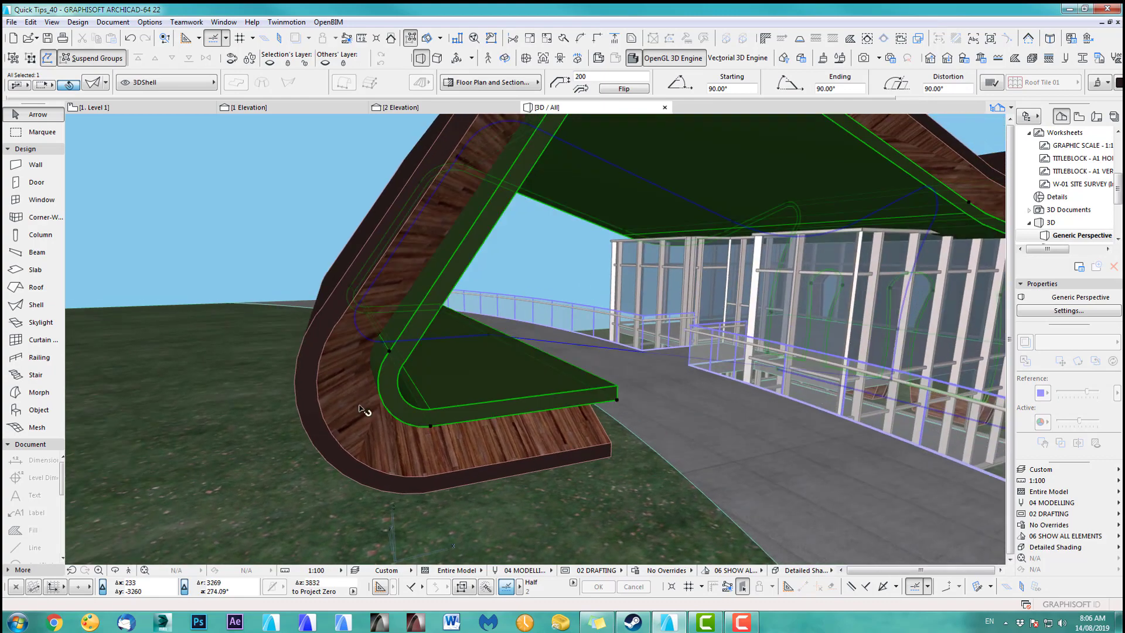
{"action": "middle_click_drag", "start_coordinate": [392, 274], "coordinate": [432, 244], "text": "shift"}
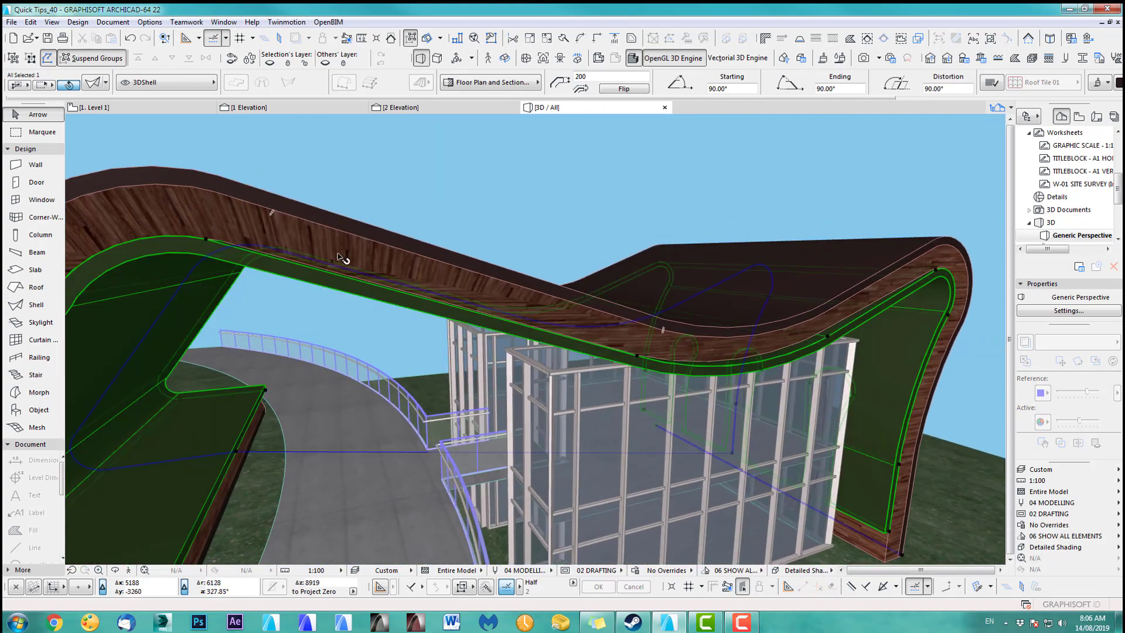
{"action": "middle_click_drag", "start_coordinate": [543, 294], "coordinate": [403, 281], "text": "shift"}
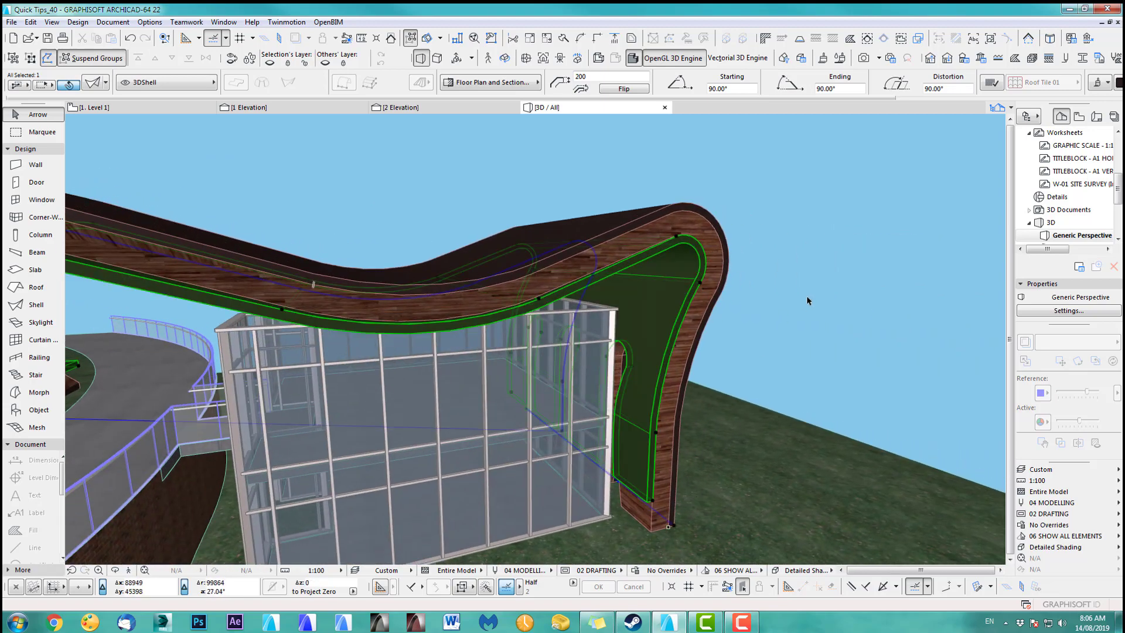
- Extend the inner shell's end-wall leg straight down to ground level in the 1 Elevation view
{"action": "left_click", "coordinate": [316, 108]}
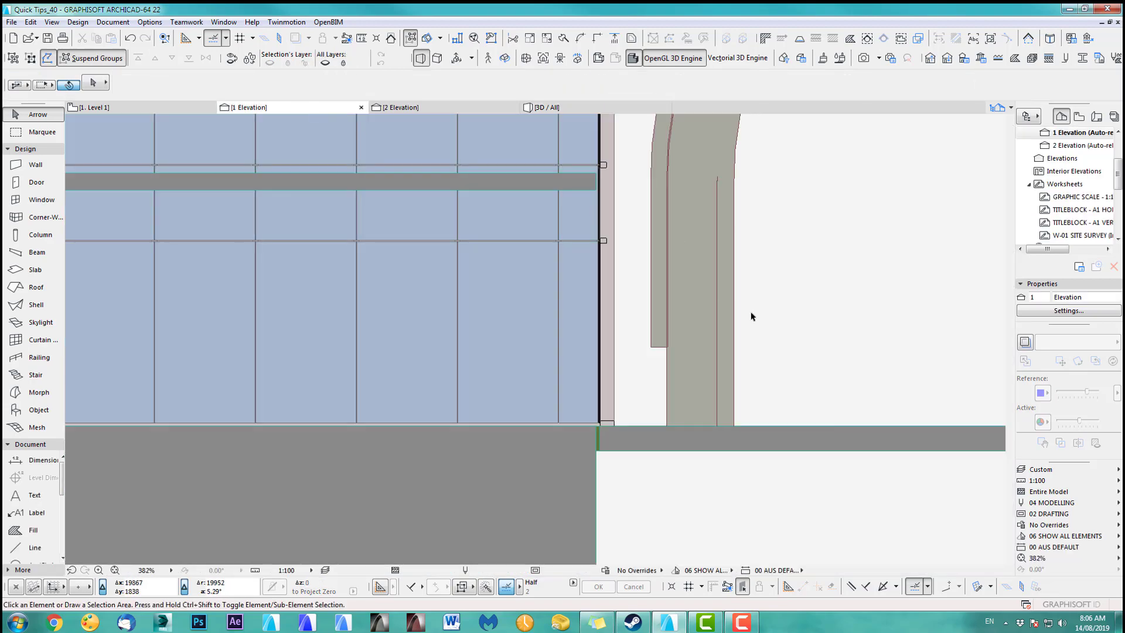
{"action": "left_click", "coordinate": [659, 347]}
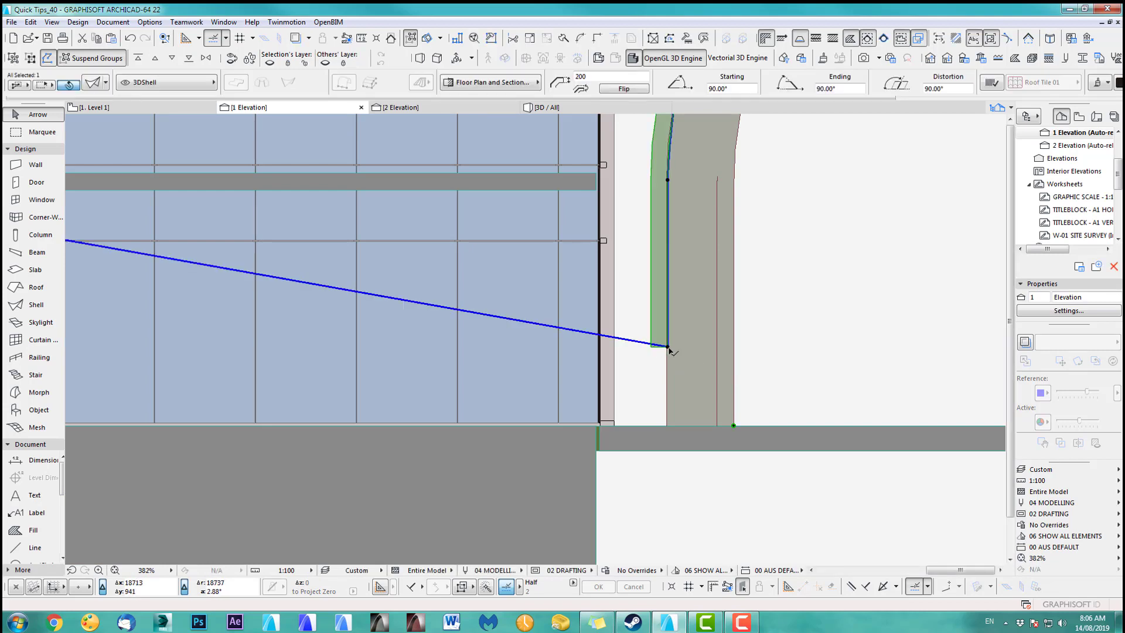
{"action": "left_click", "coordinate": [668, 347]}
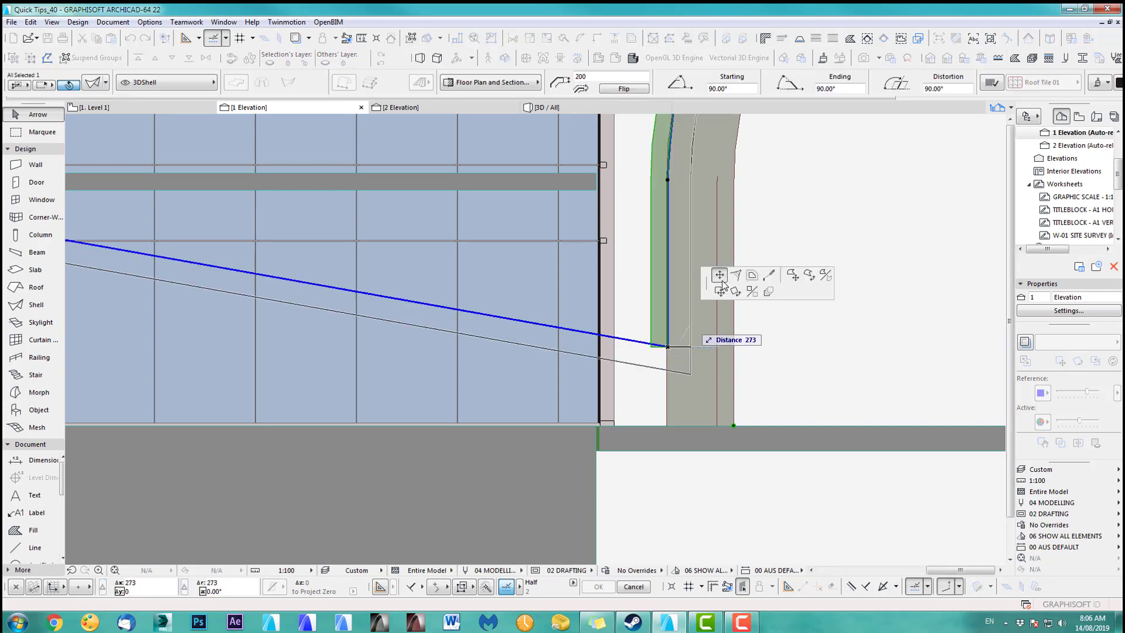
{"action": "left_click", "coordinate": [668, 425]}
{"action": "scroll", "coordinate": [703, 462], "scroll_direction": "down", "scroll_amount": 5}
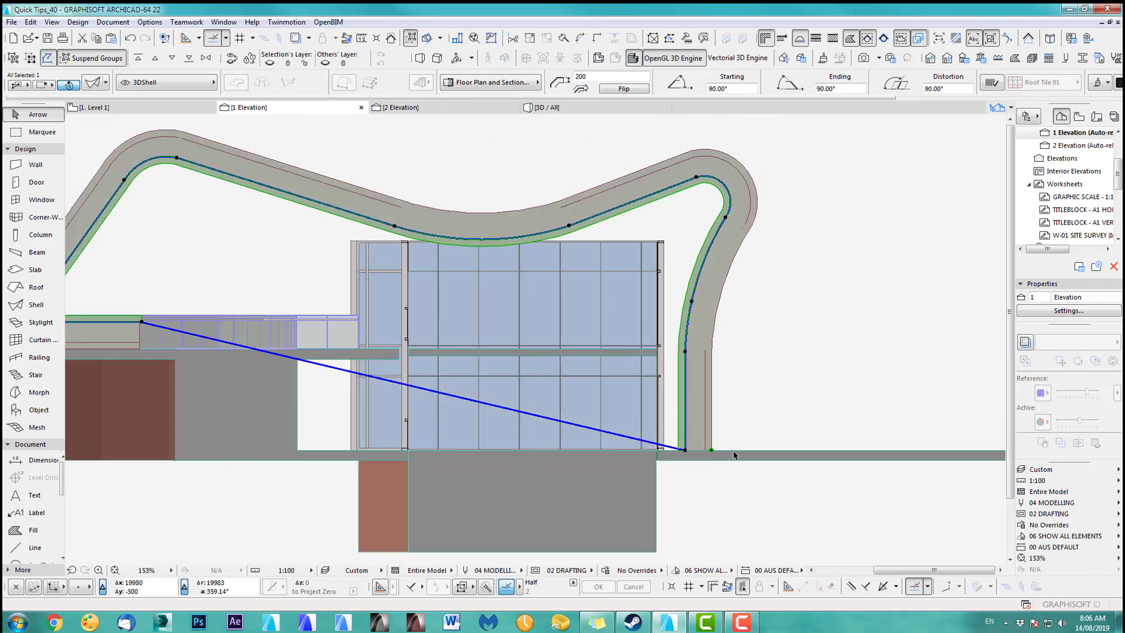
- Move the inner shell's foot node horizontally outward to 200 mm short of the outer shell's inner line
{"action": "scroll", "coordinate": [730, 456], "scroll_direction": "up", "scroll_amount": 6}
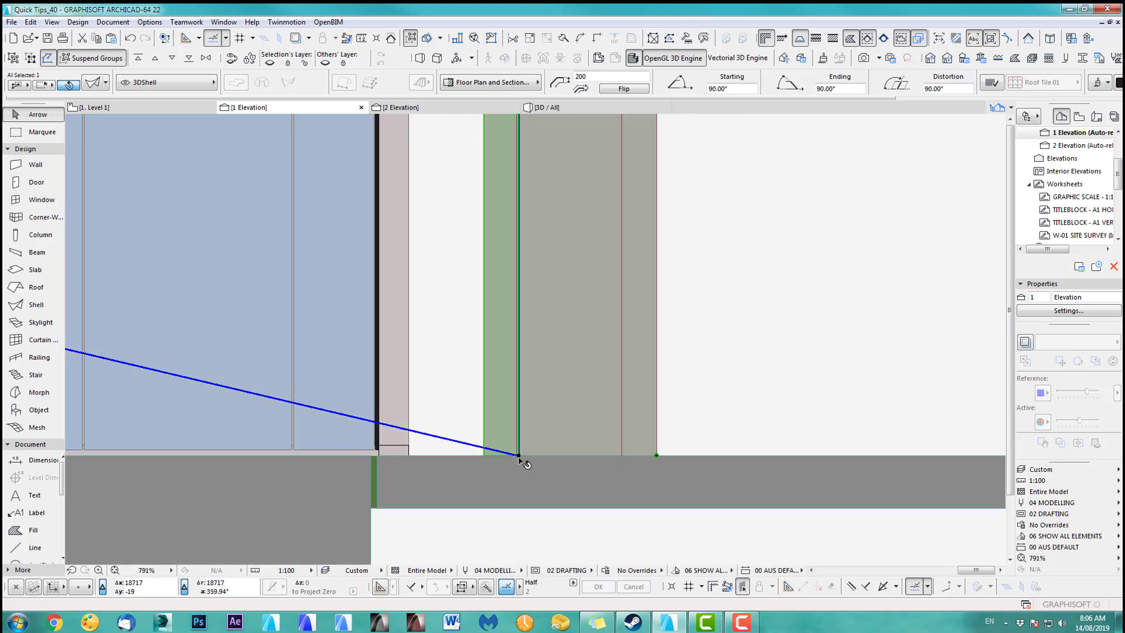
{"action": "left_click", "coordinate": [518, 455]}
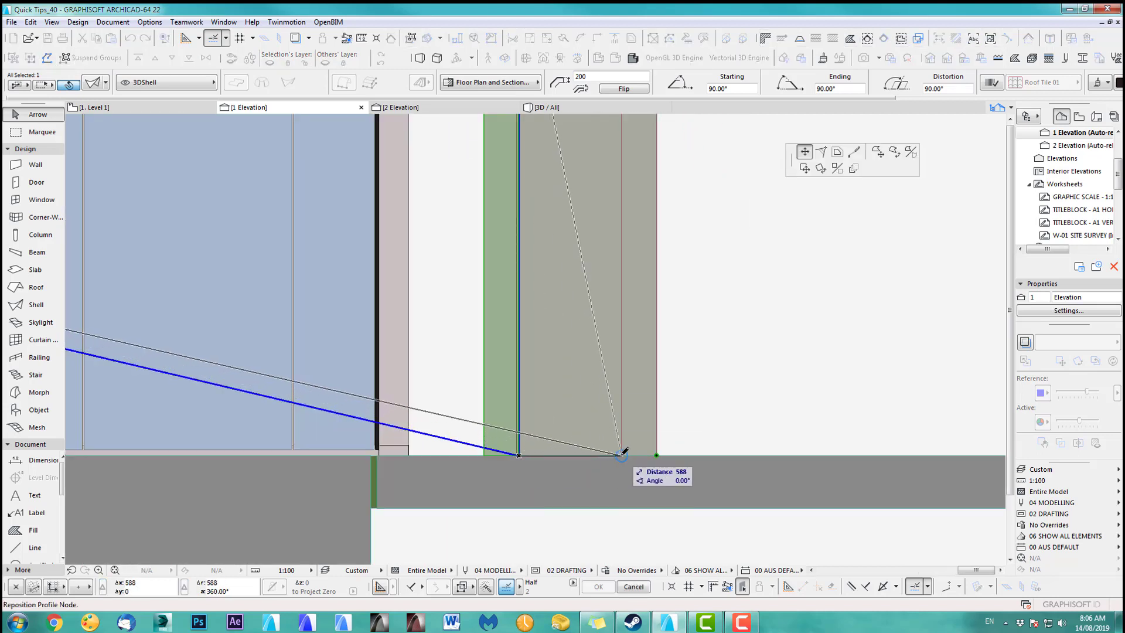
{"action": "type", "text": "x2"}
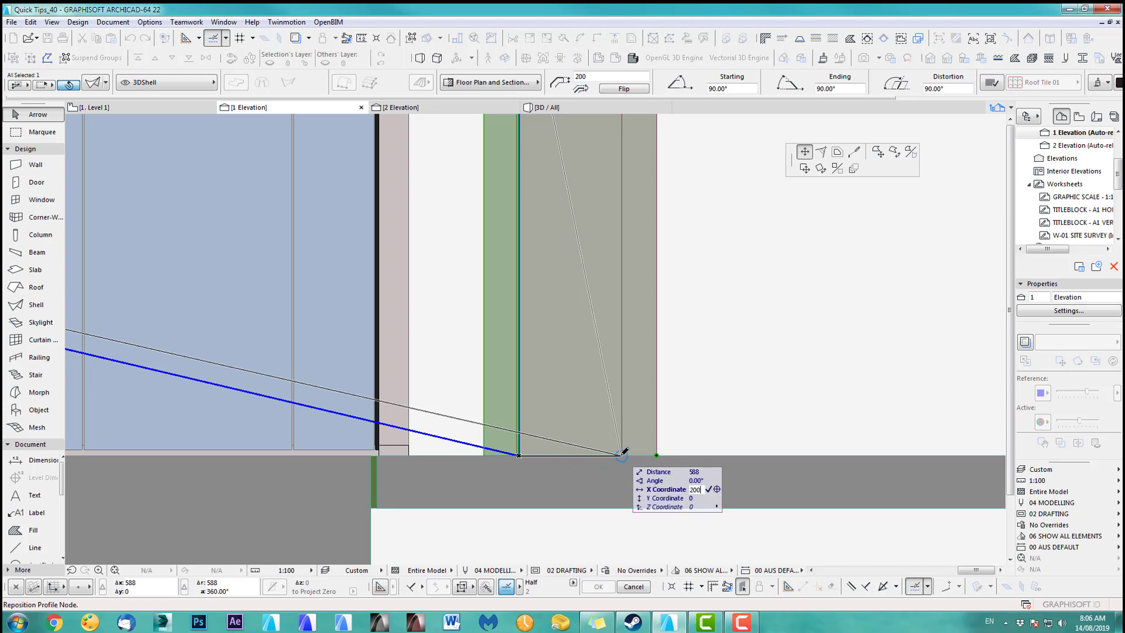
{"action": "type", "text": "00"}
{"action": "key", "text": "Return"}
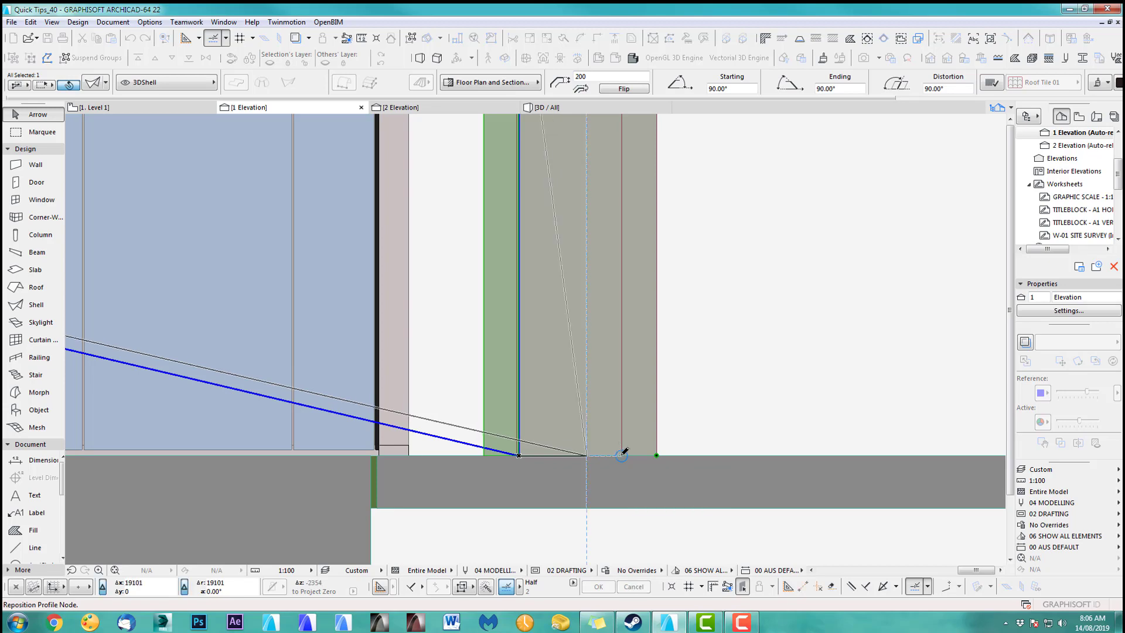
- Move the node atop the inner shell's straight leg outward, vertically in line with the foot node, and shift the curve node above it outward
{"action": "scroll", "coordinate": [596, 361], "scroll_direction": "down", "scroll_amount": 2}
{"action": "middle_click_drag", "start_coordinate": [596, 361], "coordinate": [570, 448]}
{"action": "scroll", "coordinate": [559, 156], "scroll_direction": "down", "scroll_amount": 1}
{"action": "middle_click_drag", "start_coordinate": [560, 156], "coordinate": [557, 213]}
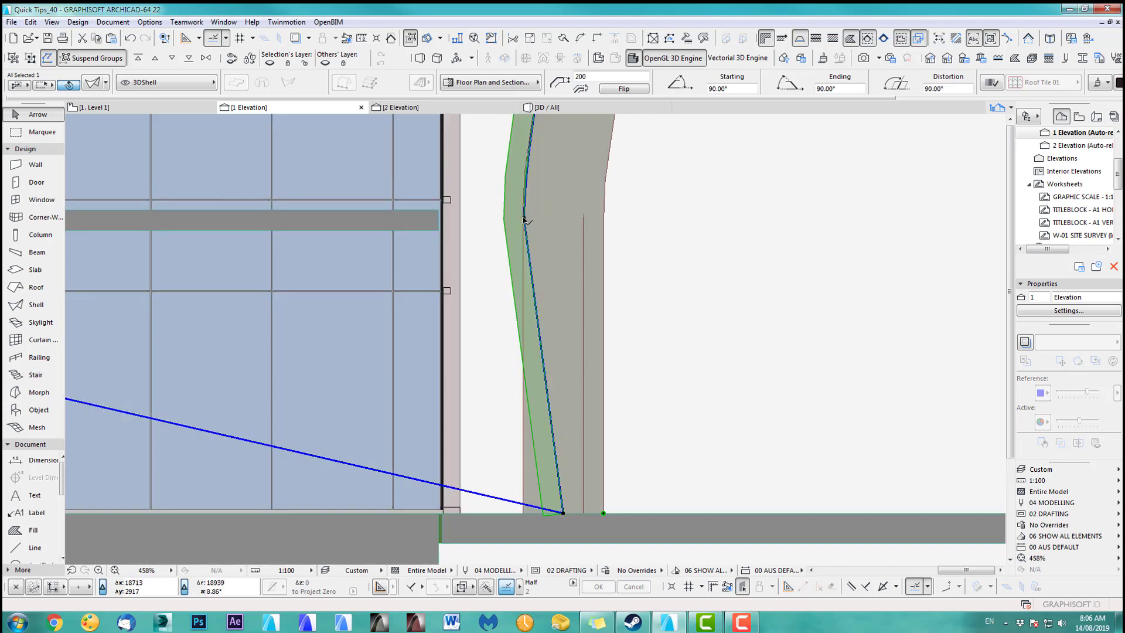
{"action": "left_click", "coordinate": [523, 219]}
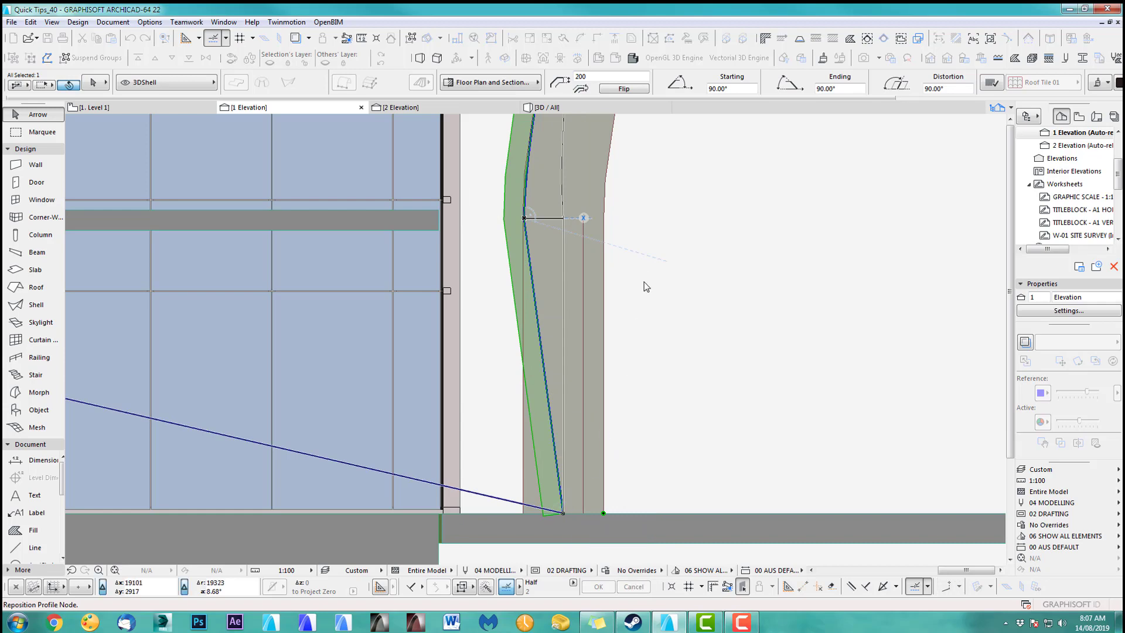
{"action": "middle_click_drag", "start_coordinate": [631, 257], "coordinate": [597, 530]}
{"action": "middle_click_drag", "start_coordinate": [637, 293], "coordinate": [582, 477]}
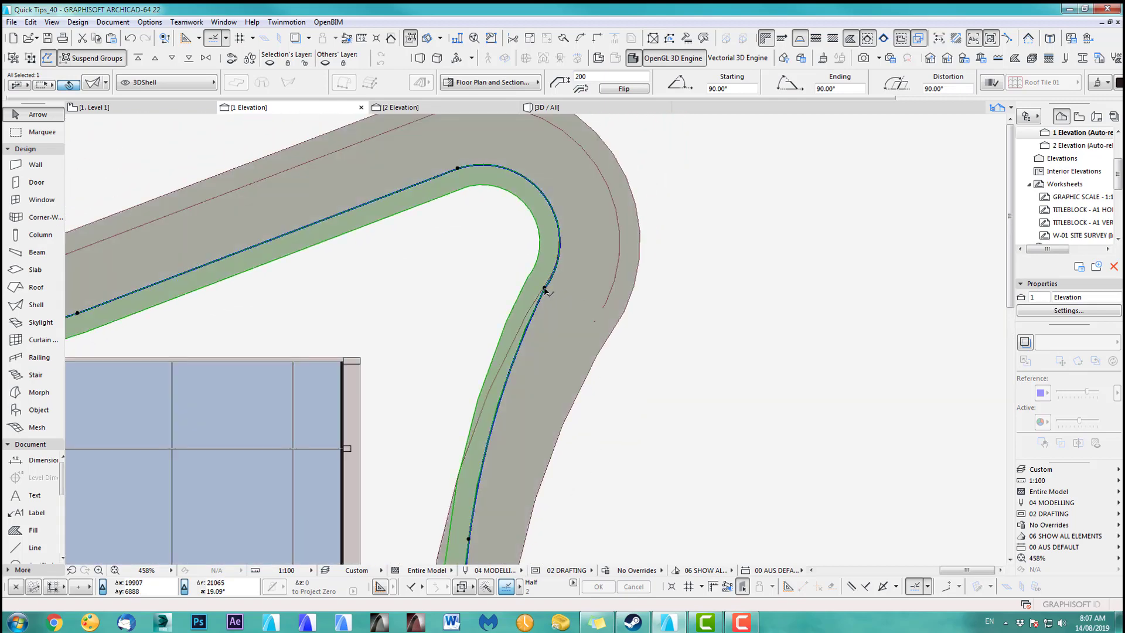
- Move the node at the lower end of the end wall's top bend outward, partway toward the outer shell's inner line
{"action": "left_click", "coordinate": [545, 290]}
{"action": "left_click", "coordinate": [594, 345]}
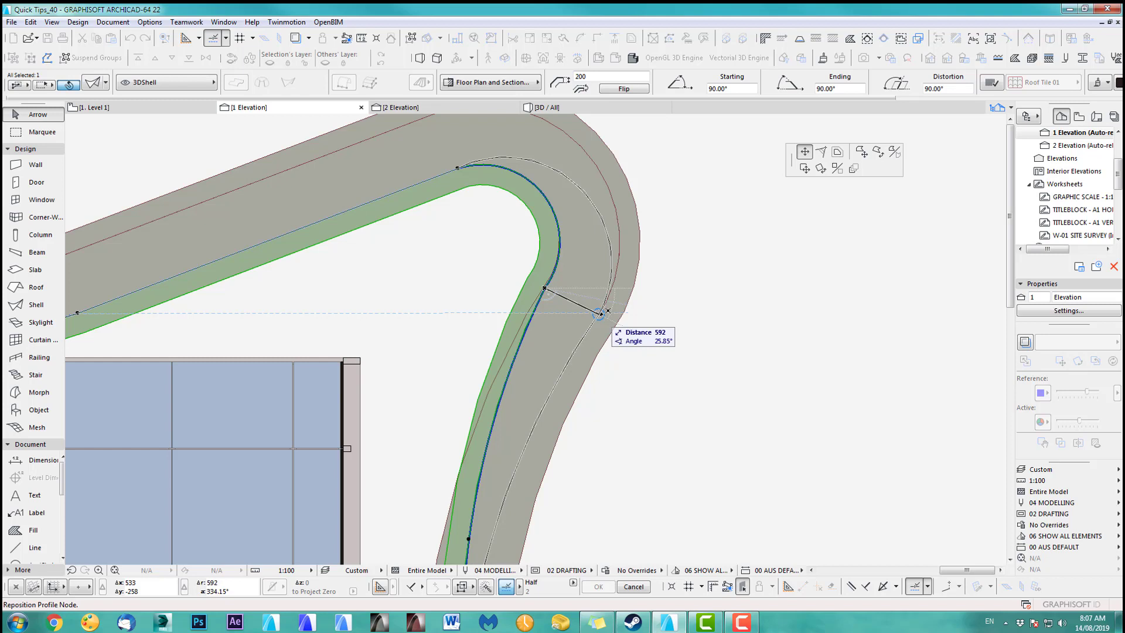
{"action": "type", "text": "3"}
{"action": "key", "text": "Return"}
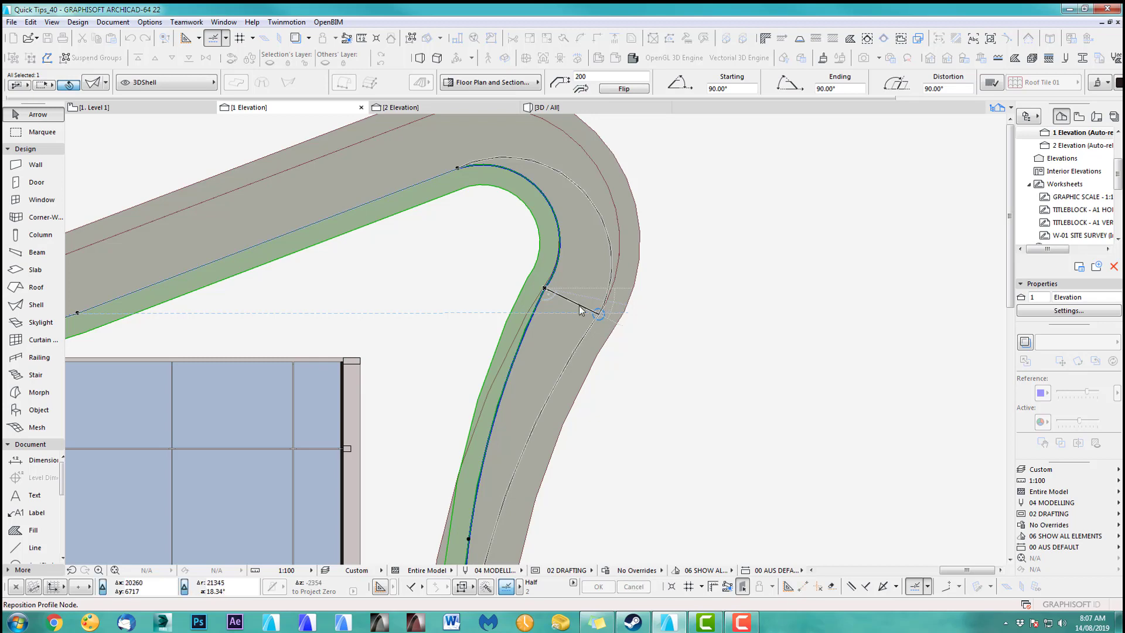
{"action": "left_click", "coordinate": [580, 307]}
- Move the node at the upper end of the end wall's top bend perpendicularly outward, partway toward the outer shell's inner line
{"action": "scroll", "coordinate": [477, 262], "scroll_direction": "up", "scroll_amount": 3}
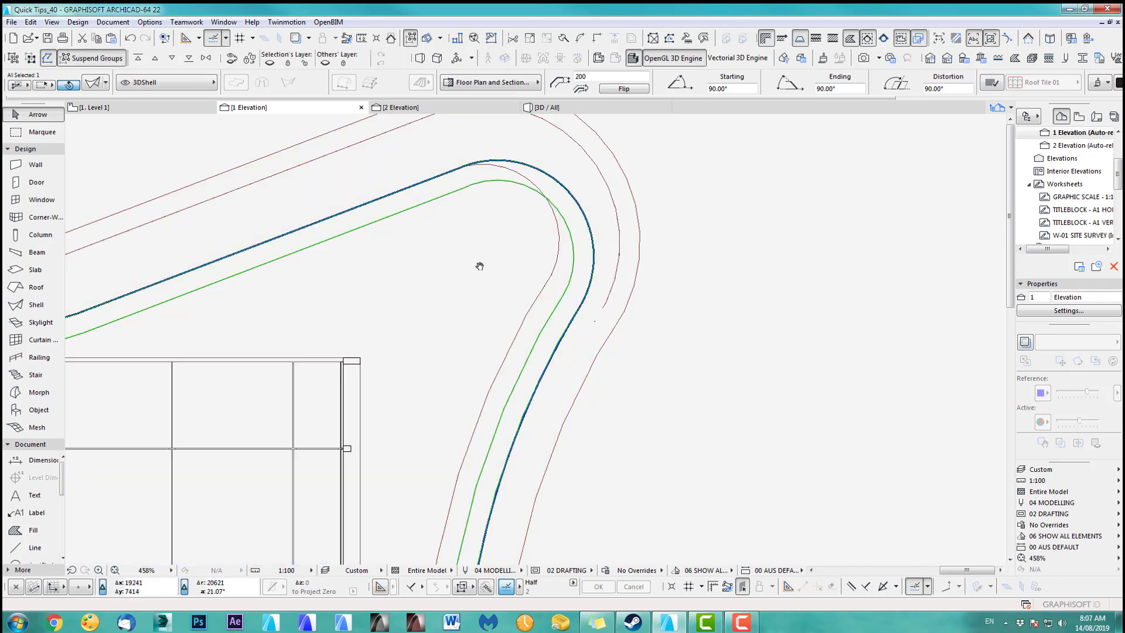
{"action": "left_click", "coordinate": [458, 255]}
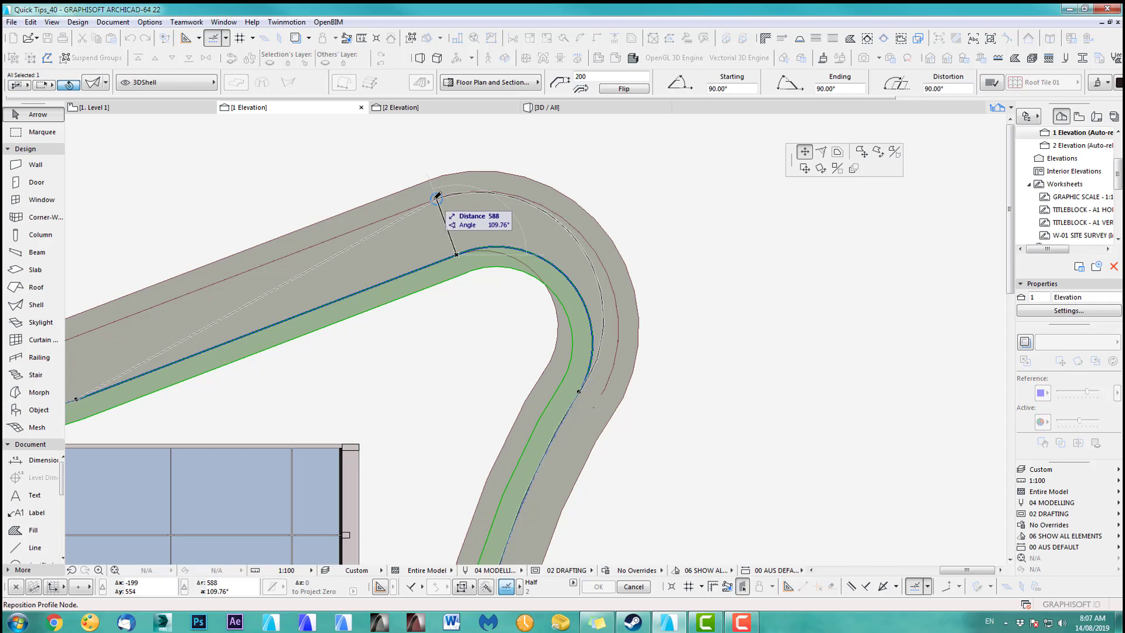
{"action": "type", "text": "3"}
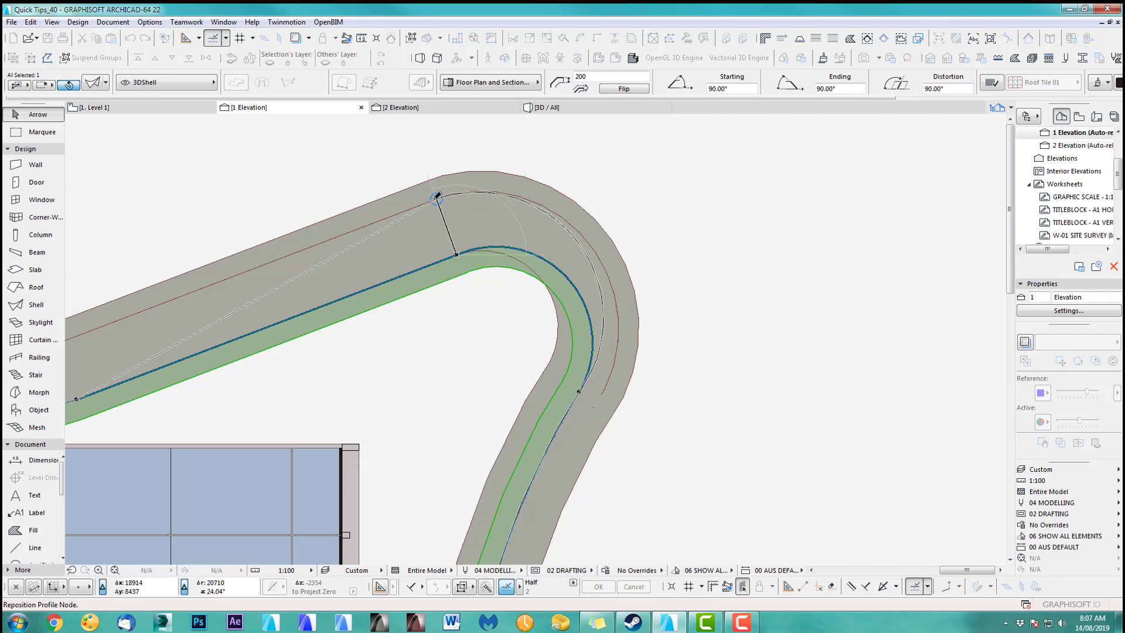
{"action": "left_click", "coordinate": [437, 198]}
- Move the valley curve's node nearest the end wall 389 mm perpendicularly toward the outer shell's inner line
{"action": "scroll", "coordinate": [432, 297], "scroll_direction": "down", "scroll_amount": 4}
{"action": "middle_click_drag", "start_coordinate": [333, 341], "coordinate": [567, 322]}
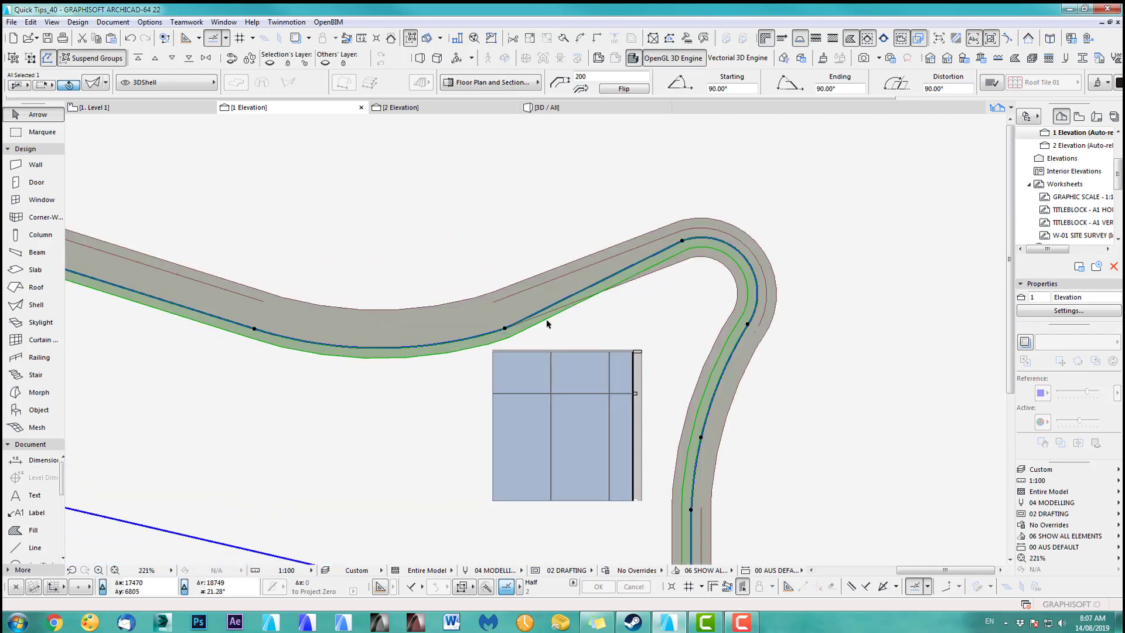
{"action": "scroll", "coordinate": [434, 322], "scroll_direction": "up", "scroll_amount": 3}
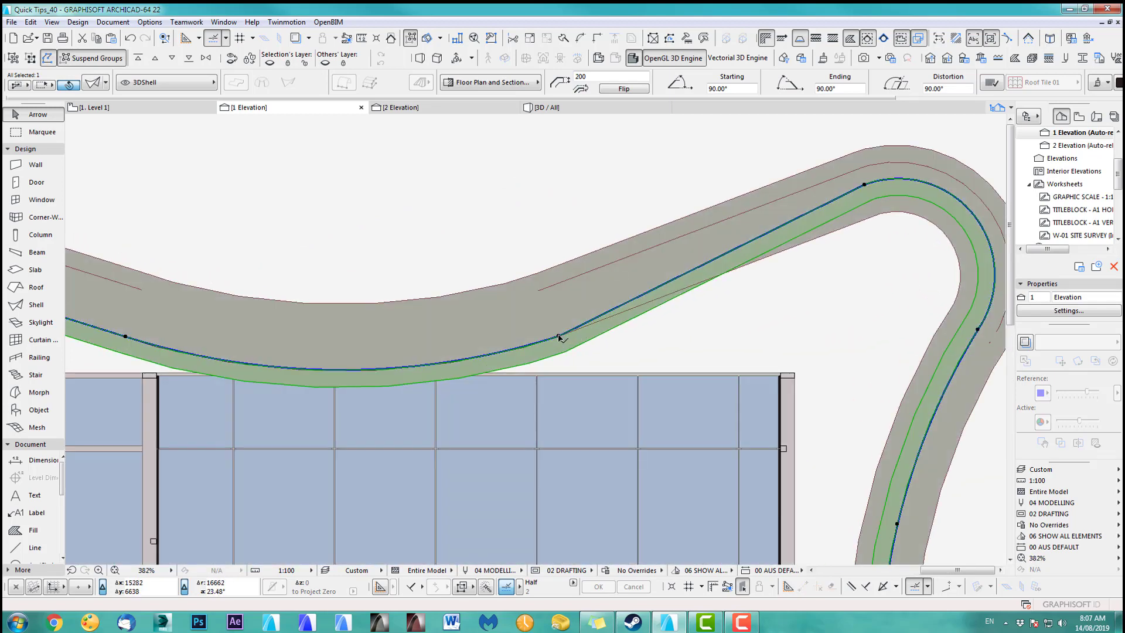
{"action": "left_click", "coordinate": [559, 337]}
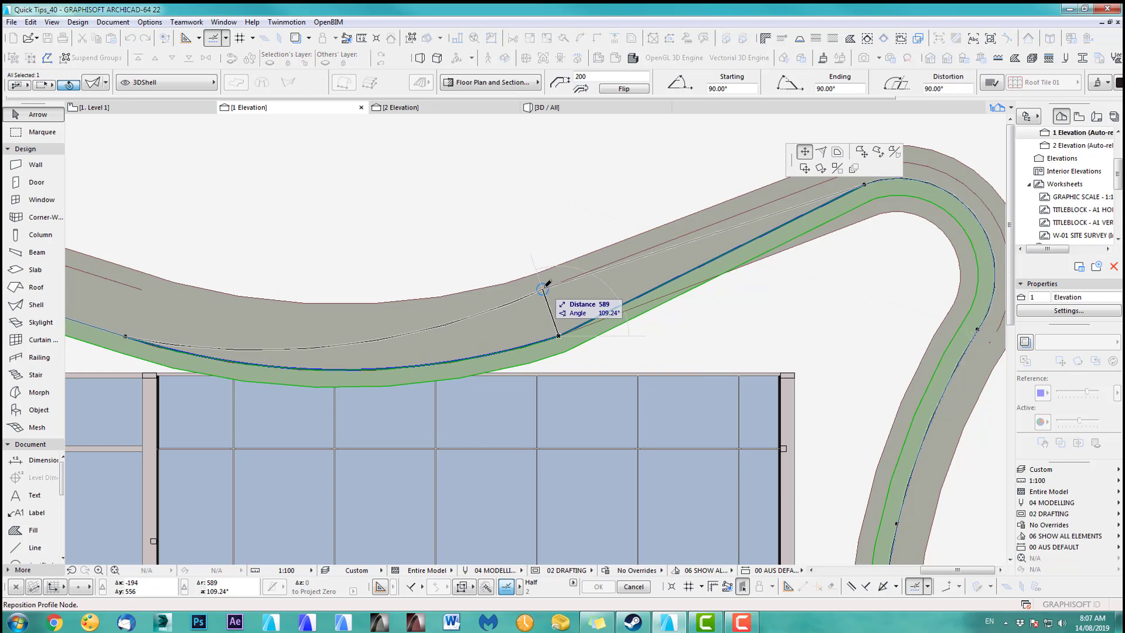
{"action": "type", "text": "389"}
{"action": "key", "text": "Return"}
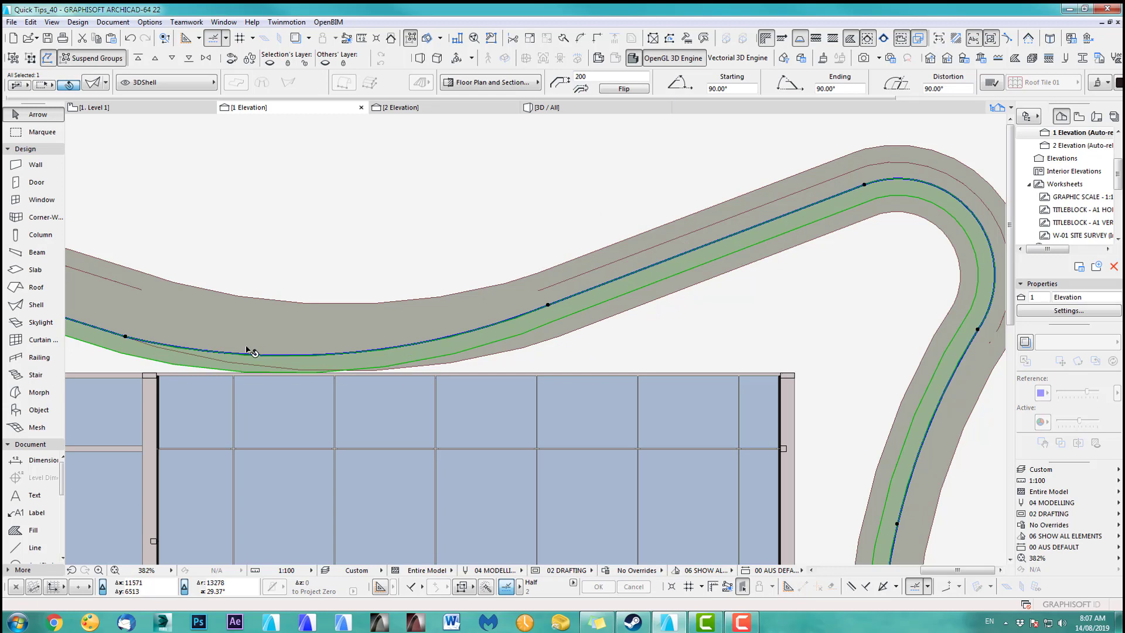
- Move the node at the ramp-side end of the inner shell's valley curve perpendicularly toward the outer shell's inner line
{"action": "middle_click_drag", "start_coordinate": [346, 346], "coordinate": [814, 363]}
{"action": "scroll", "coordinate": [814, 359], "scroll_direction": "down", "scroll_amount": 2}
{"action": "middle_click_drag", "start_coordinate": [608, 326], "coordinate": [629, 349]}
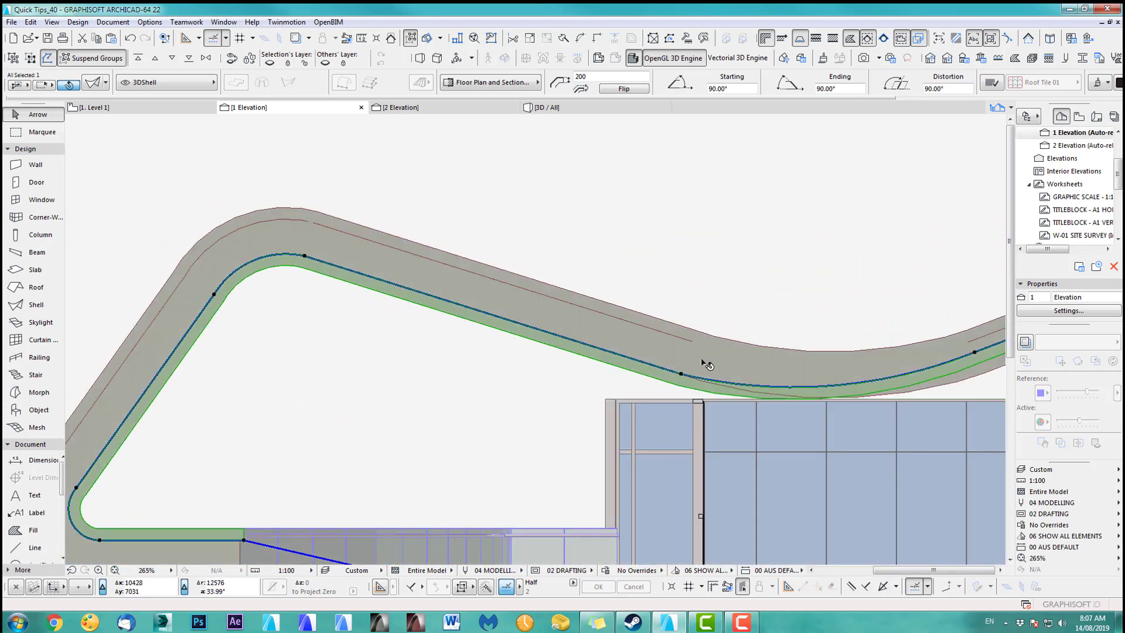
{"action": "scroll", "coordinate": [693, 382], "scroll_direction": "up", "scroll_amount": 4}
{"action": "scroll", "coordinate": [545, 387], "scroll_direction": "down", "scroll_amount": 1}
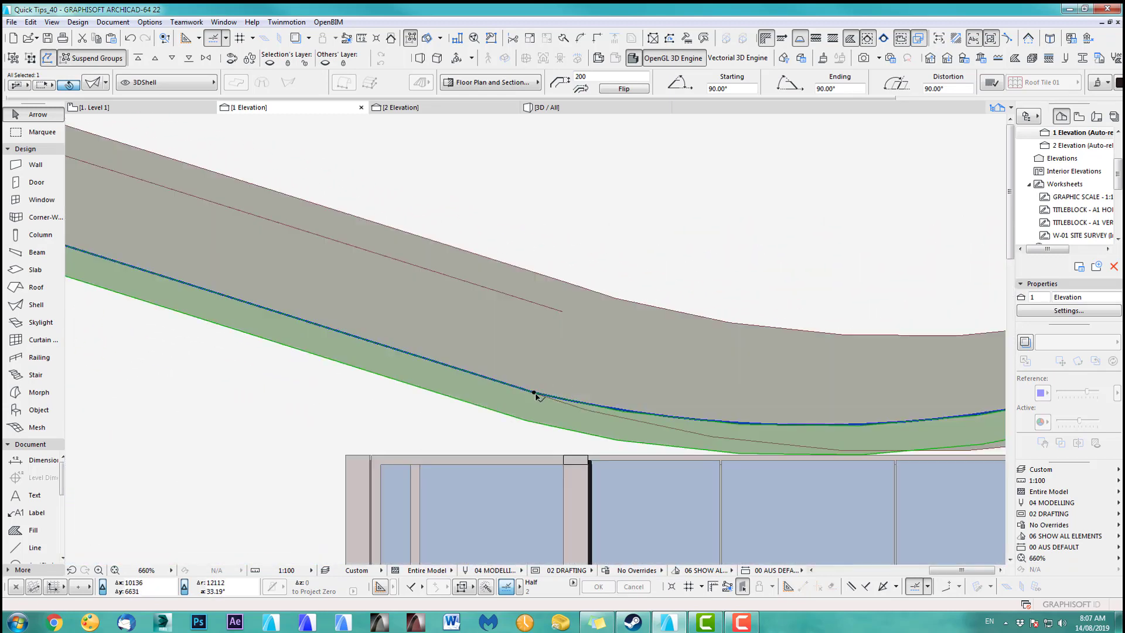
{"action": "left_click", "coordinate": [534, 392]}
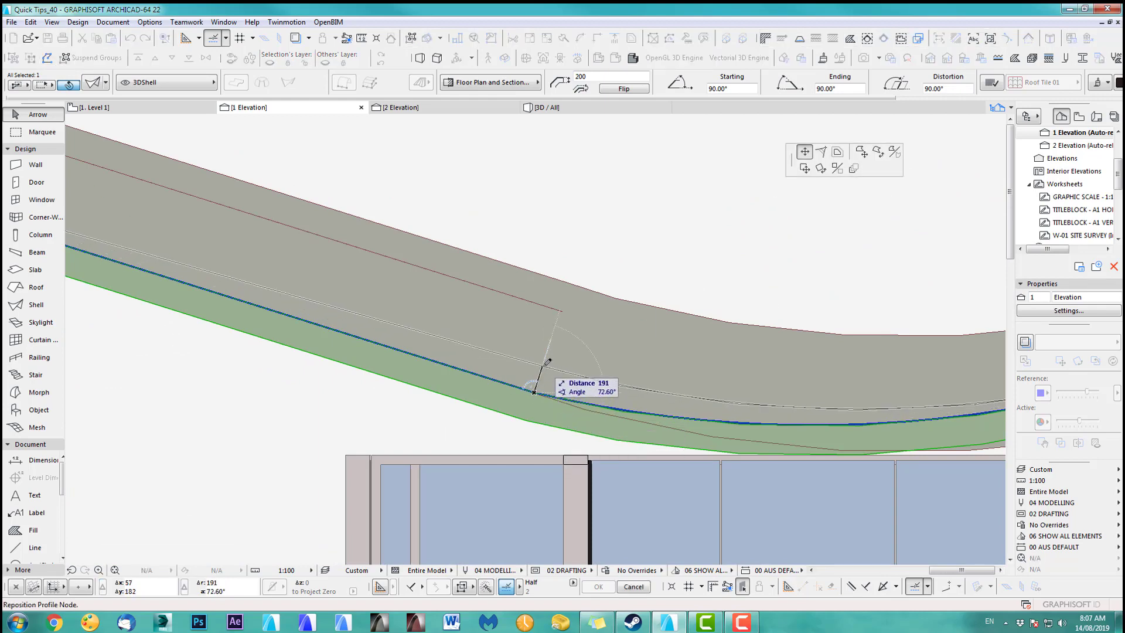
{"action": "key", "text": "Escape"}
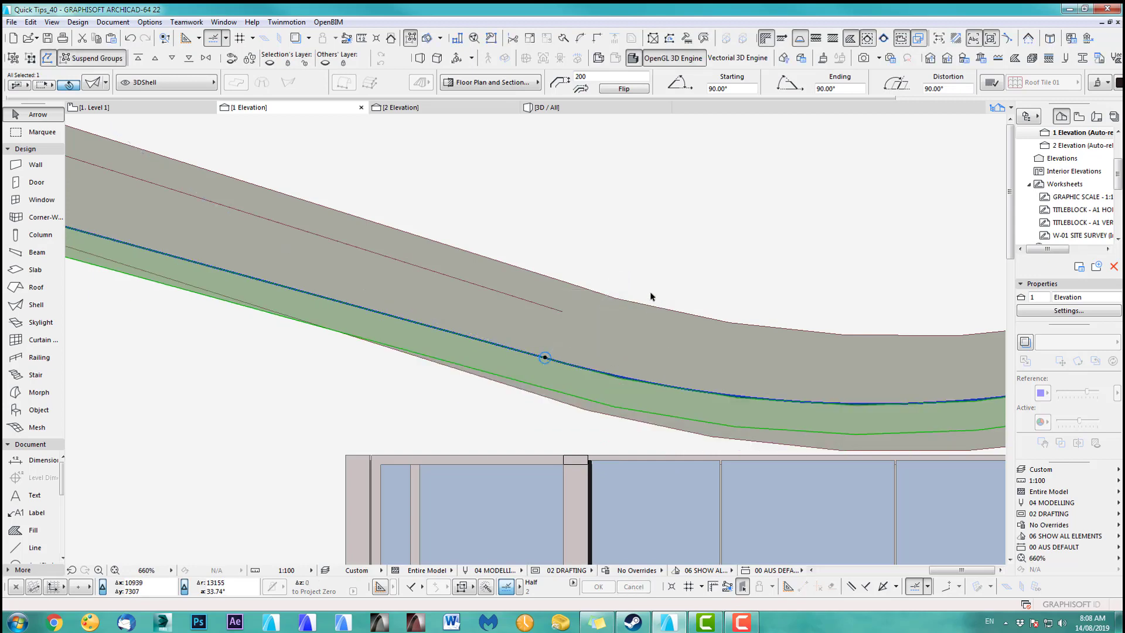
- Move the upper node of the inner shell's ramp-side peak curve outward, partway toward the outer shell's inner line
{"action": "scroll", "coordinate": [644, 317], "scroll_direction": "down", "scroll_amount": 3}
{"action": "middle_click_drag", "start_coordinate": [431, 323], "coordinate": [695, 414]}
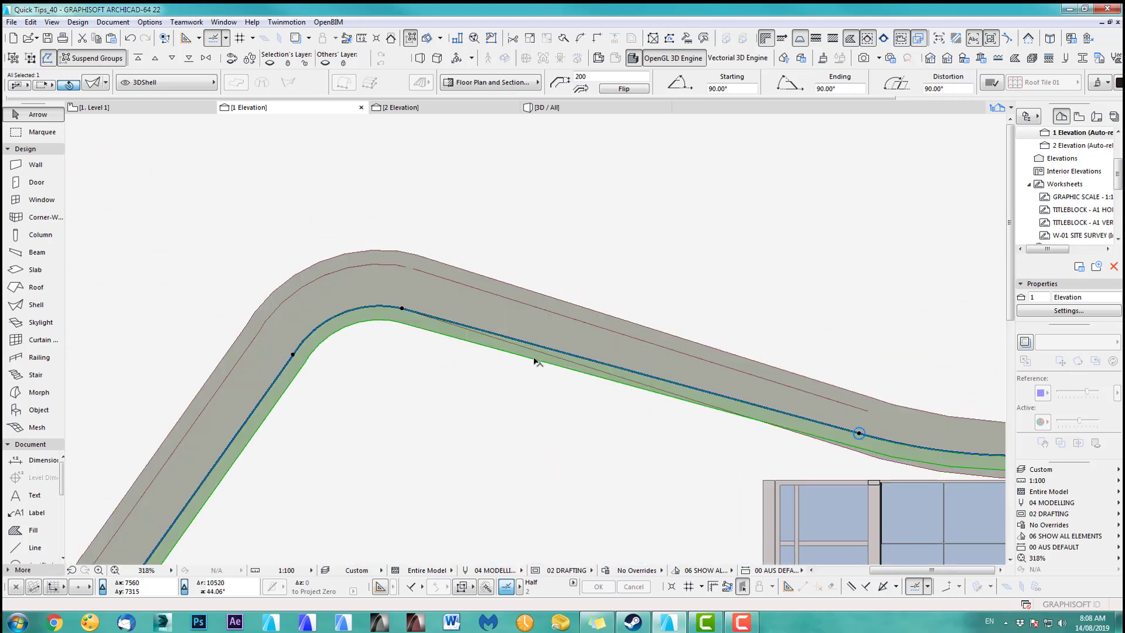
{"action": "scroll", "coordinate": [408, 292], "scroll_direction": "up", "scroll_amount": 3}
{"action": "left_click", "coordinate": [403, 321]}
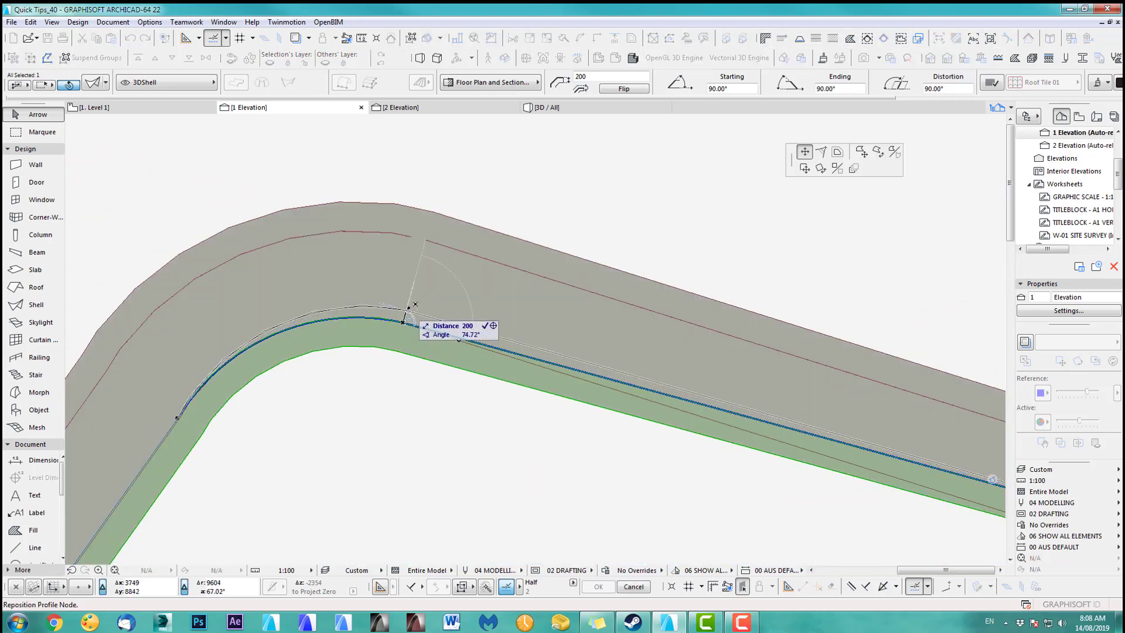
{"action": "key", "text": "Escape"}
{"action": "left_click", "coordinate": [413, 304]}
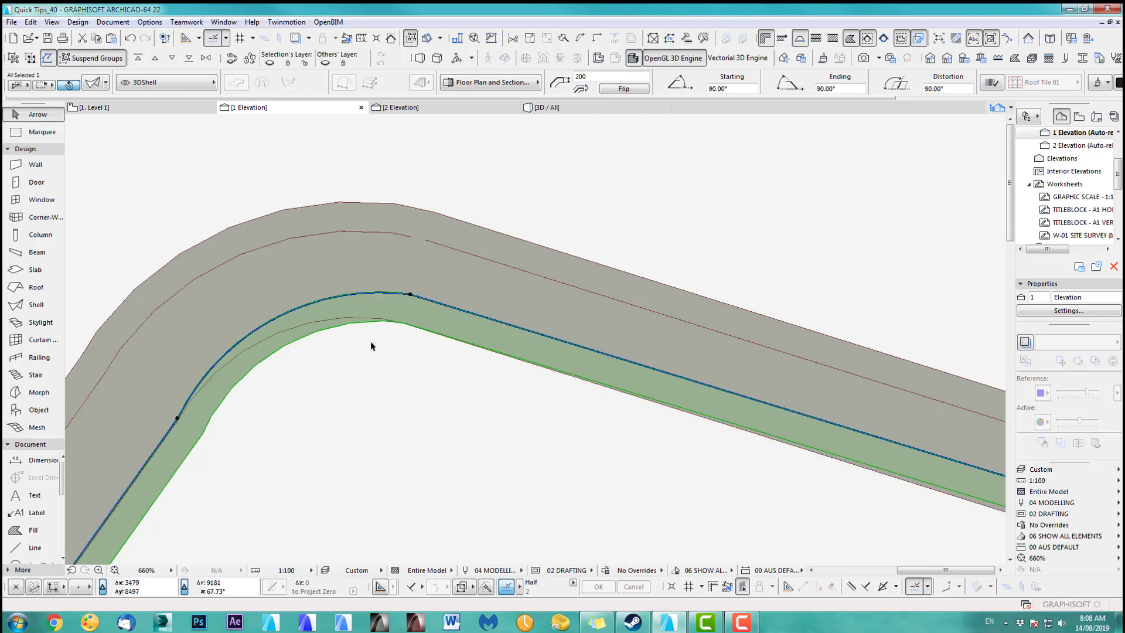
- Move the lower node of the ramp-side peak curve perpendicularly outward toward the outer shell's inner line
{"action": "left_click", "coordinate": [177, 420]}
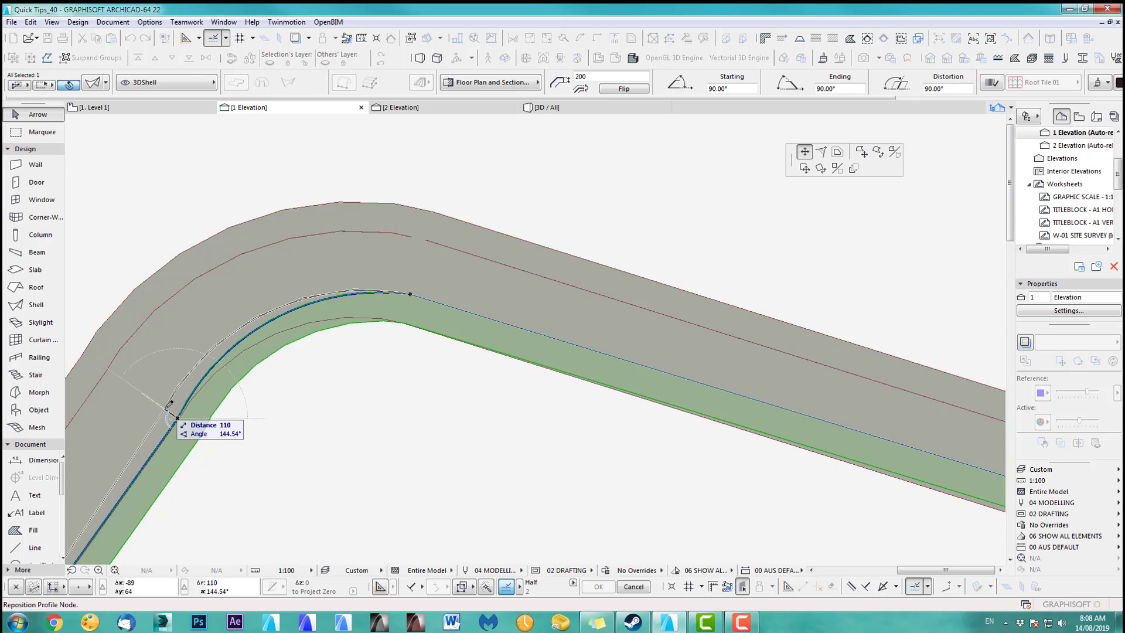
{"action": "left_click", "coordinate": [178, 417]}
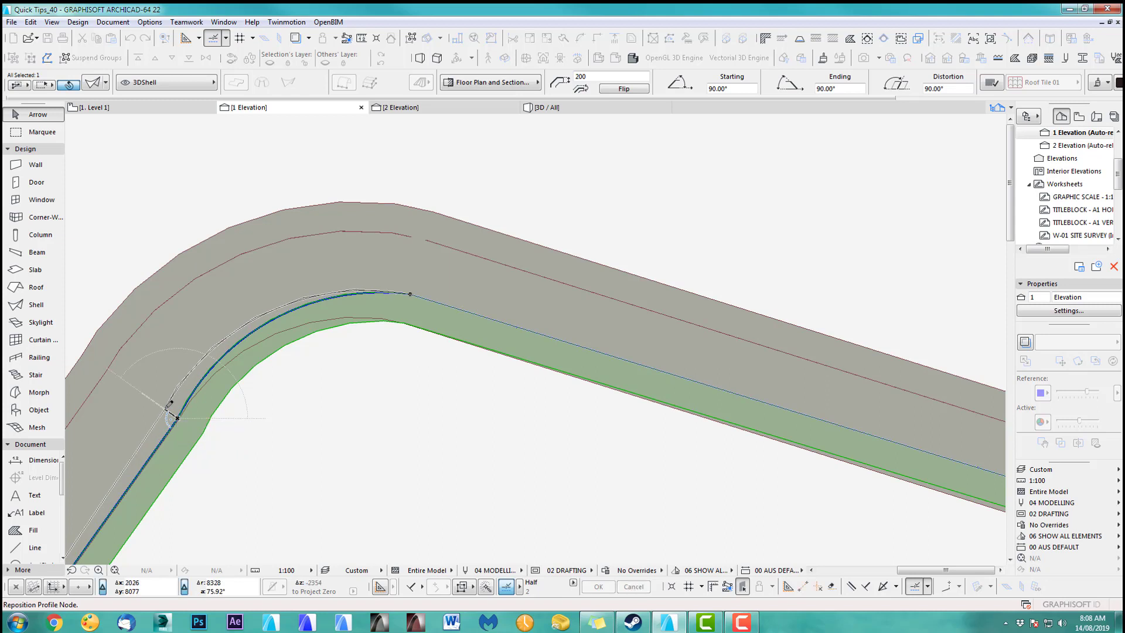
{"action": "scroll", "coordinate": [330, 240], "scroll_direction": "down", "scroll_amount": 6}
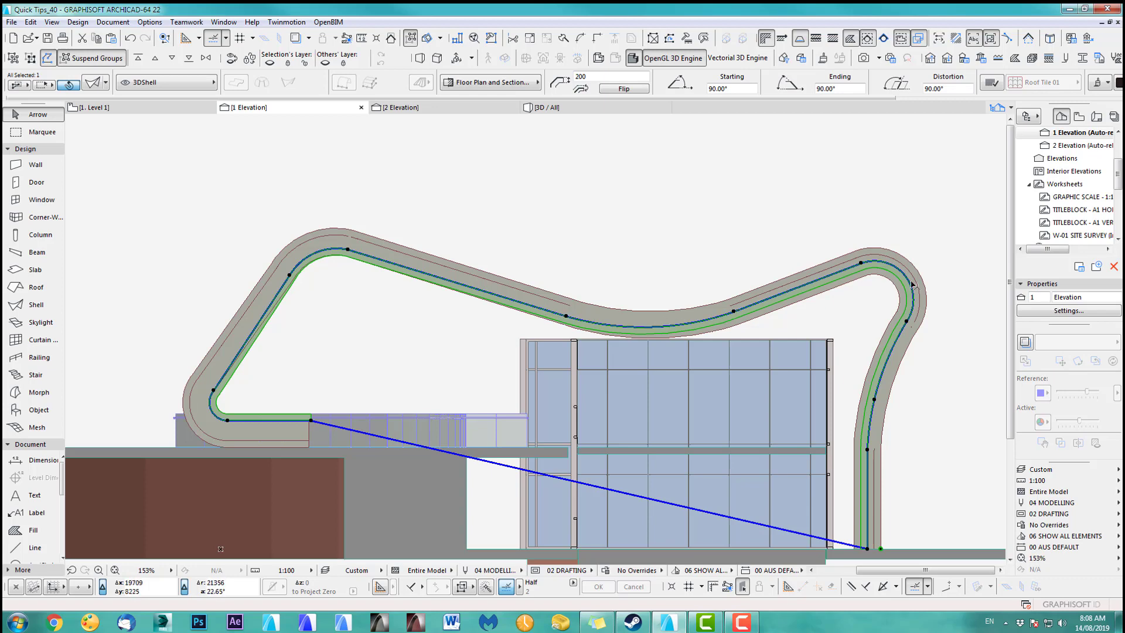
- Switch to the 3D view and set the inner shell's thickness to 500 mm
{"action": "key", "text": "F3"}
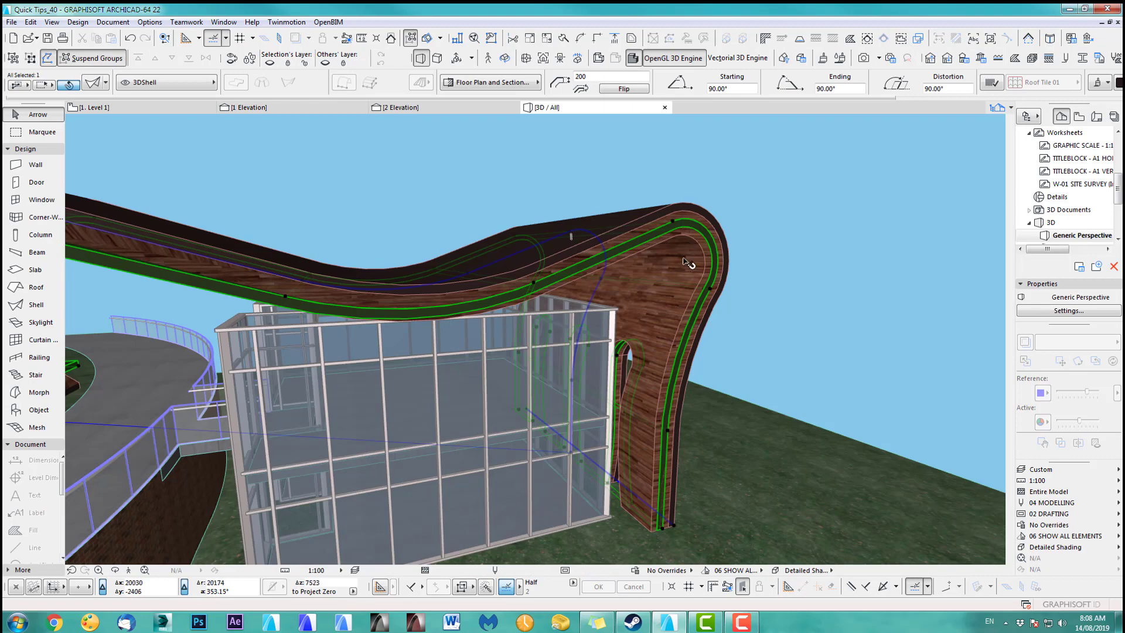
{"action": "middle_click_drag", "start_coordinate": [685, 262], "coordinate": [780, 267], "text": "shift"}
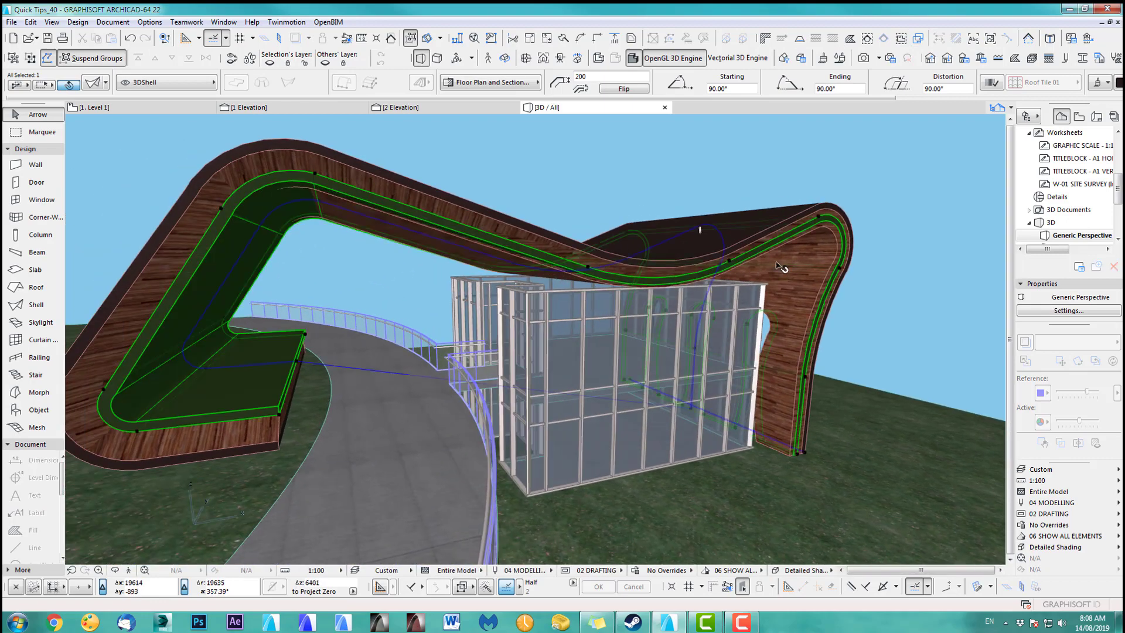
{"action": "scroll", "coordinate": [903, 267], "scroll_direction": "up", "scroll_amount": 6}
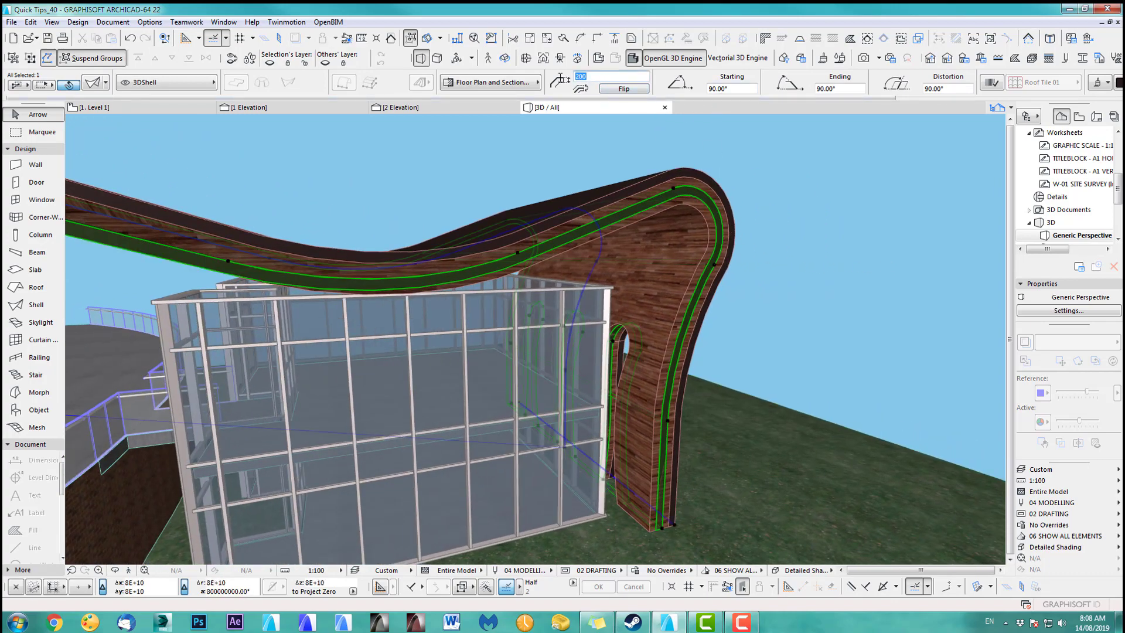
{"action": "type", "text": "500"}
{"action": "key", "text": "Return"}
- Select the inner and outer shells together and isolate them in the 3D view, leaving nothing selected
{"action": "scroll", "coordinate": [670, 531], "scroll_direction": "up", "scroll_amount": 3}
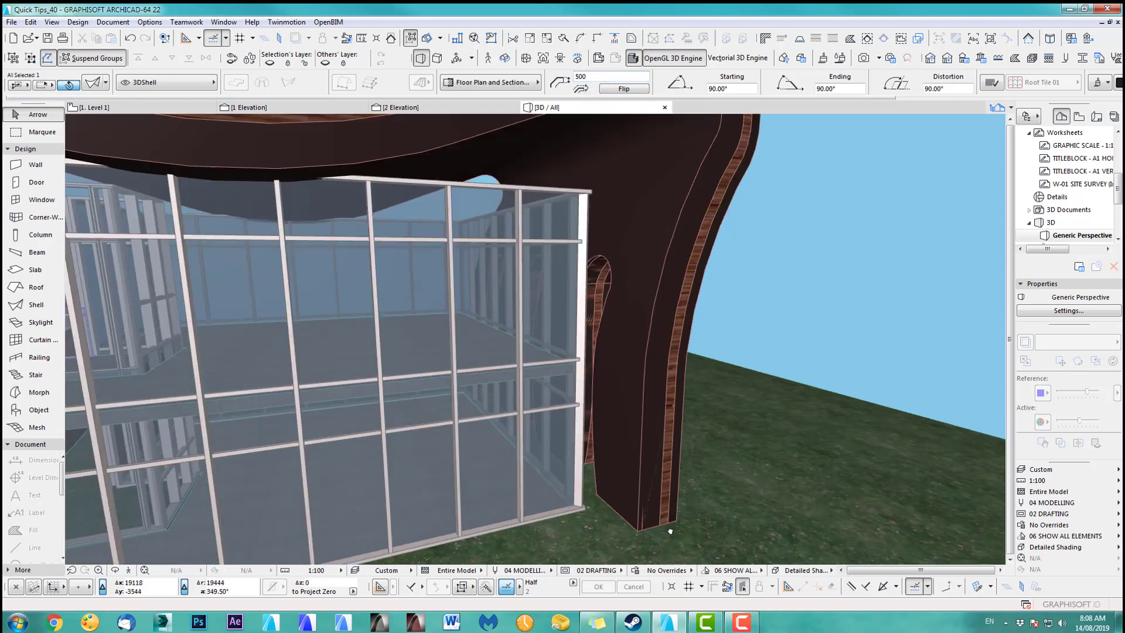
{"action": "scroll", "coordinate": [670, 531], "scroll_direction": "up", "scroll_amount": 2}
{"action": "left_click", "coordinate": [654, 531]}
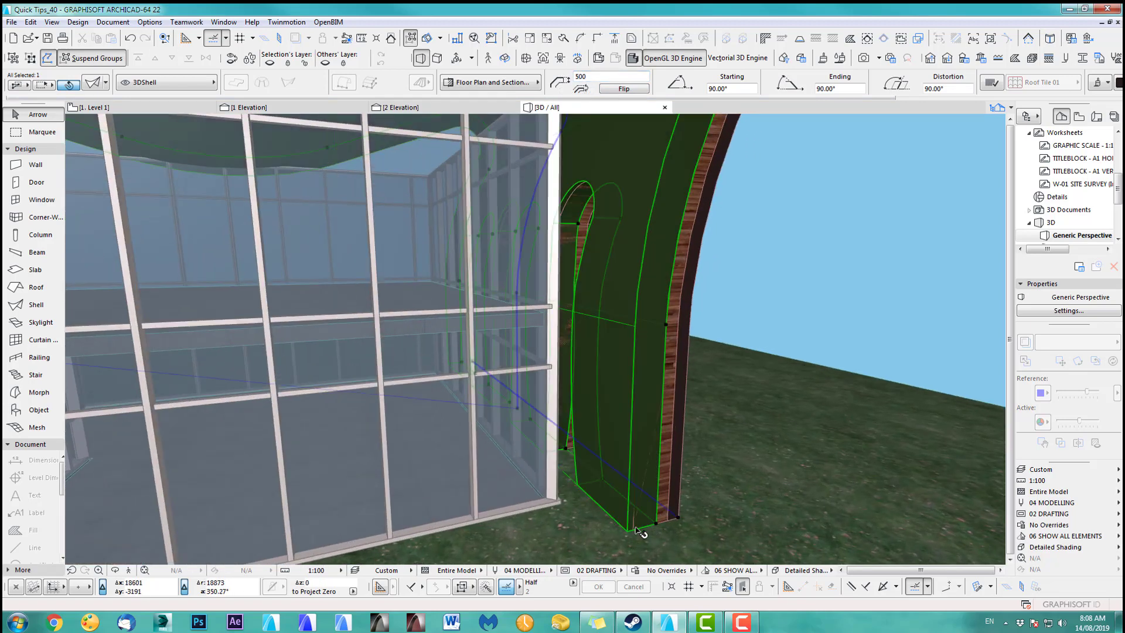
{"action": "scroll", "coordinate": [643, 463], "scroll_direction": "down", "scroll_amount": 8}
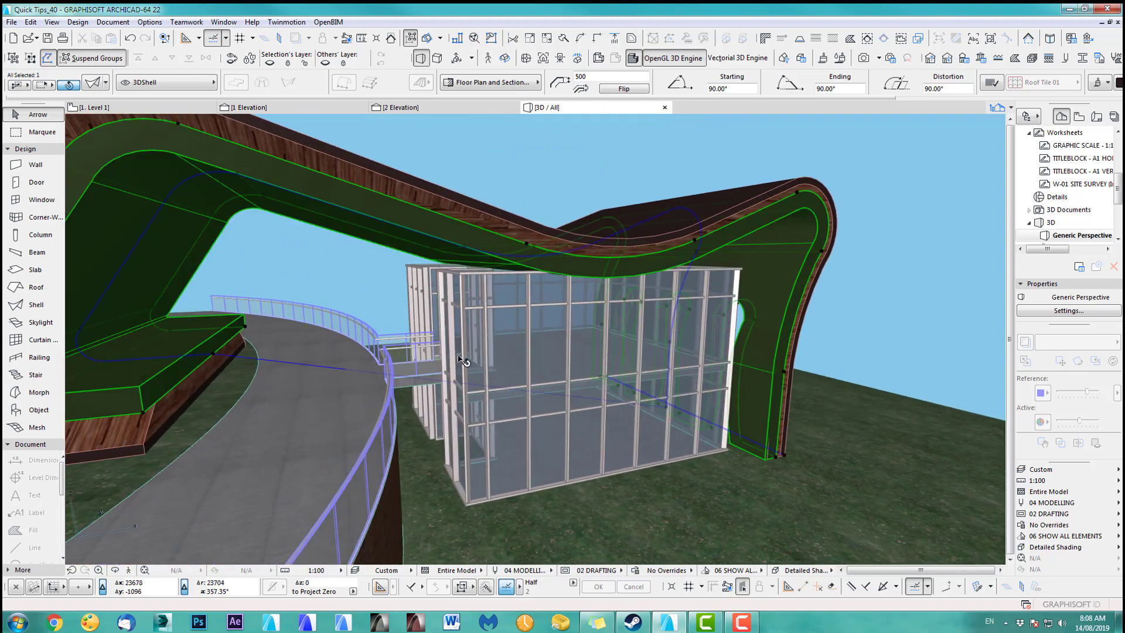
{"action": "scroll", "coordinate": [459, 356], "scroll_direction": "down", "scroll_amount": 2}
{"action": "middle_click_drag", "start_coordinate": [459, 356], "coordinate": [502, 350]}
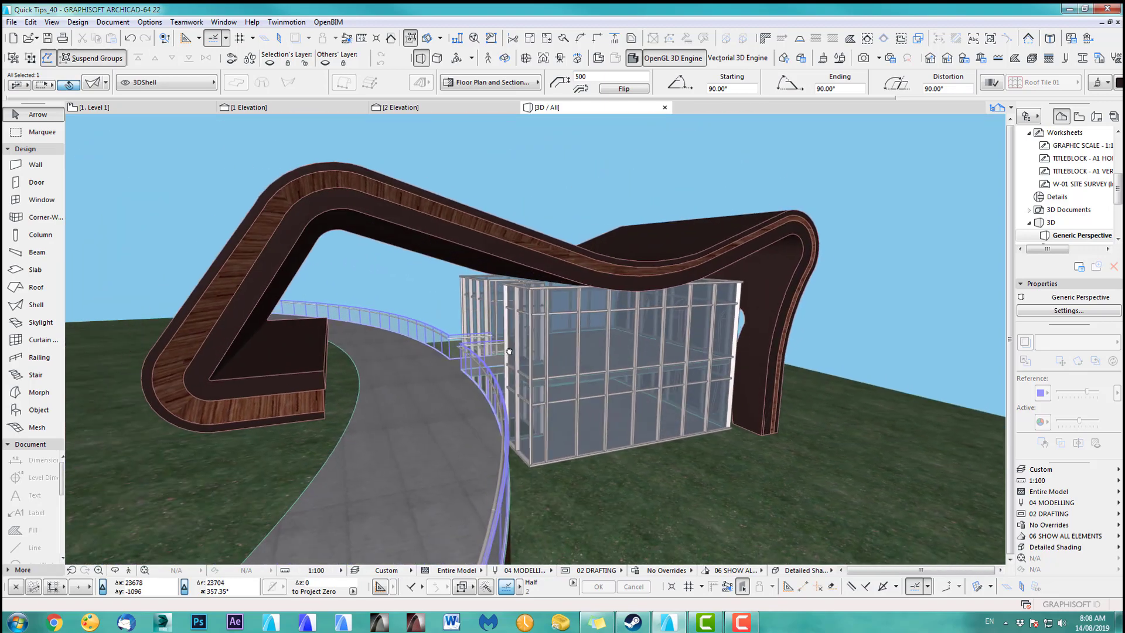
{"action": "left_click", "coordinate": [183, 396], "text": "shift"}
{"action": "key", "text": "F5"}
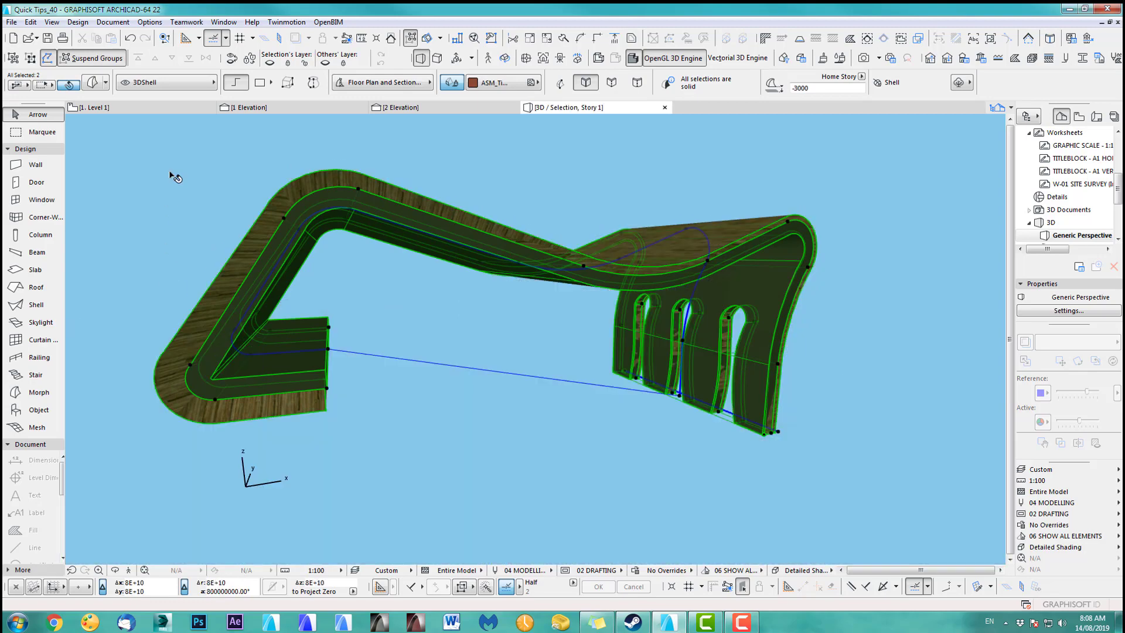
{"action": "key", "text": "Escape"}
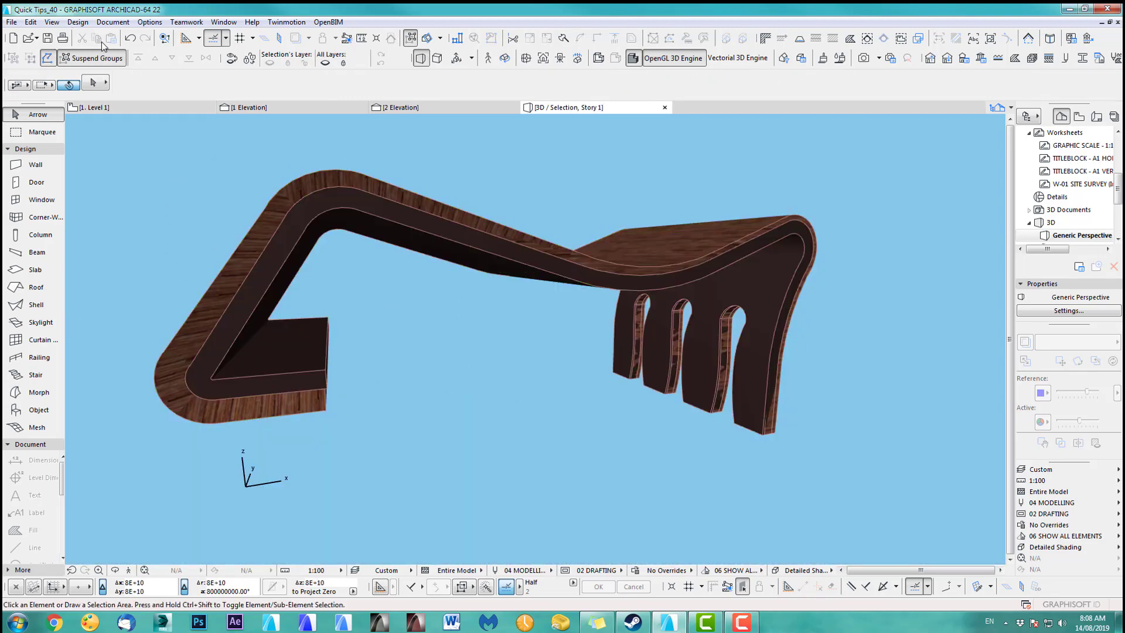
- Start Solid Element Operations and assign the outer timber shell as the target element
{"action": "left_click", "coordinate": [78, 23]}
{"action": "left_click", "coordinate": [117, 163]}
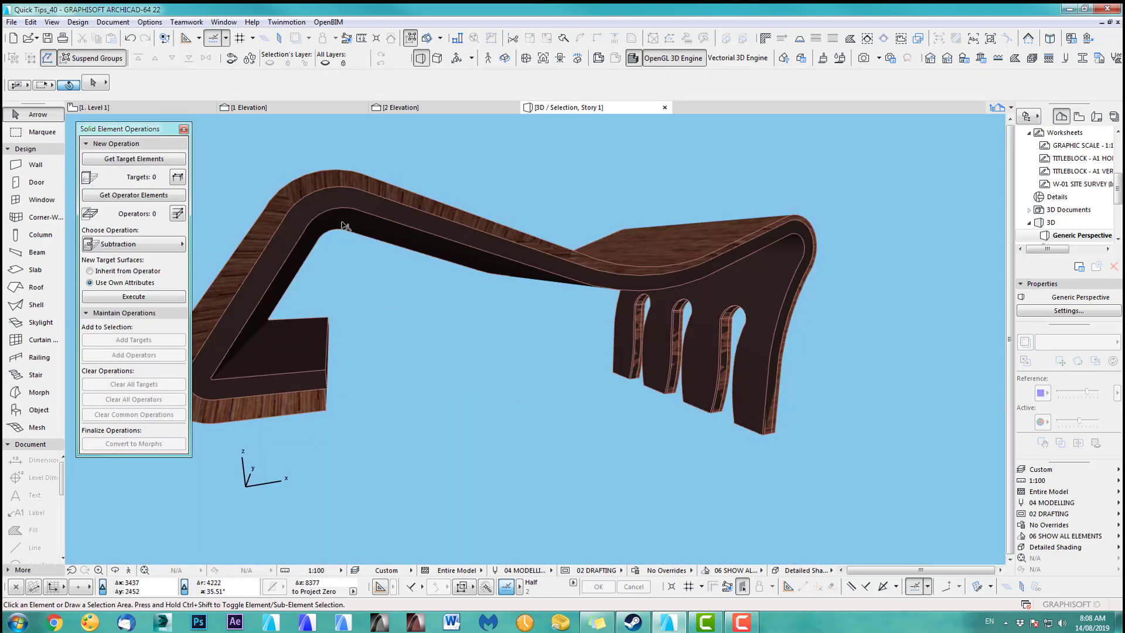
{"action": "middle_click_drag", "start_coordinate": [345, 226], "coordinate": [467, 249], "text": "shift"}
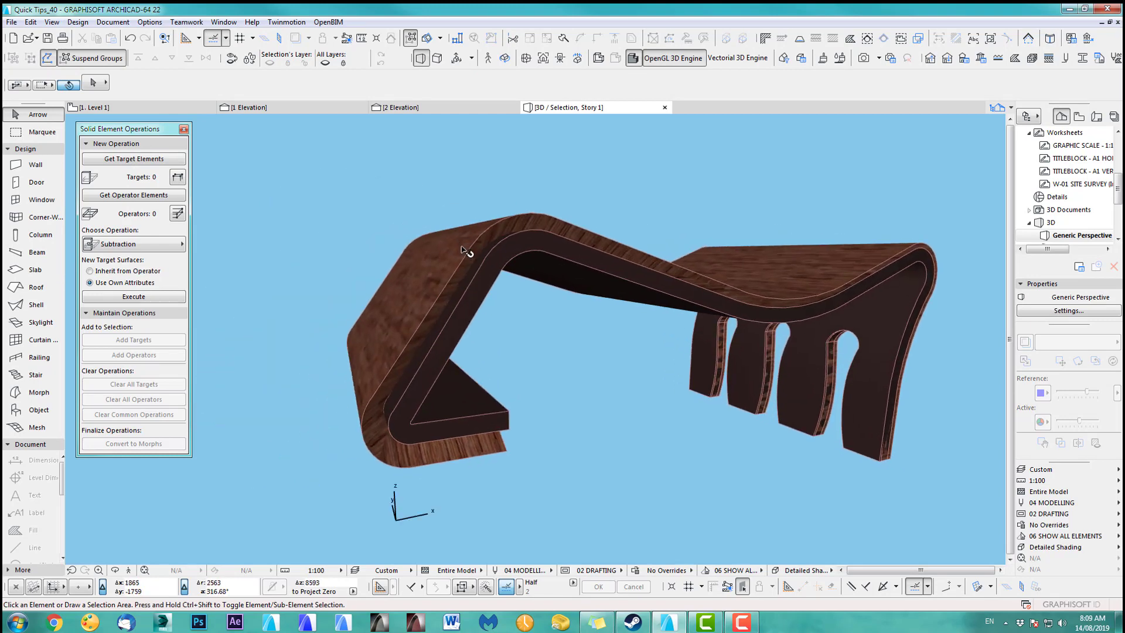
{"action": "left_click", "coordinate": [467, 251]}
{"action": "left_click", "coordinate": [133, 159]}
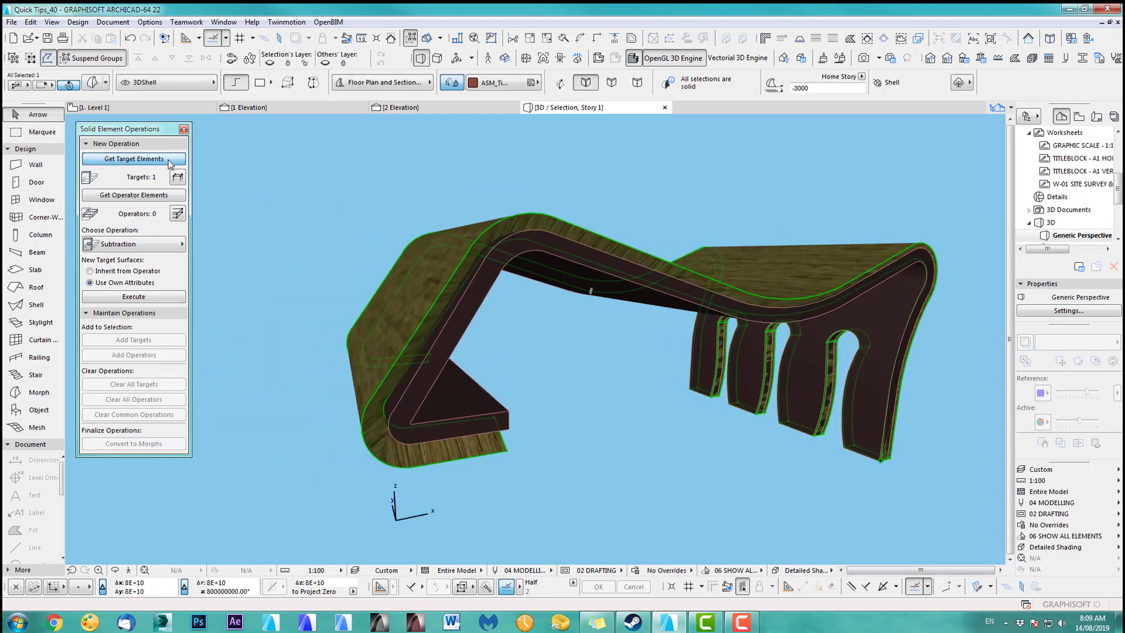
- Assign the inner shell as the operator and execute a Subtraction with the target's own surface attributes
{"action": "left_click", "coordinate": [501, 334]}
{"action": "left_click", "coordinate": [505, 413]}
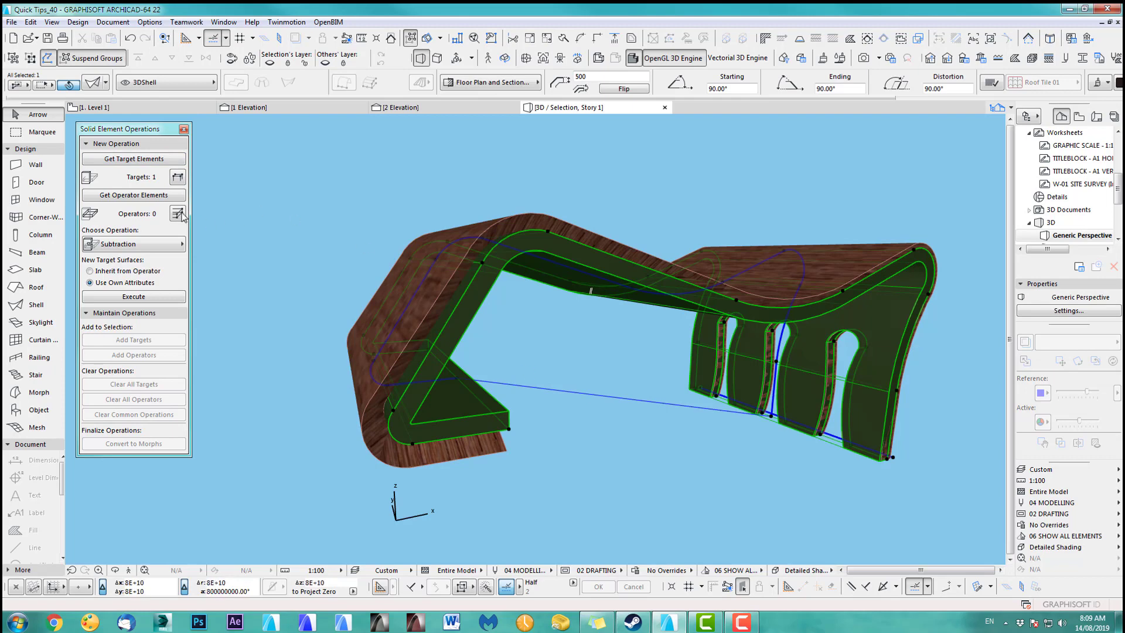
{"action": "left_click", "coordinate": [146, 195]}
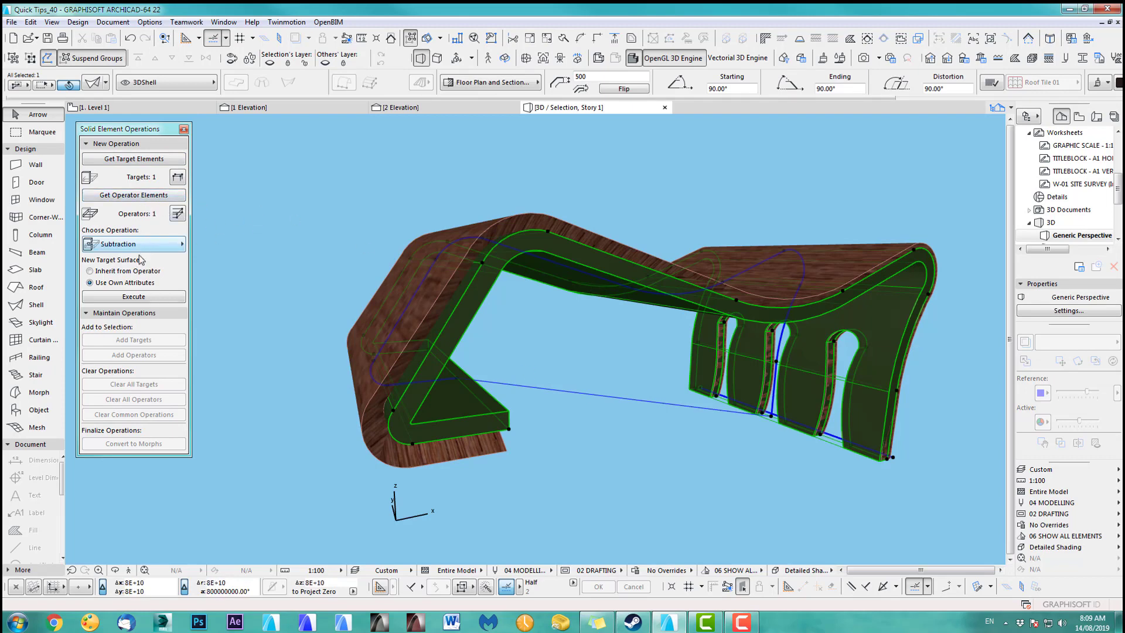
{"action": "left_click", "coordinate": [133, 297]}
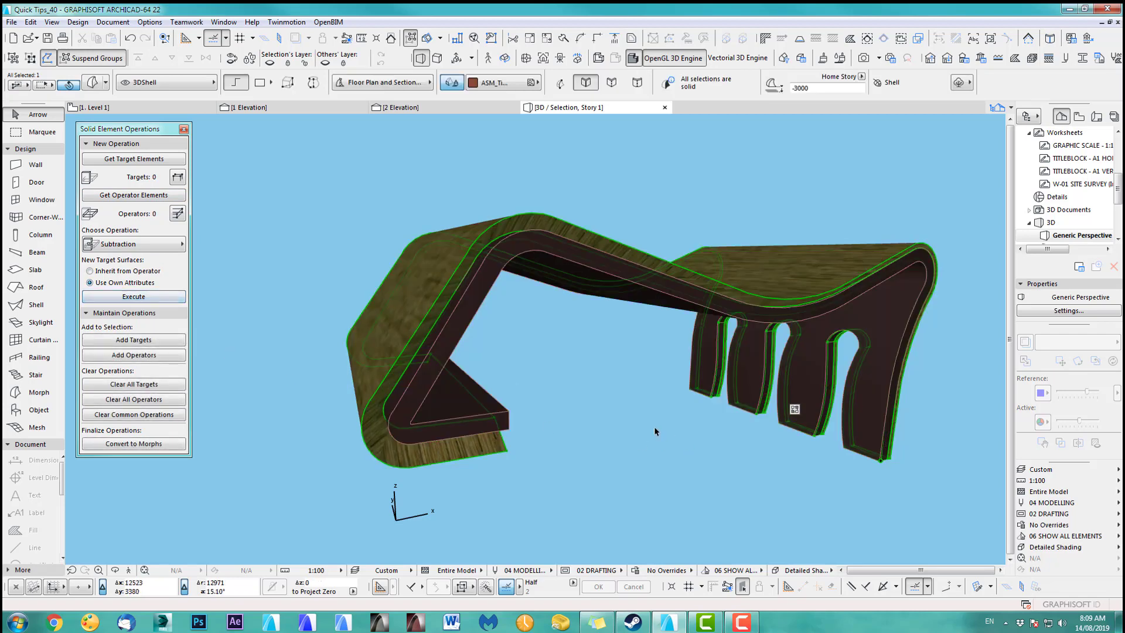
- Move the inner shell to the 3D Cutting Elements layer and apply the 3D Export layer combination
{"action": "left_click", "coordinate": [508, 412]}
{"action": "left_click", "coordinate": [146, 82]}
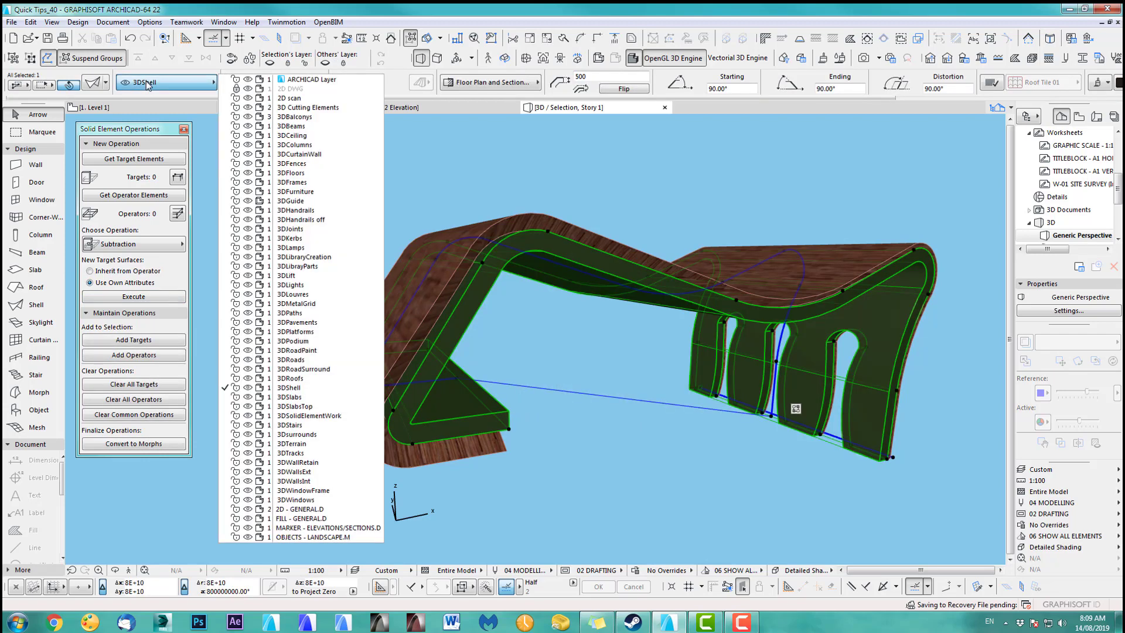
{"action": "left_click", "coordinate": [301, 108]}
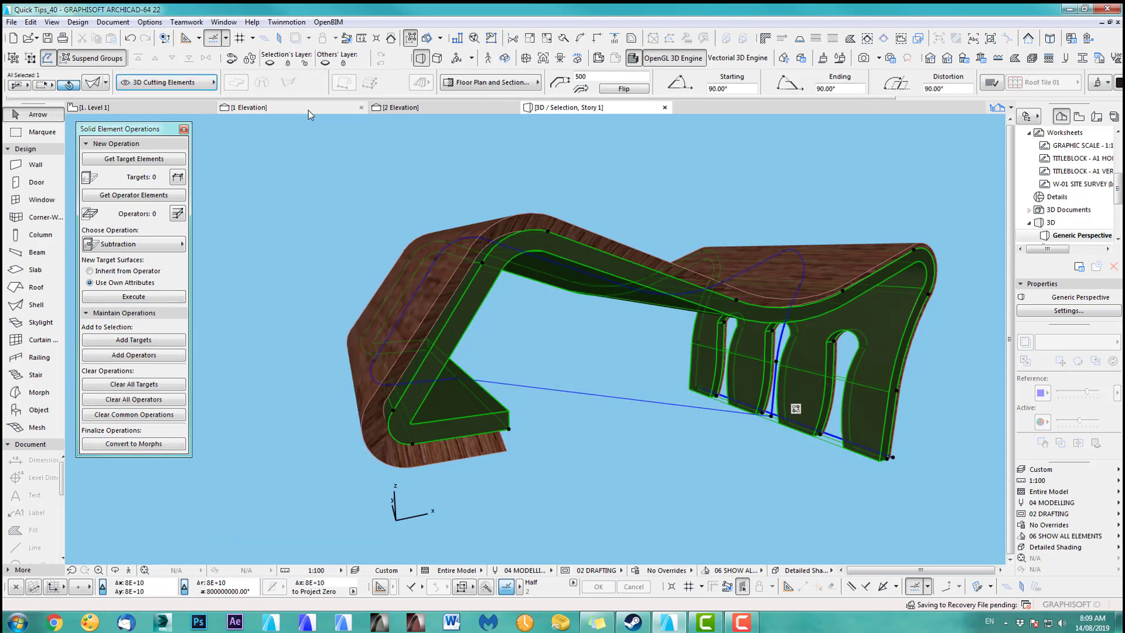
{"action": "left_click", "coordinate": [1034, 471]}
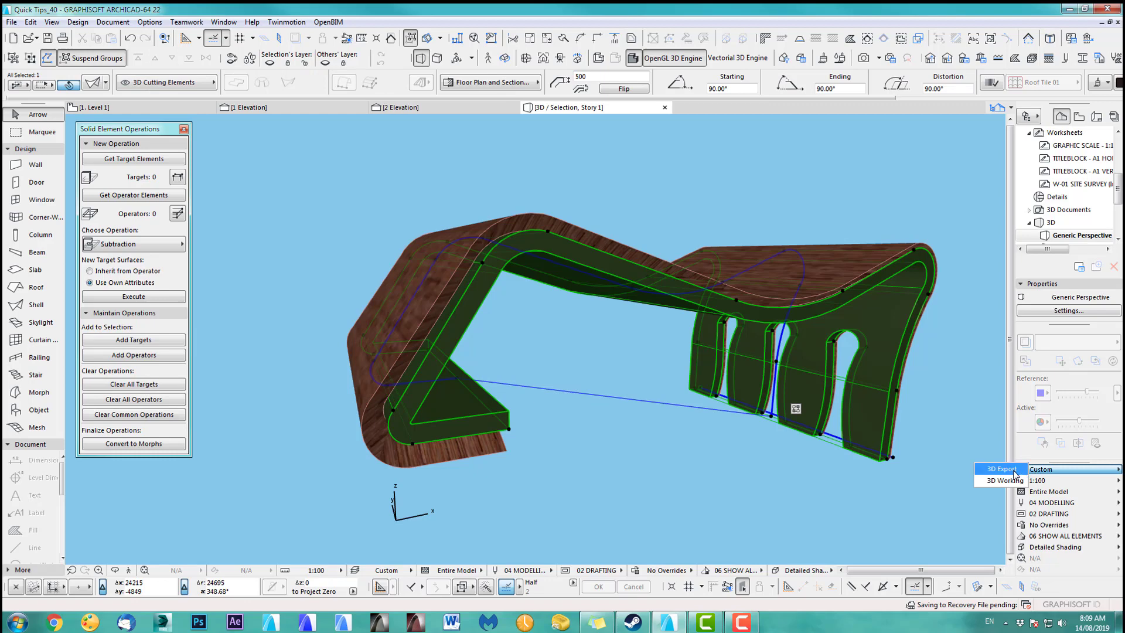
{"action": "left_click", "coordinate": [1019, 473]}
- Inspect the hollowed timber roof from several sides, including its folded end and slotted legs
{"action": "middle_click_drag", "start_coordinate": [740, 439], "coordinate": [678, 428], "text": "shift"}
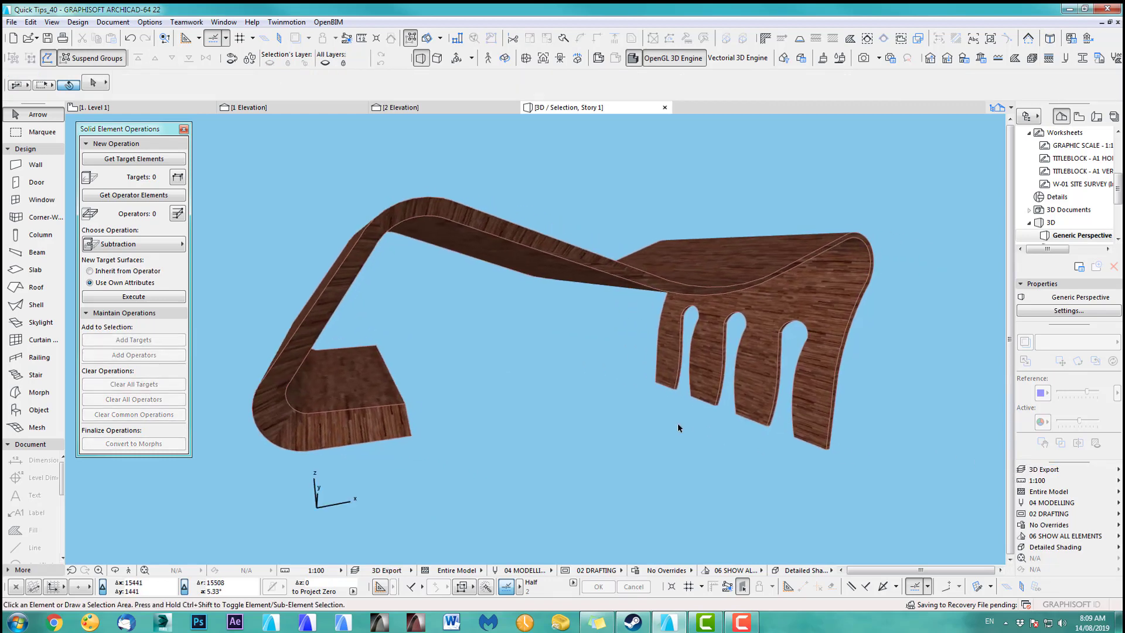
{"action": "key", "text": "o"}
{"action": "left_click_drag", "start_coordinate": [572, 402], "coordinate": [287, 381]}
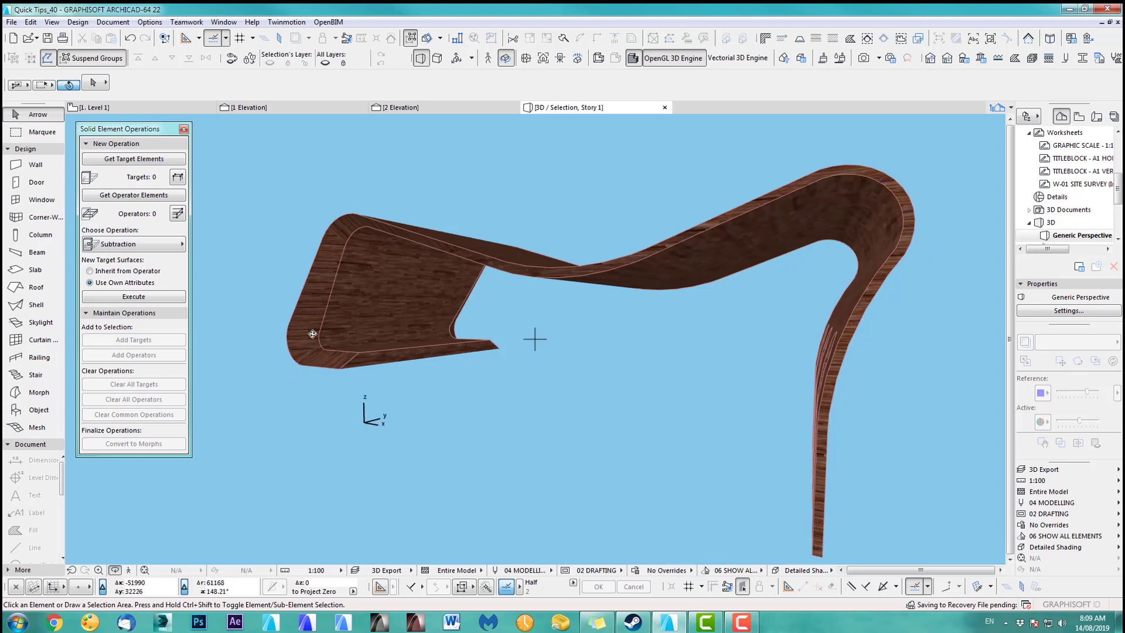
{"action": "left_click_drag", "start_coordinate": [312, 334], "coordinate": [830, 272]}
{"action": "scroll", "coordinate": [733, 283], "scroll_direction": "up", "scroll_amount": 3}
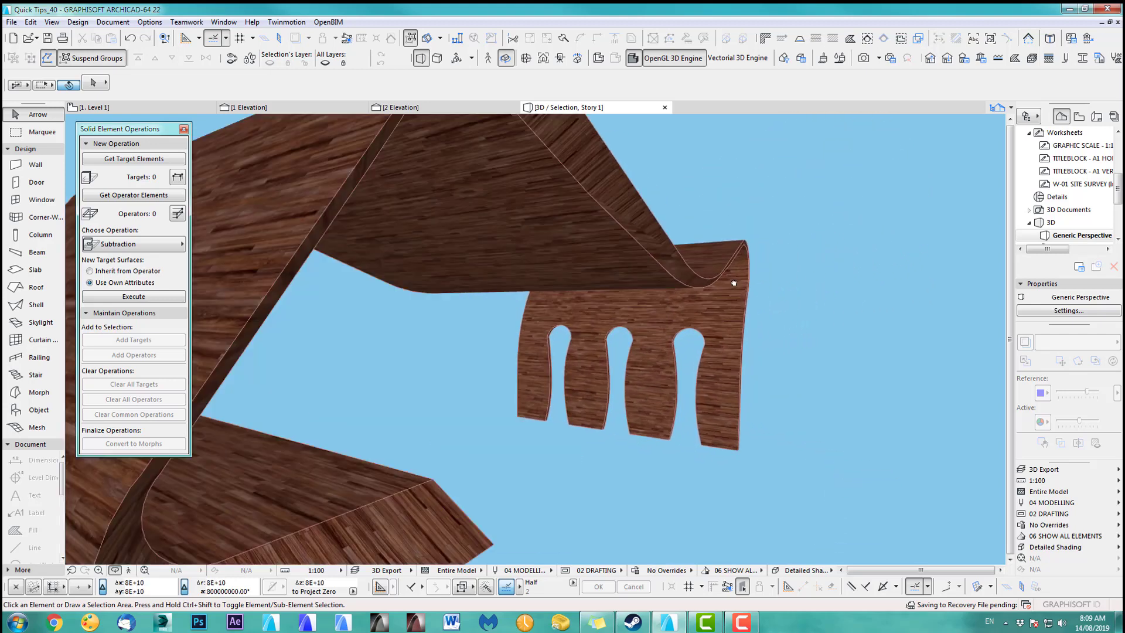
{"action": "scroll", "coordinate": [733, 283], "scroll_direction": "up", "scroll_amount": 1}
{"action": "middle_click_drag", "start_coordinate": [722, 281], "coordinate": [447, 362], "text": "shift"}
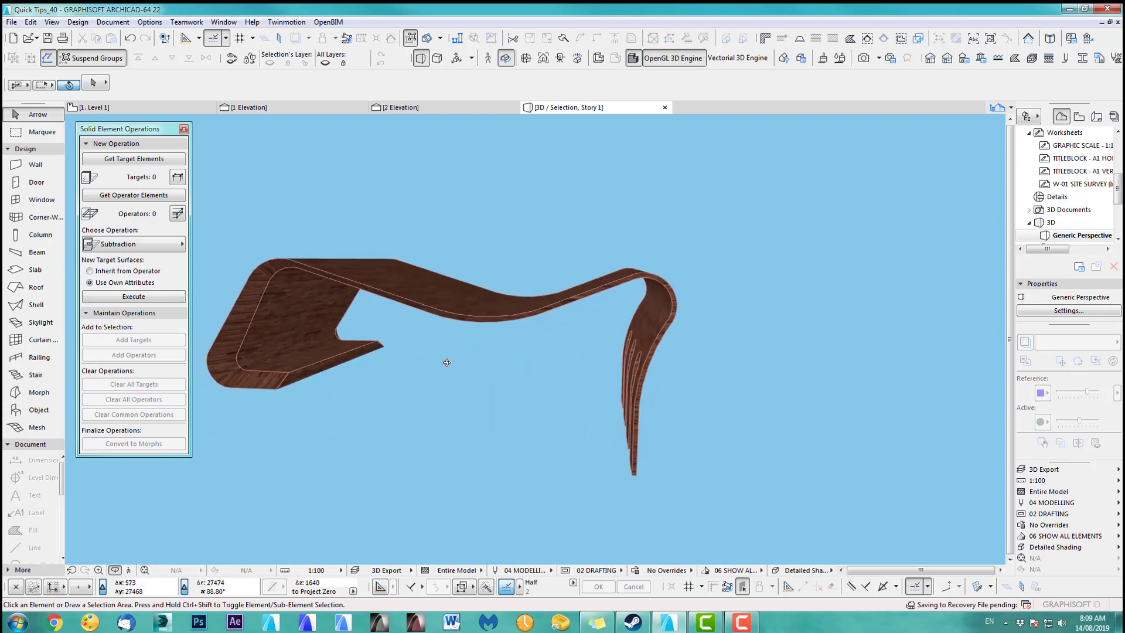
- Show the entire model in 3D with the 3D Export layer combination and close Solid Element Operations
{"action": "key", "text": "F2"}
{"action": "scroll", "coordinate": [503, 322], "scroll_direction": "down", "scroll_amount": 6}
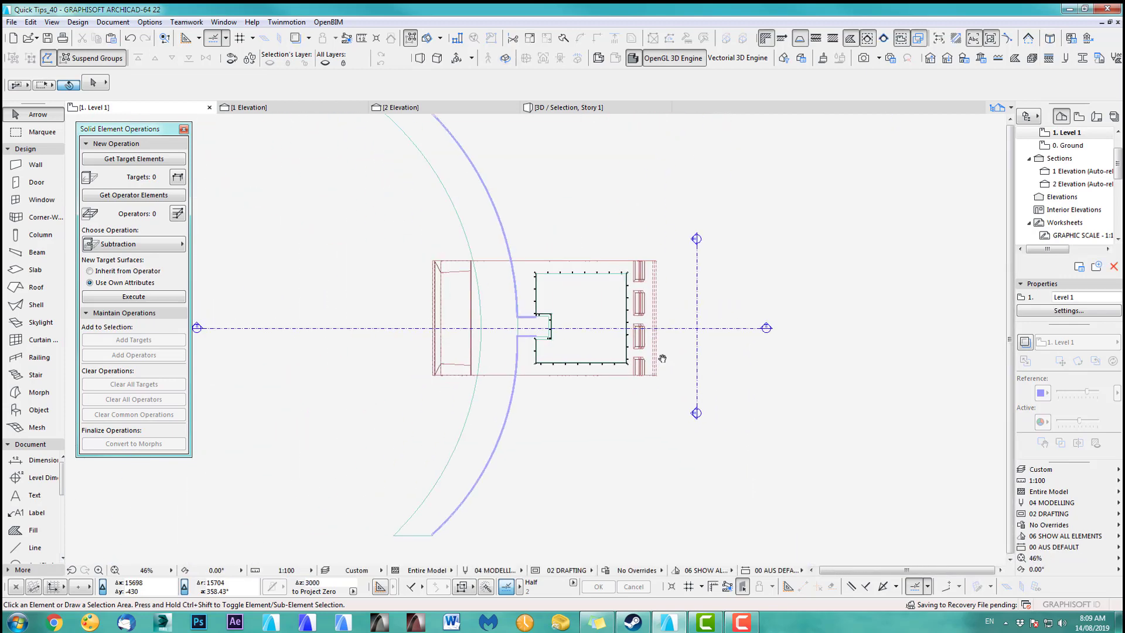
{"action": "key", "text": "F3"}
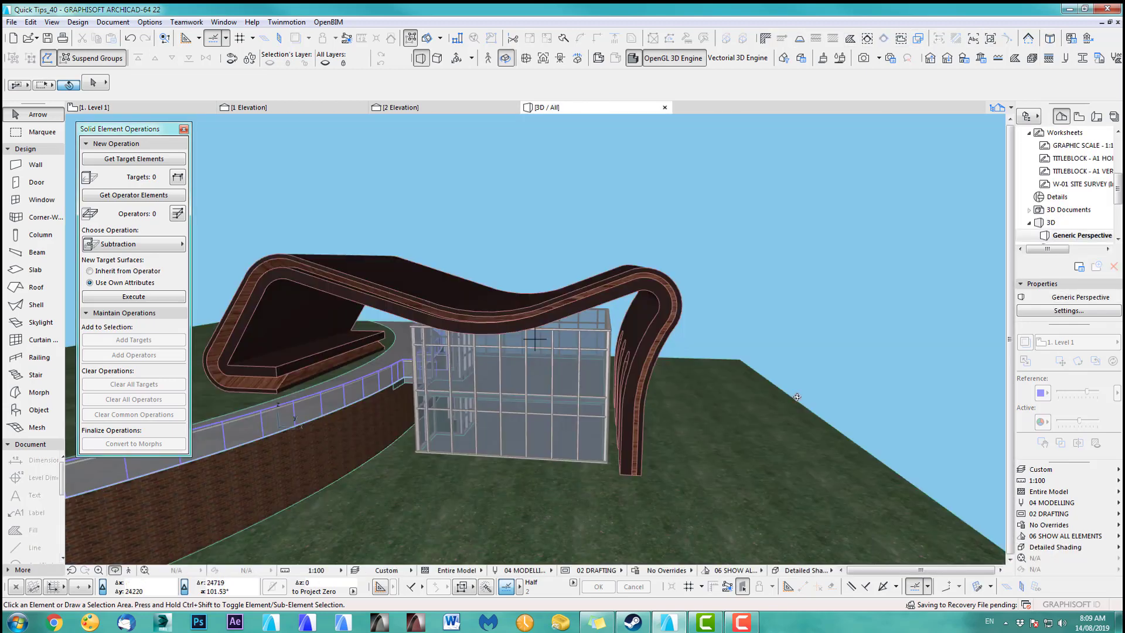
{"action": "left_click", "coordinate": [1041, 470]}
{"action": "left_click", "coordinate": [1002, 468]}
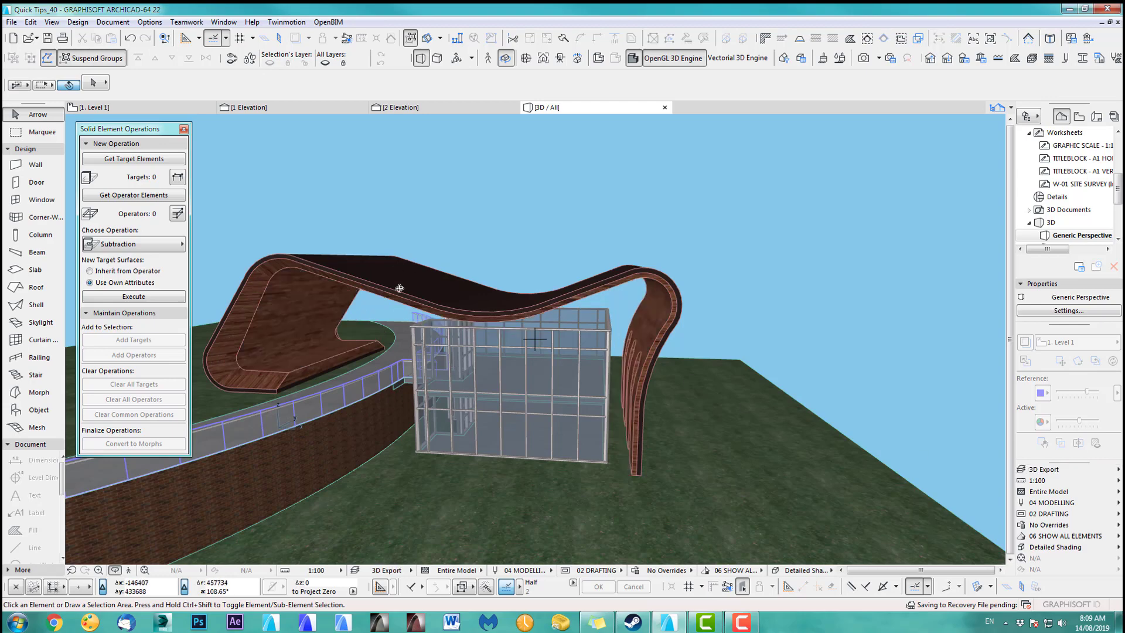
{"action": "middle_click_drag", "start_coordinate": [527, 363], "coordinate": [582, 343], "text": "shift"}
{"action": "left_click", "coordinate": [183, 129]}
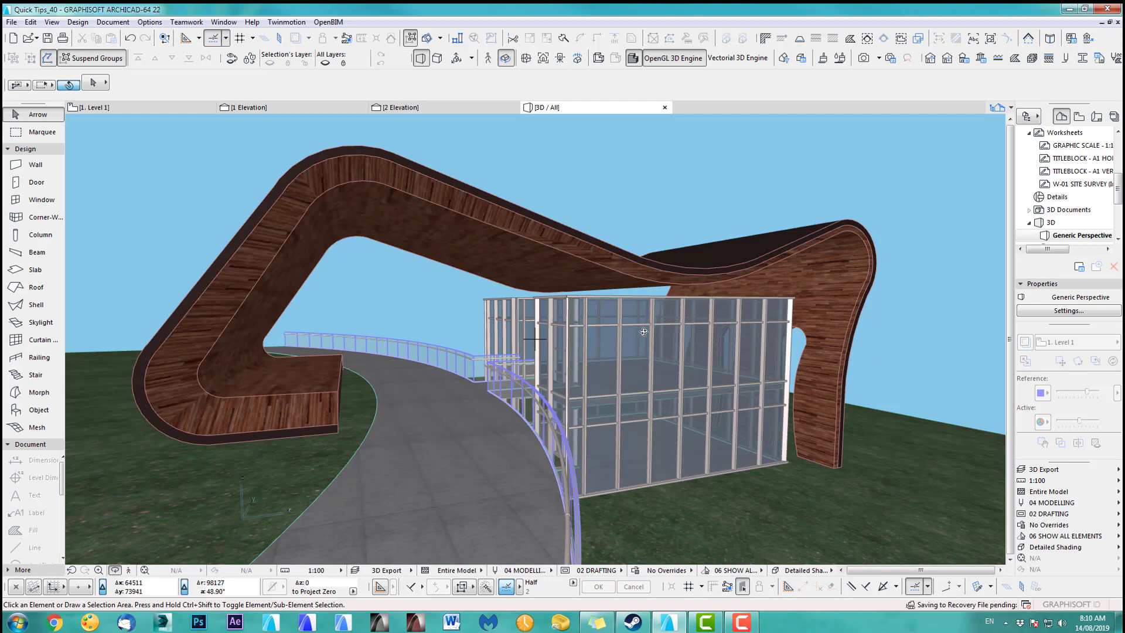
- Set the height of the curtain wall around the glass building to 10000 mm
{"action": "middle_click_drag", "start_coordinate": [644, 332], "coordinate": [627, 413], "text": "shift"}
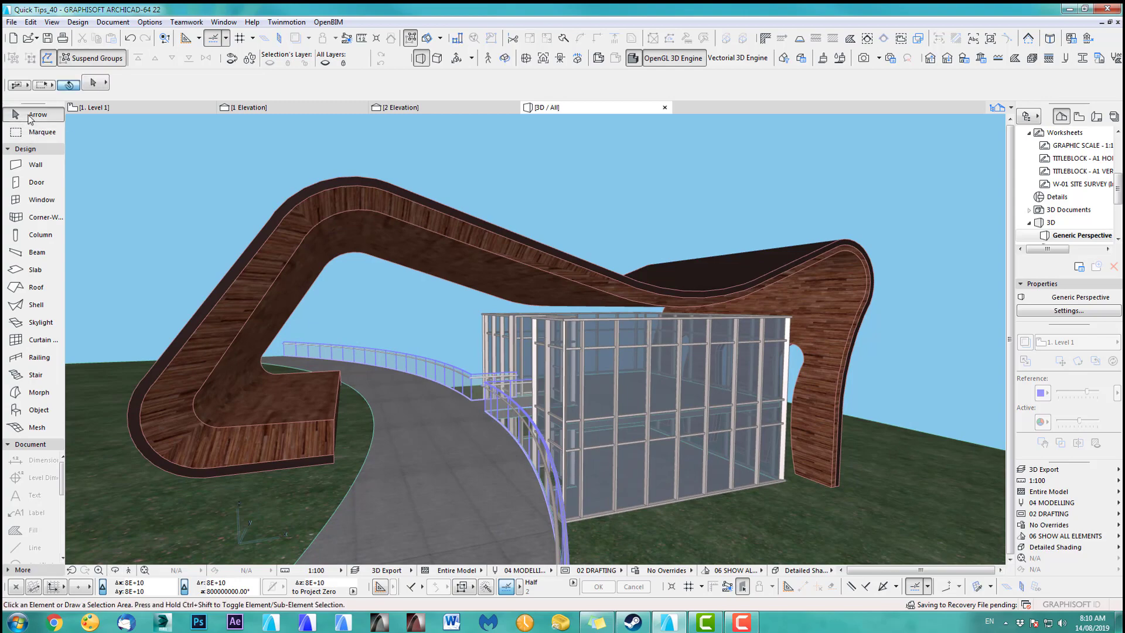
{"action": "left_click", "coordinate": [562, 322]}
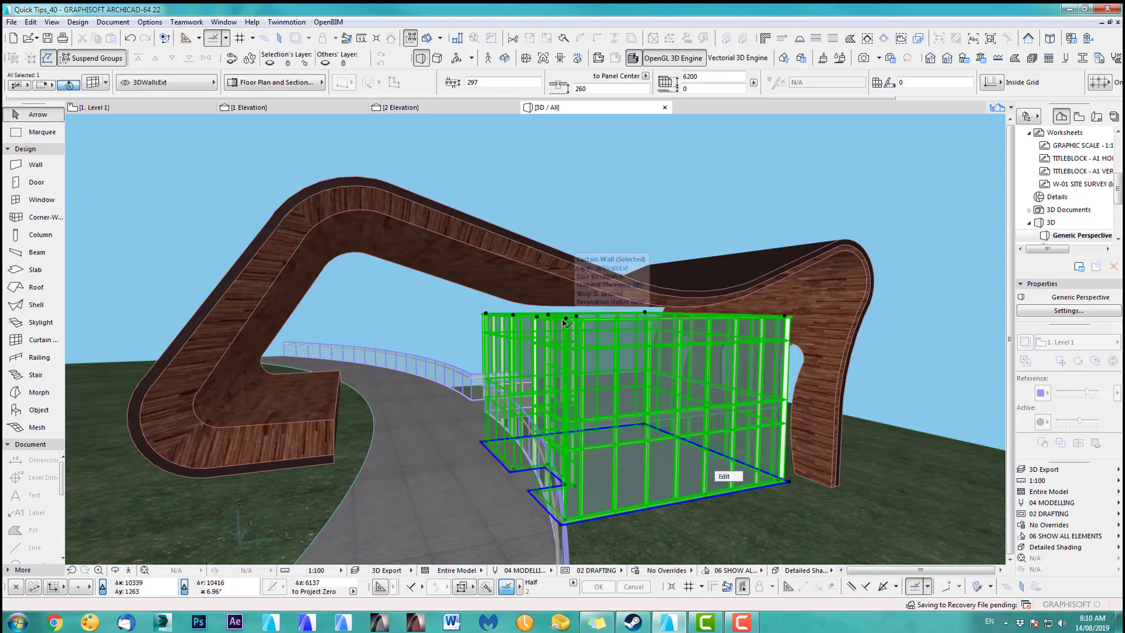
{"action": "key", "text": "ctrl+t"}
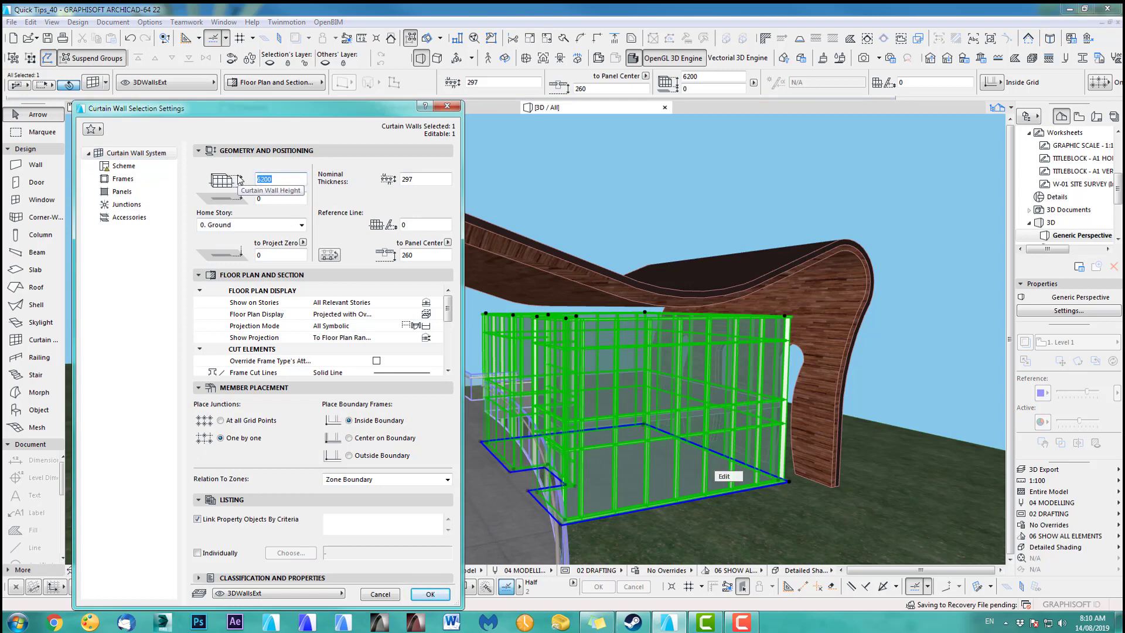
{"action": "type", "text": "10000"}
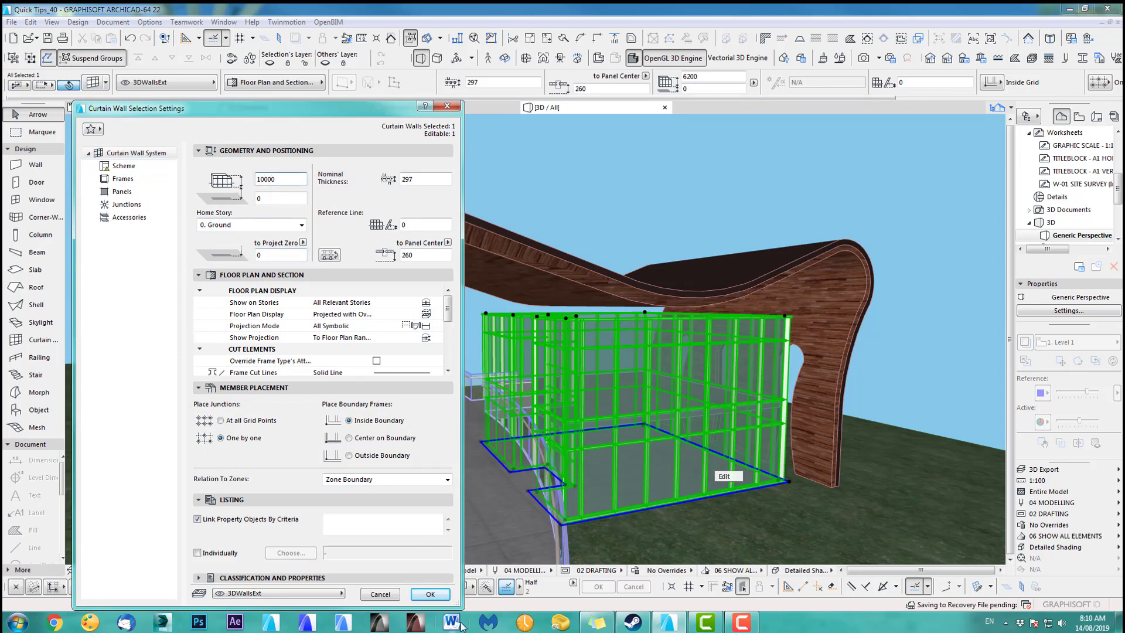
{"action": "left_click", "coordinate": [430, 594]}
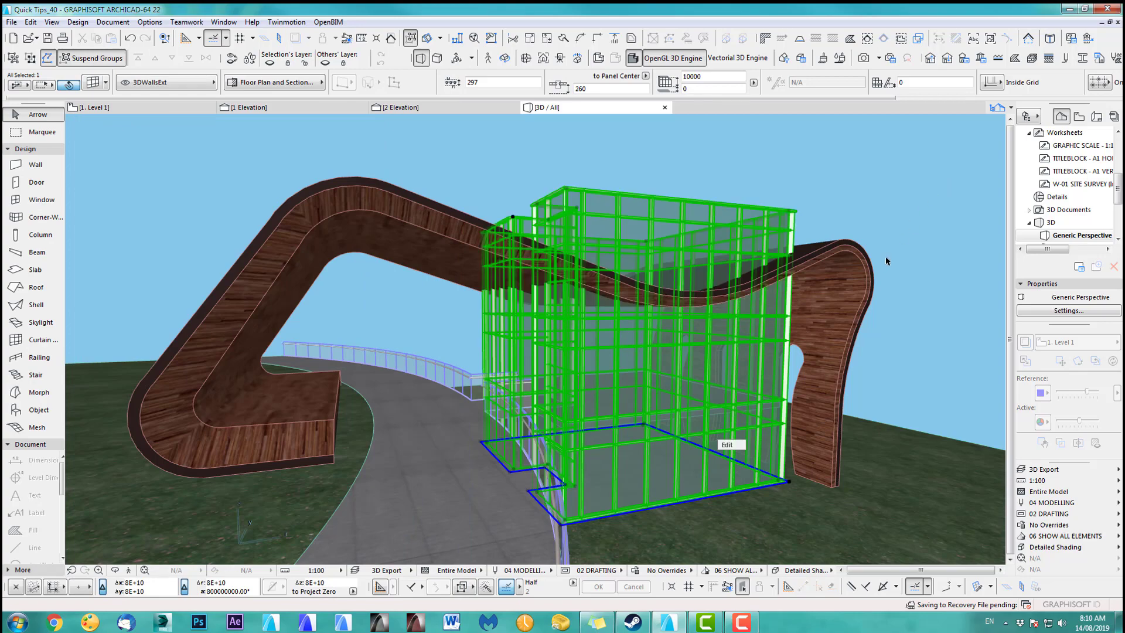
{"action": "middle_click_drag", "start_coordinate": [886, 261], "coordinate": [854, 332], "text": "shift"}
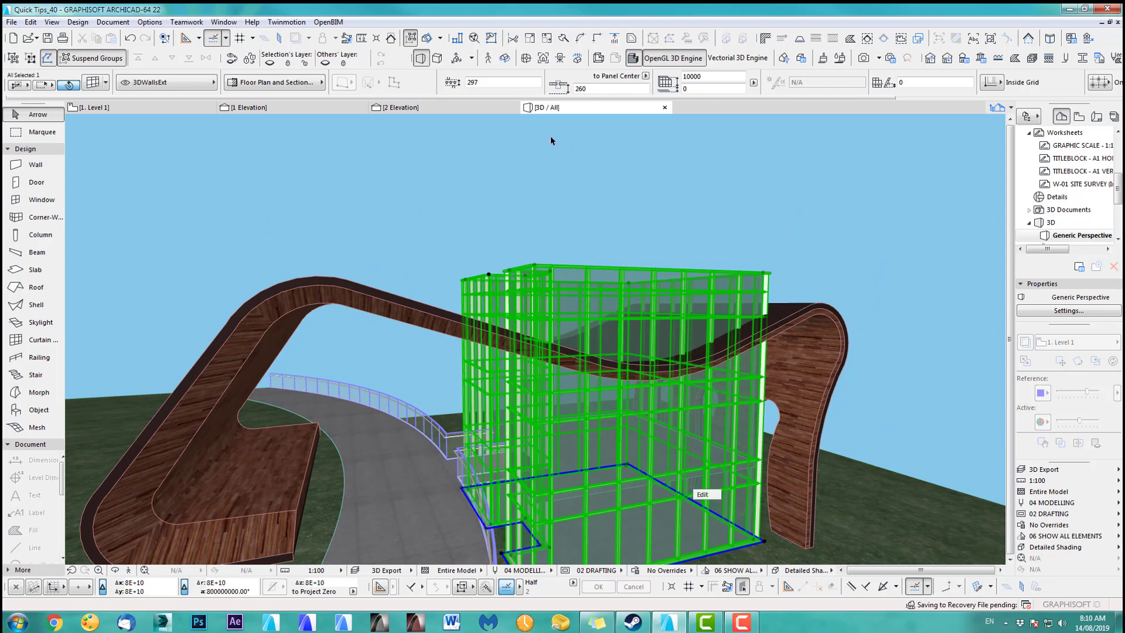
{"action": "left_click", "coordinate": [392, 40]}
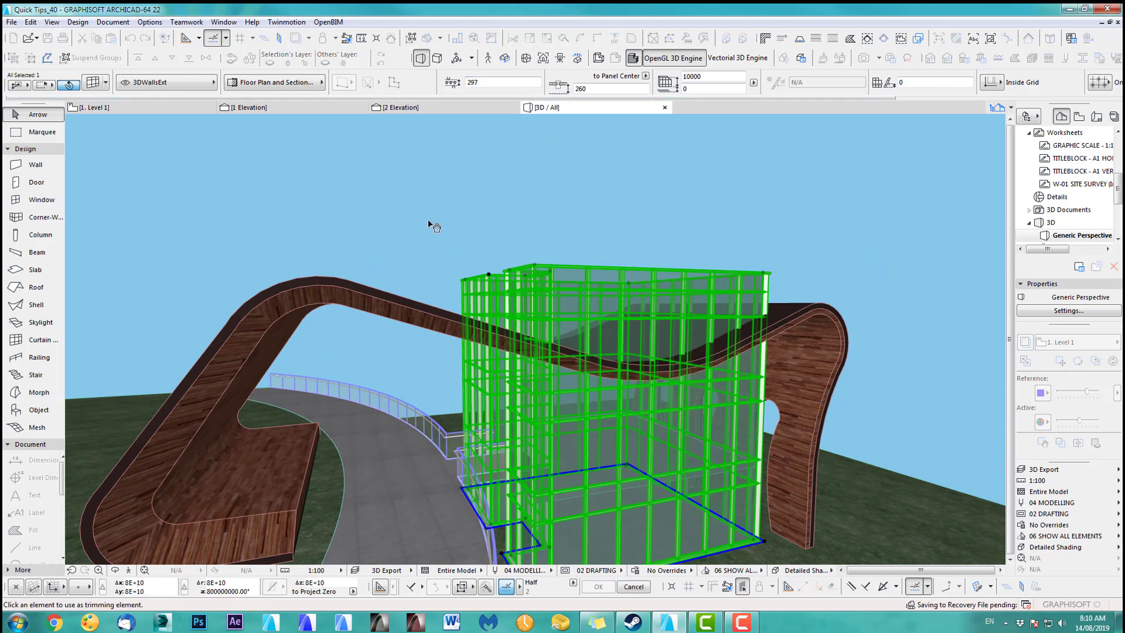
{"action": "key", "text": "Escape"}
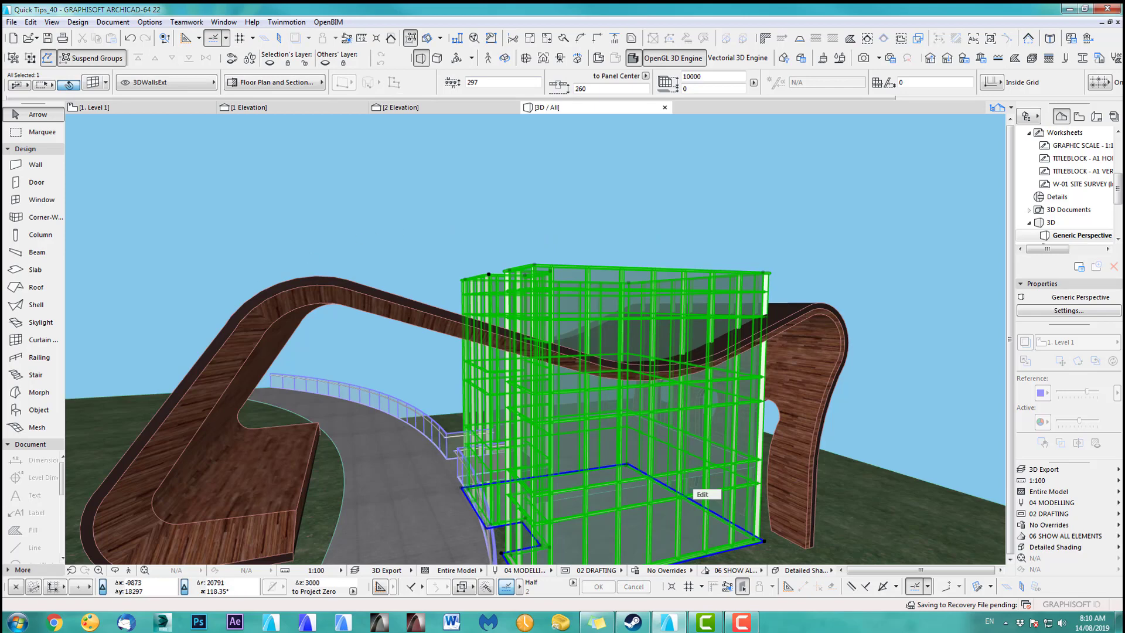
{"action": "middle_click_drag", "start_coordinate": [418, 251], "coordinate": [429, 247]}
{"action": "left_click", "coordinate": [811, 308], "text": "shift"}
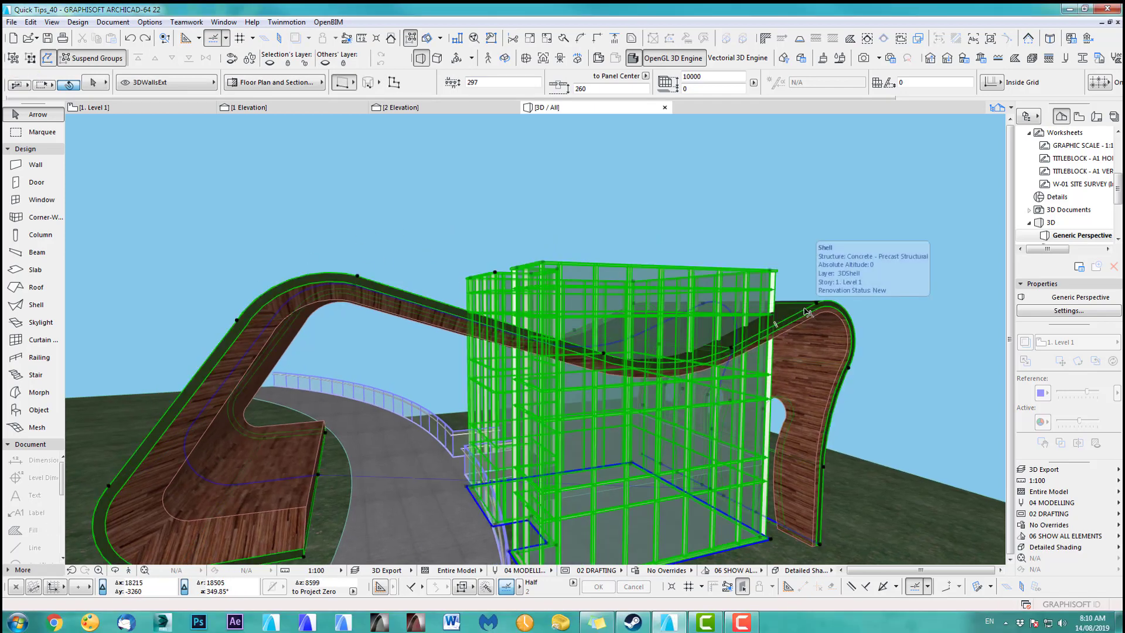
{"action": "middle_click_drag", "start_coordinate": [824, 283], "coordinate": [811, 293], "text": "shift"}
{"action": "middle_click_drag", "start_coordinate": [805, 215], "coordinate": [821, 291], "text": "shift"}
{"action": "left_click", "coordinate": [821, 290]}
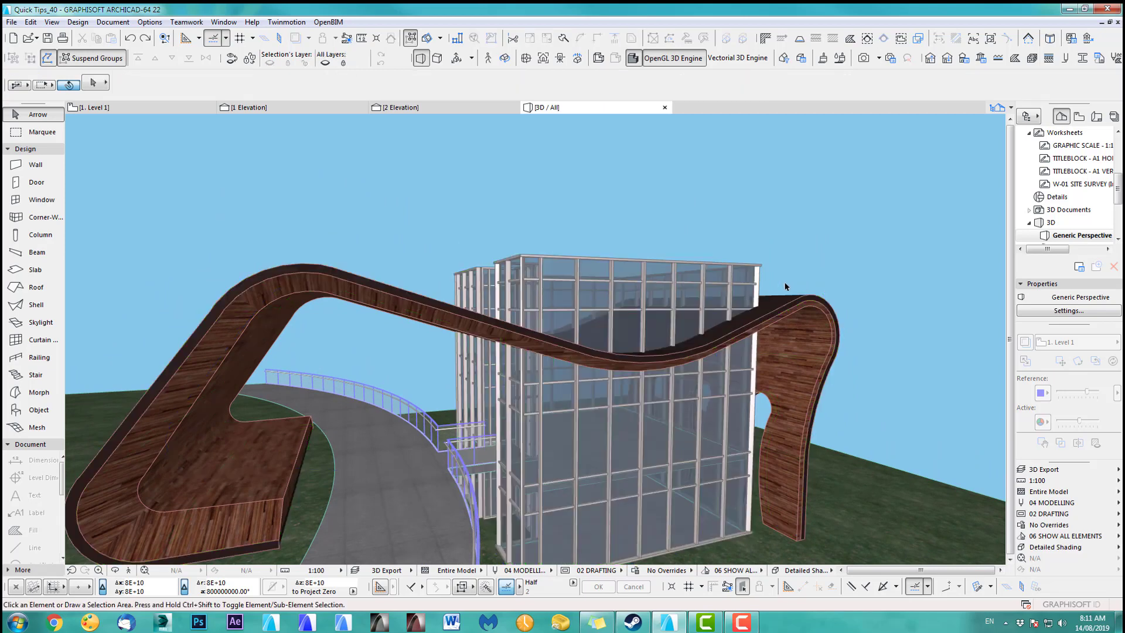
- Try to trim the curtain wall with the timber roof morph selected alongside it
{"action": "left_click", "coordinate": [757, 270]}
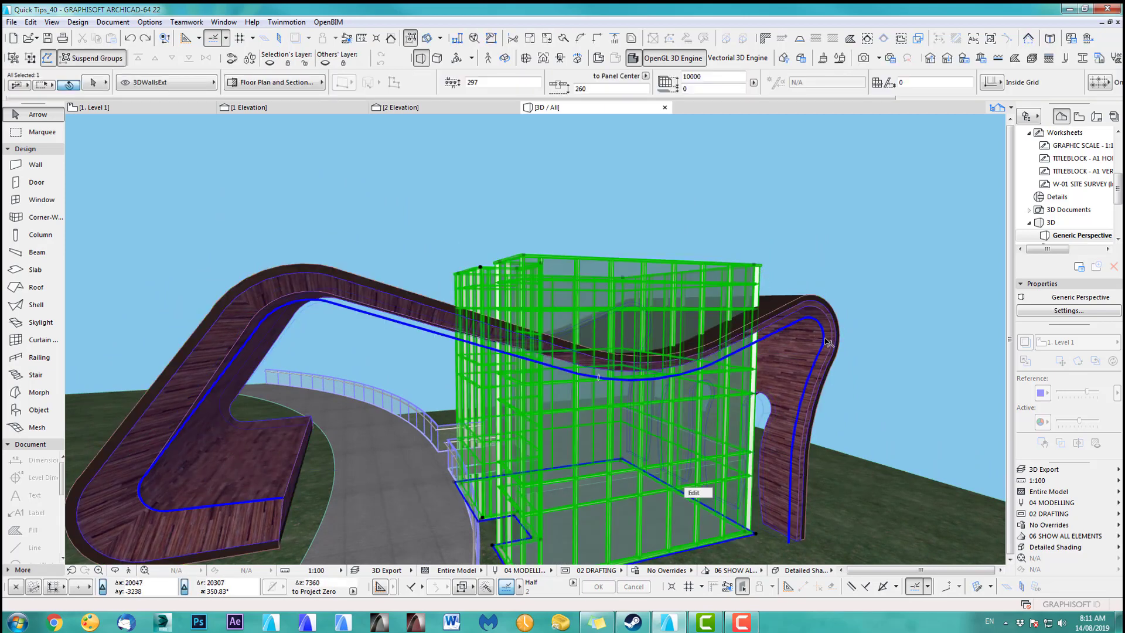
{"action": "left_click", "coordinate": [828, 342], "text": "shift"}
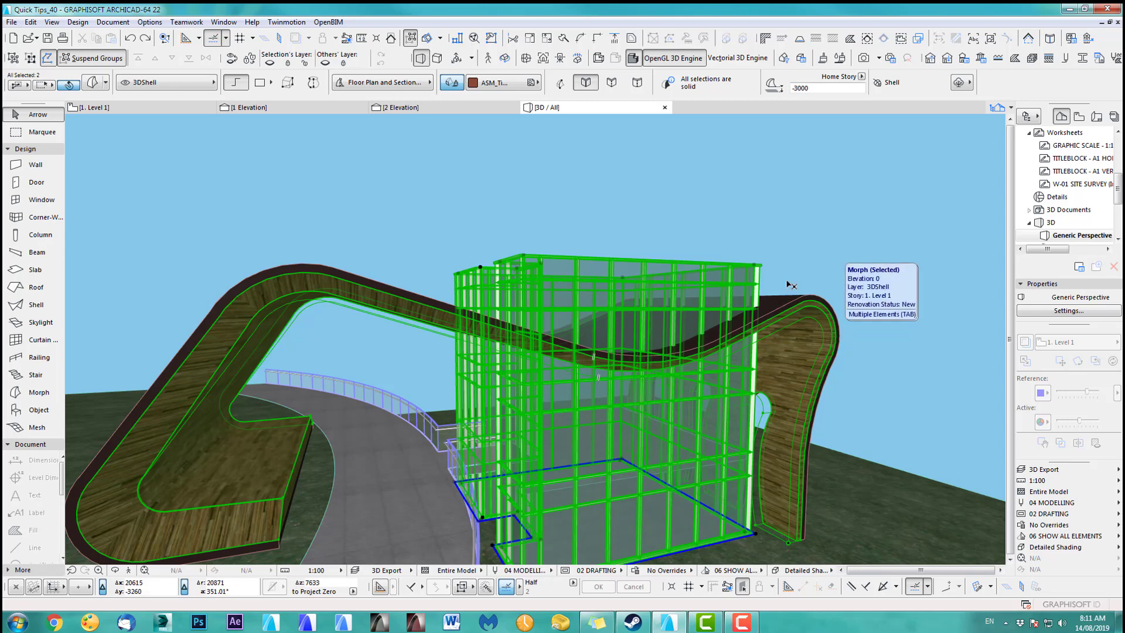
{"action": "left_click", "coordinate": [391, 40]}
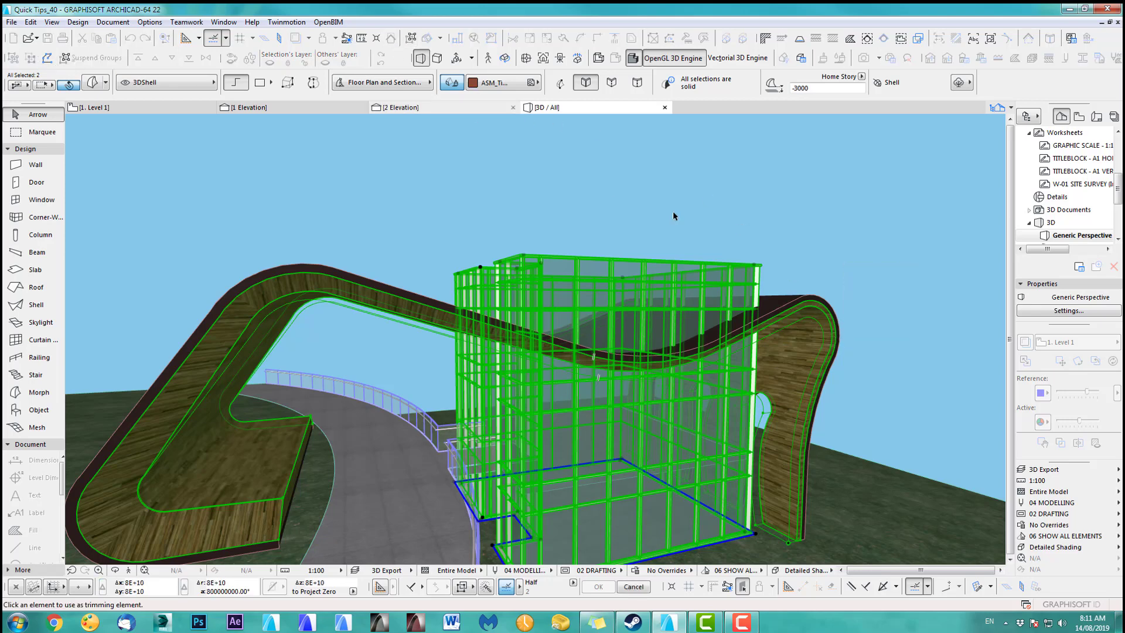
{"action": "key", "text": "Escape"}
{"action": "key", "text": "Escape"}
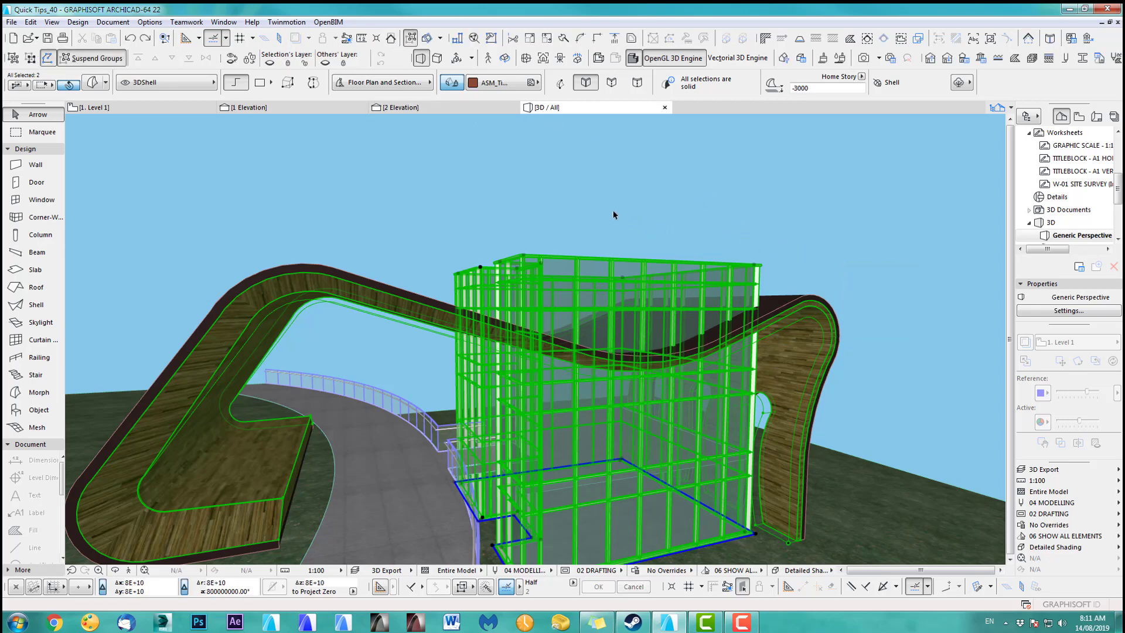
{"action": "middle_click_drag", "start_coordinate": [826, 314], "coordinate": [844, 351]}
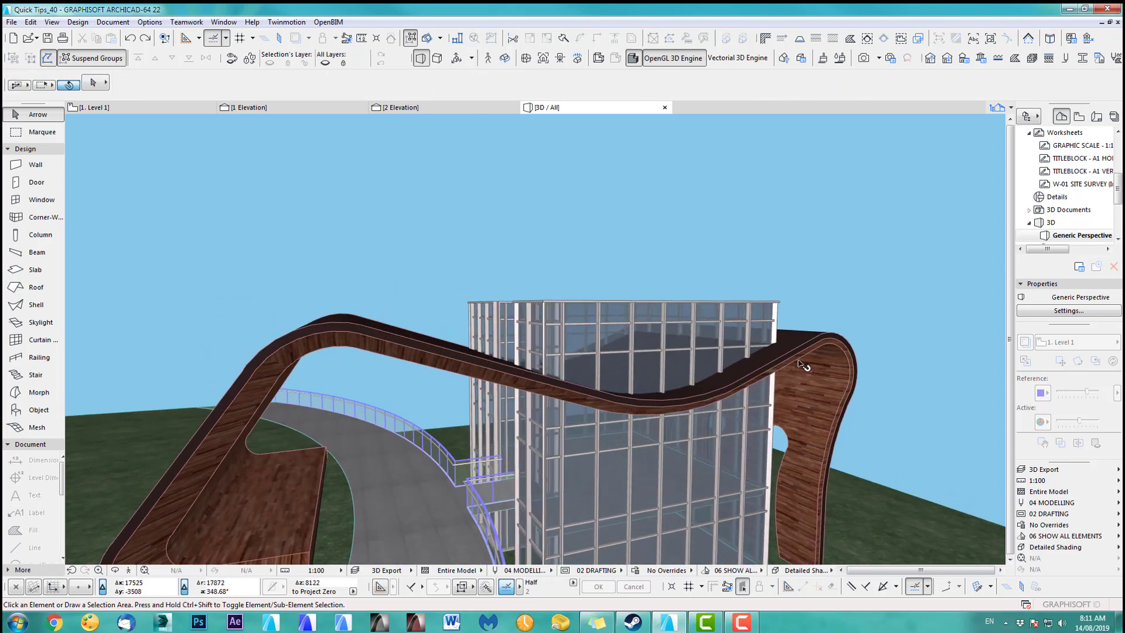
{"action": "left_click", "coordinate": [840, 417]}
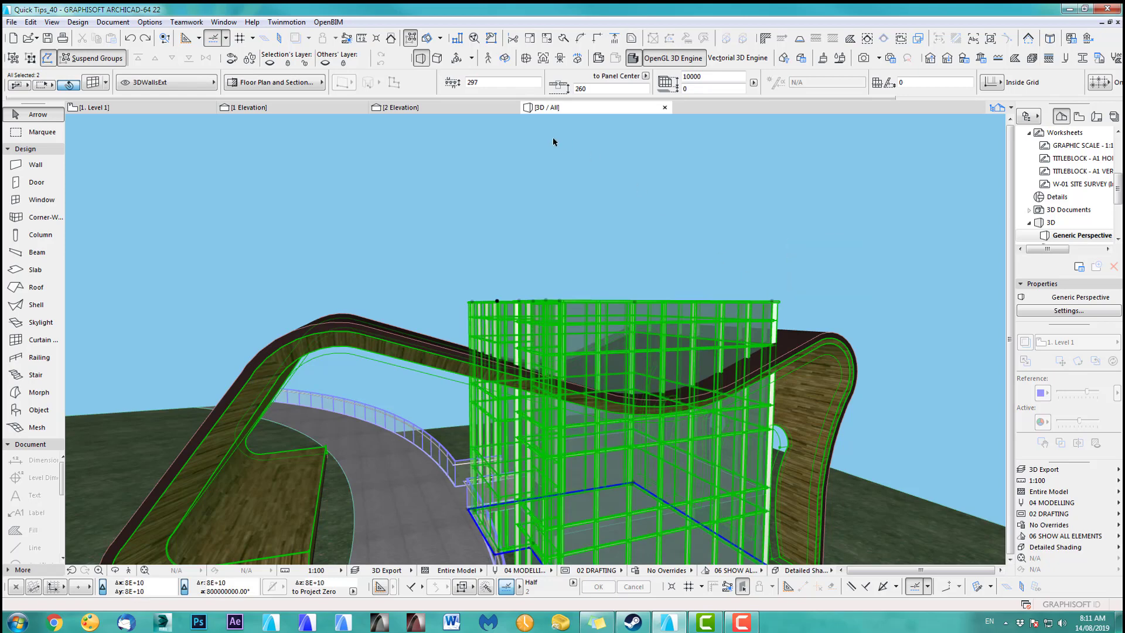
{"action": "middle_click_drag", "start_coordinate": [565, 170], "coordinate": [577, 195], "text": "shift"}
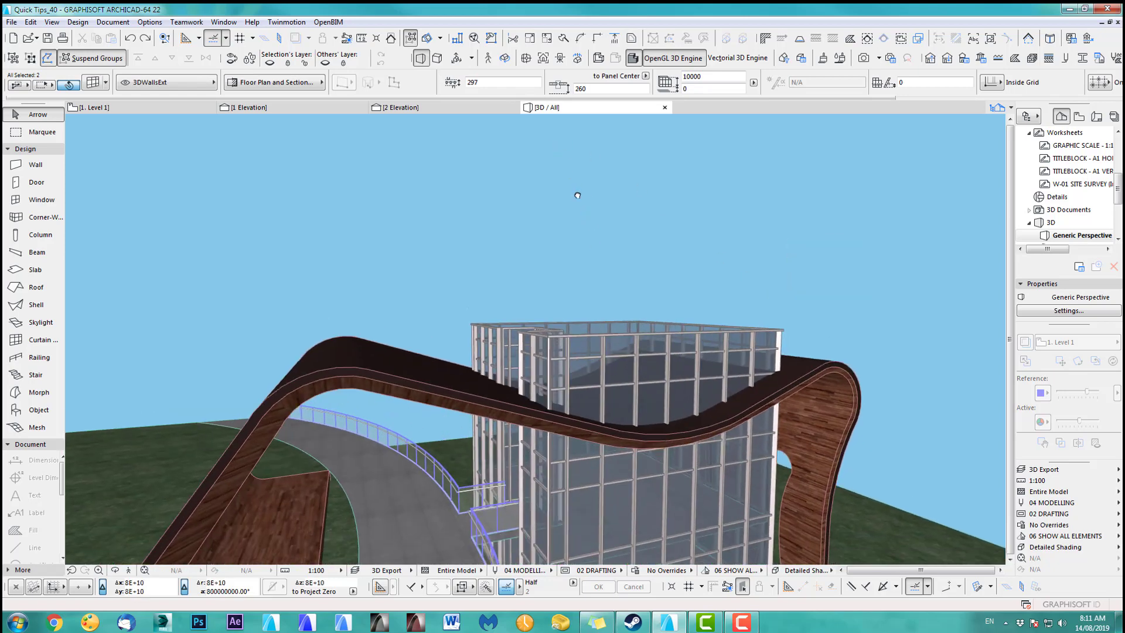
{"action": "left_click", "coordinate": [391, 38]}
{"action": "key", "text": "Escape"}
{"action": "key", "text": "Escape"}
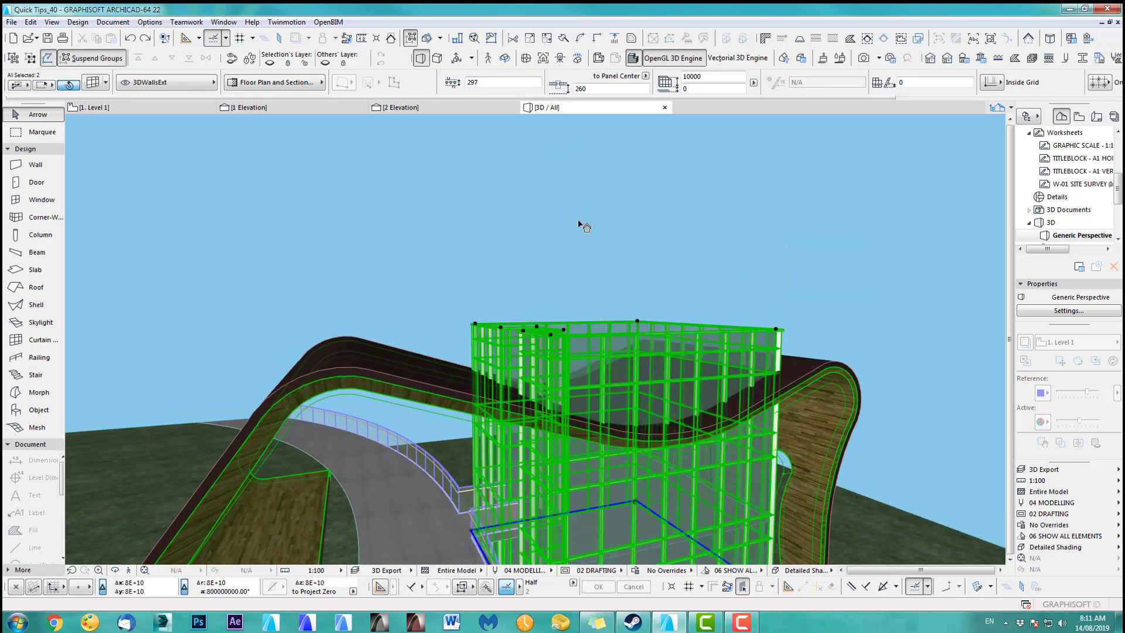
- Trim the curtain wall to the concrete roof shell, using the shell from the current selection as the trimming element
{"action": "left_click", "coordinate": [772, 332]}
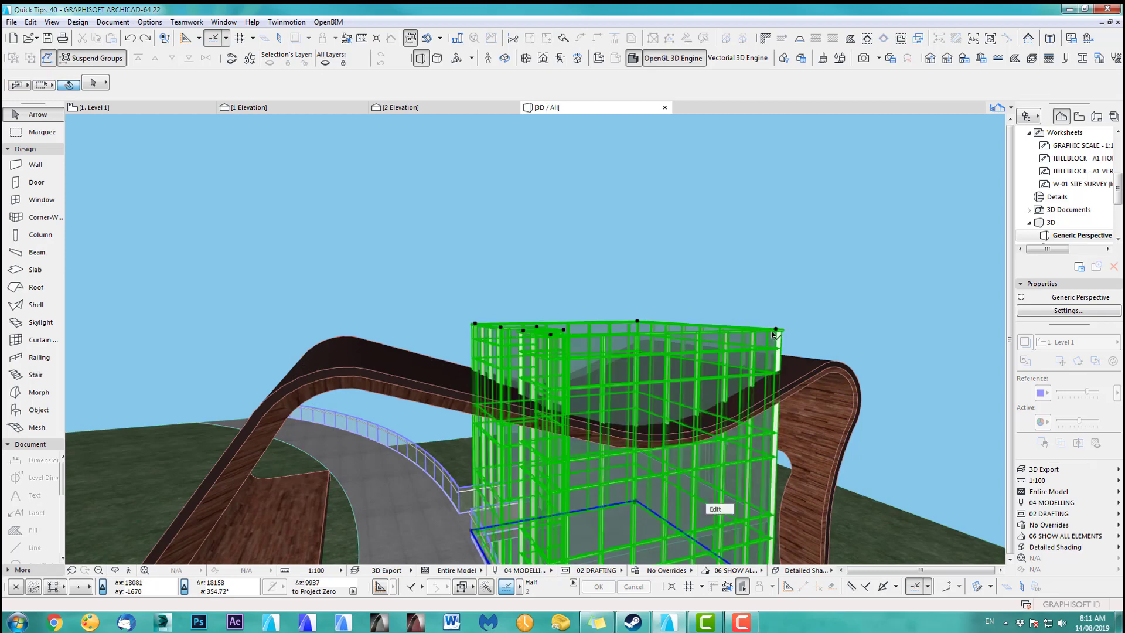
{"action": "left_click", "coordinate": [818, 371], "text": "shift"}
{"action": "left_click", "coordinate": [391, 38]}
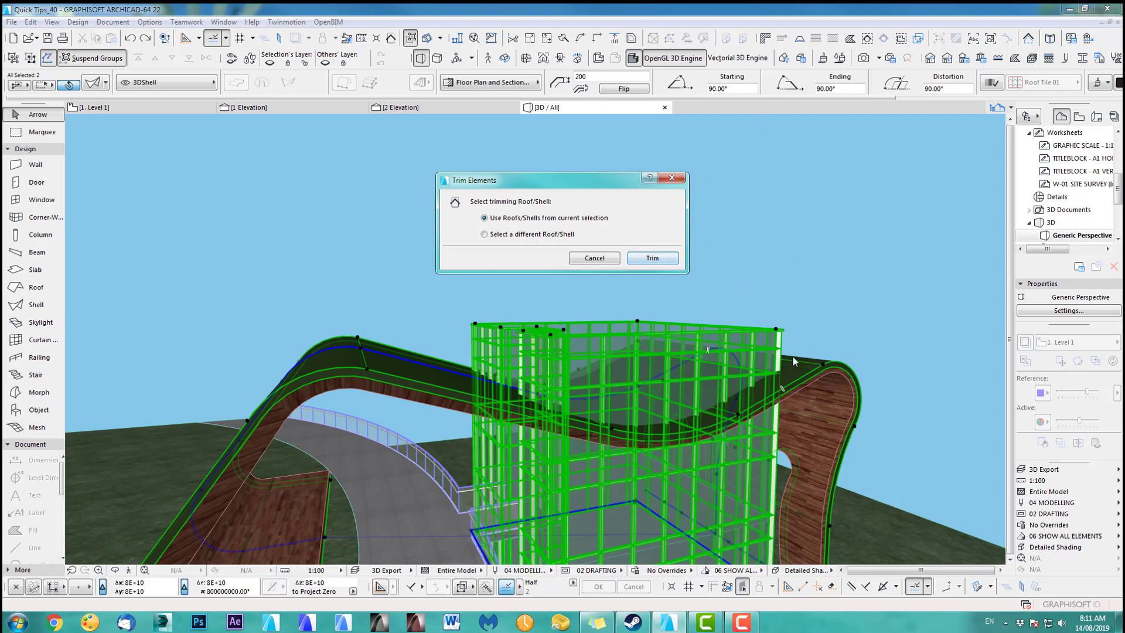
{"action": "left_click", "coordinate": [651, 259]}
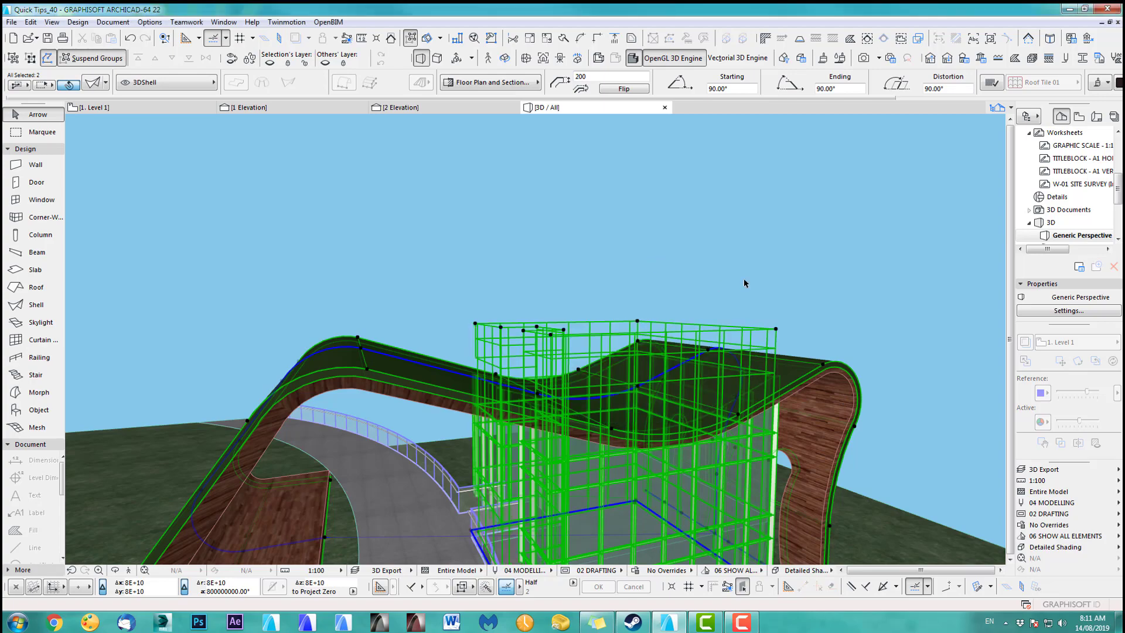
{"action": "left_click", "coordinate": [744, 279]}
{"action": "middle_click_drag", "start_coordinate": [743, 279], "coordinate": [596, 284], "text": "shift"}
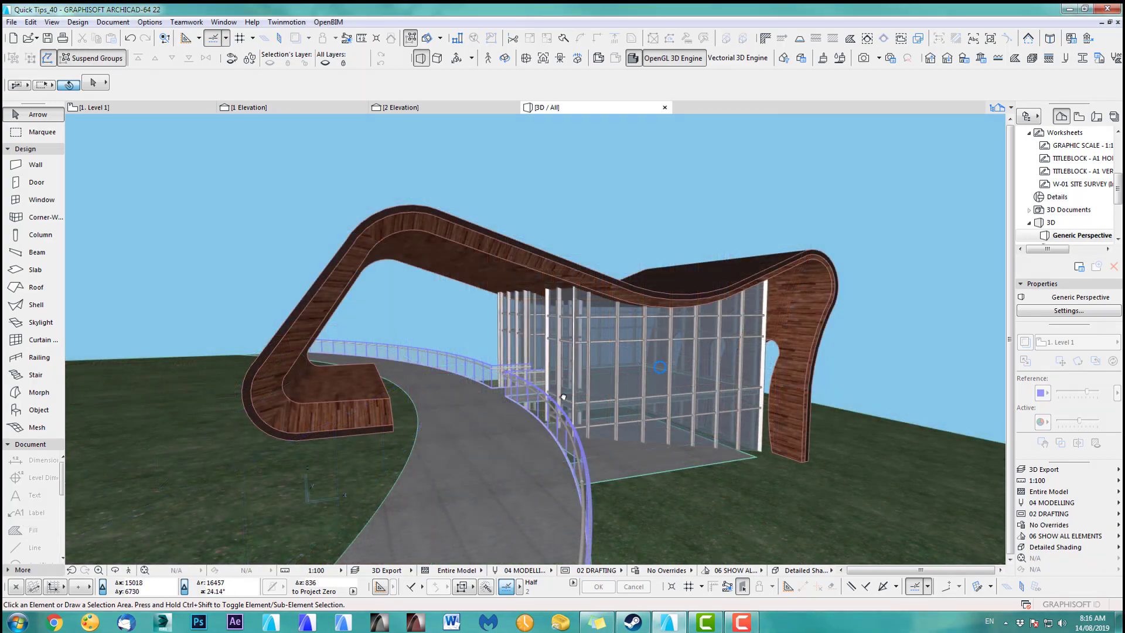
- Inspect the trimmed curtain wall along its base and beneath the roof, comparing it with the selected concrete roof shell
{"action": "left_click_drag", "start_coordinate": [564, 398], "coordinate": [767, 292]}
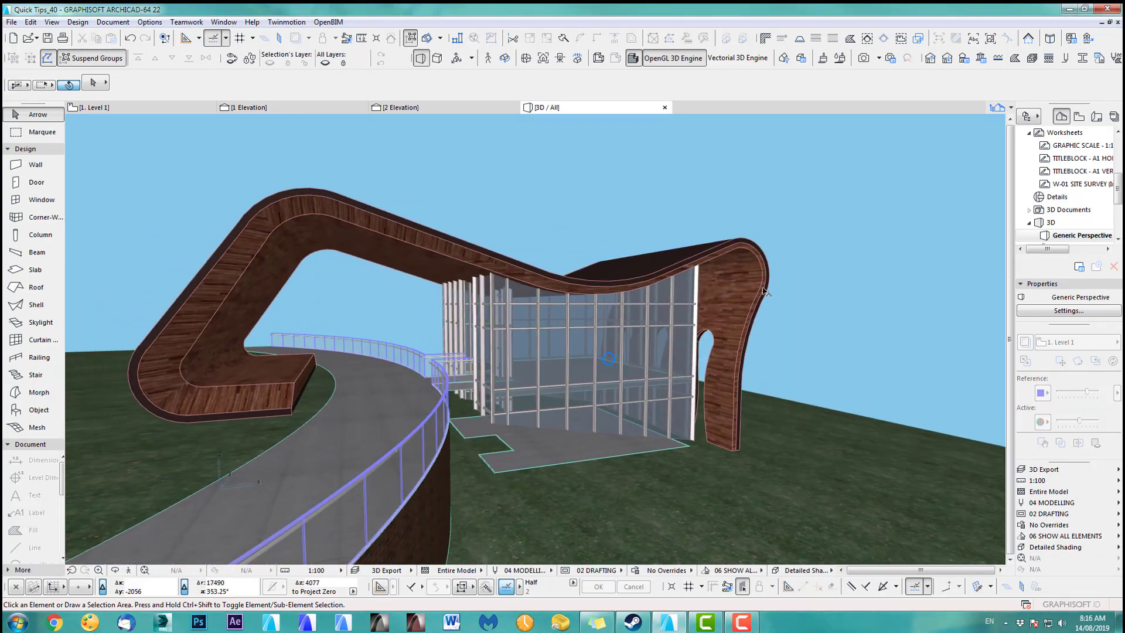
{"action": "left_click", "coordinate": [717, 245]}
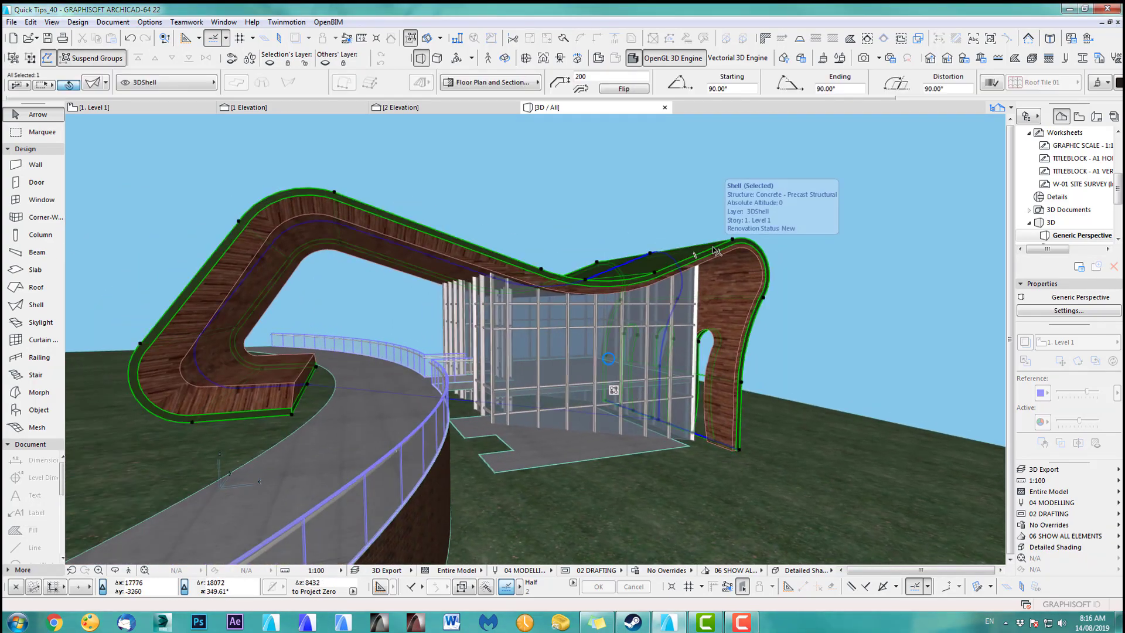
{"action": "middle_click_drag", "start_coordinate": [577, 431], "coordinate": [567, 414]}
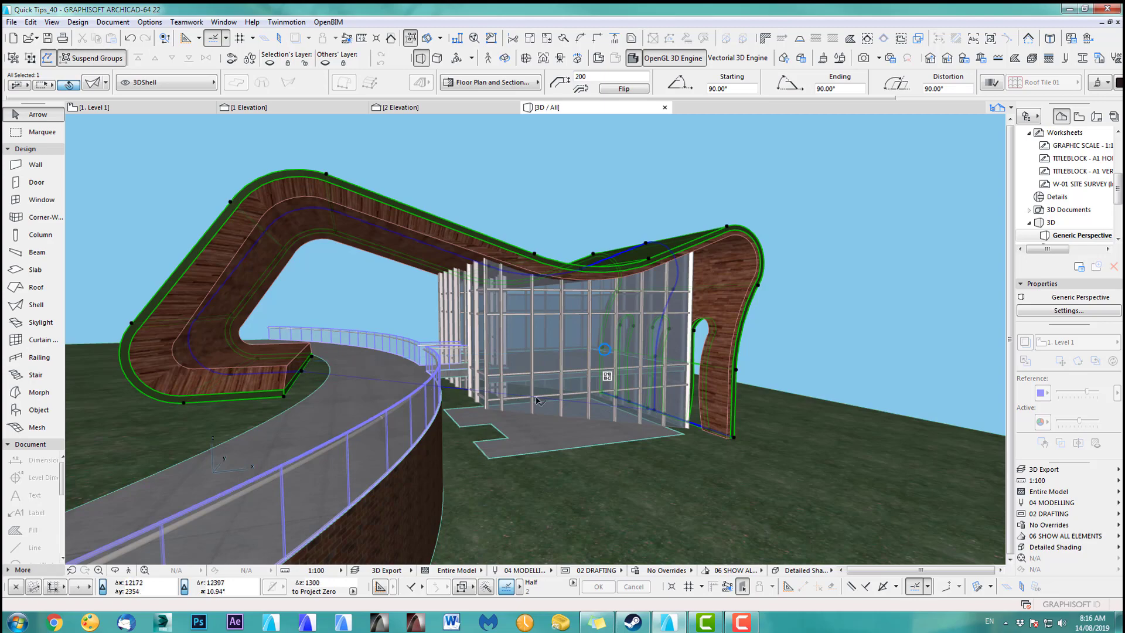
{"action": "key", "text": "o"}
{"action": "left_click_drag", "start_coordinate": [612, 403], "coordinate": [520, 380]}
{"action": "scroll", "coordinate": [520, 380], "scroll_direction": "up", "scroll_amount": 5}
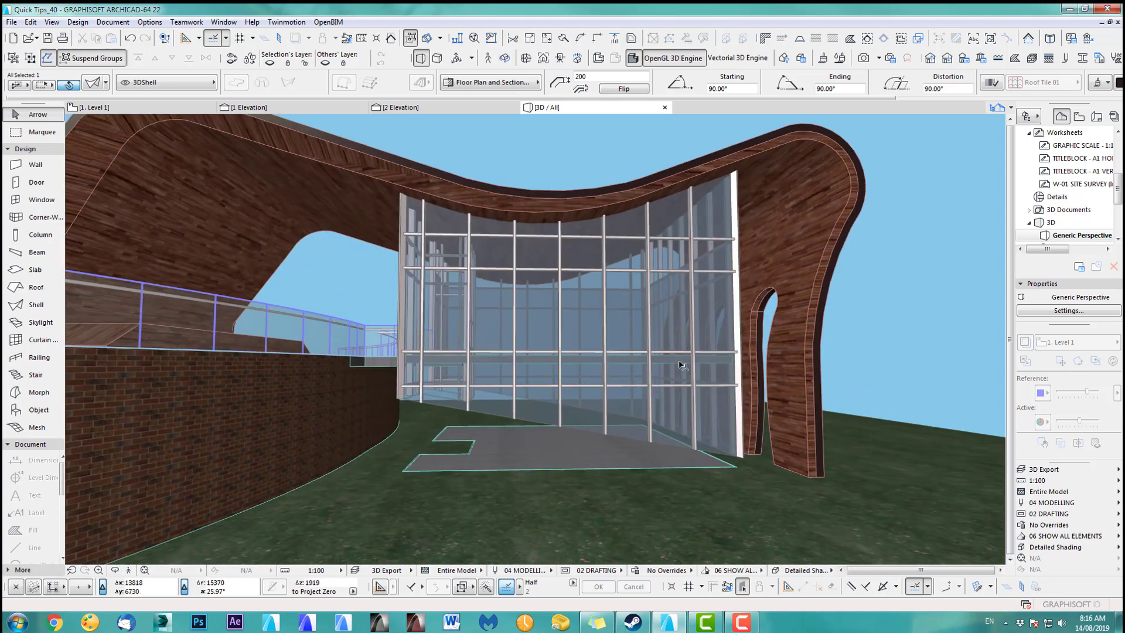
{"action": "key", "text": "o"}
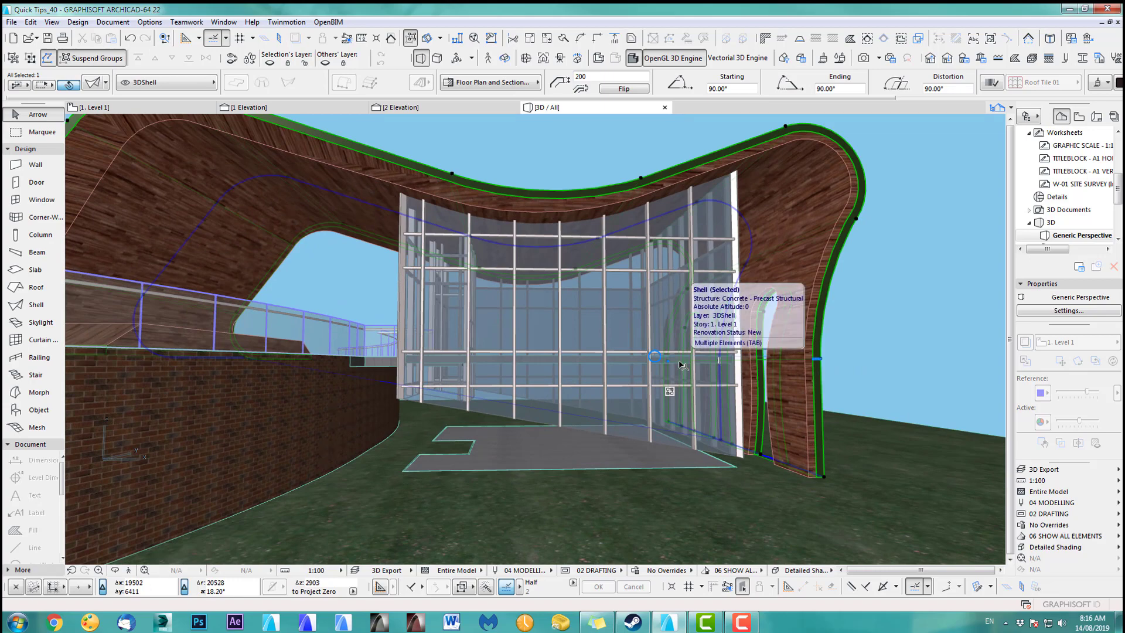
{"action": "middle_click_drag", "start_coordinate": [477, 301], "coordinate": [485, 326], "text": "shift"}
{"action": "scroll", "coordinate": [521, 343], "scroll_direction": "down", "scroll_amount": 3}
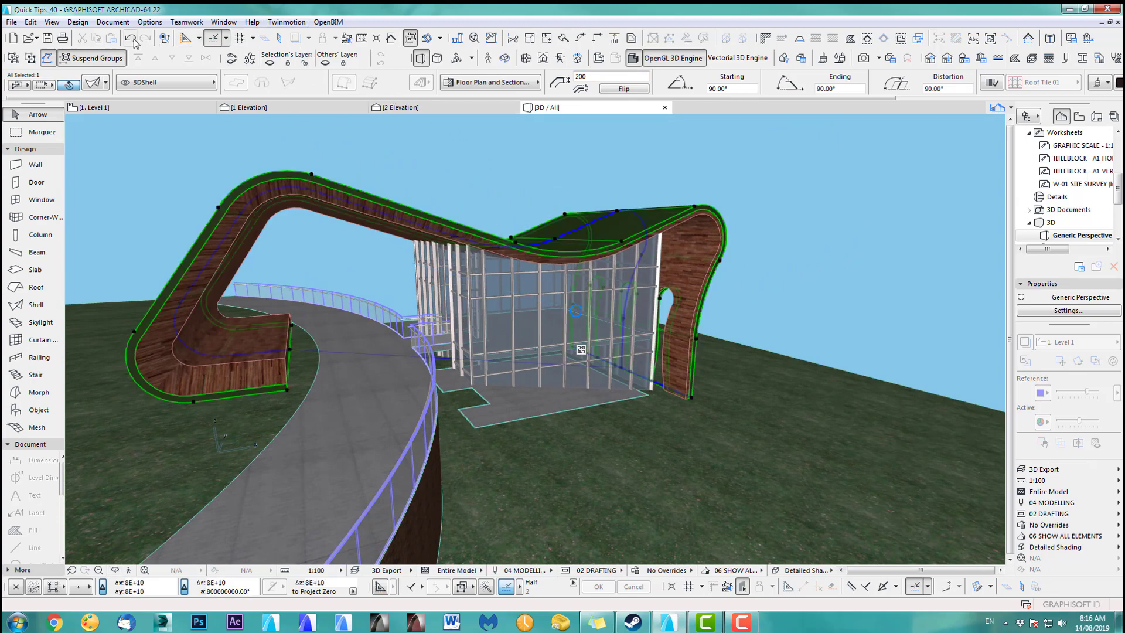
- Undo the curtain wall trim and place a copy of the concrete roof shell offset about 140 mm at the leg beside the glass building
{"action": "key", "text": "ctrl+z"}
{"action": "key", "text": "ctrl+z"}
{"action": "scroll", "coordinate": [753, 328], "scroll_direction": "up", "scroll_amount": 8}
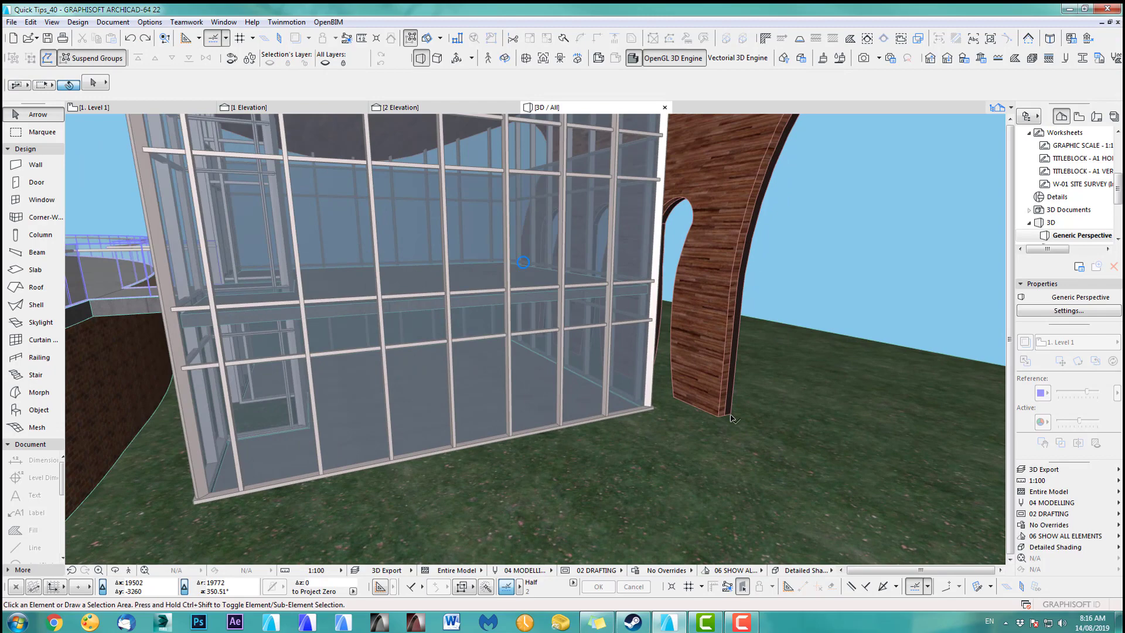
{"action": "left_click", "coordinate": [731, 417]}
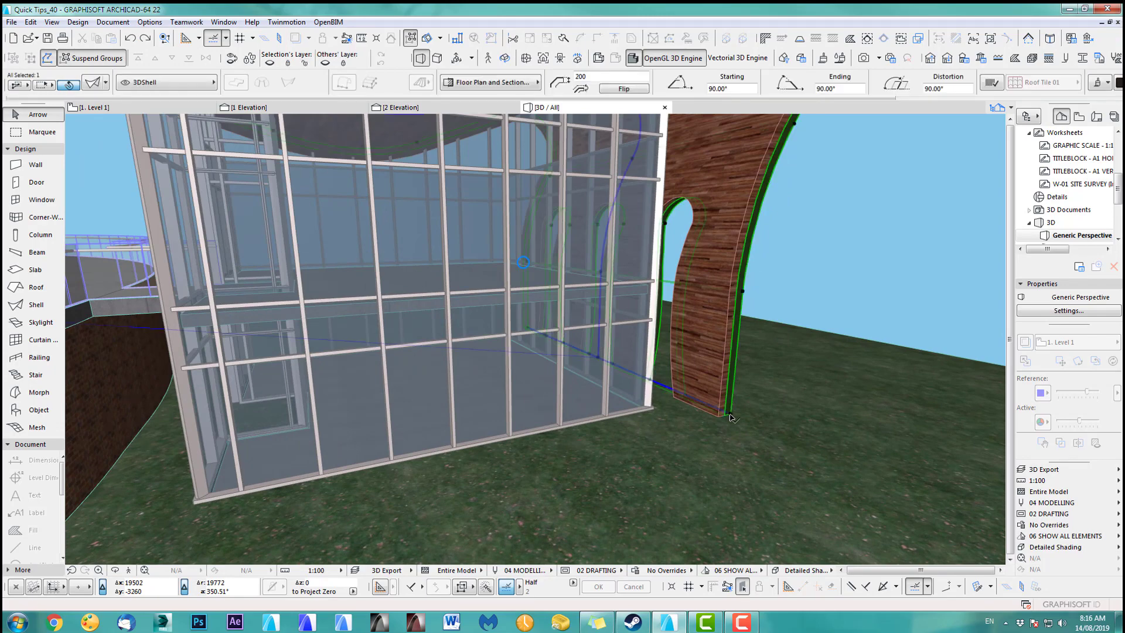
{"action": "key", "text": "ctrl+d"}
{"action": "key", "text": "ctrl"}
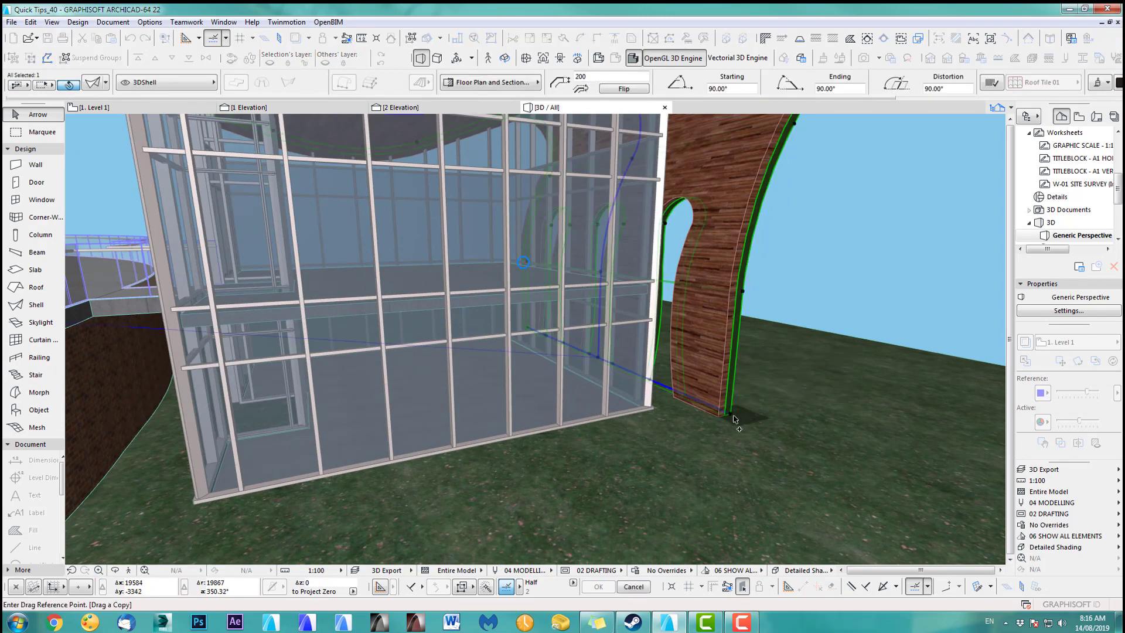
{"action": "left_click", "coordinate": [695, 409]}
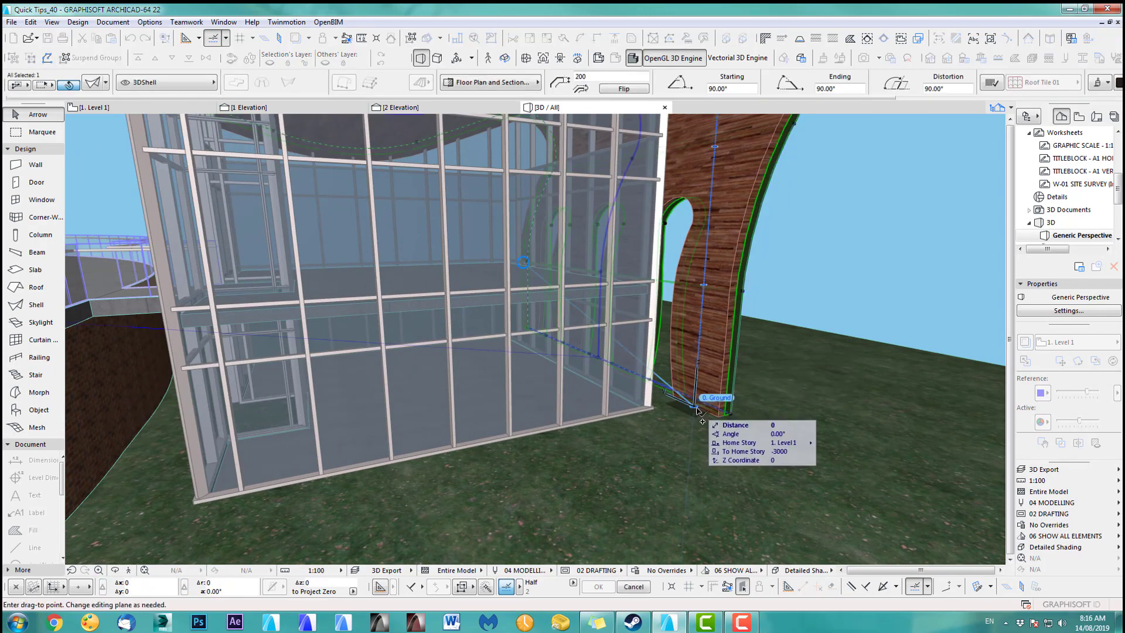
{"action": "scroll", "coordinate": [703, 413], "scroll_direction": "up", "scroll_amount": 3}
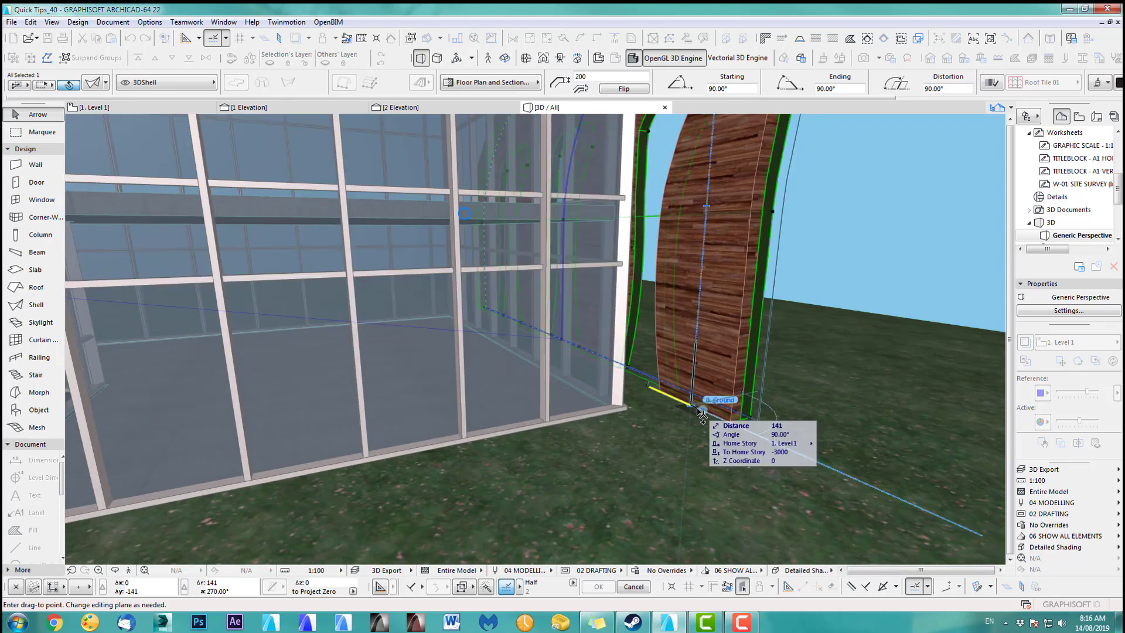
{"action": "left_click", "coordinate": [702, 410]}
{"action": "scroll", "coordinate": [770, 414], "scroll_direction": "down", "scroll_amount": 3}
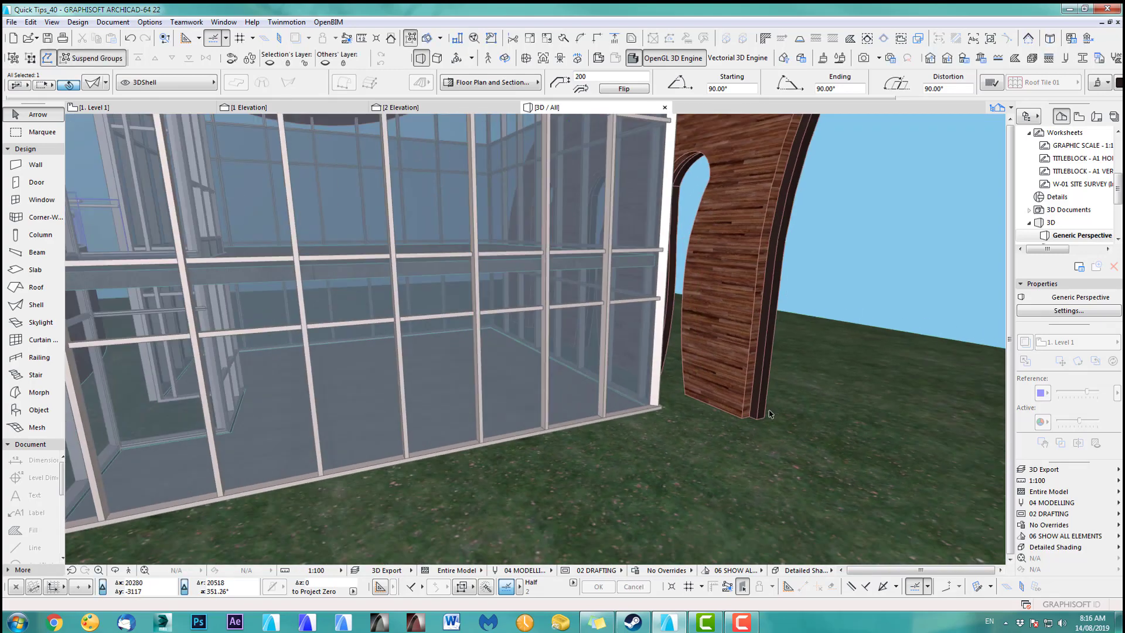
- Reposition the copied shell's profile end node beside the ramp down to ground level, using the base of the opposite roof leg as reference
{"action": "scroll", "coordinate": [645, 387], "scroll_direction": "down", "scroll_amount": 2}
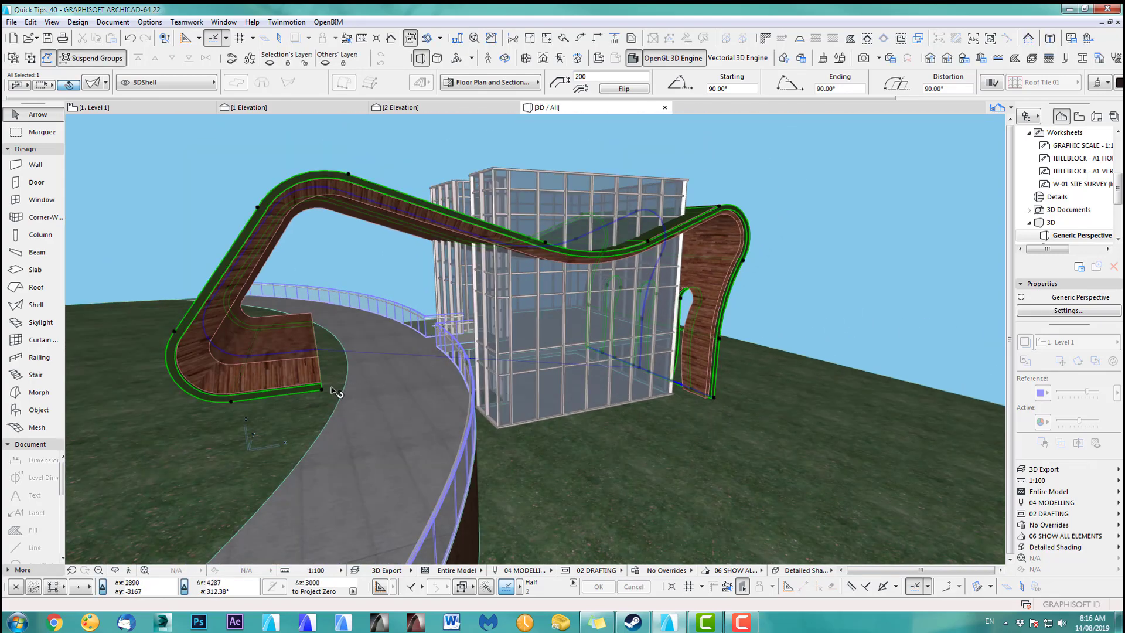
{"action": "middle_click_drag", "start_coordinate": [331, 387], "coordinate": [240, 364]}
{"action": "left_click", "coordinate": [247, 339]}
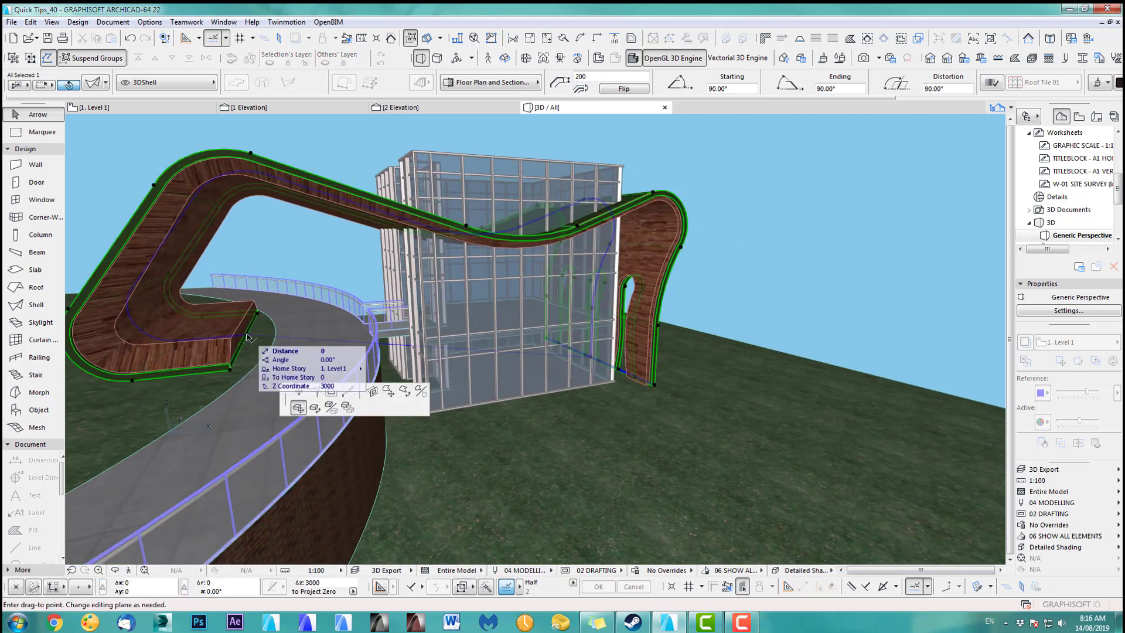
{"action": "left_click", "coordinate": [300, 393]}
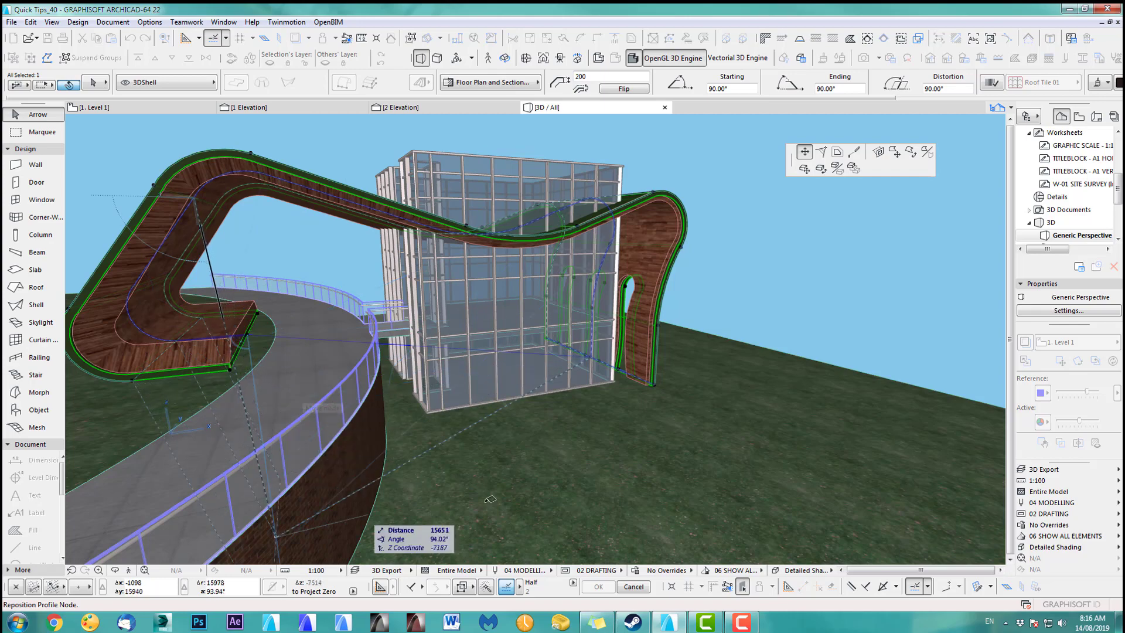
{"action": "left_click", "coordinate": [657, 380]}
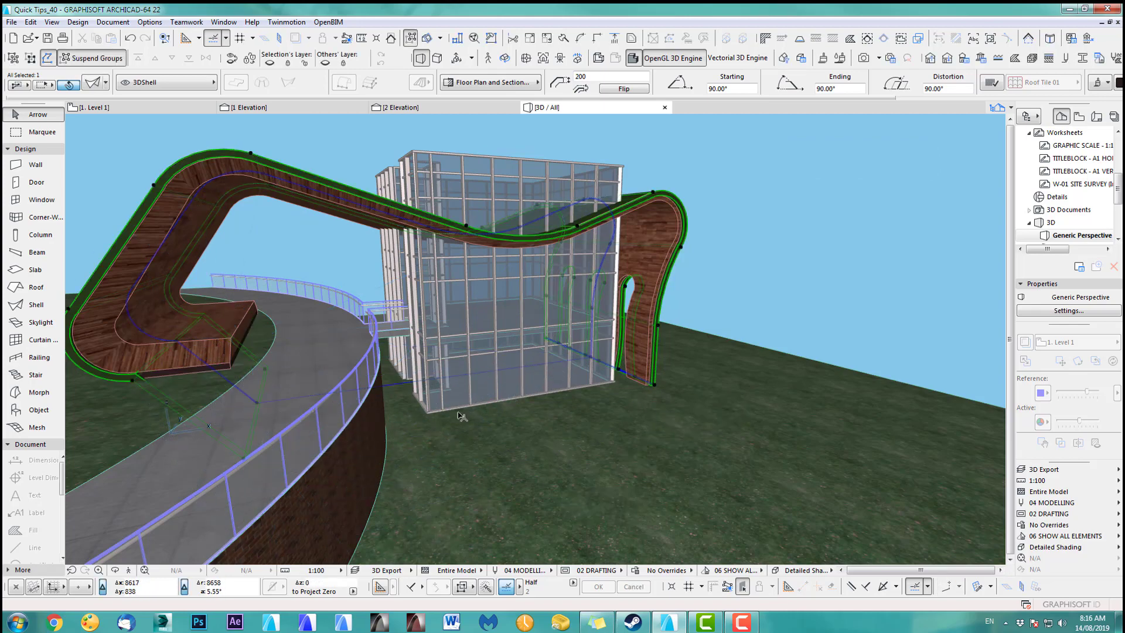
- Trim the curtain wall to the copied roof shell, removing the portion above the roof, and clear the selection
{"action": "middle_click_drag", "start_coordinate": [463, 416], "coordinate": [530, 425]}
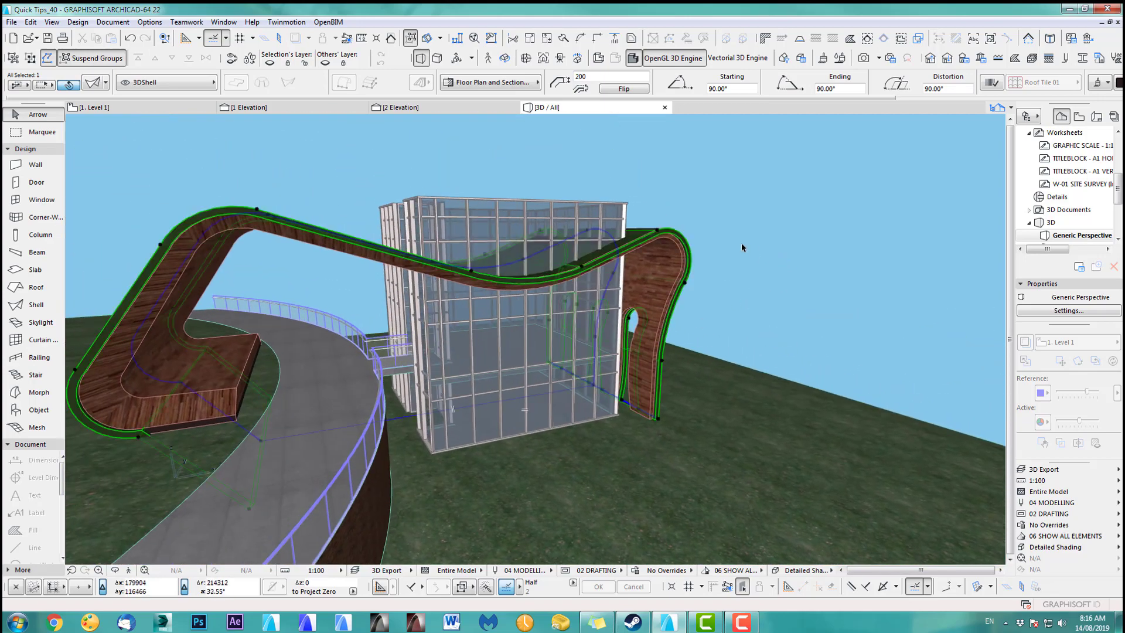
{"action": "left_click", "coordinate": [625, 205], "text": "shift"}
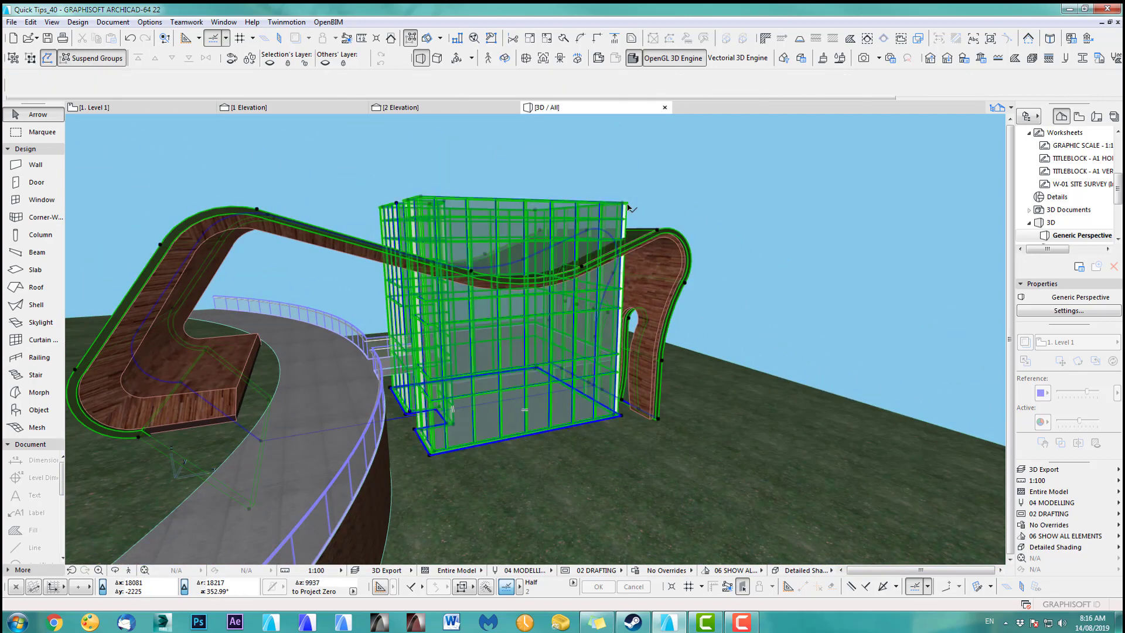
{"action": "left_click", "coordinate": [391, 39]}
{"action": "left_click", "coordinate": [650, 255]}
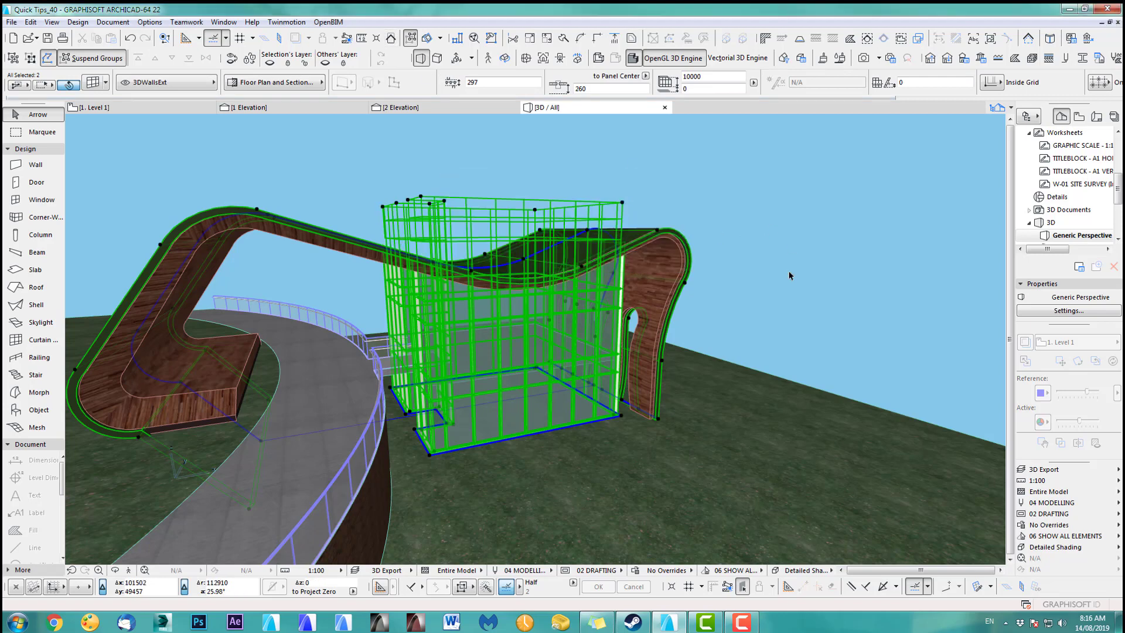
{"action": "key", "text": "Escape"}
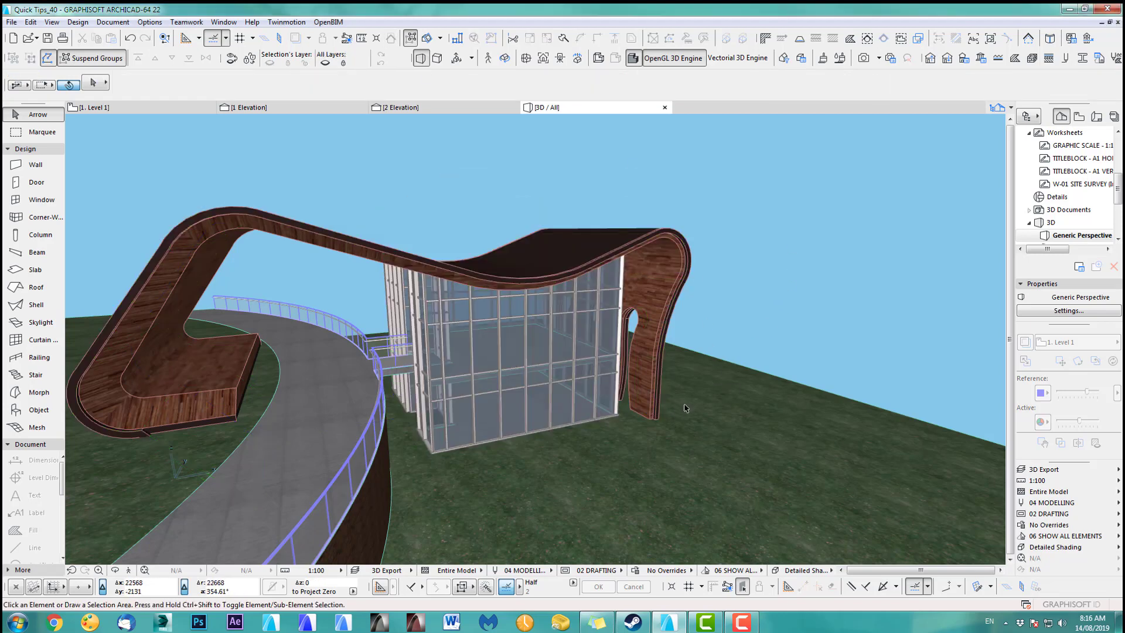
- Move the copied roof shell to the 3D Cutting Elements layer and view the trimmed building from the front
{"action": "left_click", "coordinate": [660, 419]}
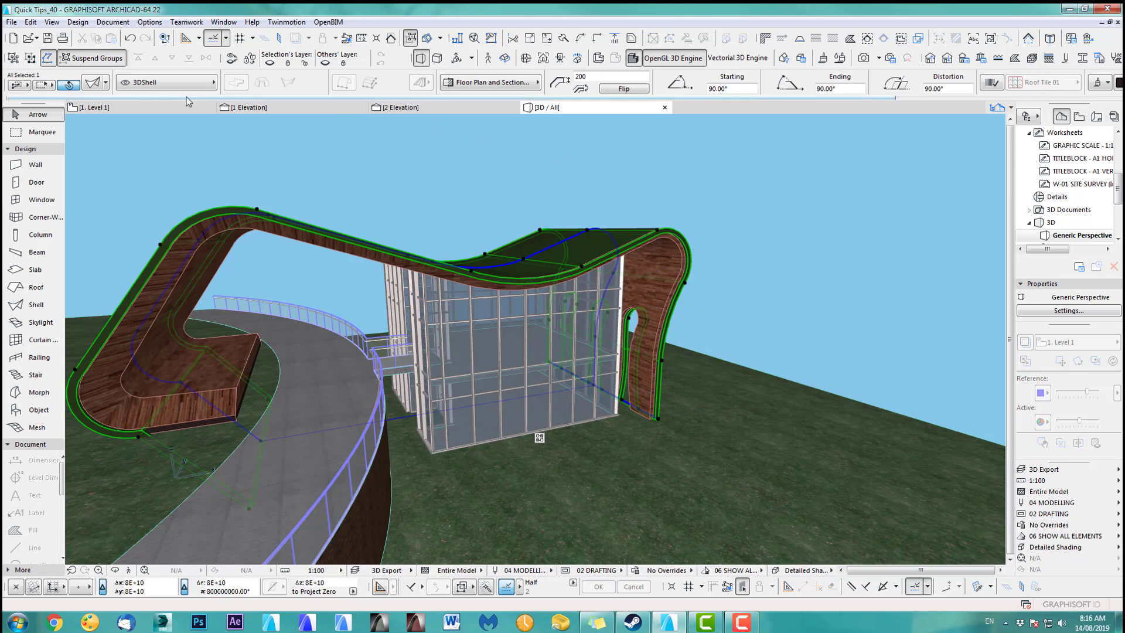
{"action": "left_click", "coordinate": [154, 83]}
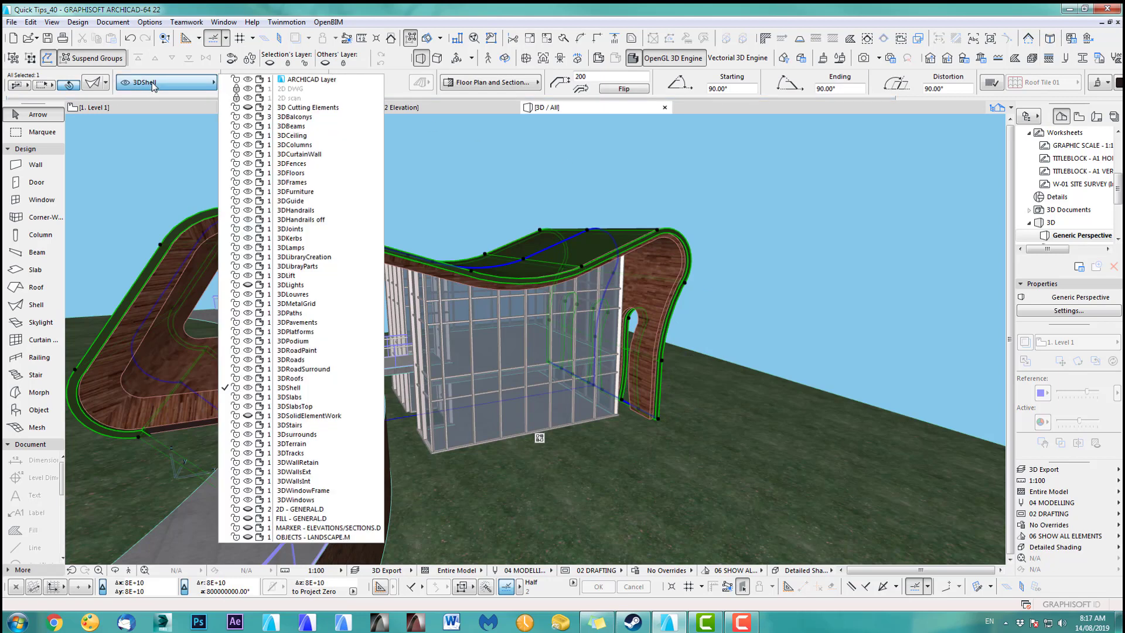
{"action": "left_click", "coordinate": [308, 108]}
{"action": "left_click", "coordinate": [846, 240]}
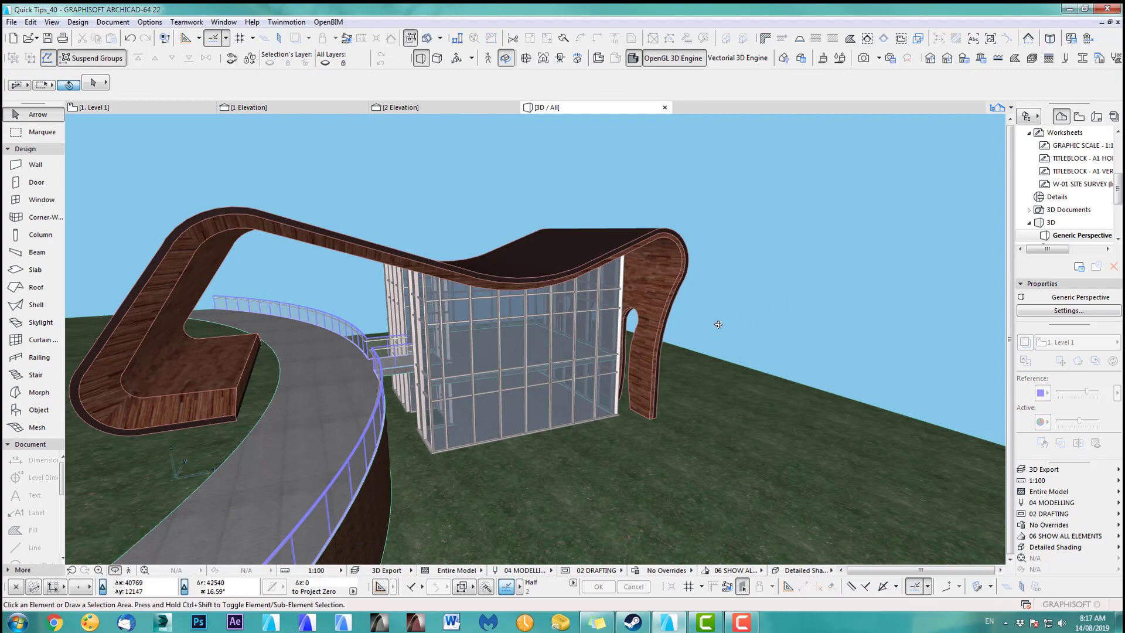
{"action": "left_click_drag", "start_coordinate": [540, 346], "coordinate": [646, 386]}
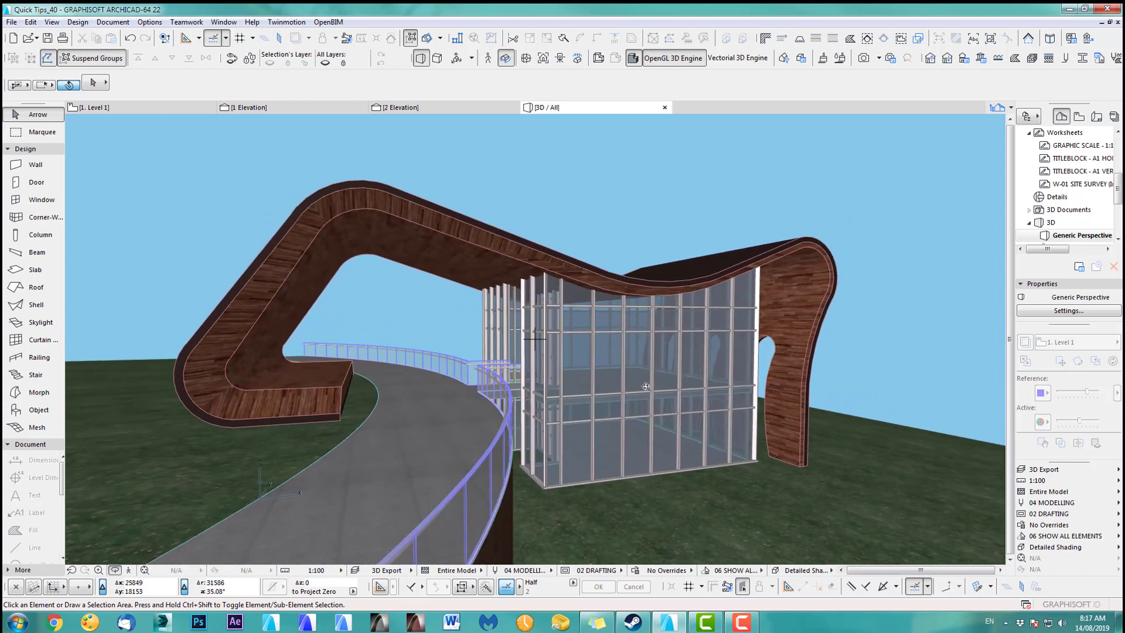